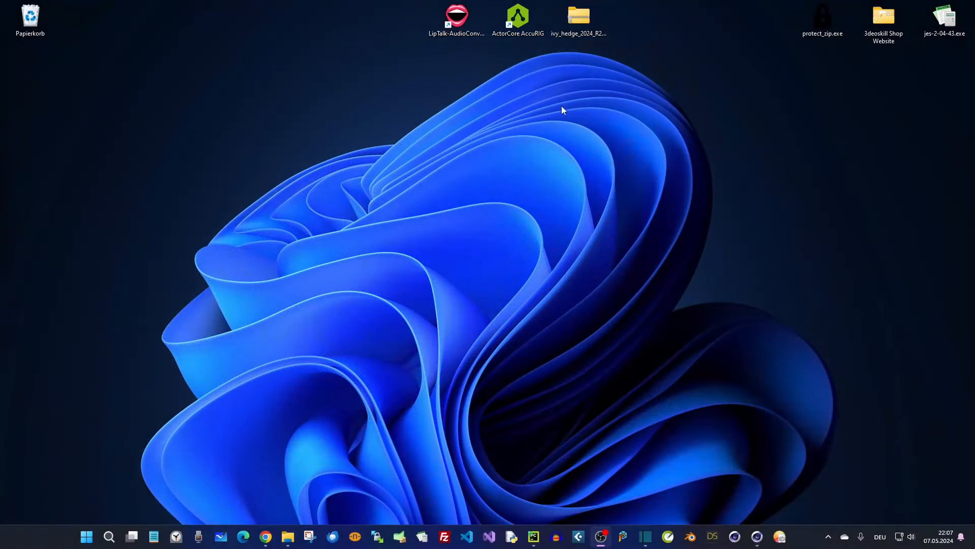
- Move the ivy_hedge_2024 zip archive to a free desktop spot and look at the plugin version folders inside it
left_click_drag(561, 12, 501, 163)
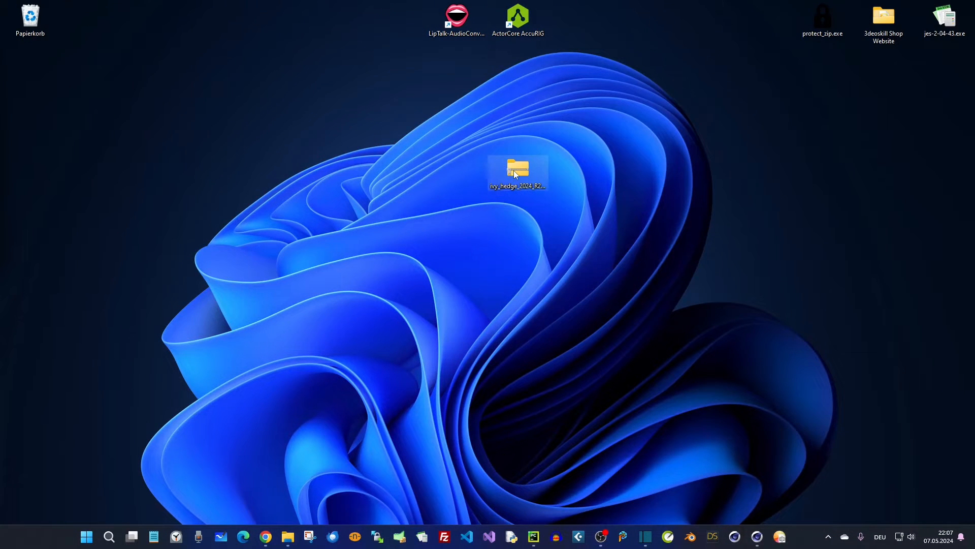
double_click(514, 172)
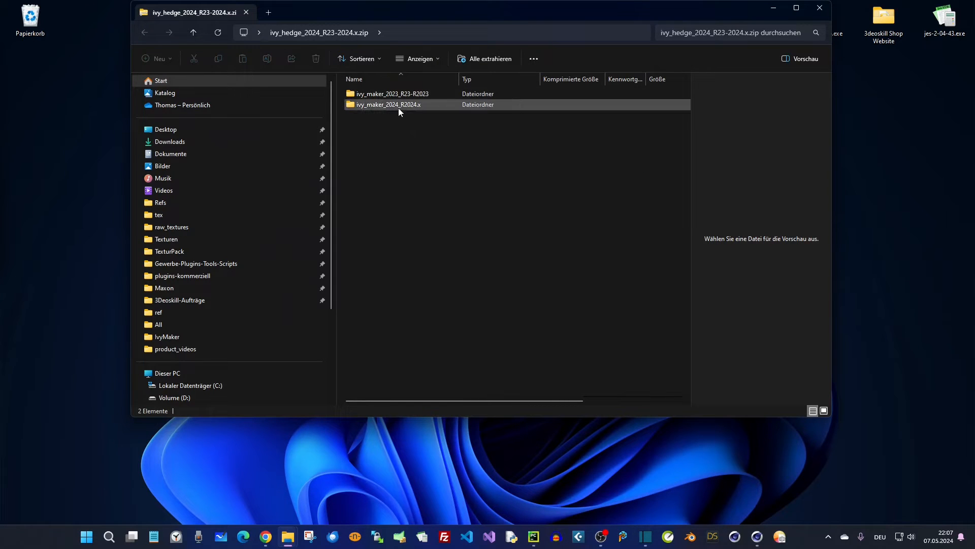
left_click(820, 8)
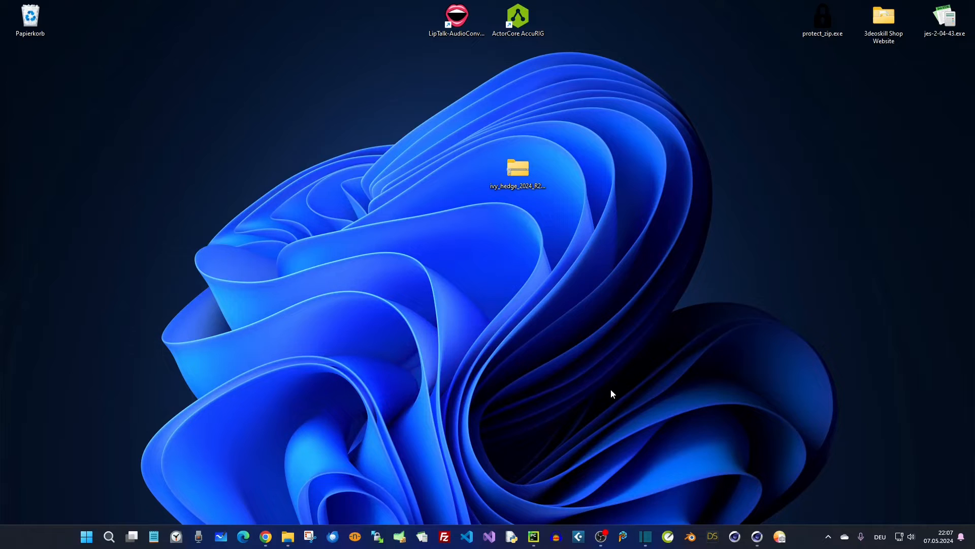
- Switch to Cinema 4D and examine the plugins folder inside its preferences folder, closing the windows when done
left_click(757, 536)
left_click(26, 32)
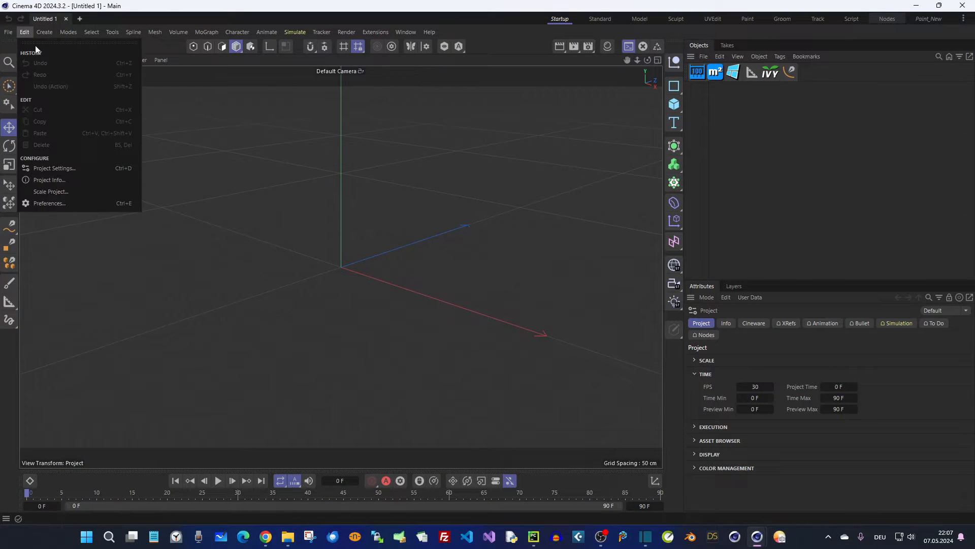
left_click(65, 206)
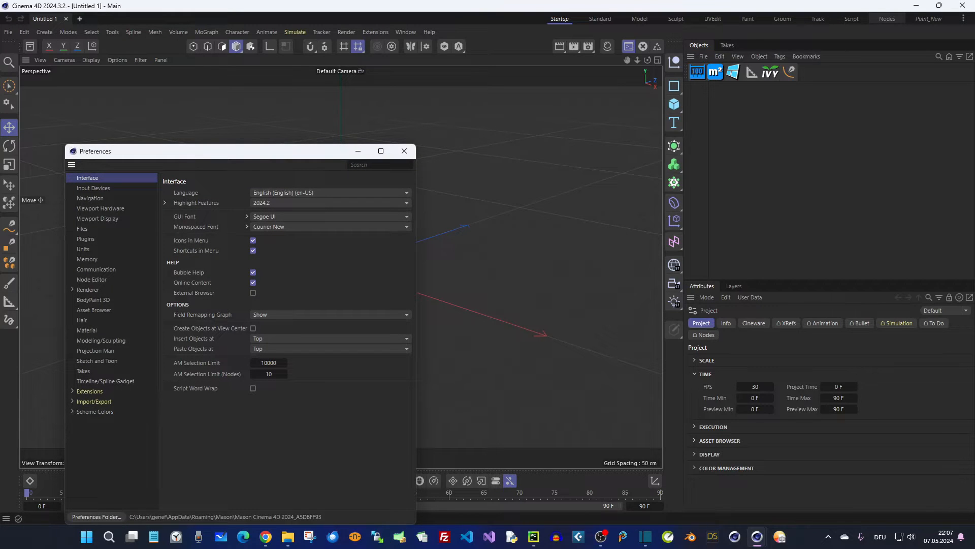
left_click(96, 517)
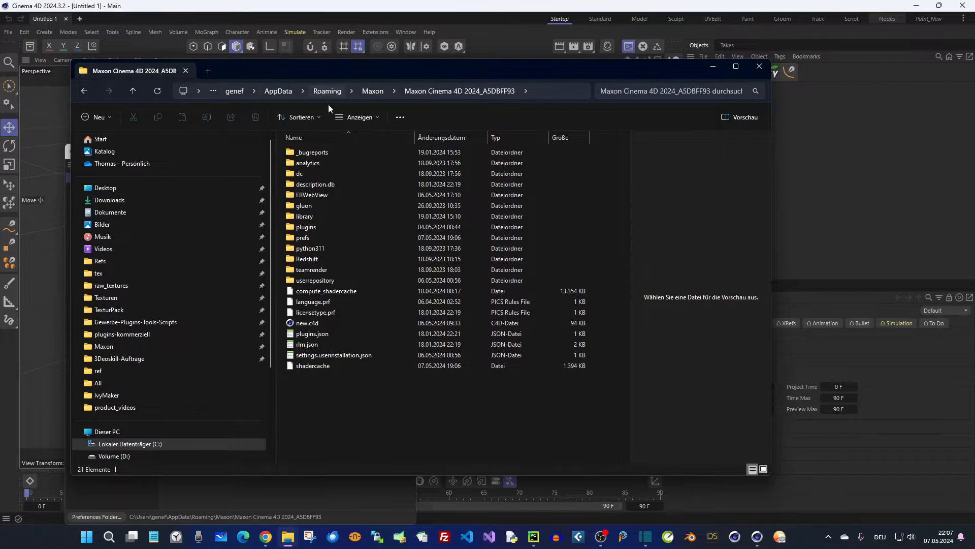
double_click(312, 227)
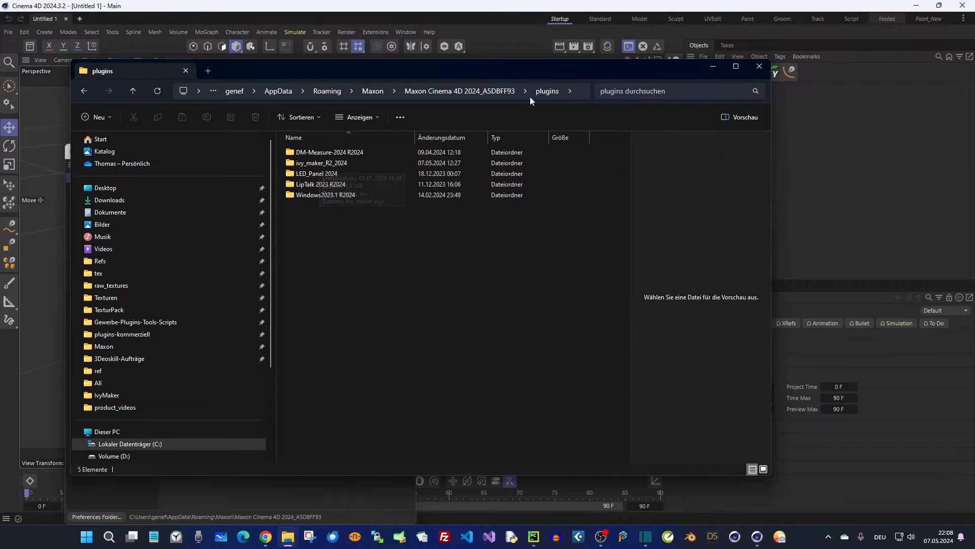
left_click(756, 70)
left_click(411, 133)
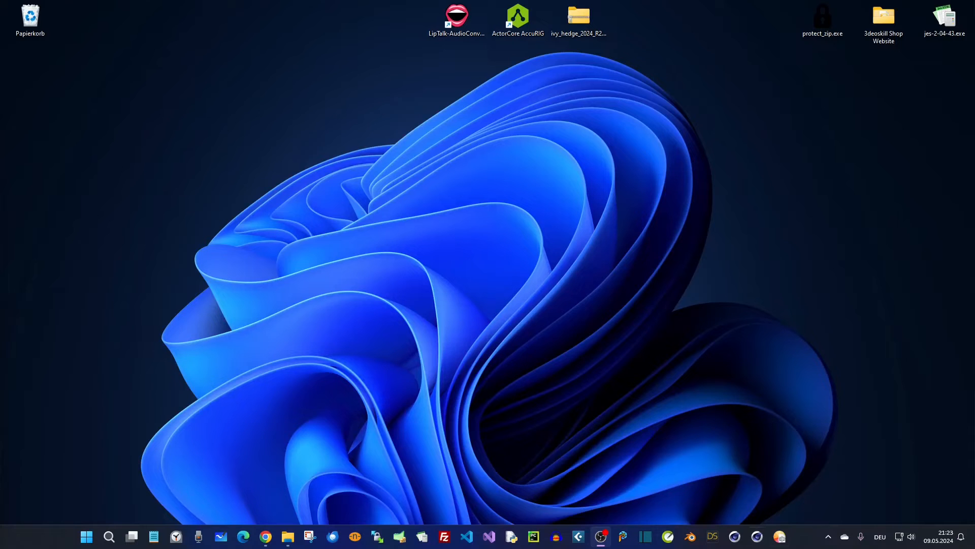
- Start Cinema 4D and select the placeholder text of the serial key field in the IVYGEN+ Registration dialog
left_click(757, 536)
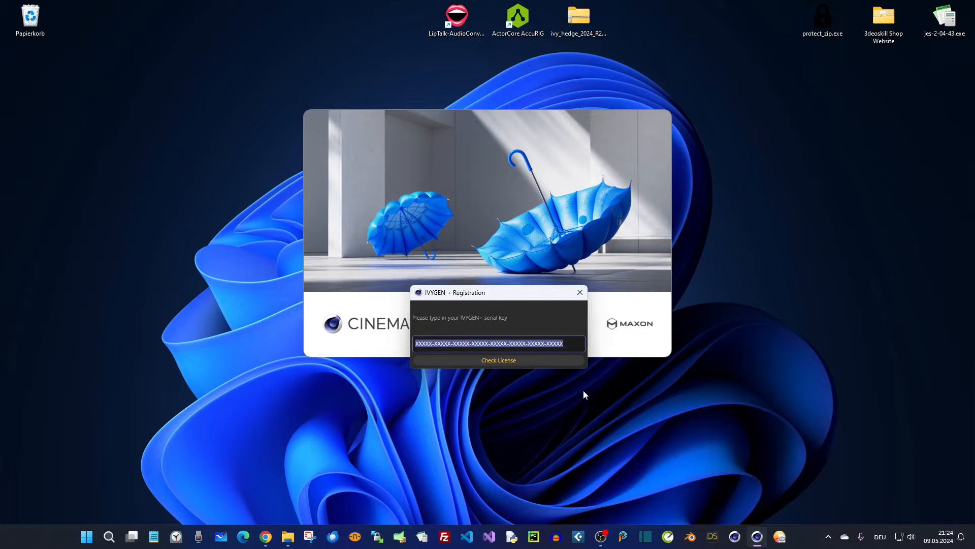
left_click_drag(577, 344, 535, 343)
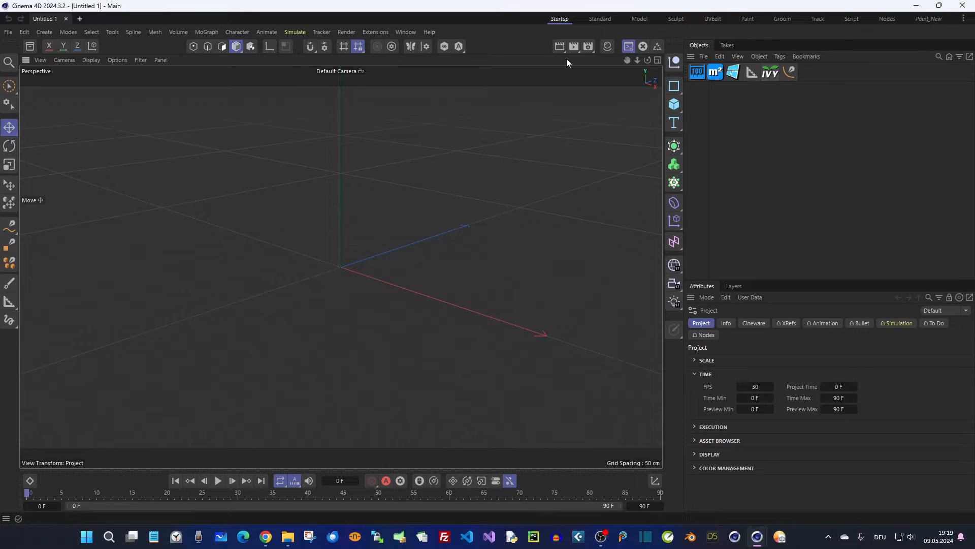
- Find the Ivygen+ plugin among the extensions, add an ivy_maker object to the scene and acknowledge the texture path notice
left_click(373, 32)
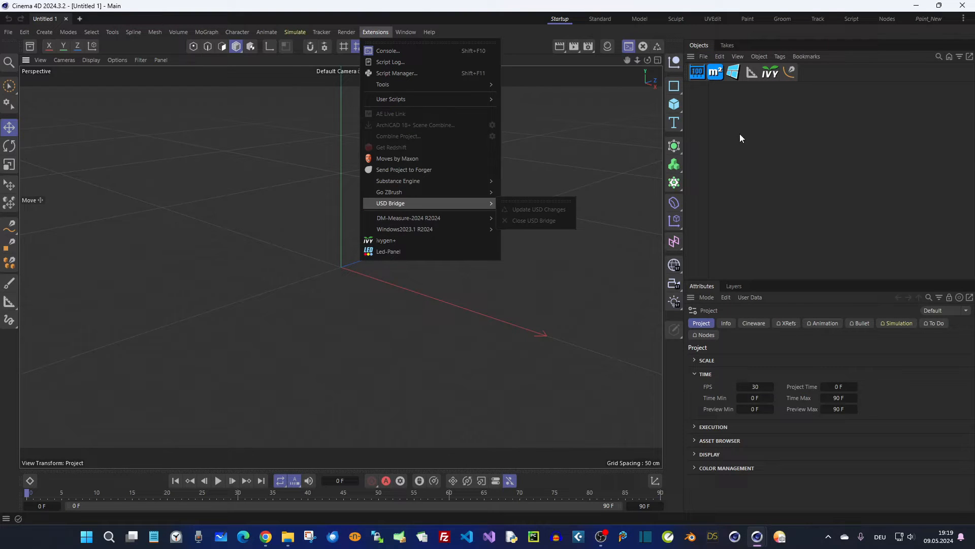
left_click(700, 126)
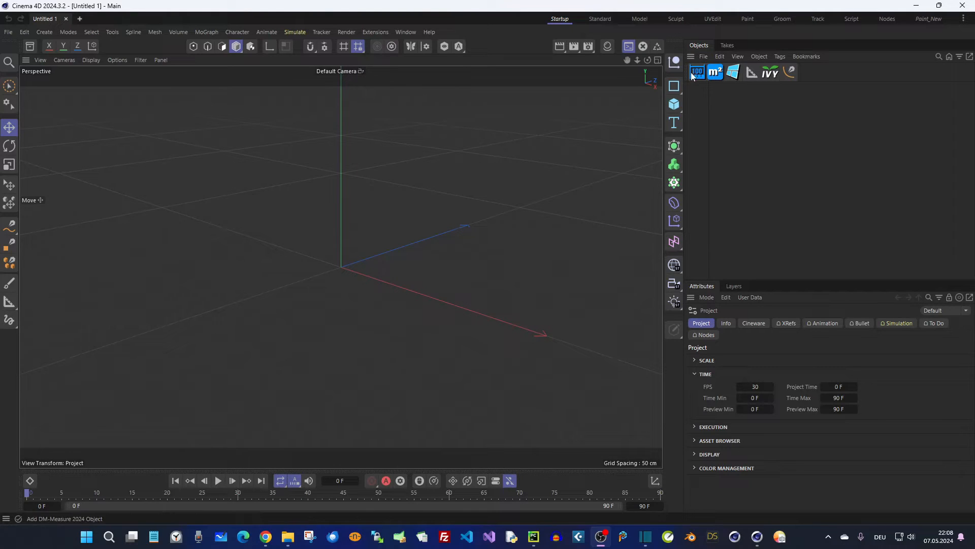
left_click(771, 75)
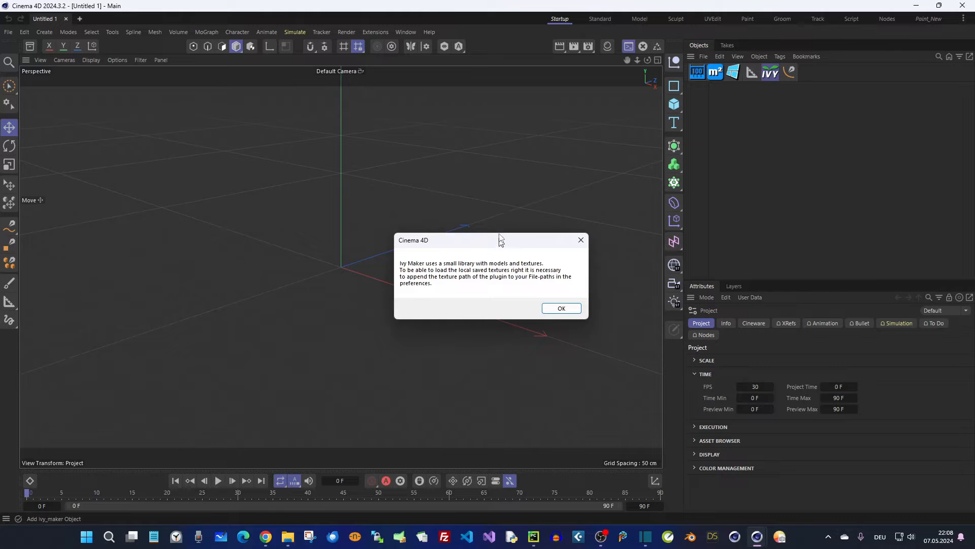
left_click_drag(502, 243, 491, 186)
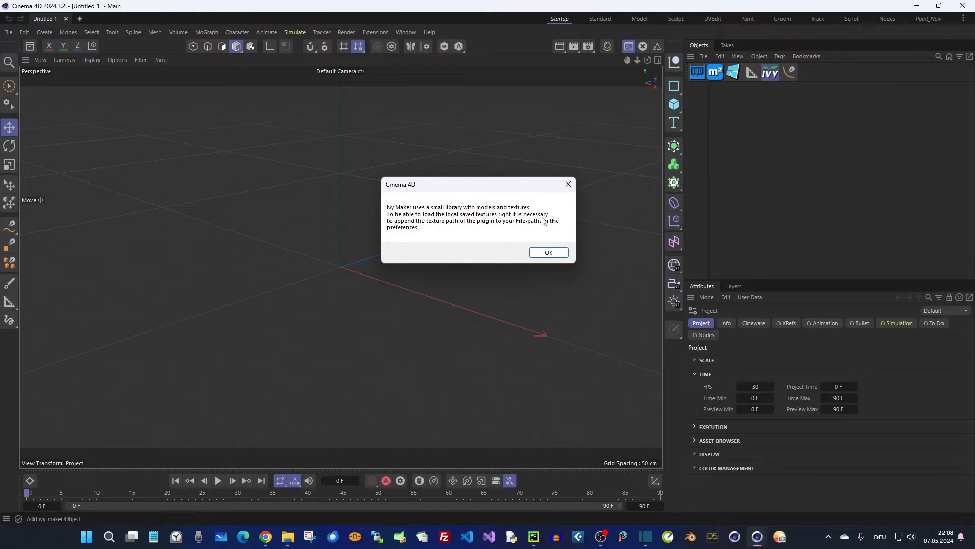
left_click(548, 252)
- Check the file asset paths in the Files preferences for the ivy_maker plugin's models folder
left_click(24, 32)
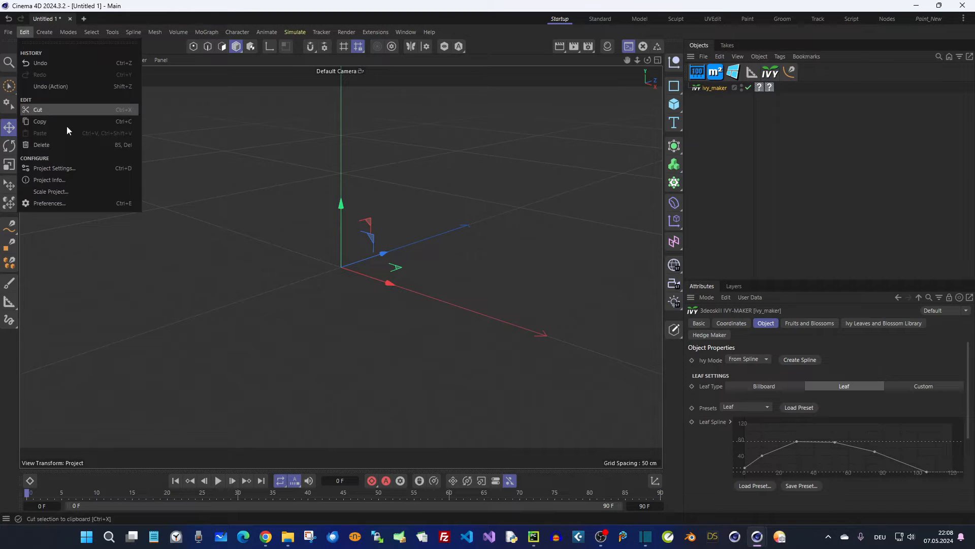
left_click(64, 204)
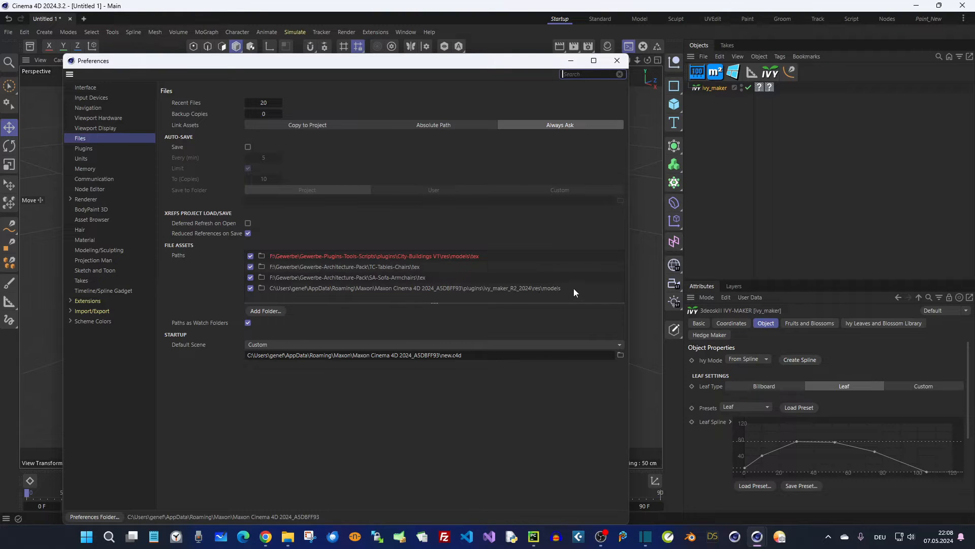
left_click(618, 61)
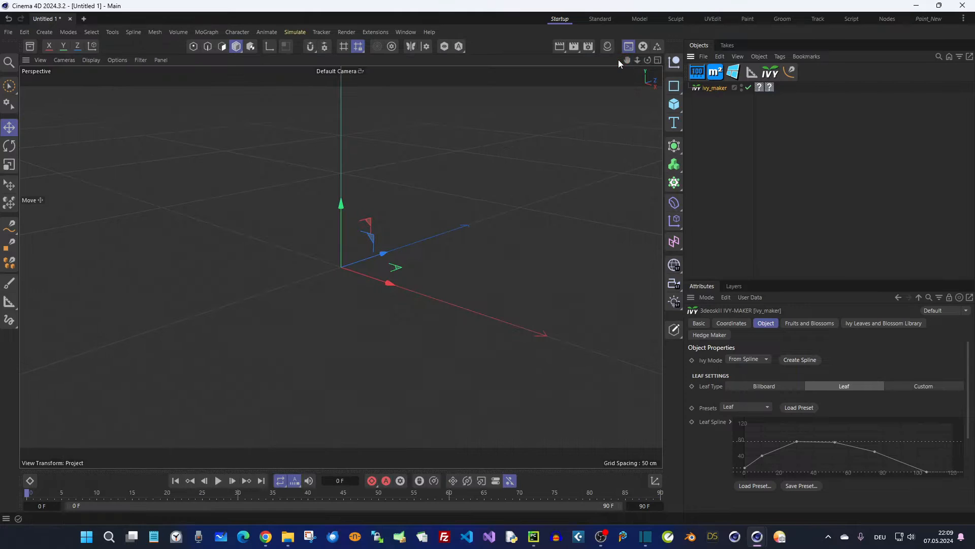
- Widen the object and attribute managers and enlarge the attribute area so all ivy_maker settings fit
left_click_drag(666, 110, 635, 113)
left_click_drag(664, 147, 609, 144)
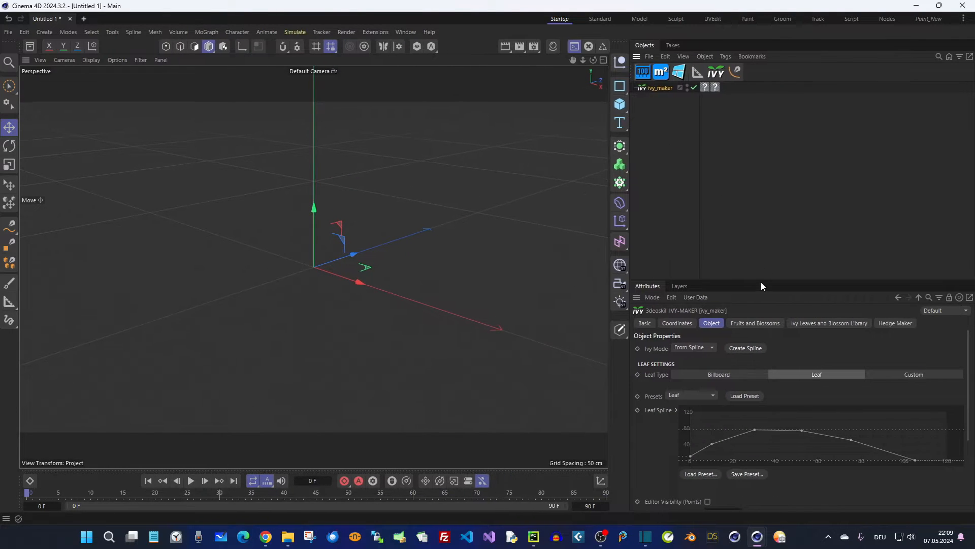
left_click_drag(764, 279, 768, 149)
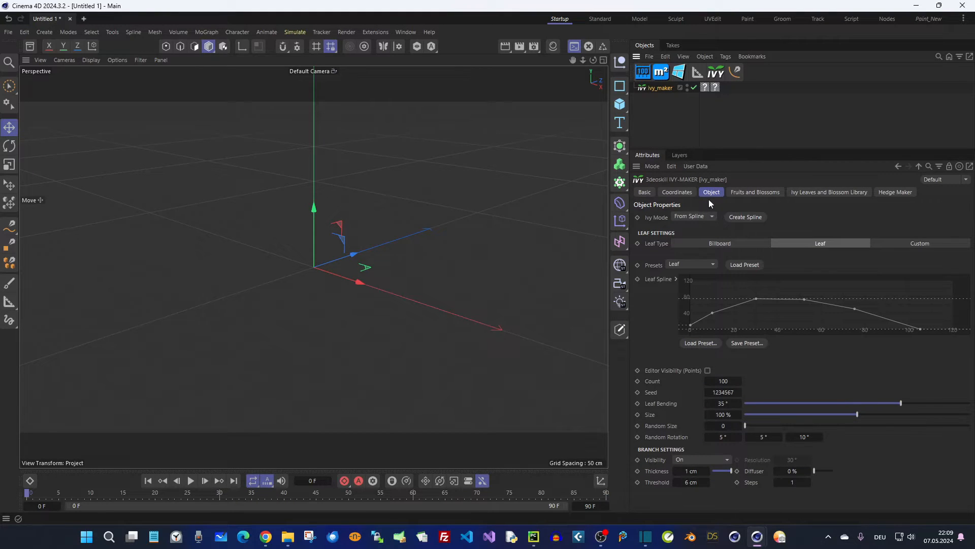
- Review the ivy_maker settings for Fruits and Blossoms, Ivy Leaves and Blossom Library, and Hedge Maker, returning to the Object settings
left_click(743, 192)
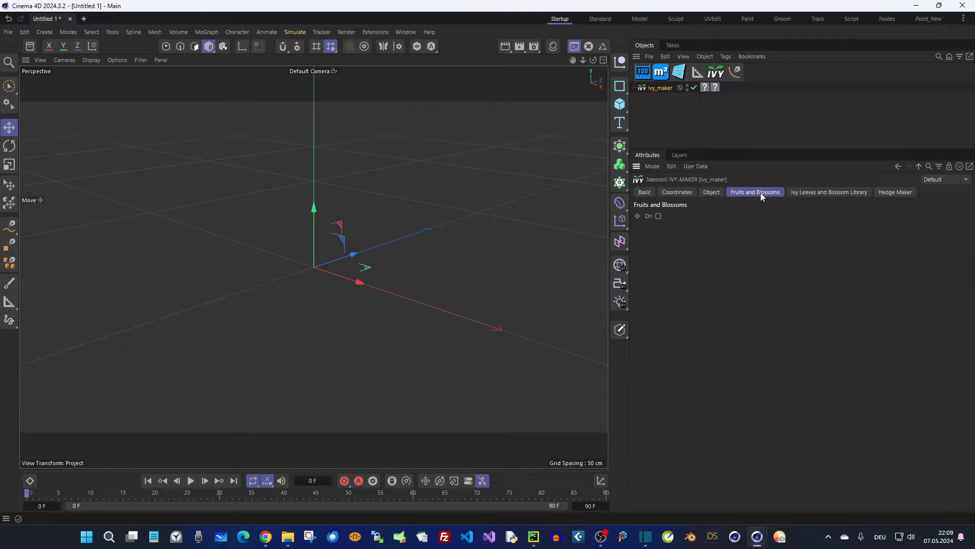
left_click(812, 194)
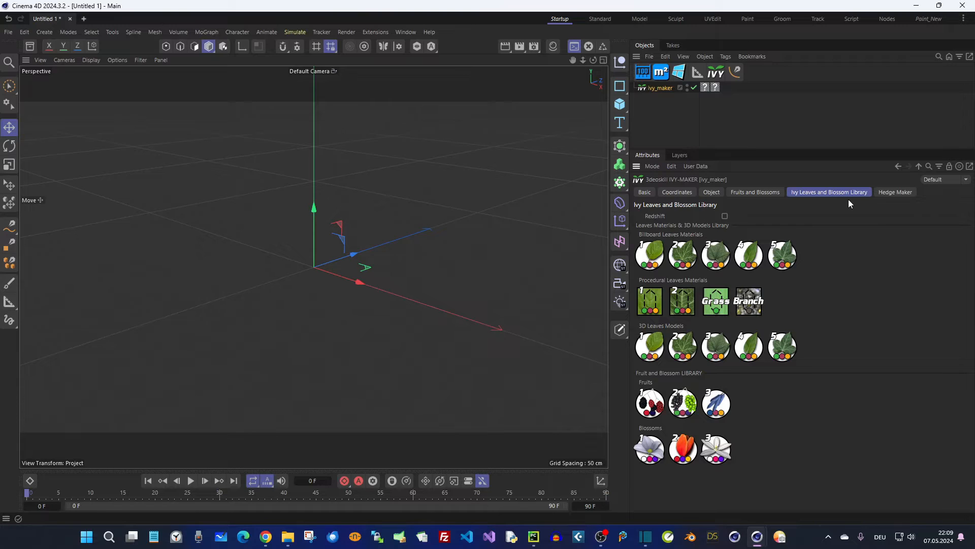
left_click(885, 192)
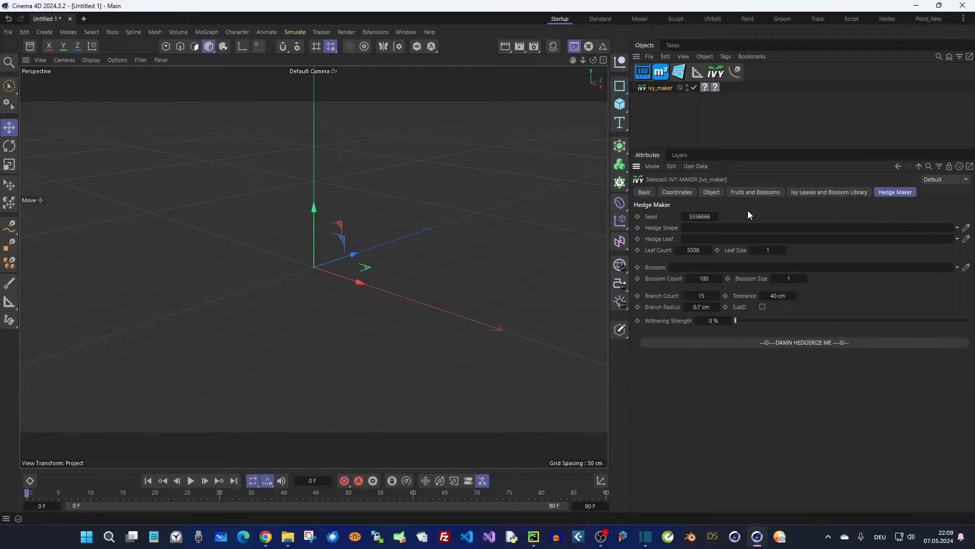
left_click(710, 192)
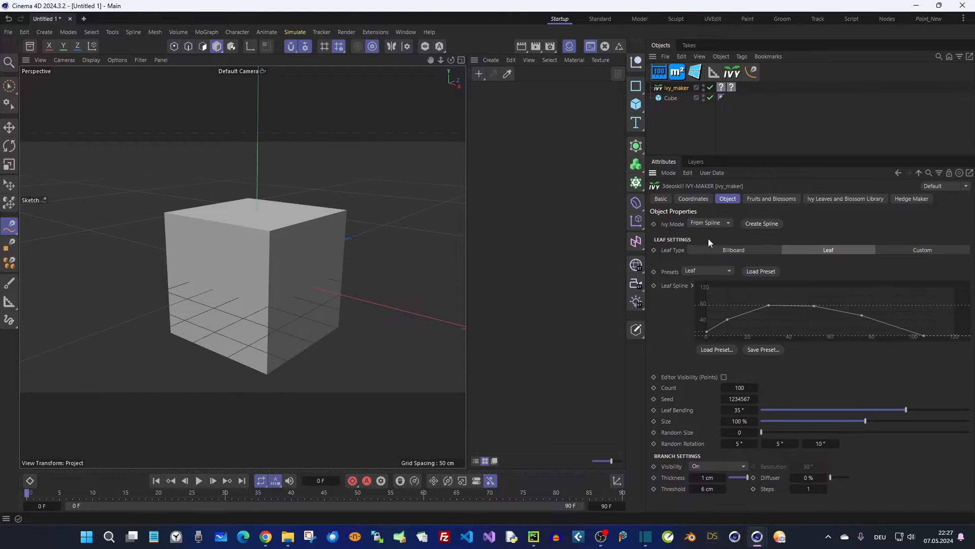
- Create the ivy's spline and sketch it across the cube's upper face and down its front vertical edge
scroll(287, 248, "up", 4)
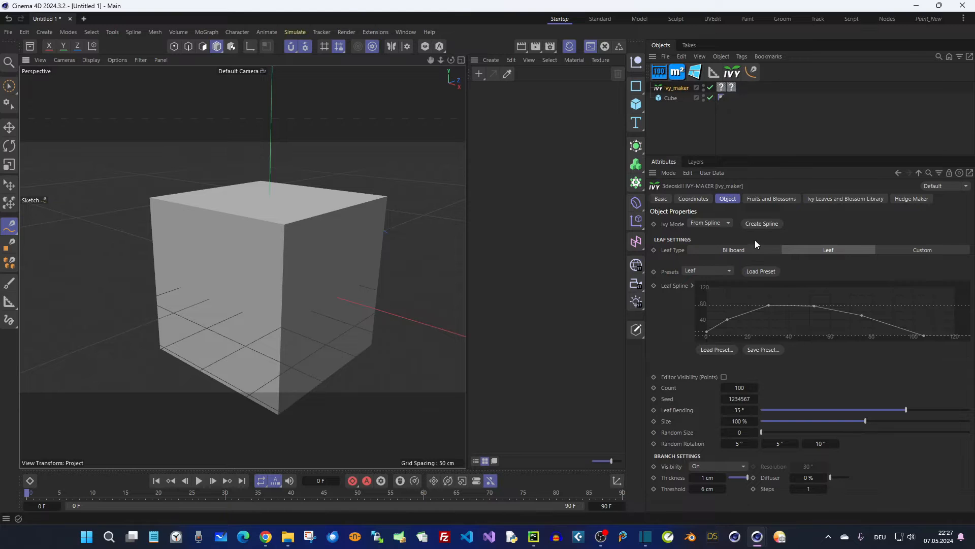
left_click(754, 224)
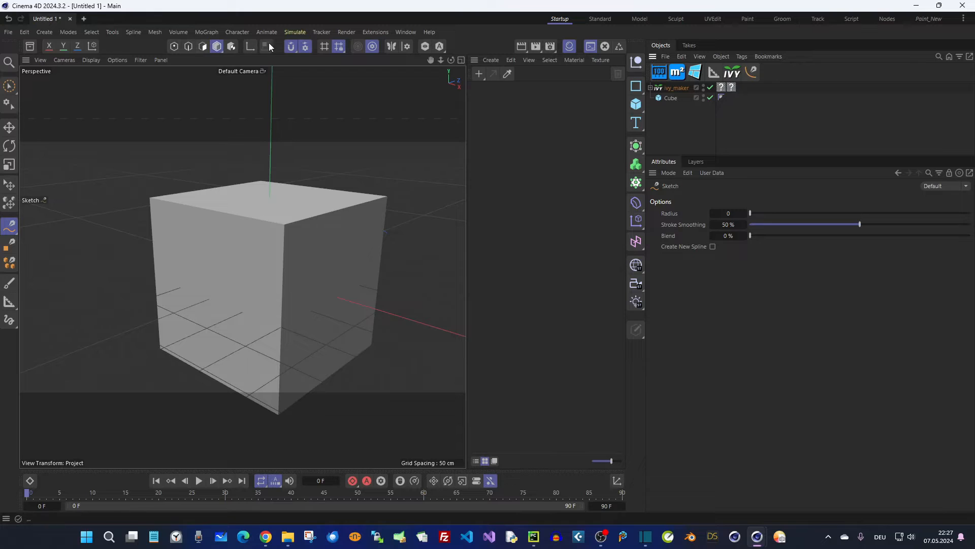
left_click_drag(322, 207, 331, 220, "alt")
middle_click_drag(330, 220, 373, 198, "alt")
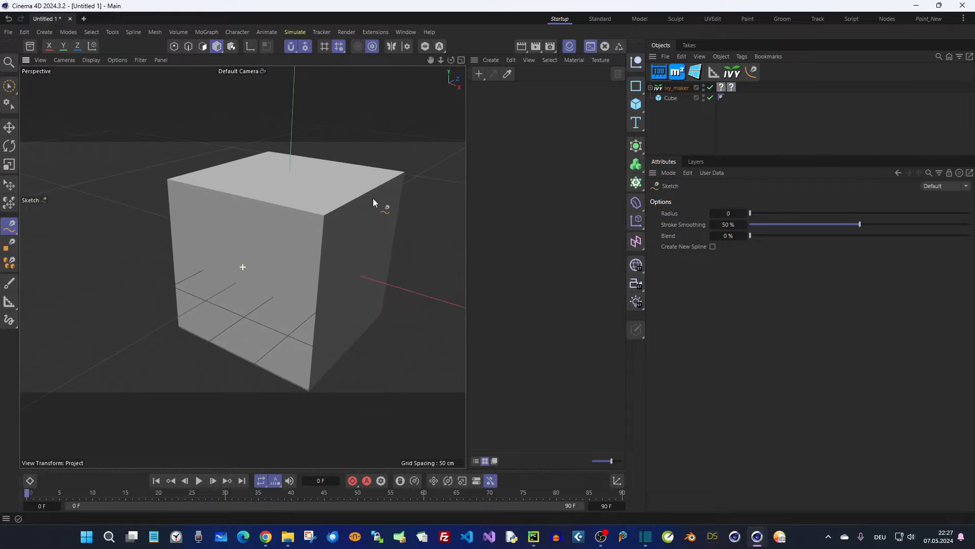
mouse_move(205, 193)
left_mouse_down()
mouse_move(215, 185)
mouse_move(330, 197)
mouse_move(361, 190)
mouse_move(322, 244)
mouse_move(333, 280)
mouse_move(314, 332)
mouse_move(315, 364)
left_mouse_up()
scroll(324, 307, "up", 3)
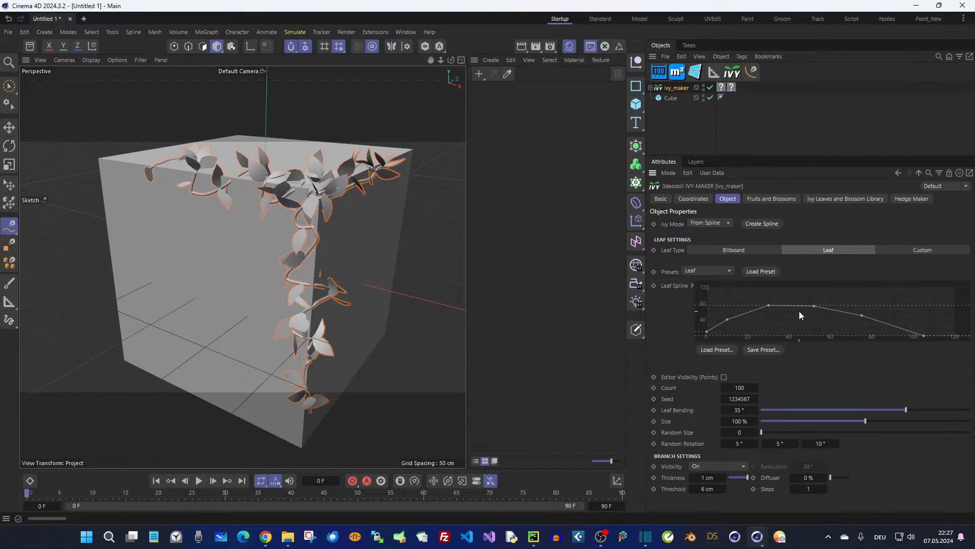
- Display the model shaded with lines and adjust the leaf shape by moving the peak point of the Leaf Spline
left_click_drag(772, 304, 770, 303)
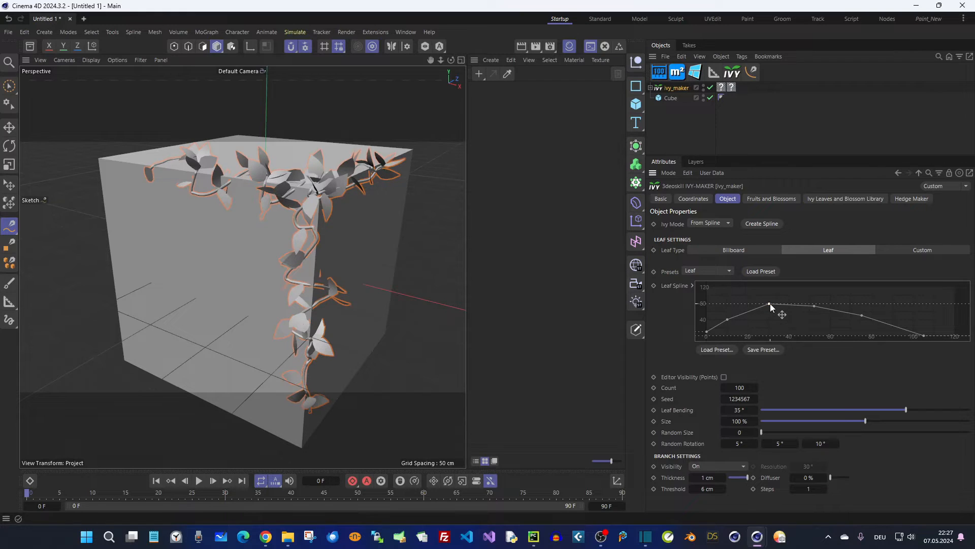
key("n")
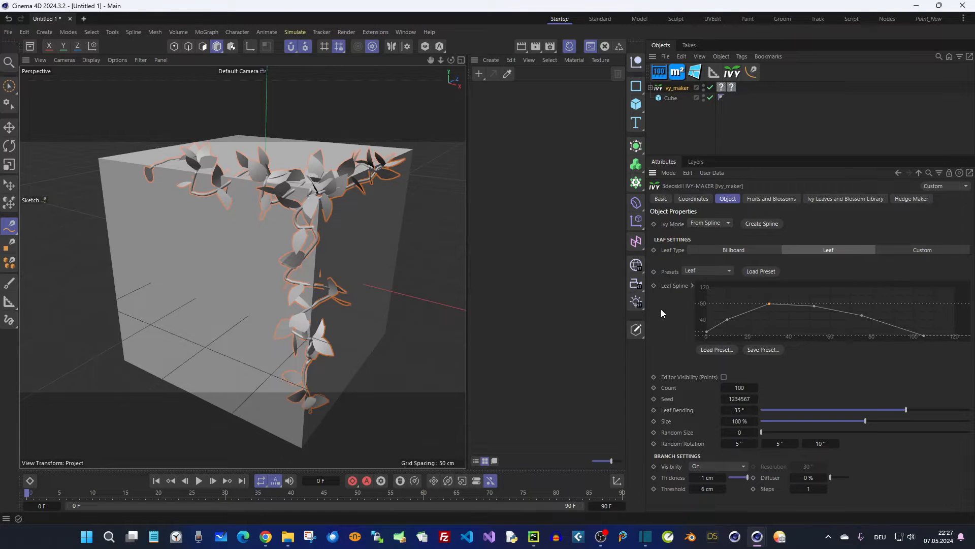
key("n")
key("b")
scroll(321, 216, "up", 8)
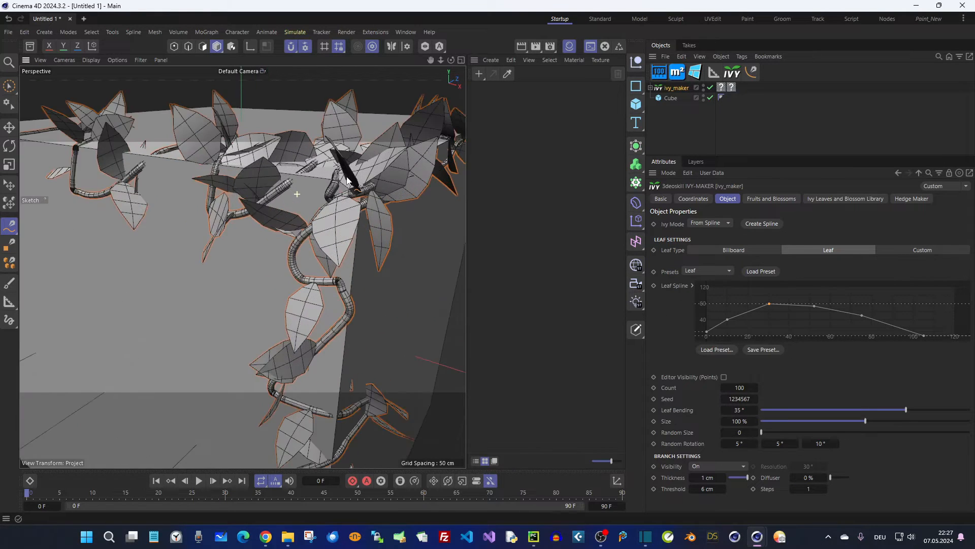
left_click_drag(765, 306, 773, 306)
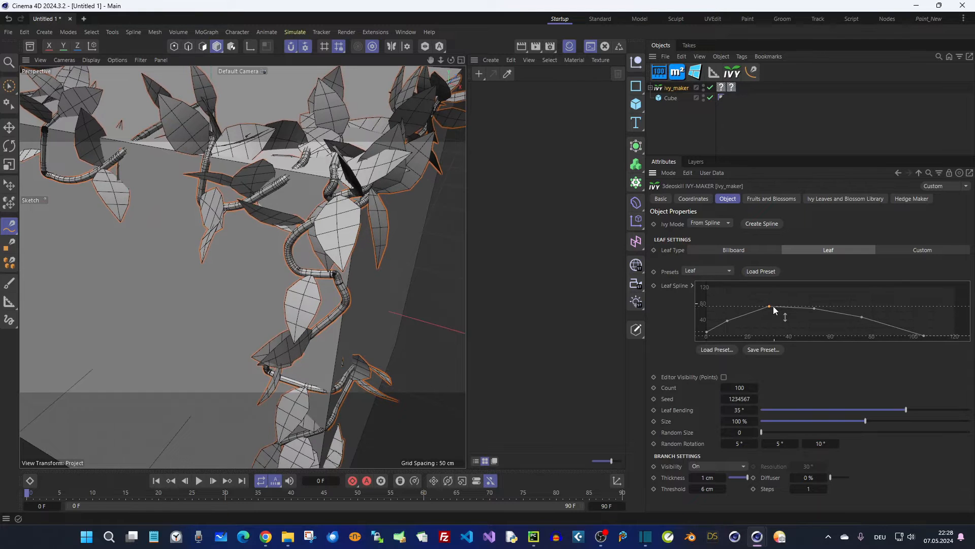
- Load the Leaf with stem preset for the ivy leaves
left_click(730, 271)
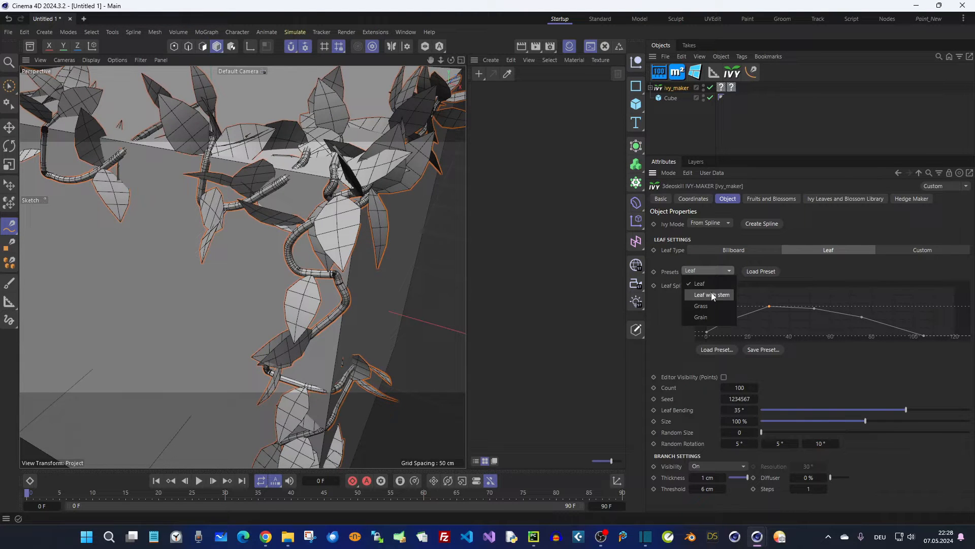
left_click(711, 295)
left_click(754, 271)
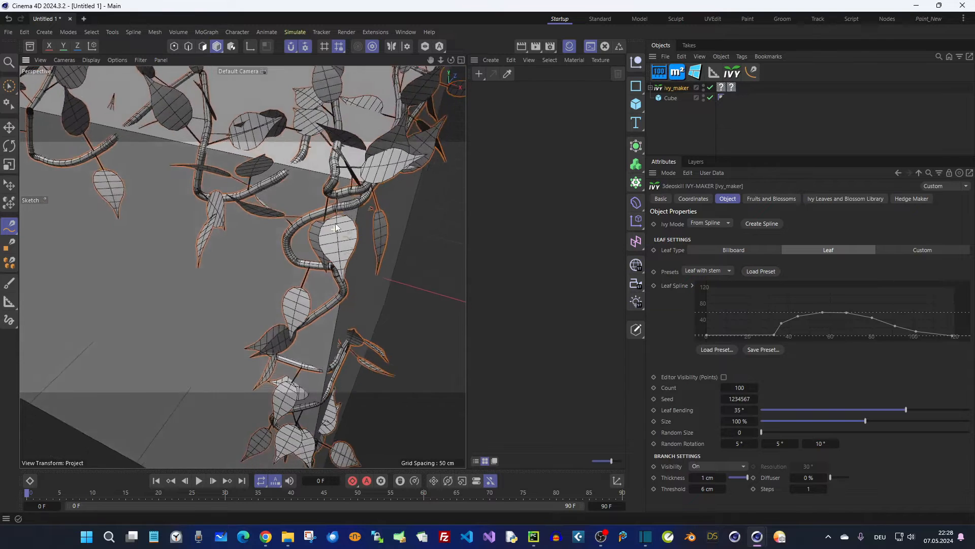
scroll(335, 228, "up", 3)
- Load the Grass preset as the leaf shape
left_click(727, 273)
left_click(711, 303)
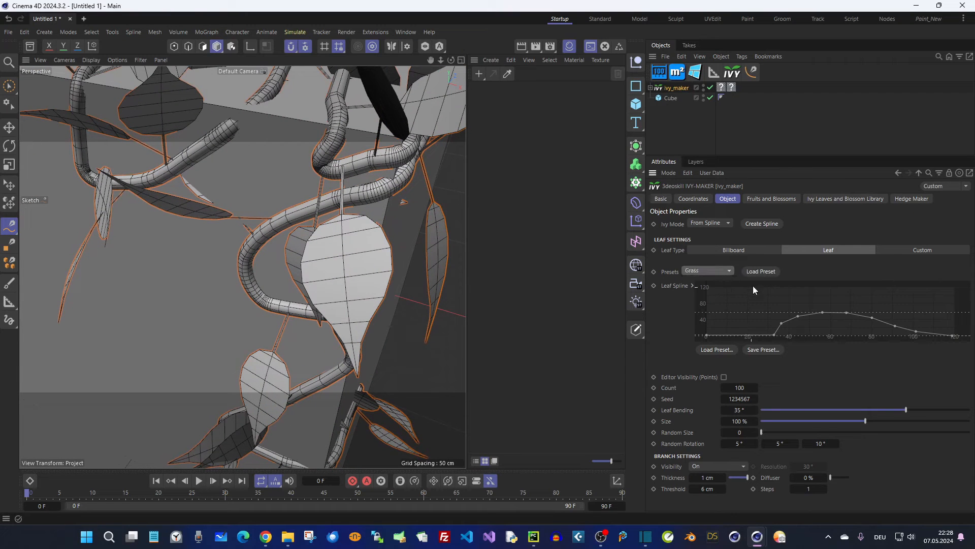
left_click(758, 272)
- Load the Grain preset as the leaf shape
left_click(709, 270)
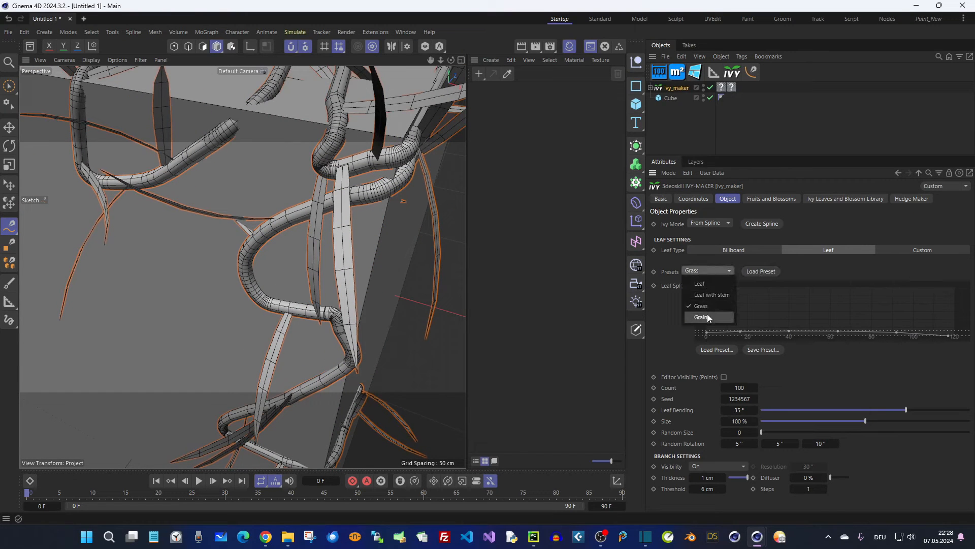
left_click(711, 314)
left_click(760, 272)
left_click(711, 272)
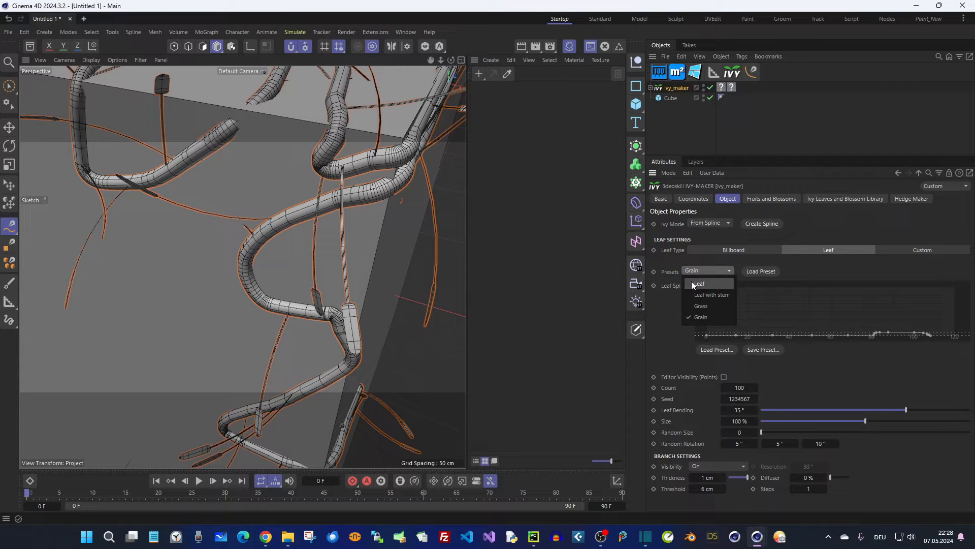
left_click(403, 198)
left_click_drag(358, 171, 310, 178, "alt")
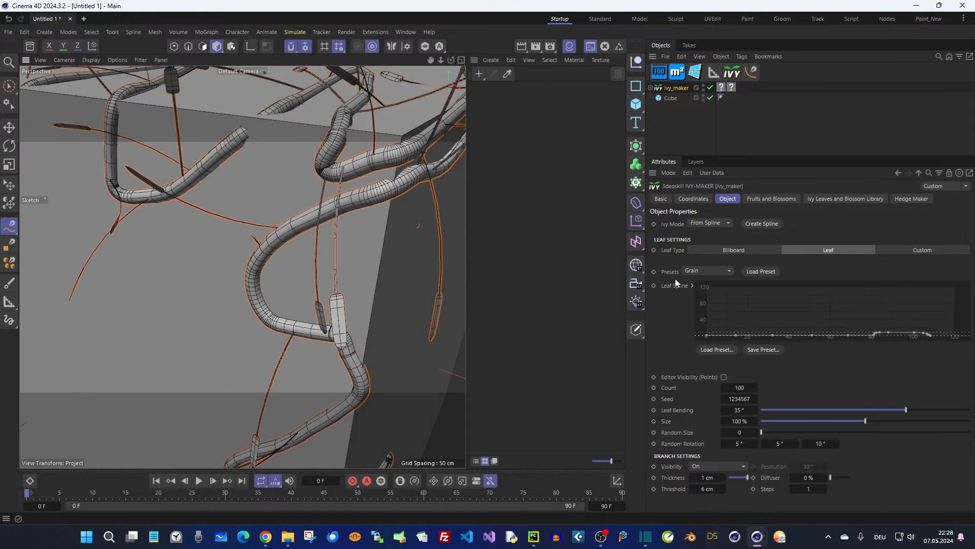
- Load the Leaf preset as the ivy's leaf shape and check the leaves on the cube
left_click(711, 271)
left_click(711, 283)
scroll(375, 218, "down", 4)
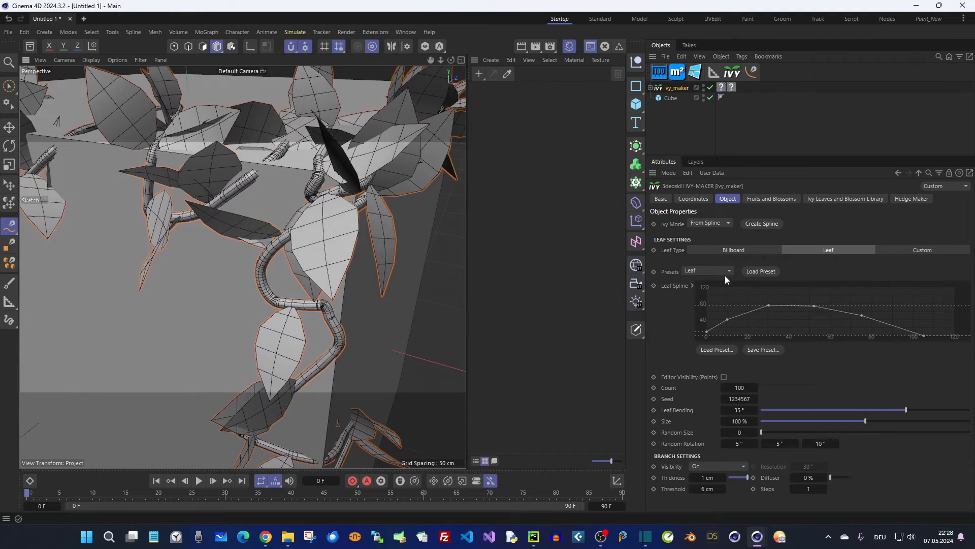
scroll(375, 273, "down", 2)
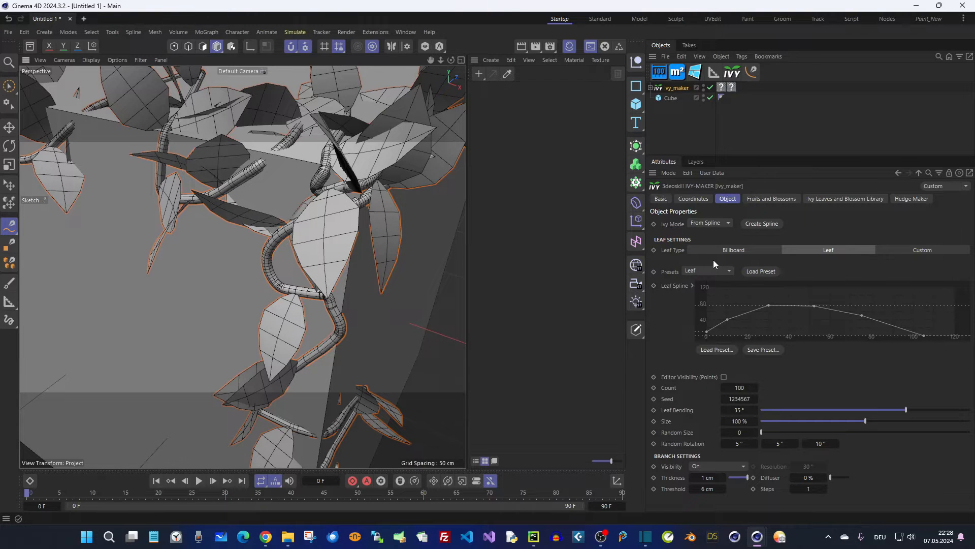
scroll(373, 203, "down", 6)
left_click_drag(368, 198, 344, 211, "alt")
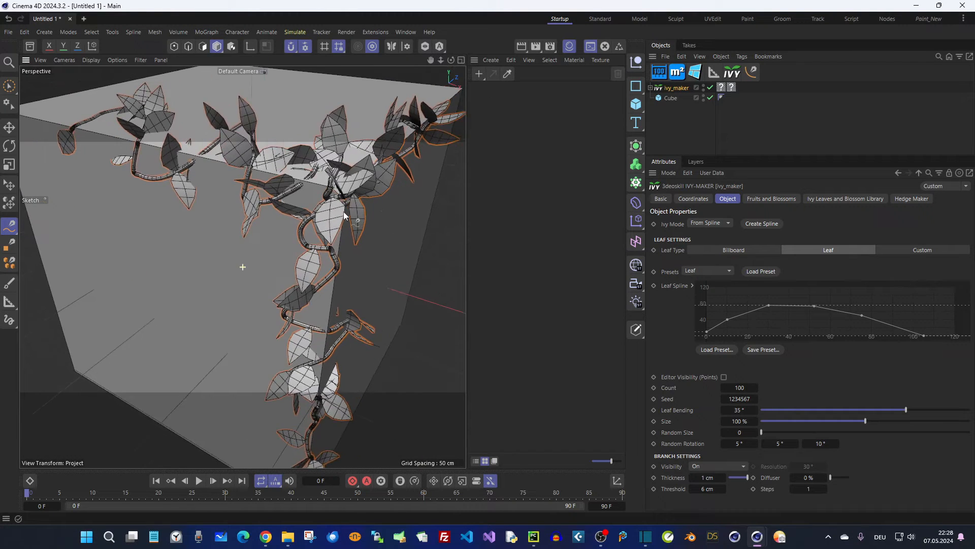
scroll(349, 196, "up", 3)
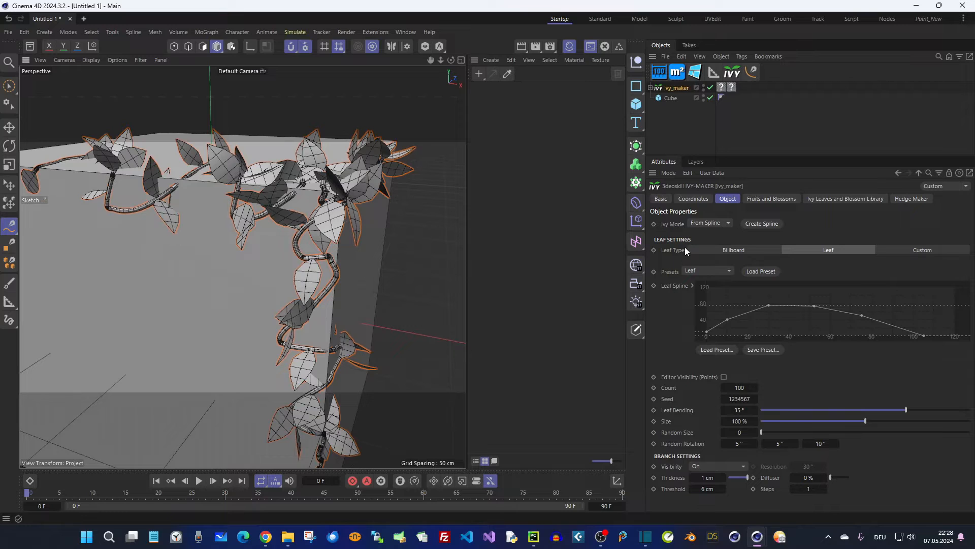
- Load procedural leaves material set 1 from the ivy library and assign its green material to the ivy's leaves
left_click(820, 198)
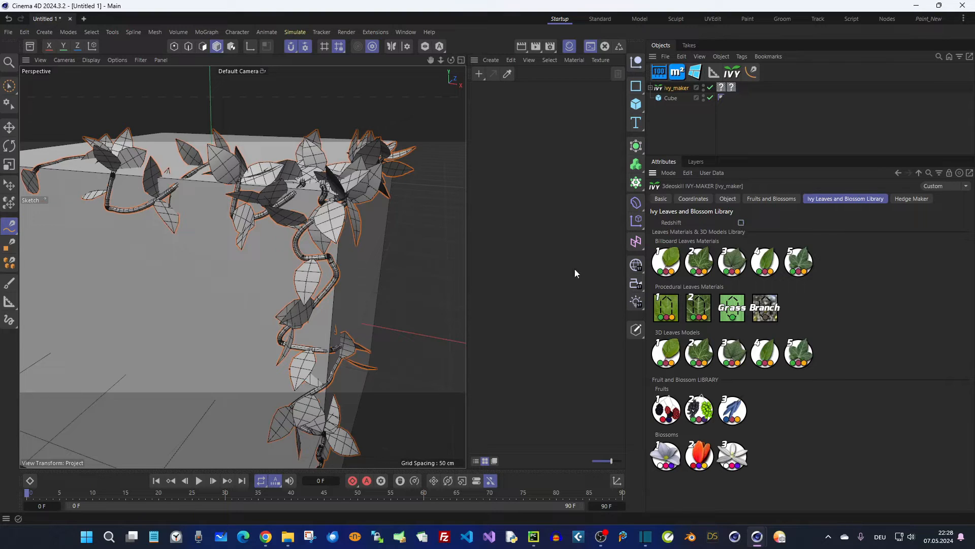
left_click(666, 310)
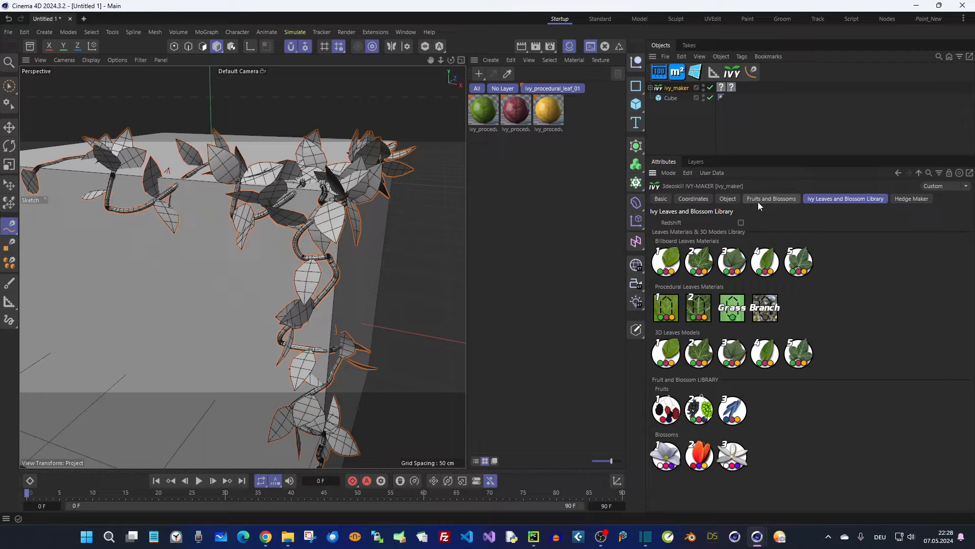
left_click(728, 200)
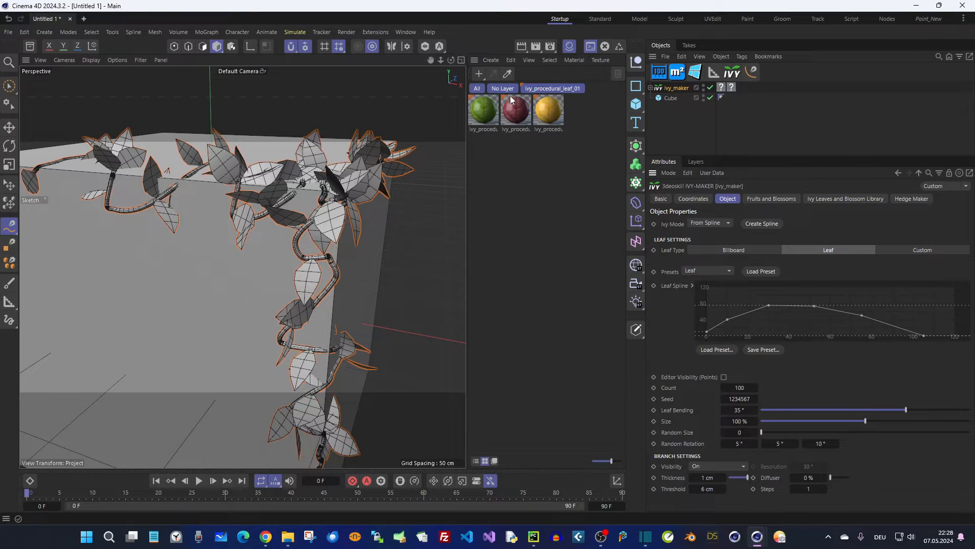
left_click_drag(602, 102, 721, 87)
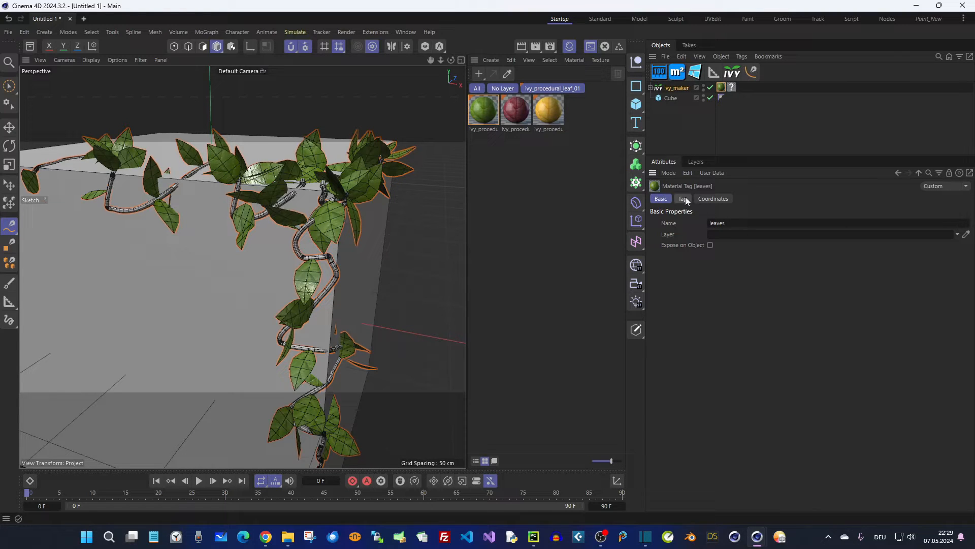
left_click(731, 87)
left_click(721, 87)
left_click(681, 88)
- Load the Branch material from the ivy library and assign it to the ivy's branches
left_click(821, 198)
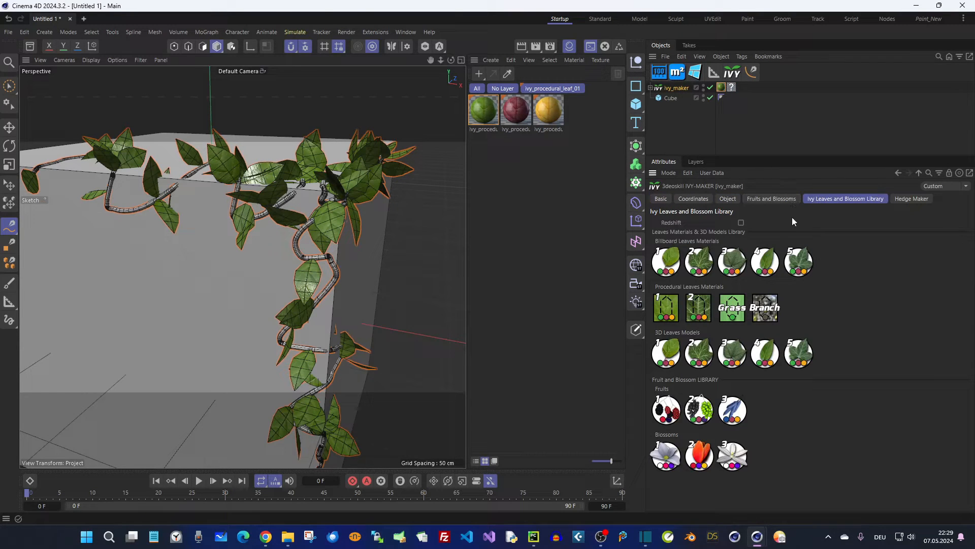
left_click(773, 308)
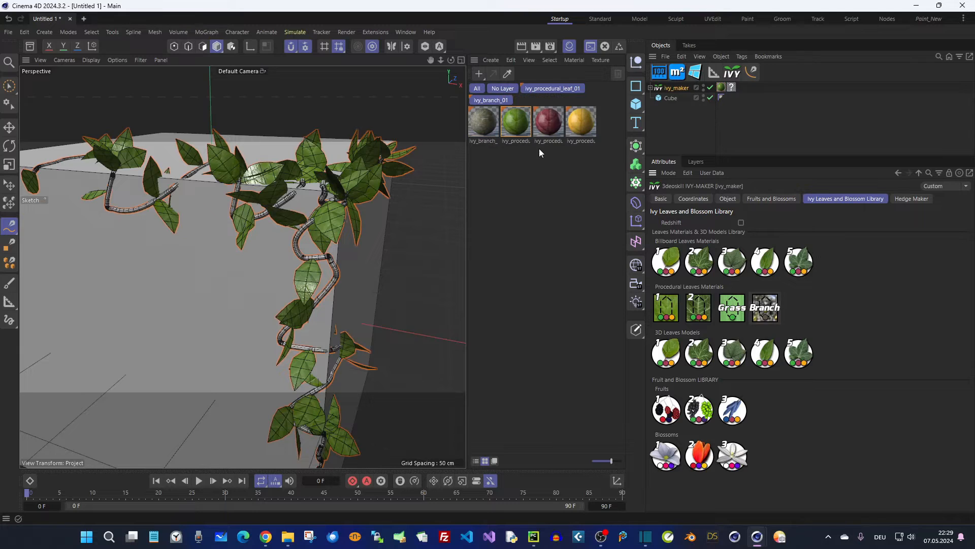
left_click_drag(488, 122, 730, 88)
left_click(762, 199)
left_click(736, 199)
- Set Length V of the branch material's projection to 10 % and check the bark texture up close
left_click(731, 87)
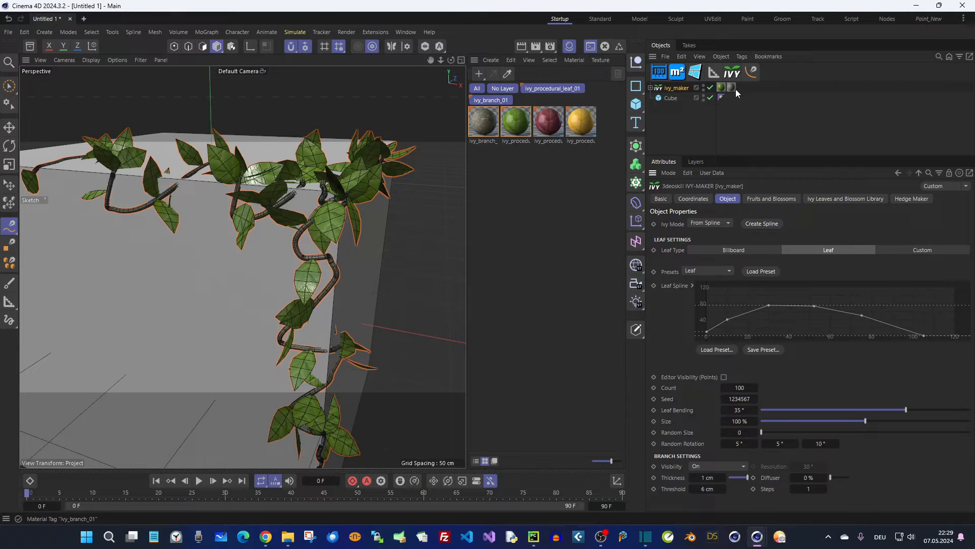
left_click(683, 199)
double_click(735, 361)
type("10")
key("Return")
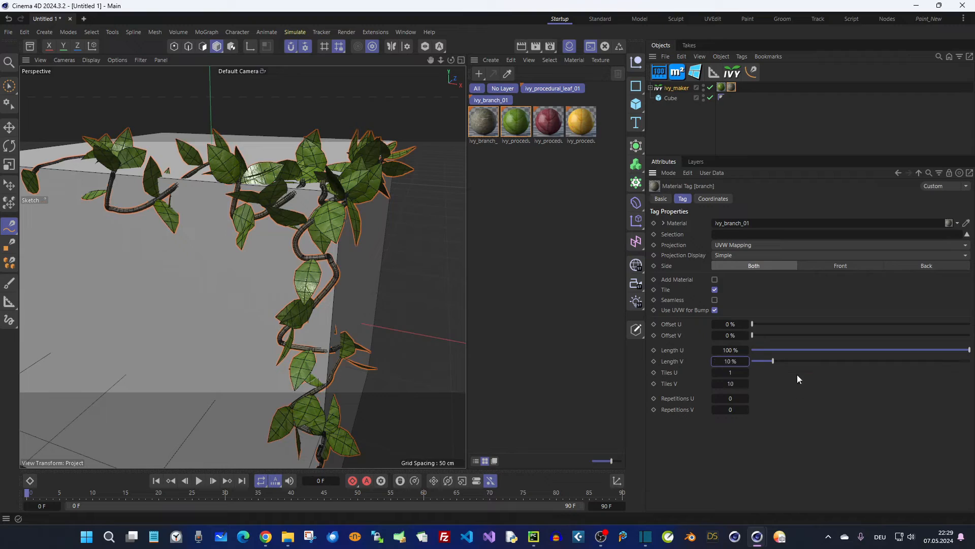
scroll(362, 262, "up", 10)
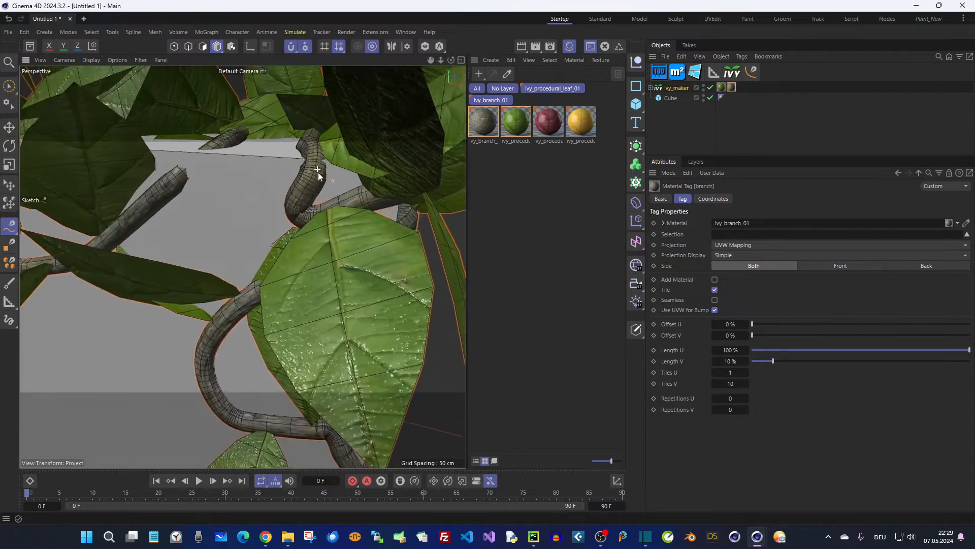
left_click_drag(336, 178, 382, 213, "alt")
- Set the Ivy Spline's intermediate points to Uniform with a Number of 8
left_click(650, 88)
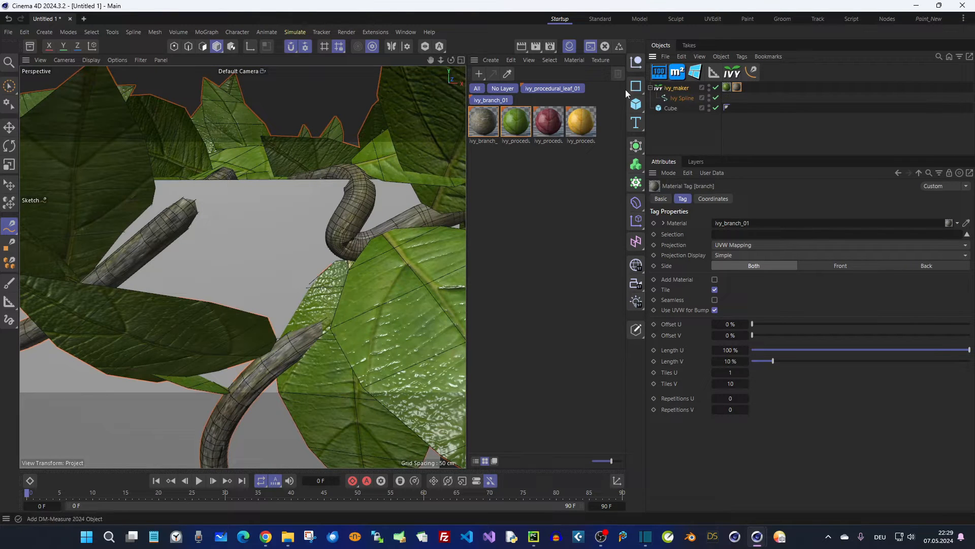
left_click(676, 99)
left_click_drag(374, 244, 370, 236, "alt")
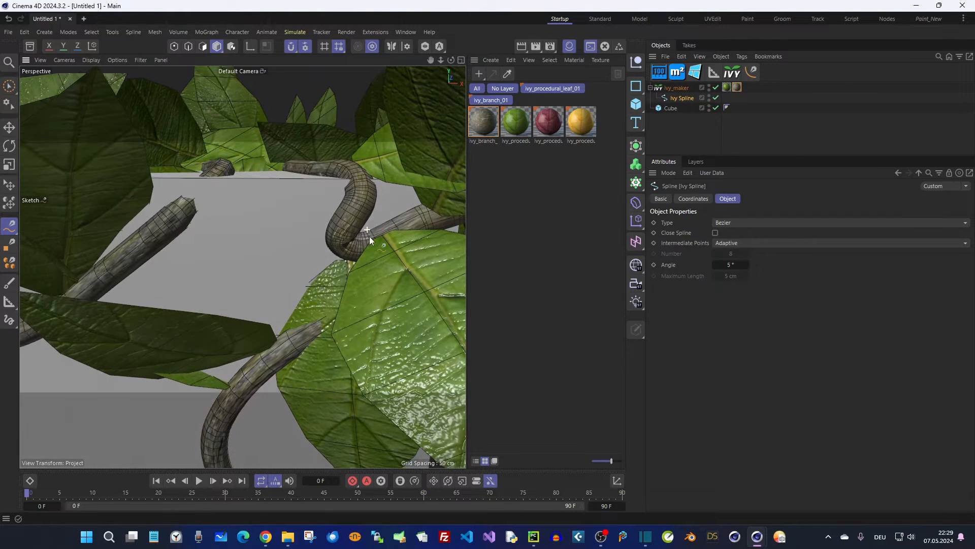
mouse_move(731, 265)
left_mouse_down()
mouse_move(765, 265)
mouse_move(729, 252)
left_mouse_up()
left_click(732, 245)
left_click(739, 278)
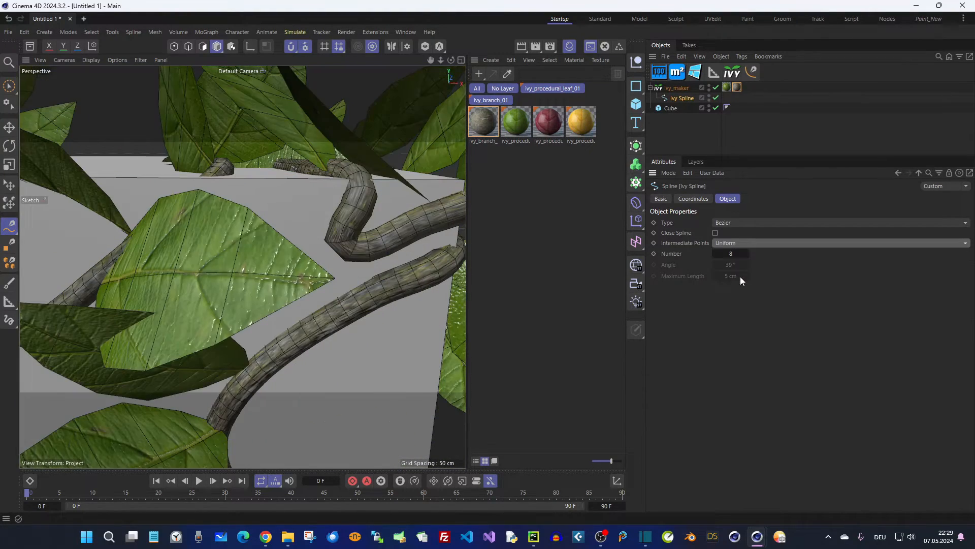
mouse_move(738, 253)
left_mouse_down()
mouse_move(747, 253)
mouse_move(738, 253)
left_mouse_up()
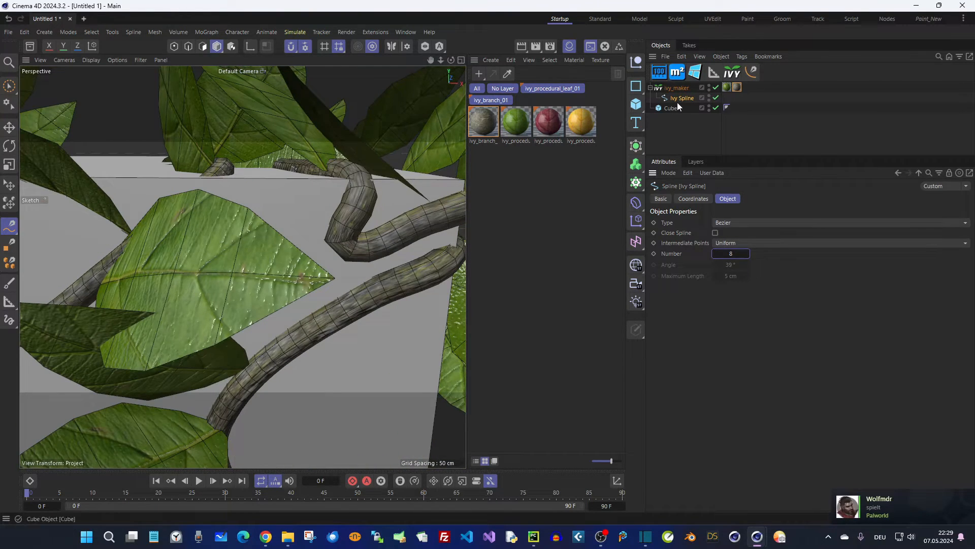
- Switch the ivy_maker object's leaf type to Billboard and check the leaf planes
left_click(675, 88)
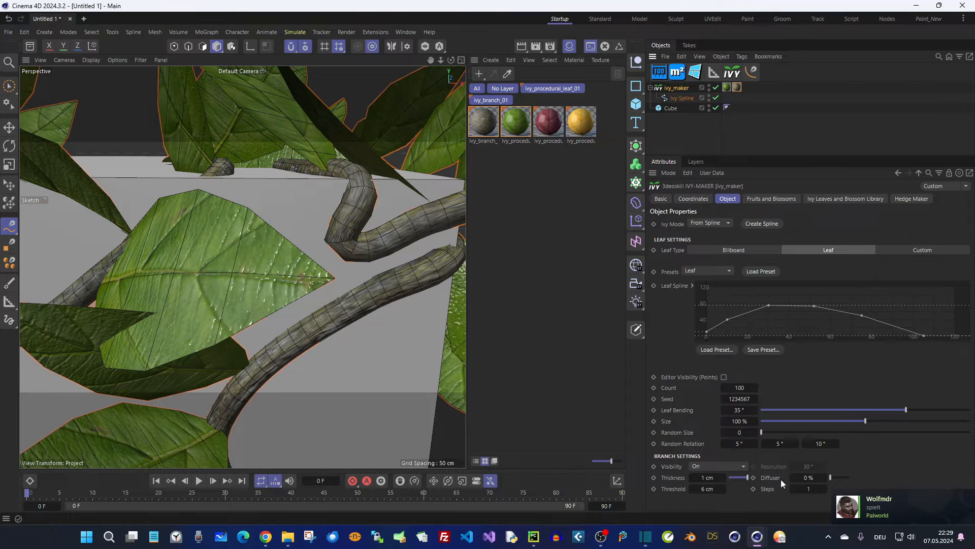
scroll(331, 282, "down", 3)
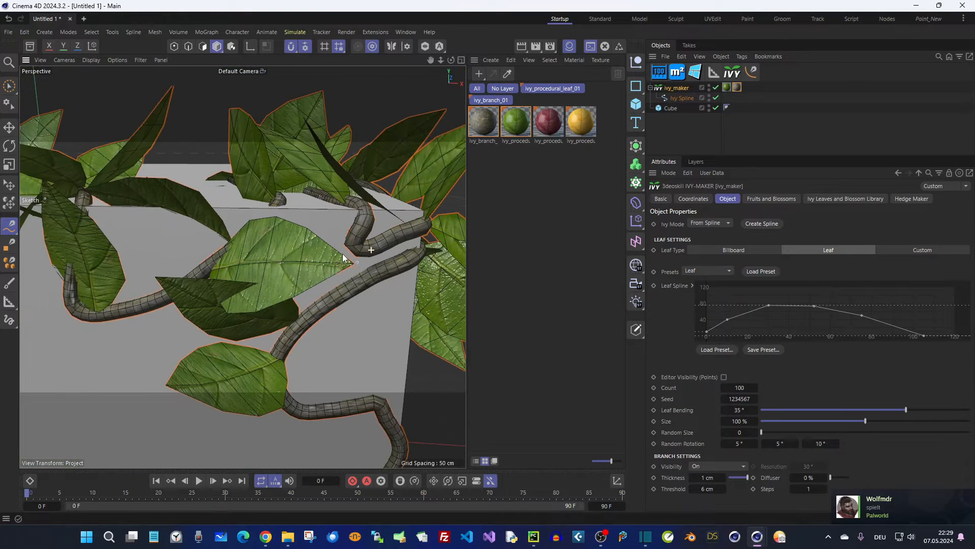
left_click_drag(331, 283, 310, 258, "alt")
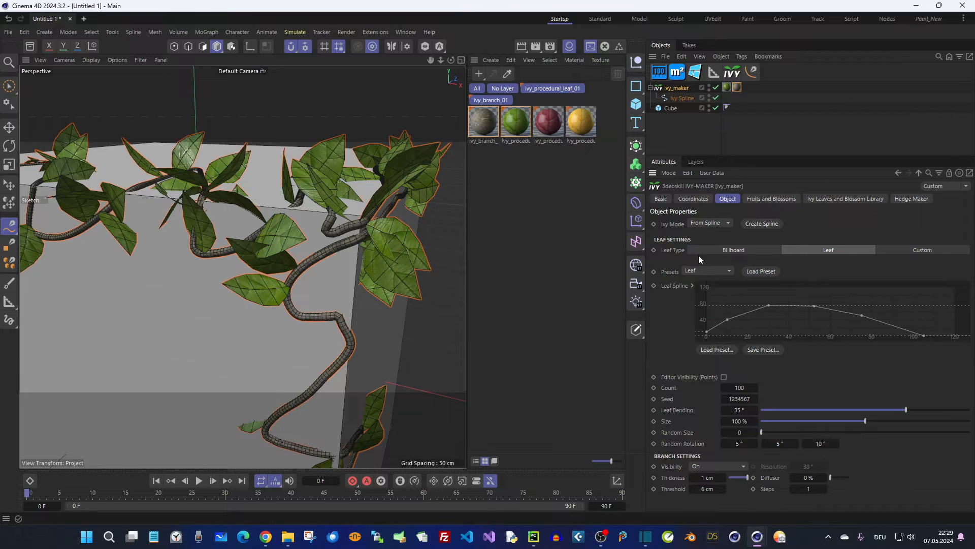
left_click_drag(401, 224, 393, 225, "alt")
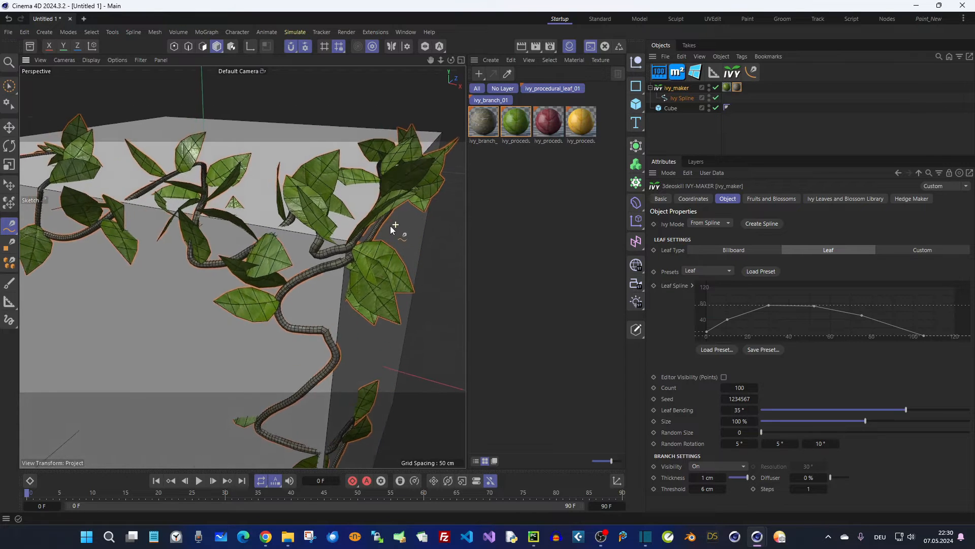
scroll(389, 235, "down", 4)
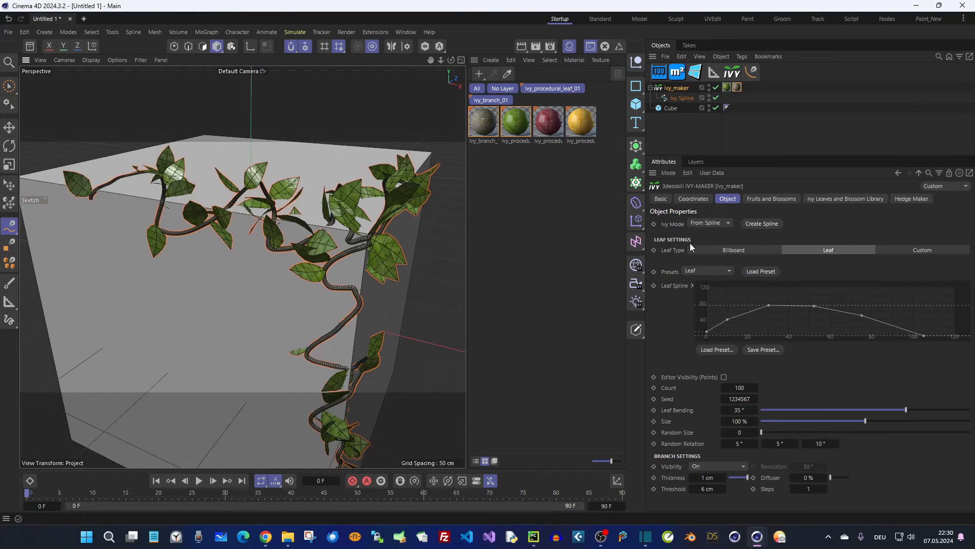
left_click(737, 250)
scroll(376, 204, "up", 3)
scroll(334, 227, "up", 4)
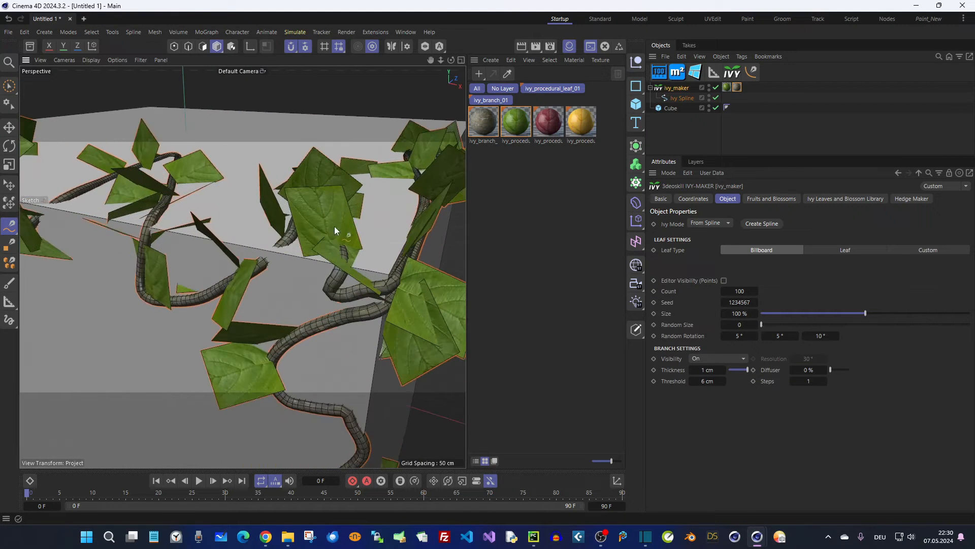
left_click_drag(327, 236, 350, 240, "alt")
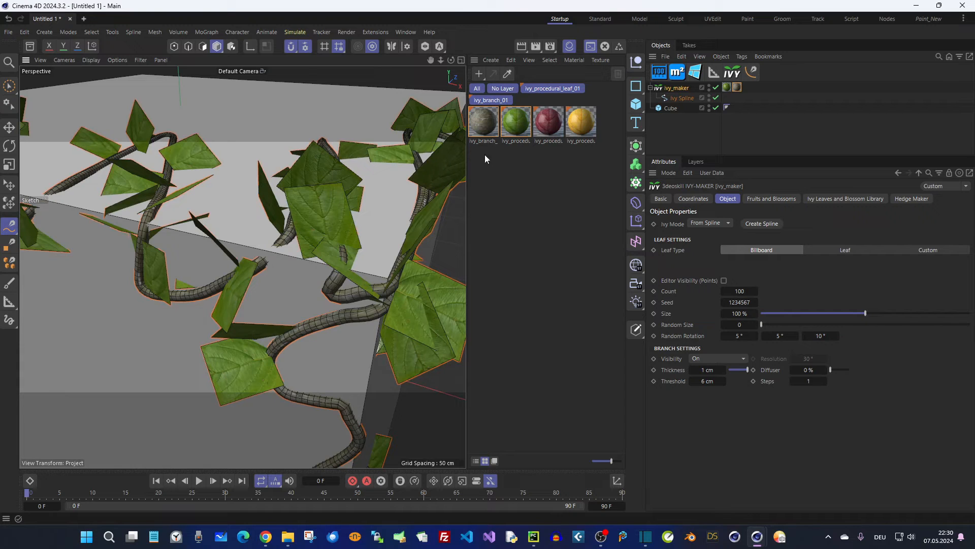
- Load billboard leaves material set 1 from the ivy library and assign its green material to the ivy's leaves
left_click(814, 199)
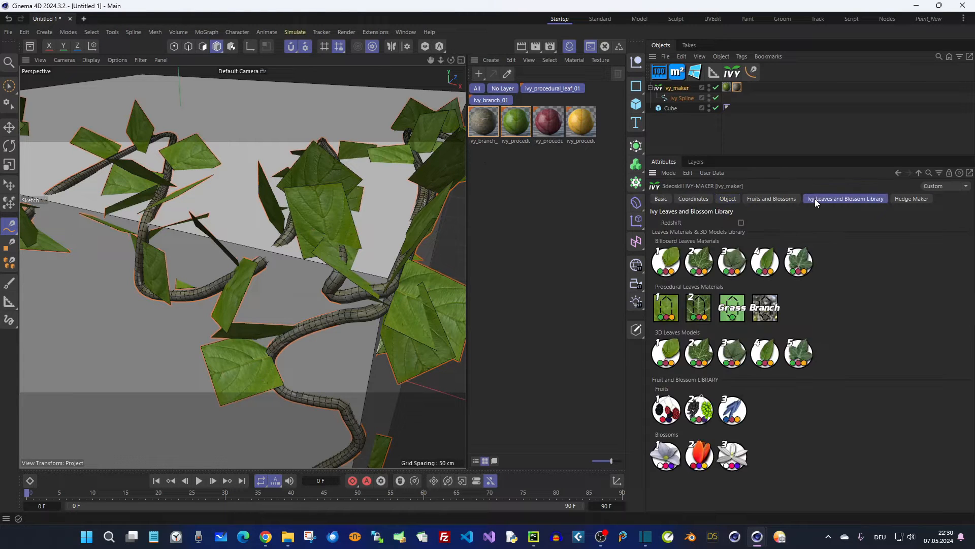
left_click(669, 263)
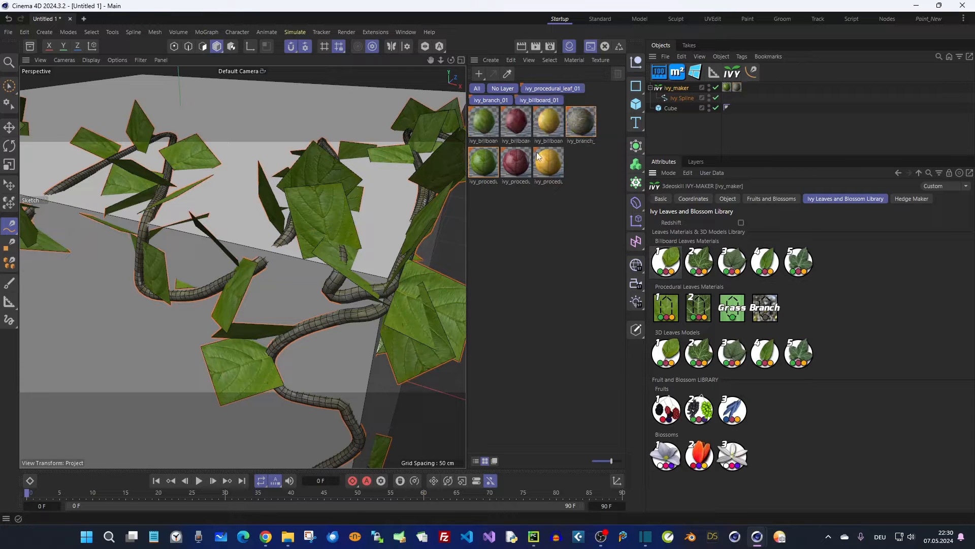
left_click(668, 88)
left_click_drag(490, 116, 731, 92)
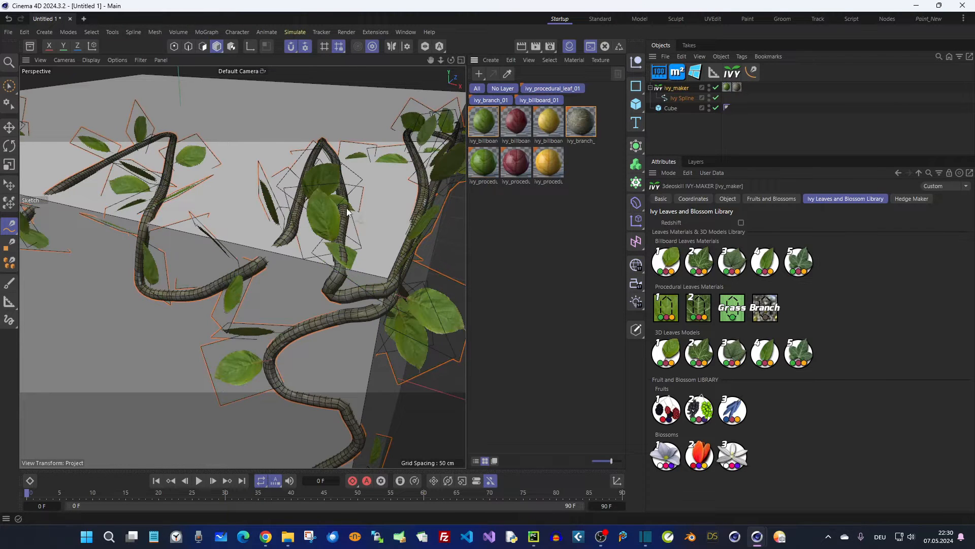
scroll(342, 227, "up", 6)
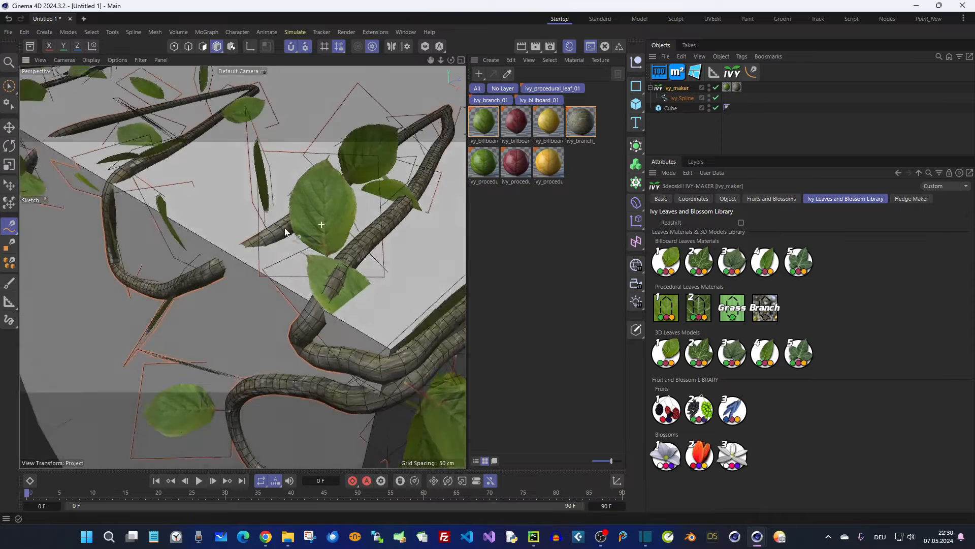
- Switch the ivy's leaf type to Custom
left_click(745, 199)
left_click(728, 198)
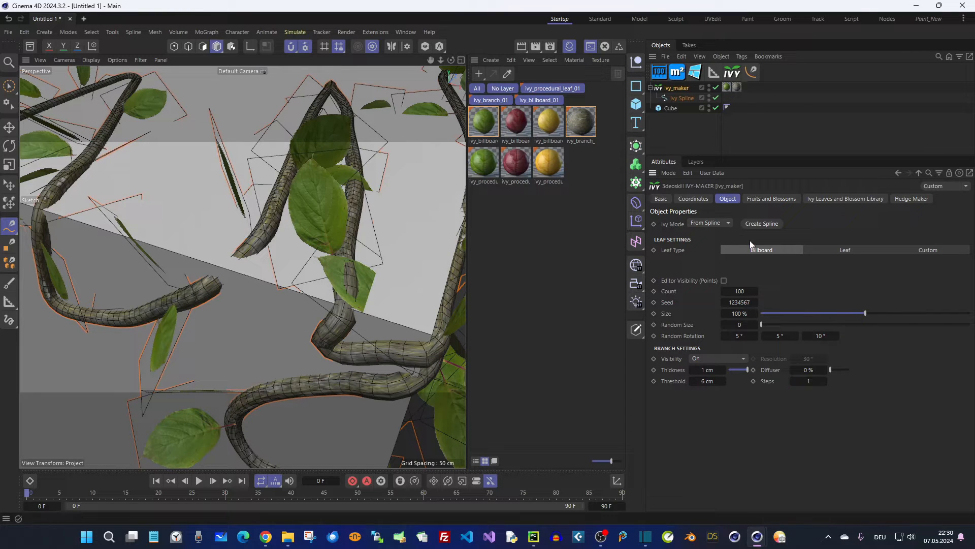
left_click(914, 249)
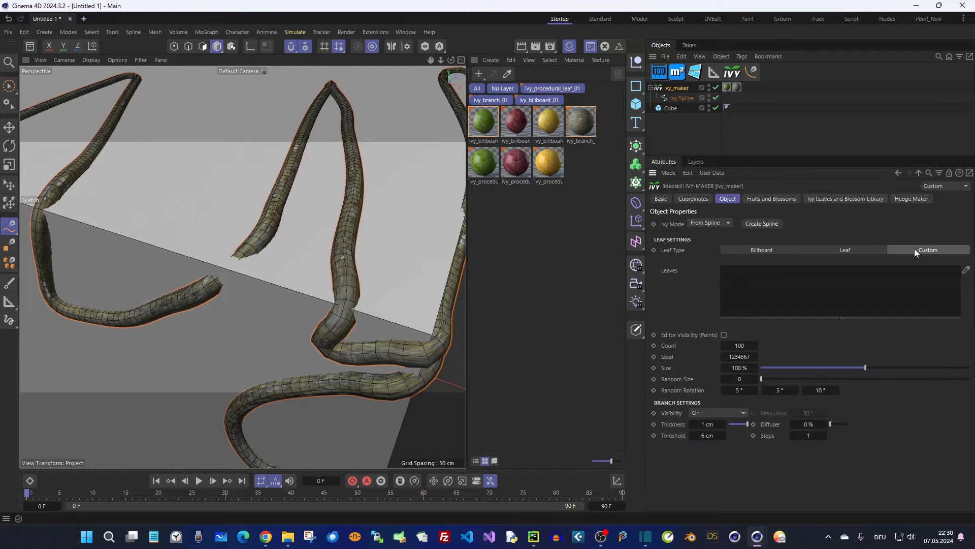
scroll(435, 237, "down", 5)
scroll(366, 239, "down", 1)
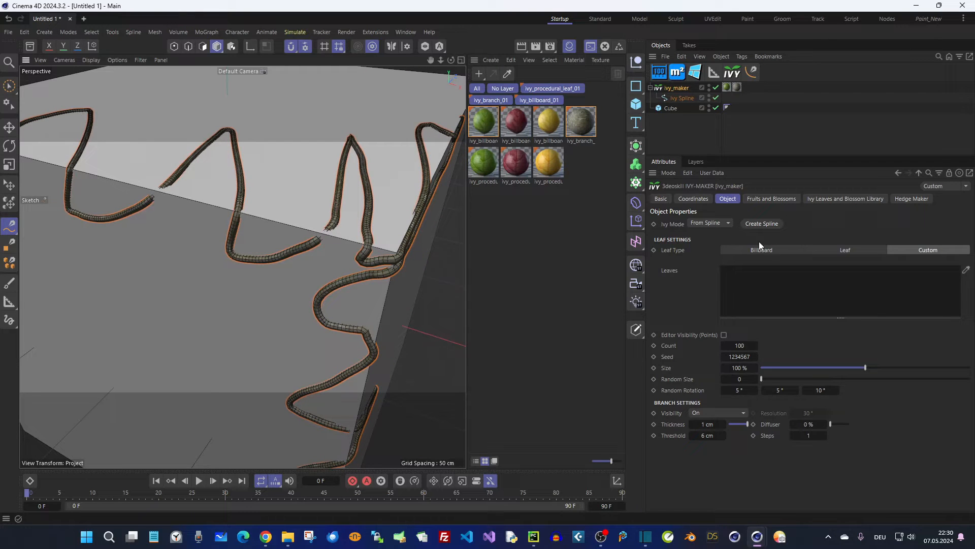
- Load 3D leaves model set 1 from the ivy library and return to the ivy_maker's object settings
left_click(824, 198)
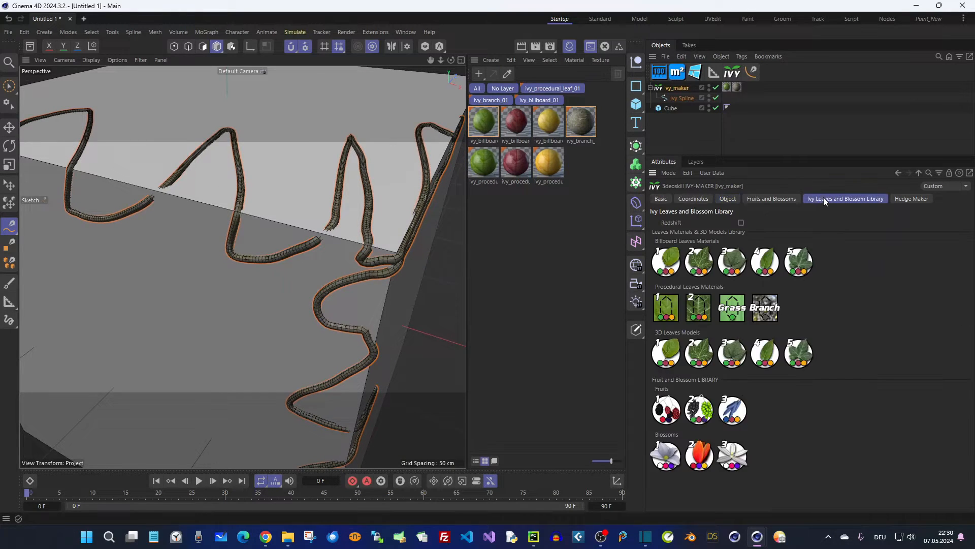
left_click(674, 356)
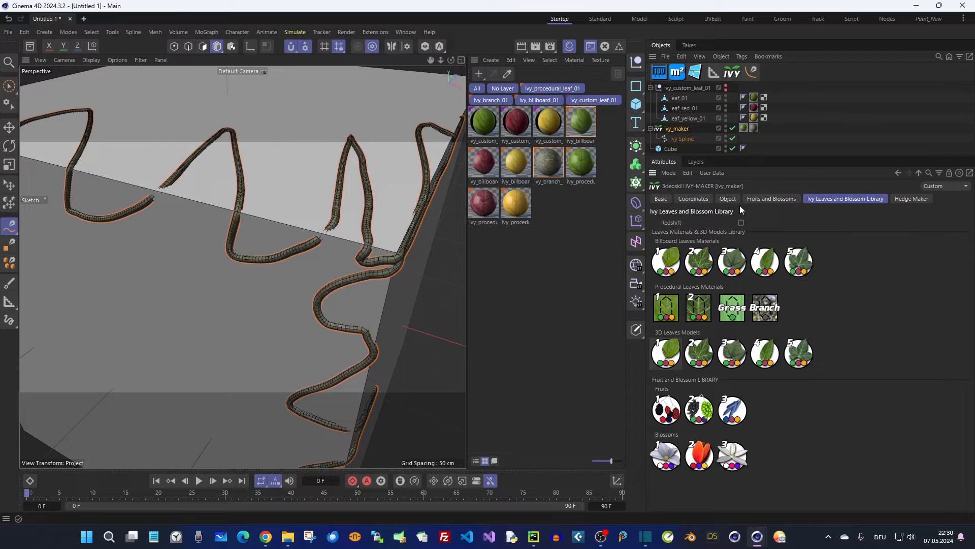
left_click(757, 198)
left_click(726, 198)
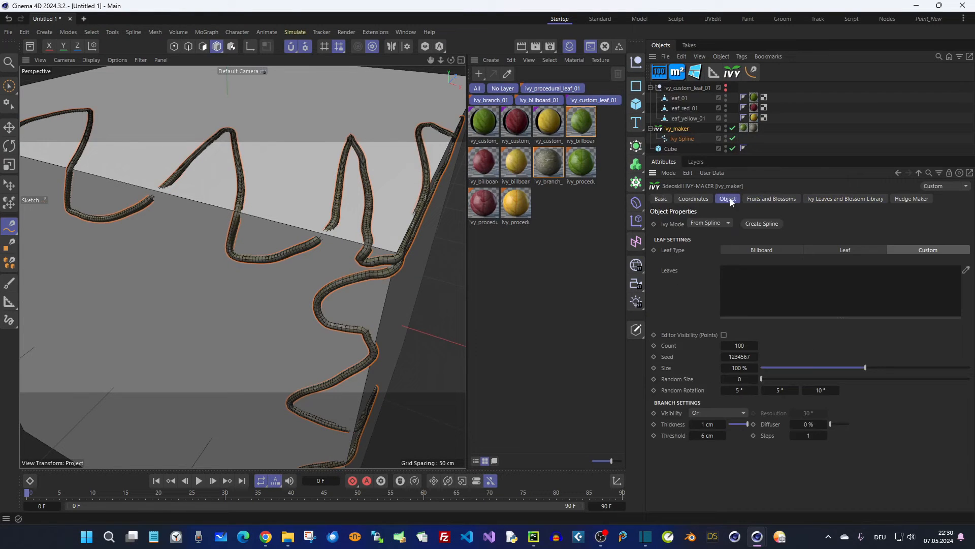
- Add the leaf_01 model from the ivy_custom_leaf_01 group to the ivy_maker's custom Leaves and check the result
left_click_drag(705, 154, 705, 179)
left_click(676, 99)
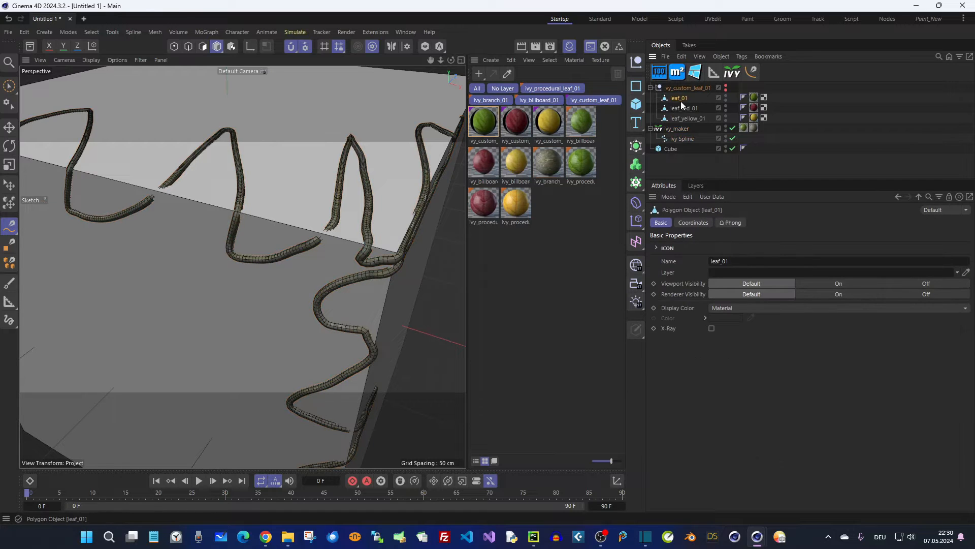
left_click(689, 88)
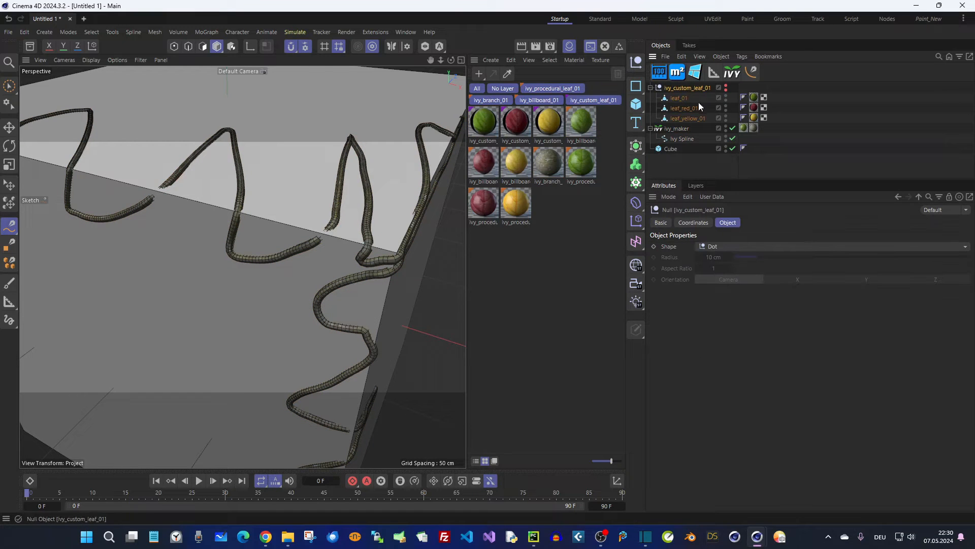
left_click(666, 128)
left_click(822, 222)
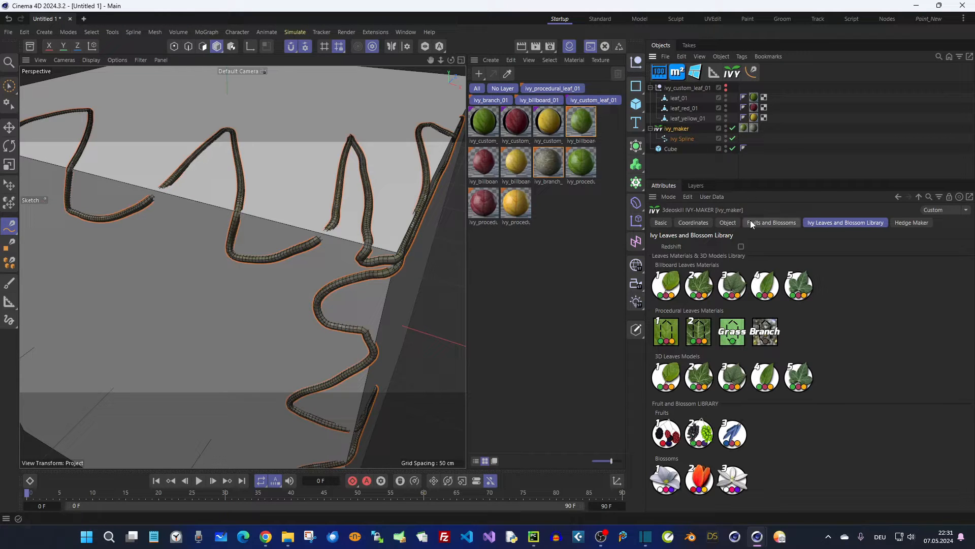
left_click(723, 223)
left_click_drag(680, 98, 802, 314)
scroll(352, 230, "up", 8)
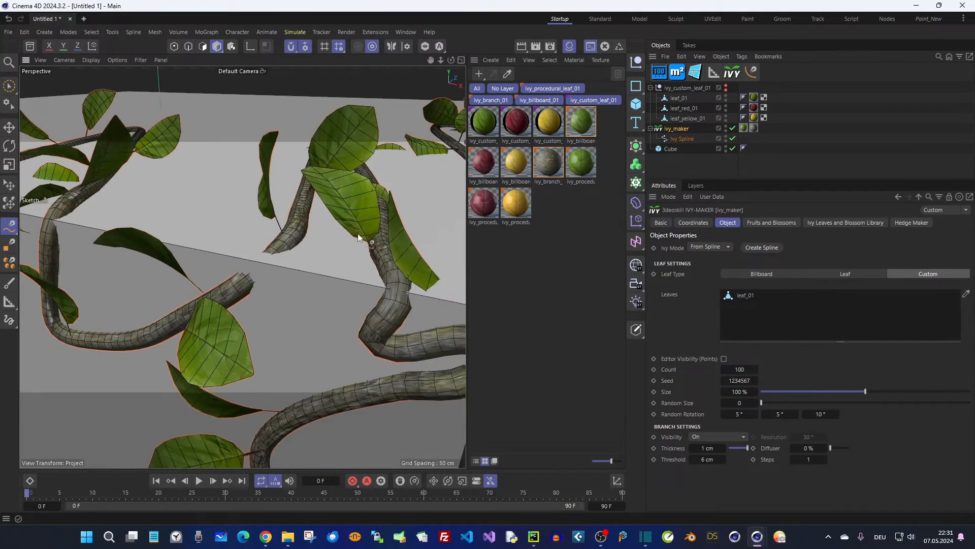
scroll(334, 252, "down", 10)
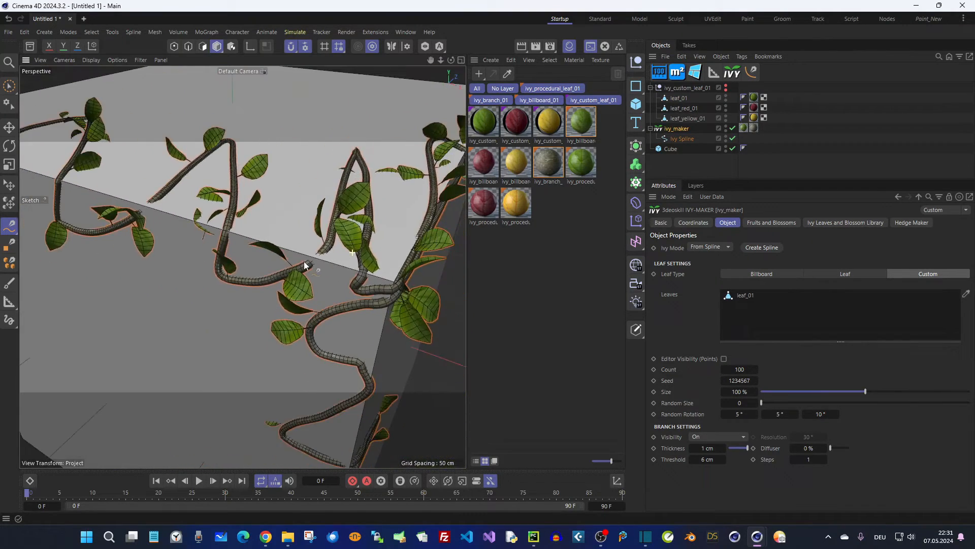
- Add the leaf_red_01 model as a second custom leaf of the ivy and view the mixed foliage
left_click_drag(683, 108, 765, 309)
scroll(376, 215, "down", 10)
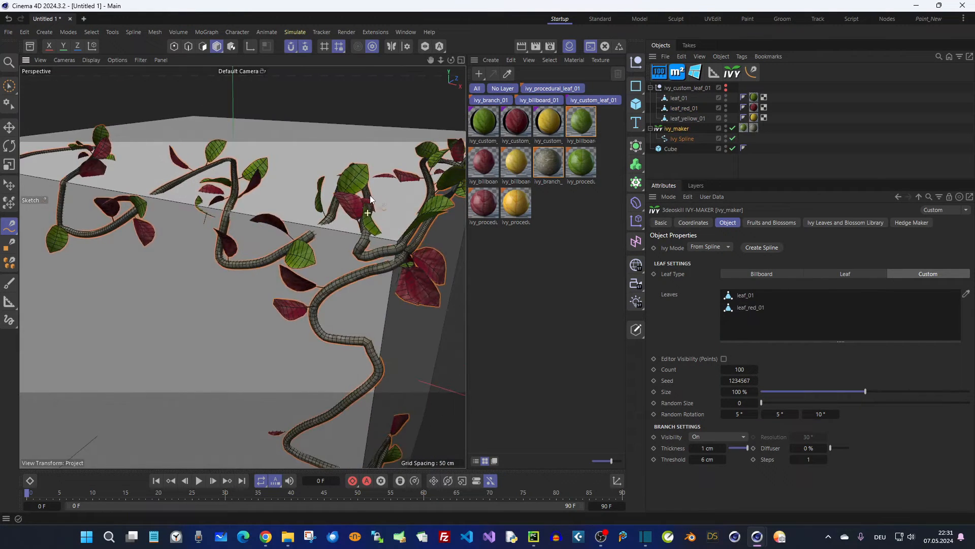
scroll(333, 222, "up", 3)
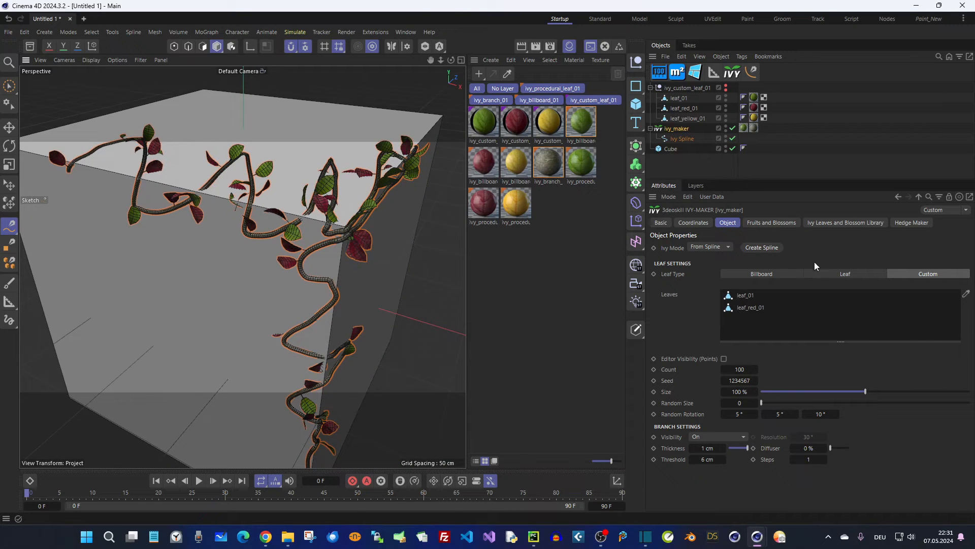
- Try the Leaf type on the ivy with the Grain preset loaded
left_click(746, 223)
left_click(734, 223)
left_click(805, 274)
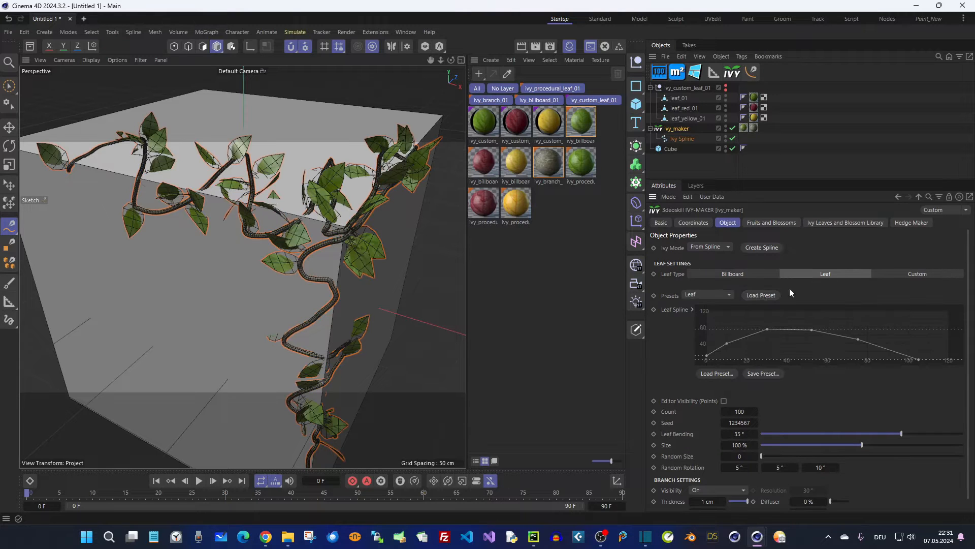
left_click(712, 295)
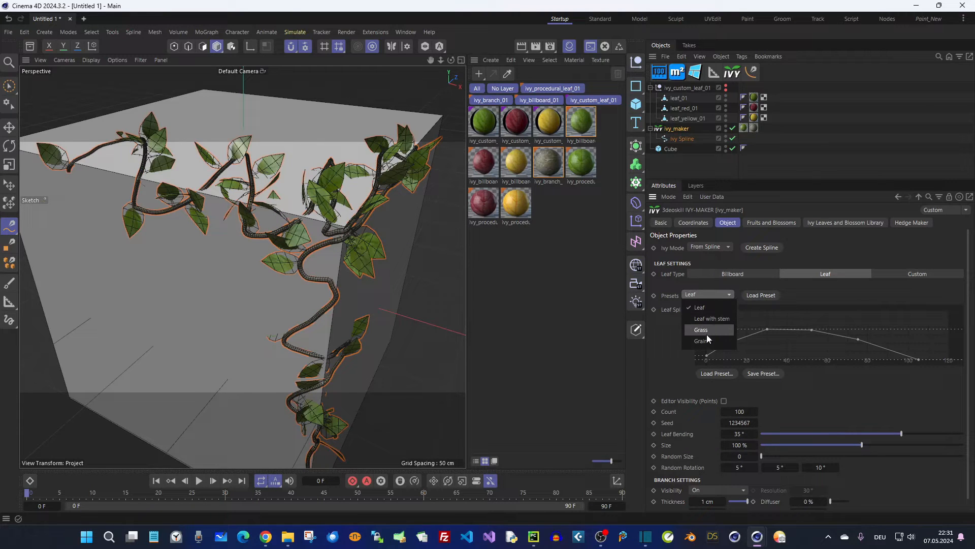
left_click(708, 339)
left_click(758, 296)
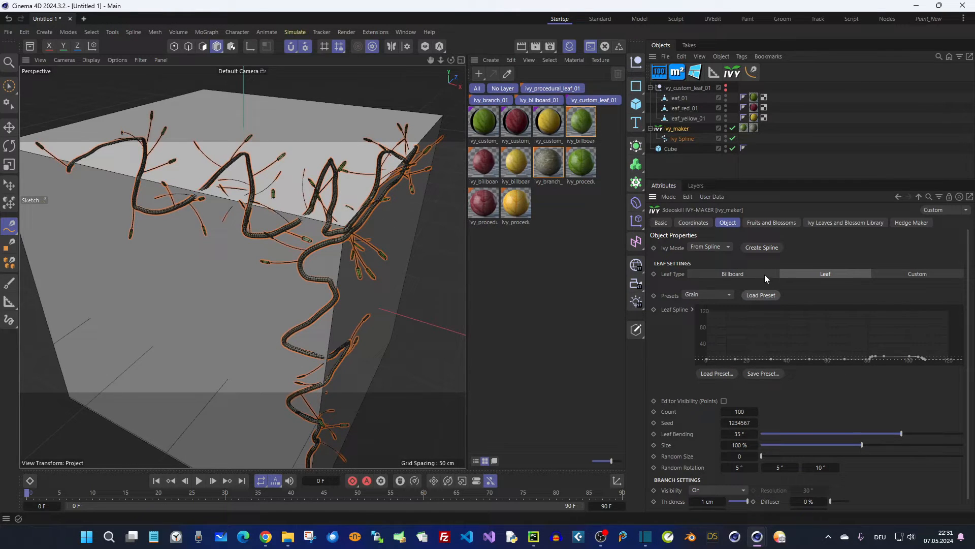
- Switch the ivy's leaf type back to Custom and remove leaf_red_01 from its leaves
left_click(913, 273)
left_click_drag(305, 229, 358, 223, "alt")
key("Delete")
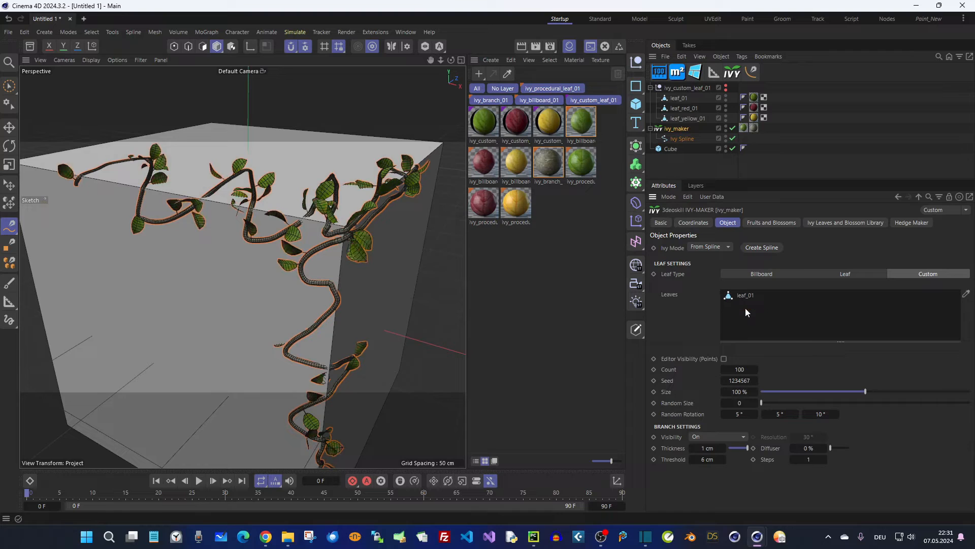
- Set the ivy's leaf Count to 2030 and its Seed to 1234574
left_click_drag(750, 367, 798, 368)
scroll(365, 292, "down", 8)
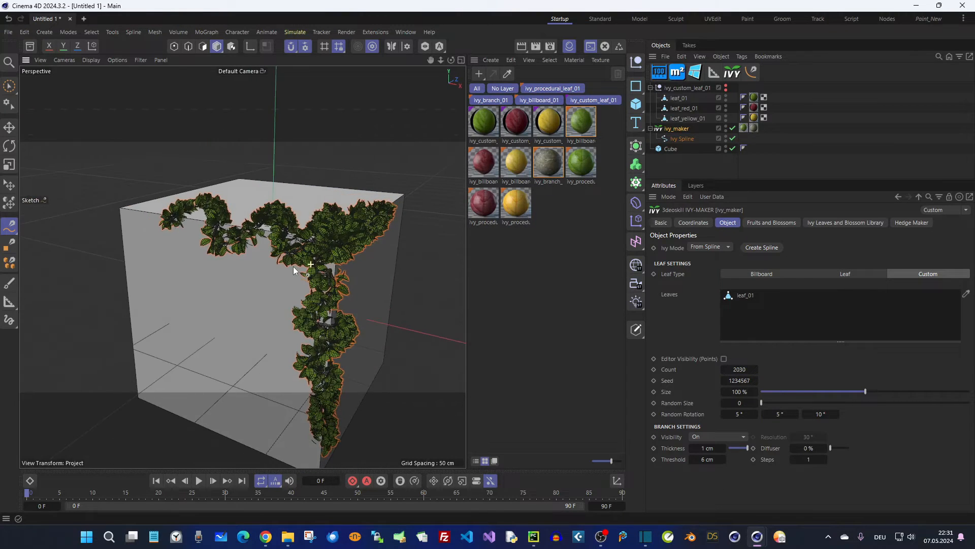
left_click_drag(294, 266, 310, 267, "alt")
left_click_drag(744, 383, 745, 383)
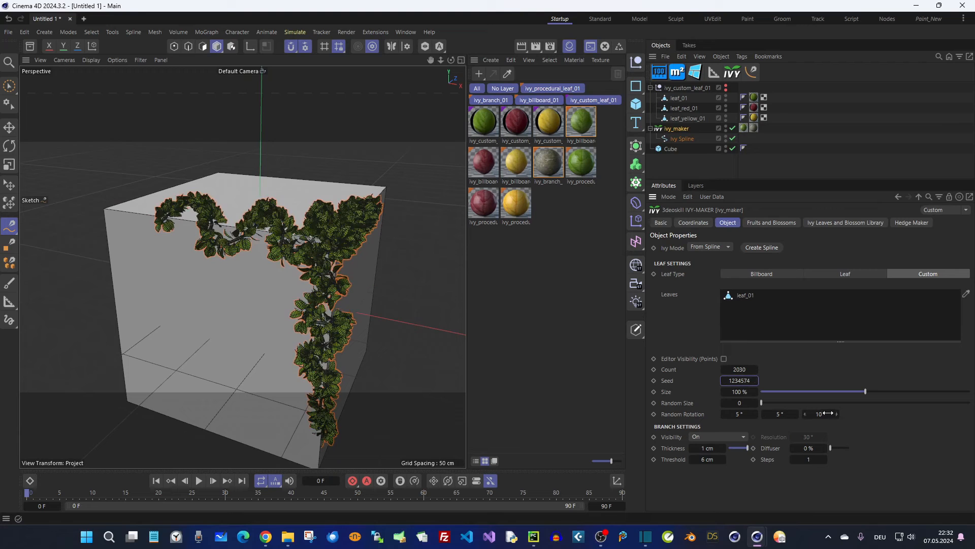
- Set the leaf Size to 94 %, Random Size to 0.28 and the third Random Rotation value to 8.7°
mouse_move(830, 392)
left_mouse_down()
mouse_move(822, 390)
mouse_move(858, 391)
mouse_move(840, 390)
left_mouse_up()
left_click_drag(763, 403, 819, 402)
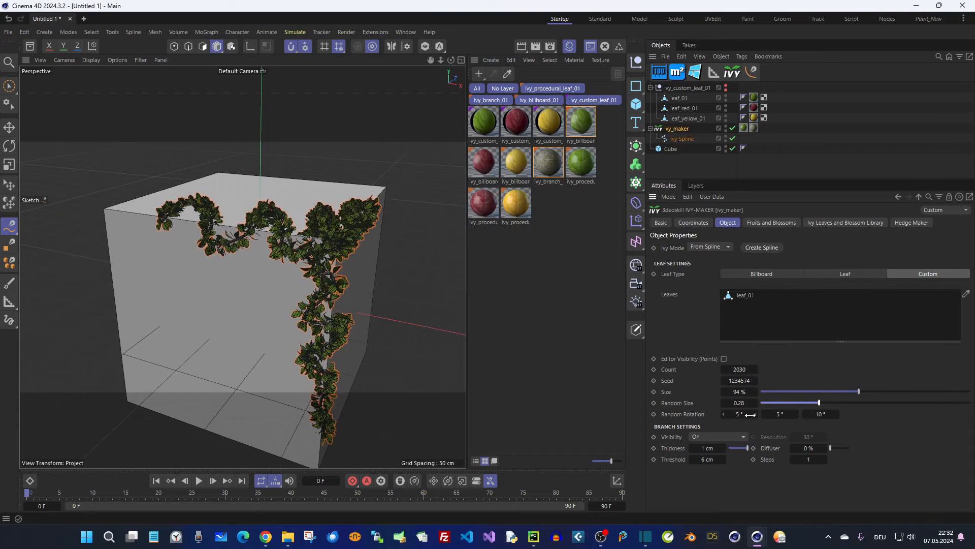
scroll(310, 243, "up", 5)
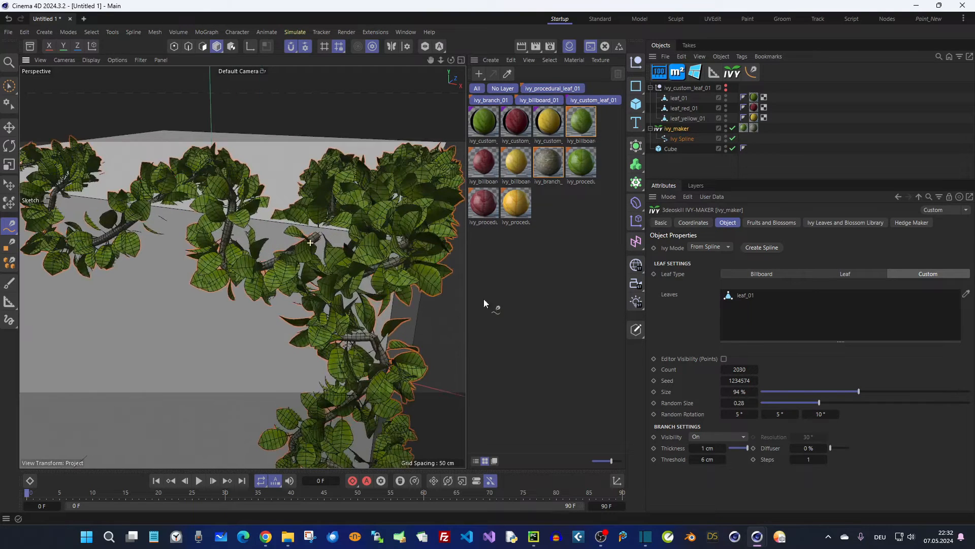
left_click_drag(837, 414, 830, 414)
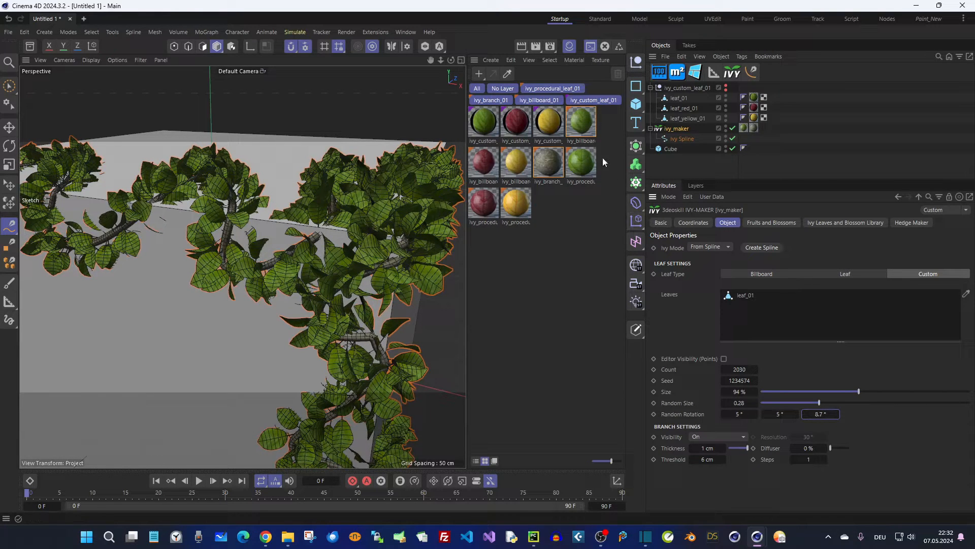
- Hide the ivy_maker and the Cube, show only the leaf_01 model and view it up close
left_click(725, 128)
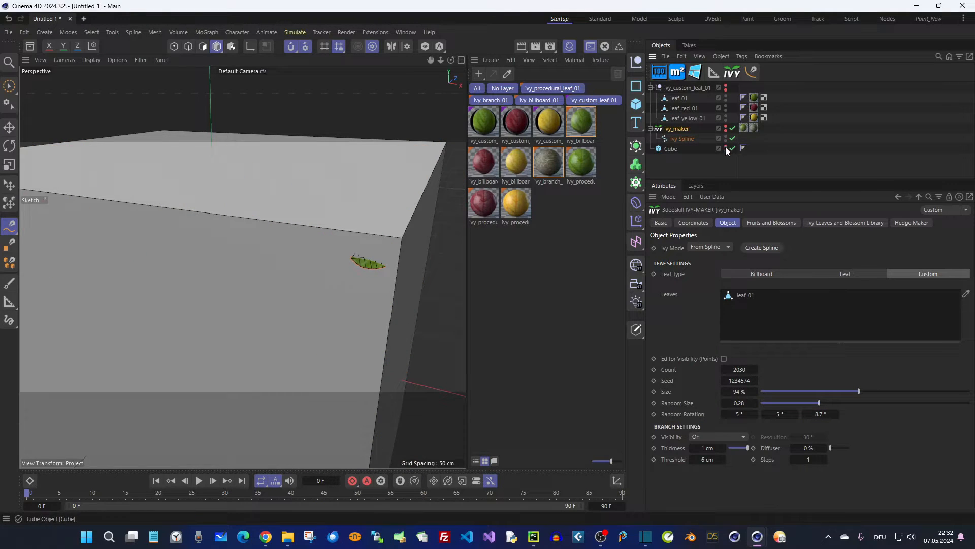
left_click(725, 147)
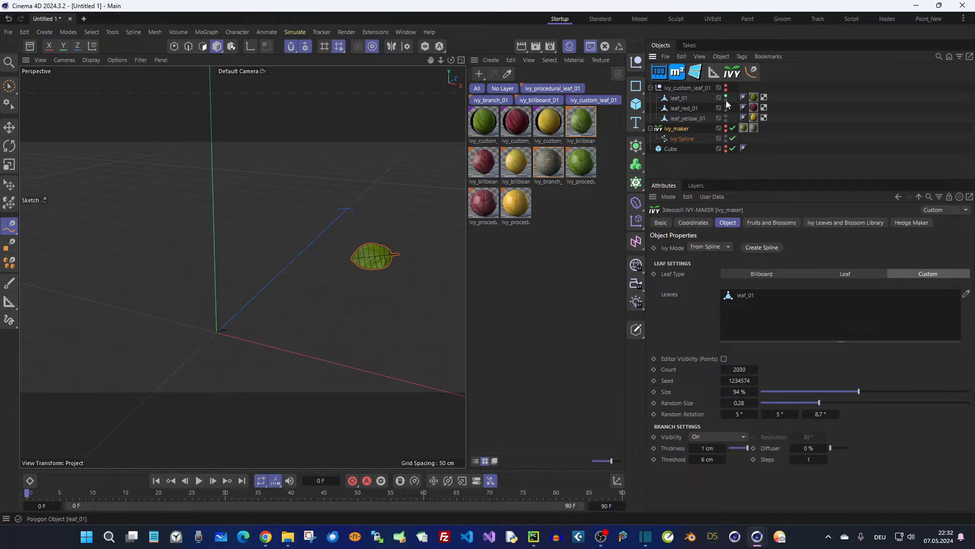
middle_click_drag(398, 254, 413, 221, "alt")
scroll(216, 320, "up", 2)
right_click_drag(263, 306, 337, 285, "alt")
left_click_drag(290, 318, 224, 325, "alt")
right_click_drag(255, 320, 301, 304, "alt")
left_click_drag(294, 305, 266, 312, "alt")
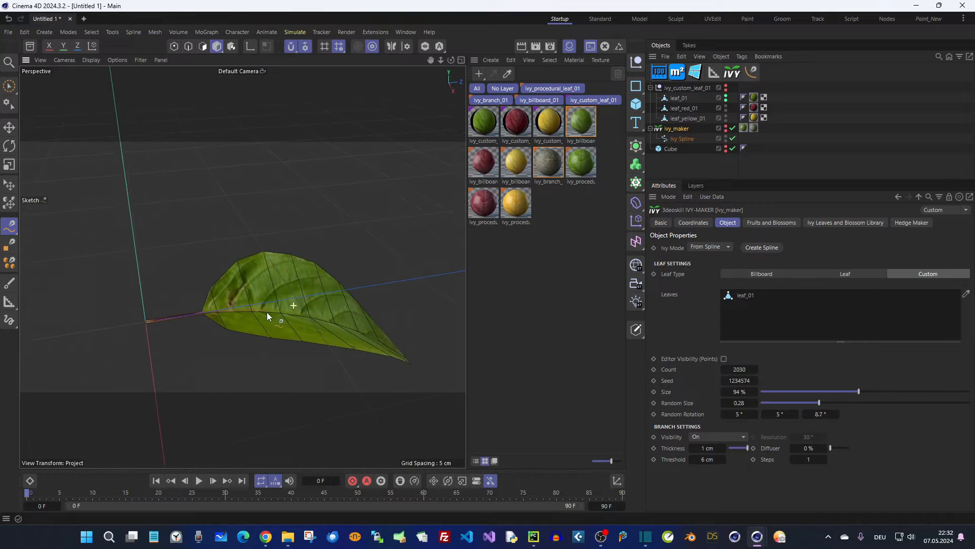
- Select leaf_01 with the Move tool and examine where its axis sits on the stem
left_click(680, 98)
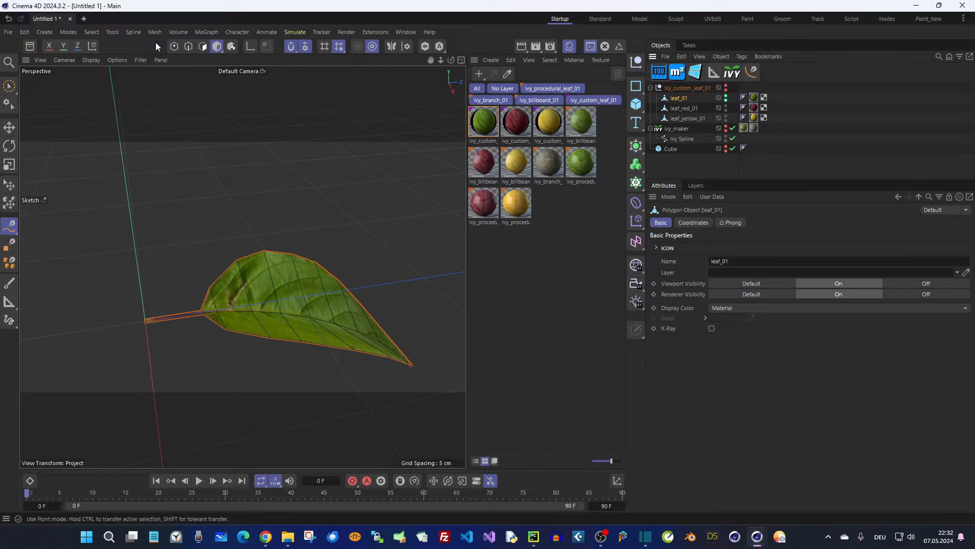
key("e")
left_click_drag(218, 312, 152, 316, "alt")
left_click_drag(220, 311, 161, 322, "alt")
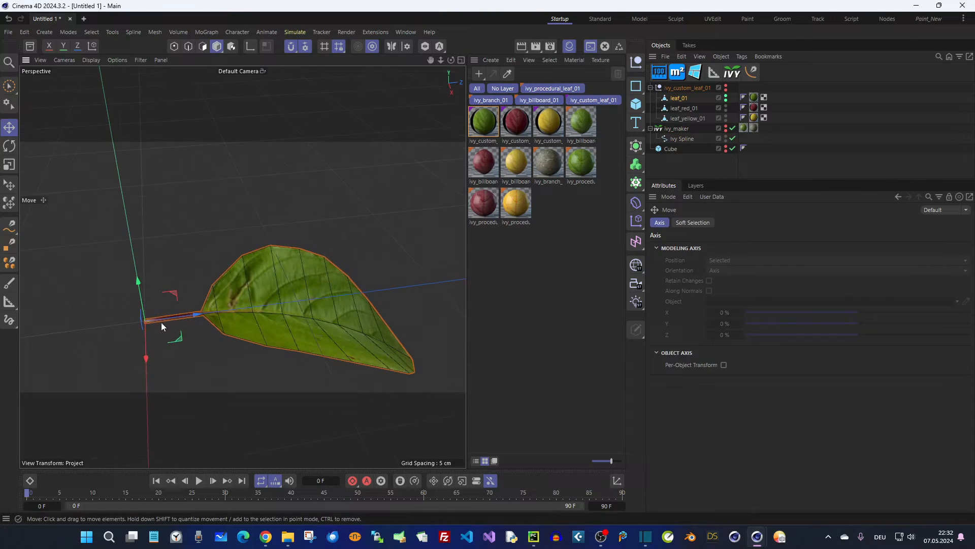
right_click_drag(179, 316, 152, 321, "alt")
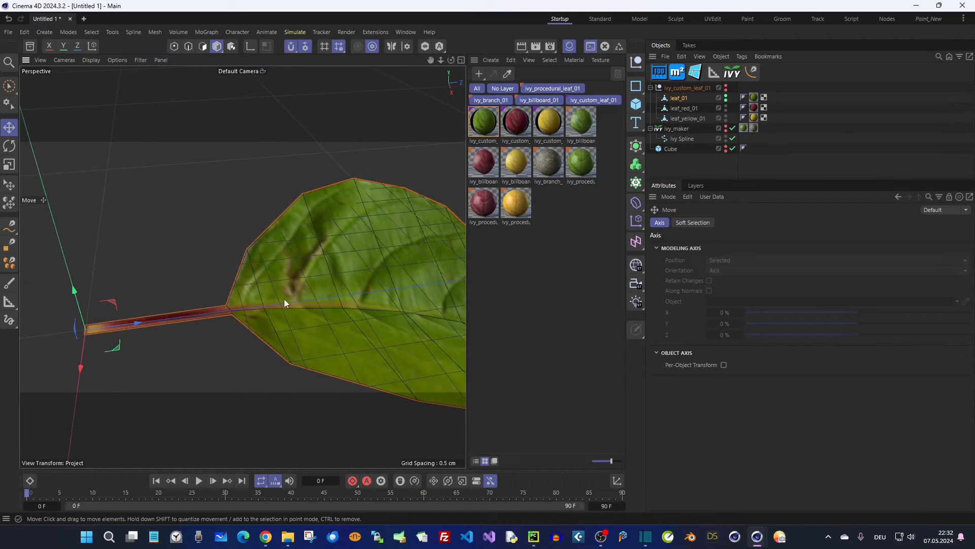
right_click_drag(285, 299, 254, 309, "alt")
right_click_drag(319, 296, 346, 291, "alt")
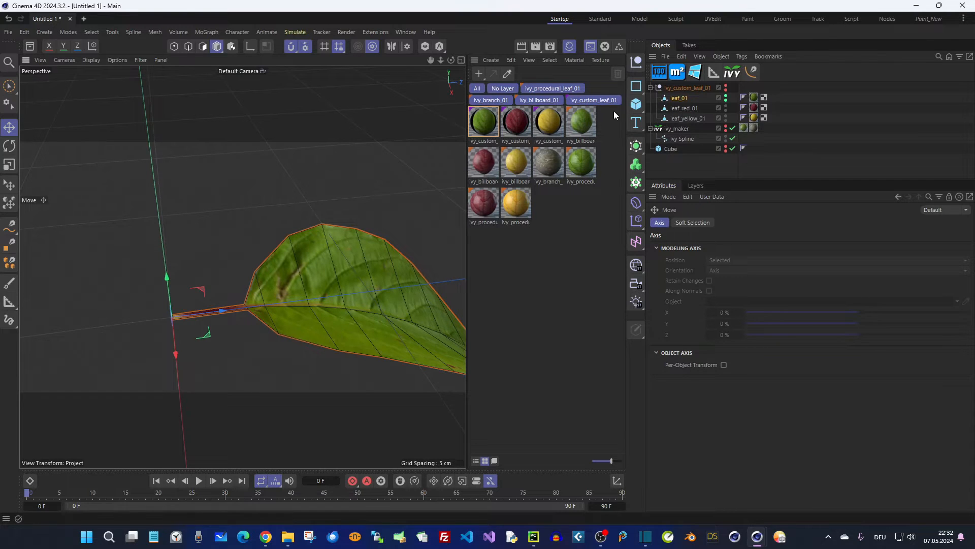
- Reset leaf_01's visibility and show the ivy_maker and the Cube again
left_click(726, 96)
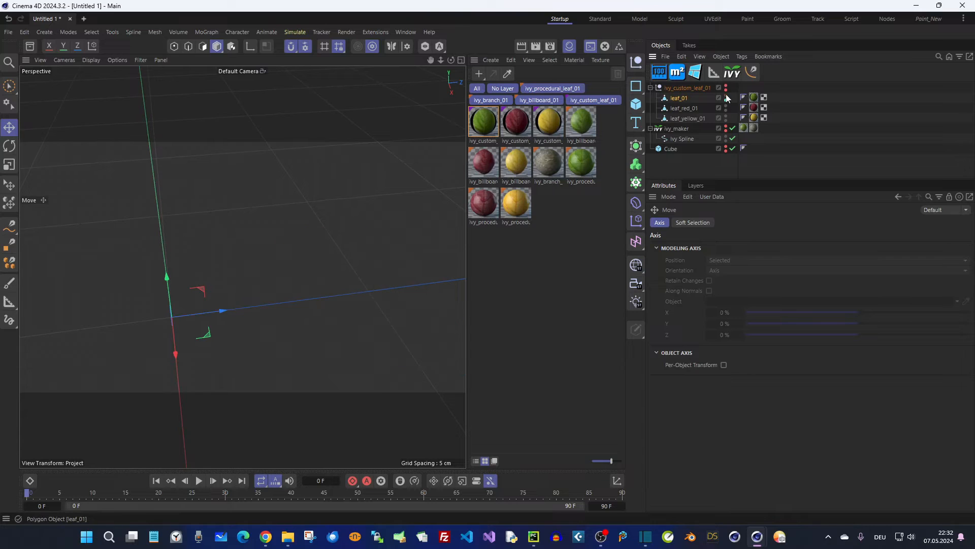
left_click(727, 99)
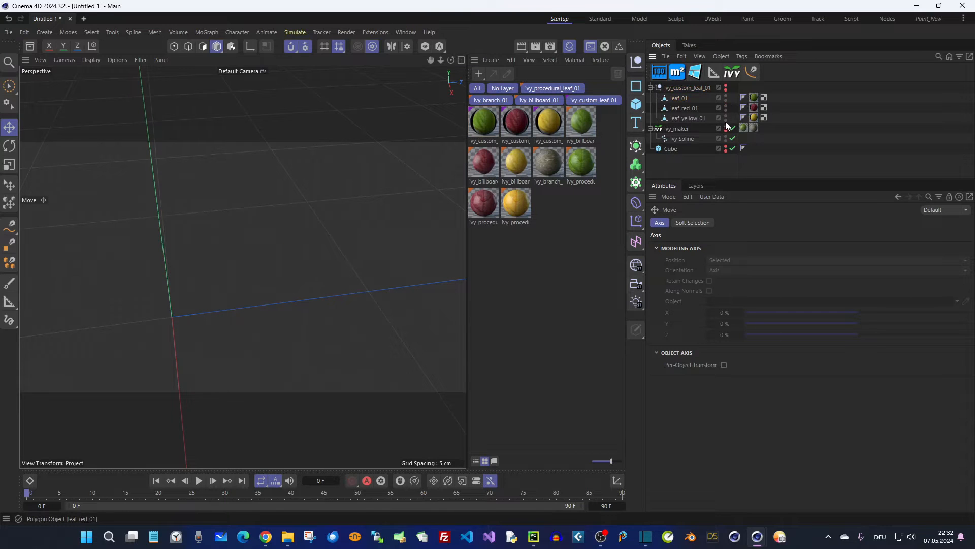
left_click(678, 128)
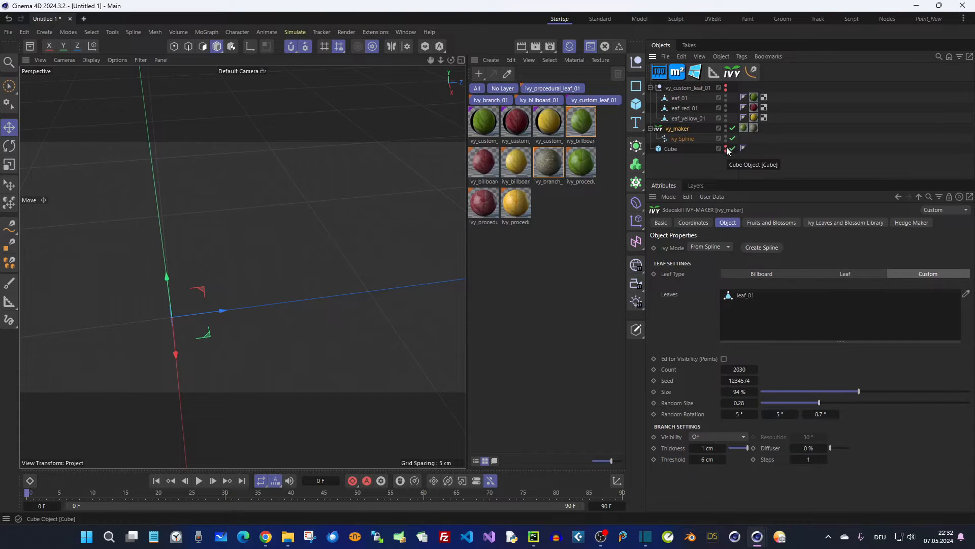
scroll(277, 211, "down", 8)
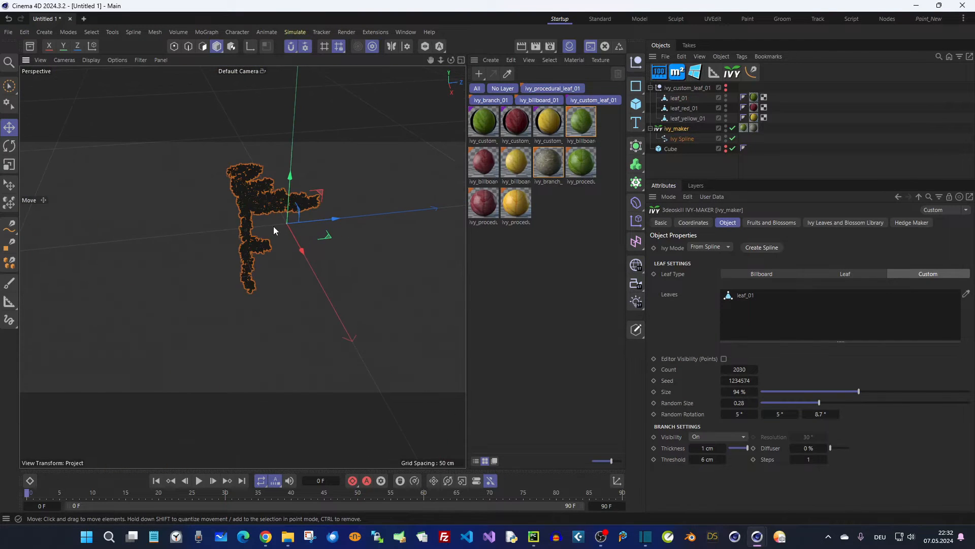
left_click_drag(259, 224, 383, 203, "alt")
left_click(725, 146)
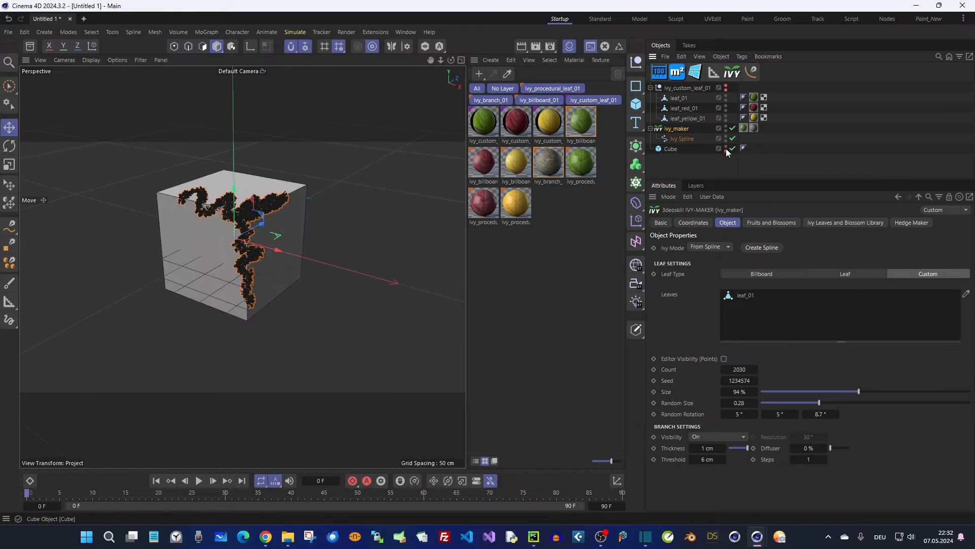
scroll(279, 203, "up", 10)
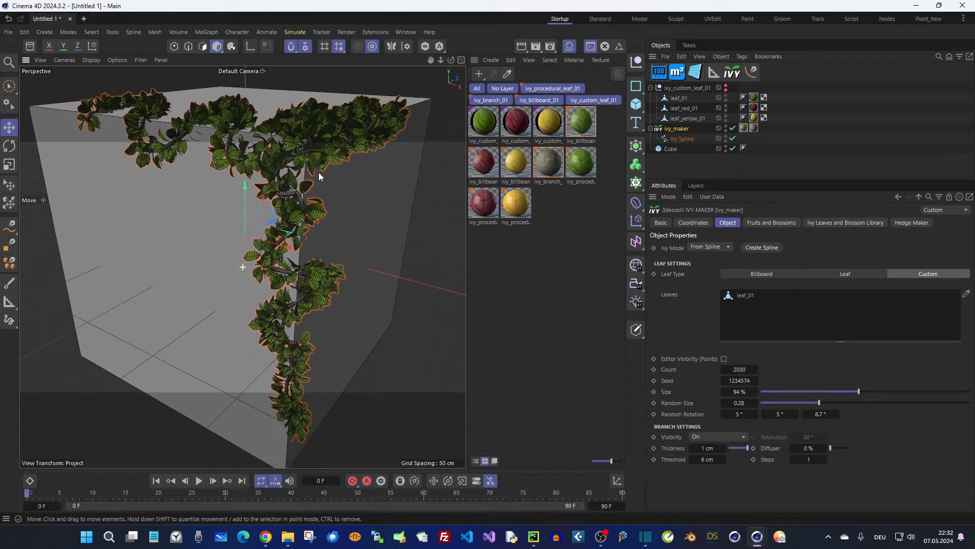
- Set the ivy's branch Thickness to 1.09 cm
mouse_move(321, 165)
left_mouse_down("alt")
mouse_move(339, 209)
mouse_move(331, 206)
left_mouse_up("alt")
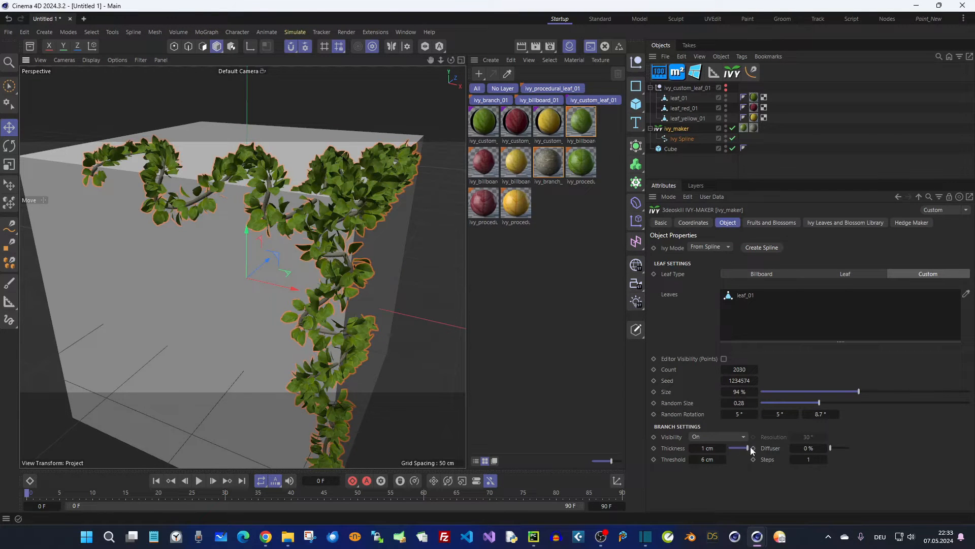
scroll(349, 302, "down", 3)
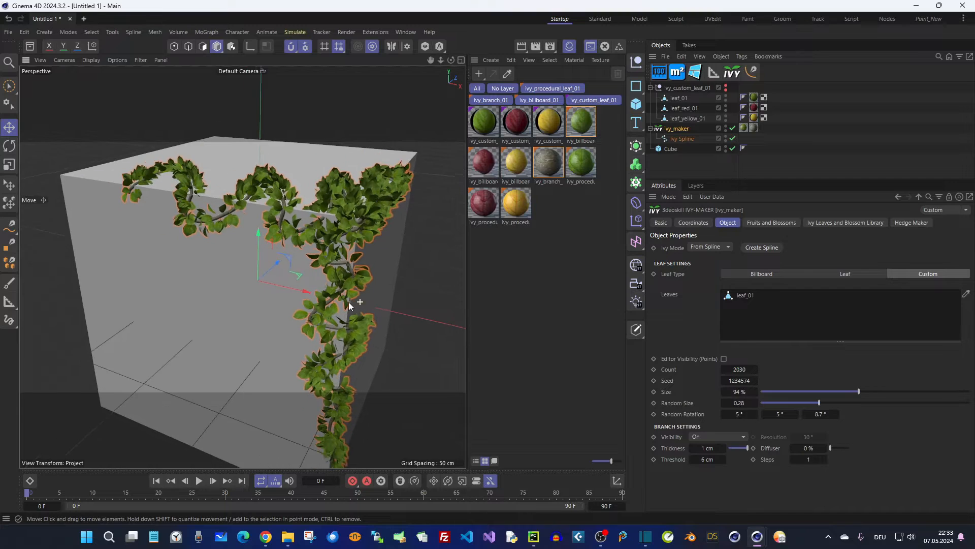
scroll(375, 222, "up", 3)
mouse_move(707, 448)
left_mouse_down()
mouse_move(725, 448)
mouse_move(711, 448)
left_mouse_up()
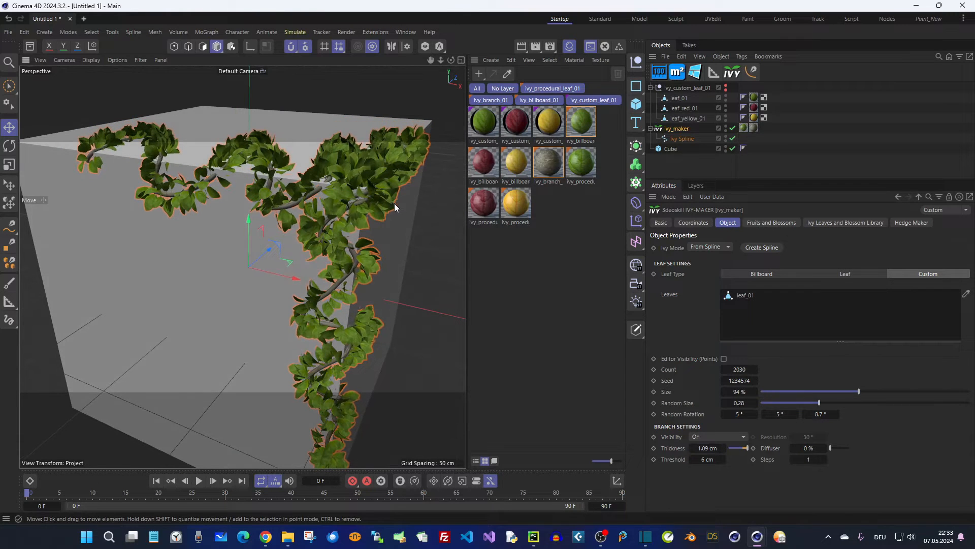
- Select the Ivy Spline and examine the branches and leaf stems up close
scroll(299, 173, "up", 6)
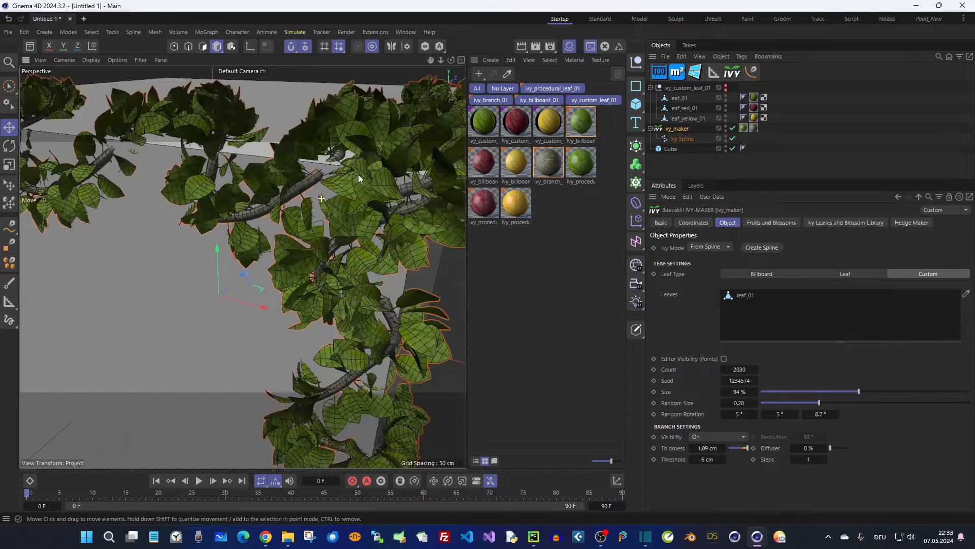
left_click(680, 138)
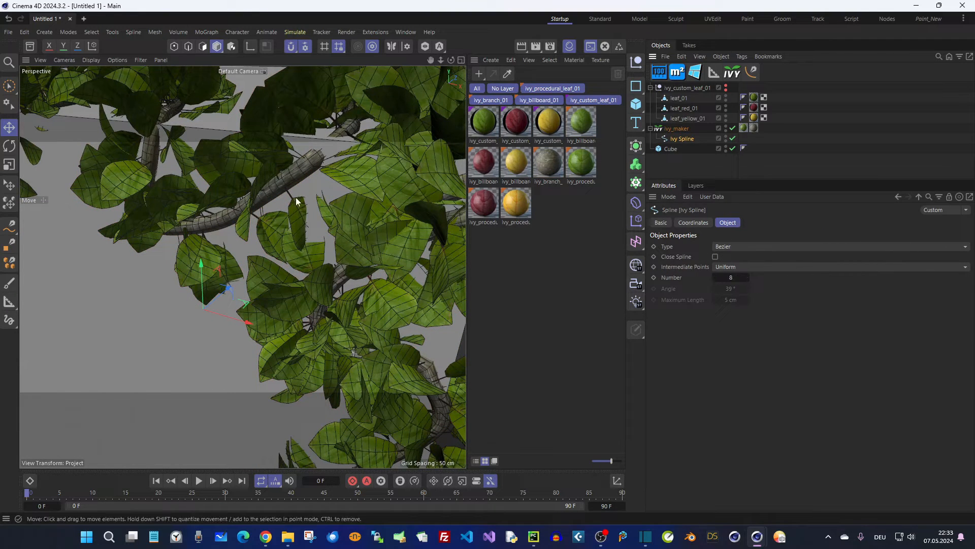
scroll(269, 213, "down", 6)
scroll(341, 202, "up", 6)
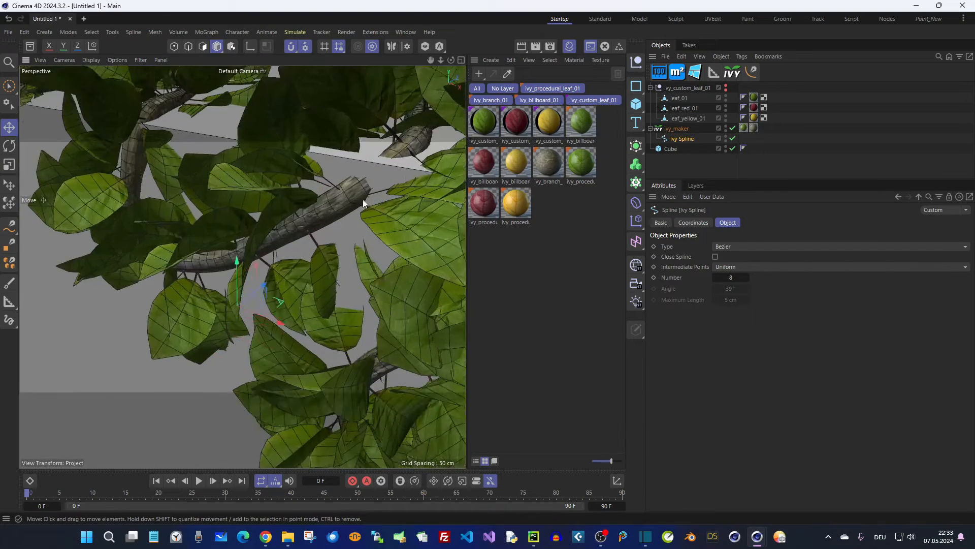
left_click(363, 199)
- Set the ivy's branch Diffuser to 38 % and view the scattered branches from several sides
scroll(305, 213, "down", 7)
left_click_drag(330, 218, 293, 211, "alt")
scroll(300, 213, "up", 1)
left_click_drag(808, 447, 837, 448)
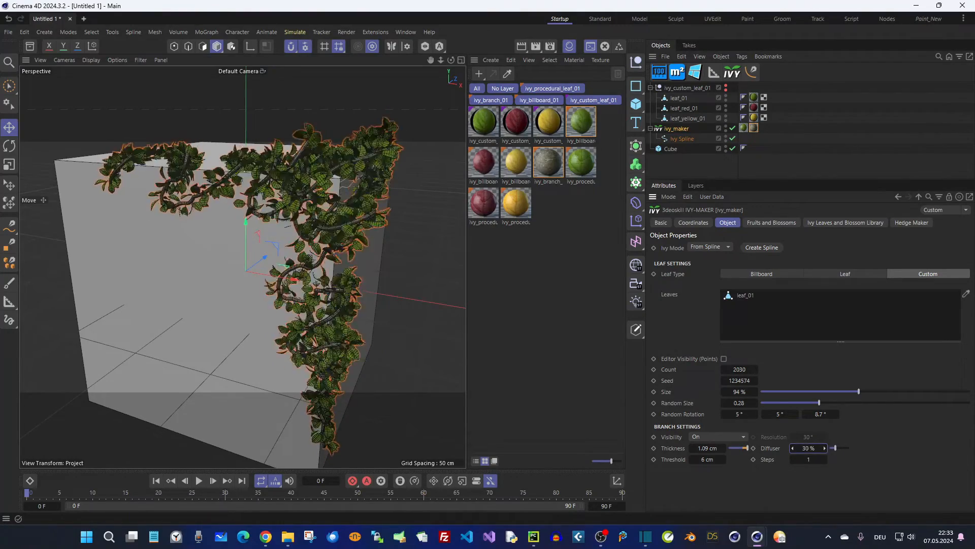
left_click_drag(431, 254, 355, 210, "alt")
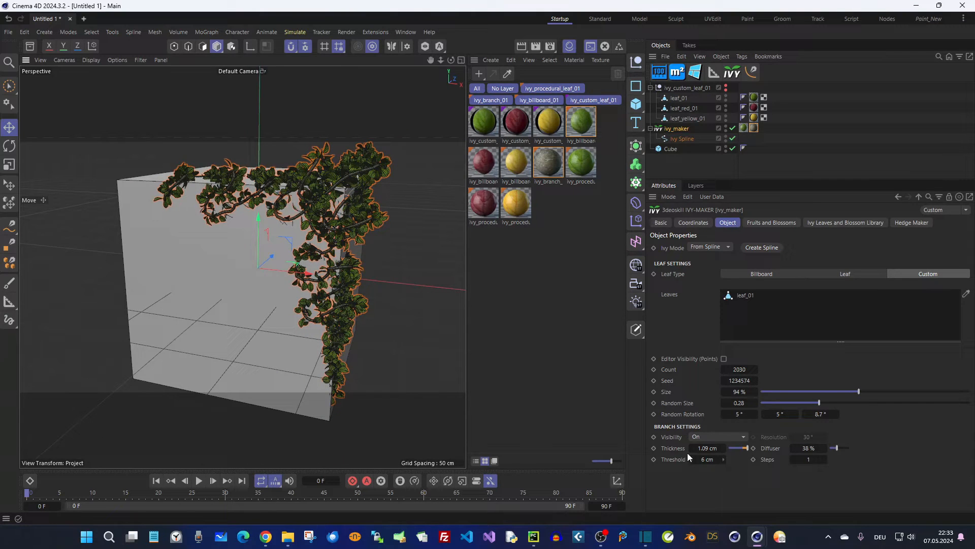
scroll(359, 215, "up", 4)
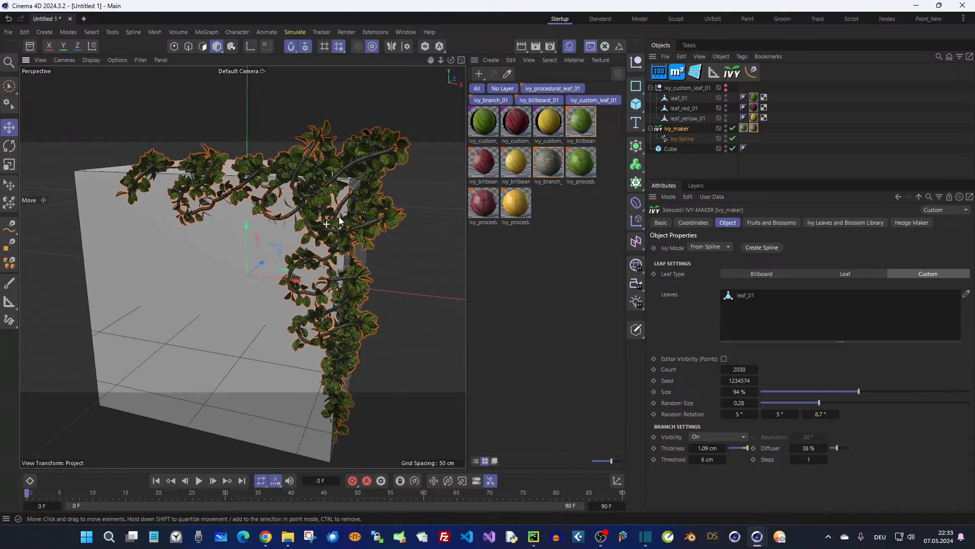
left_click_drag(349, 217, 293, 177, "alt")
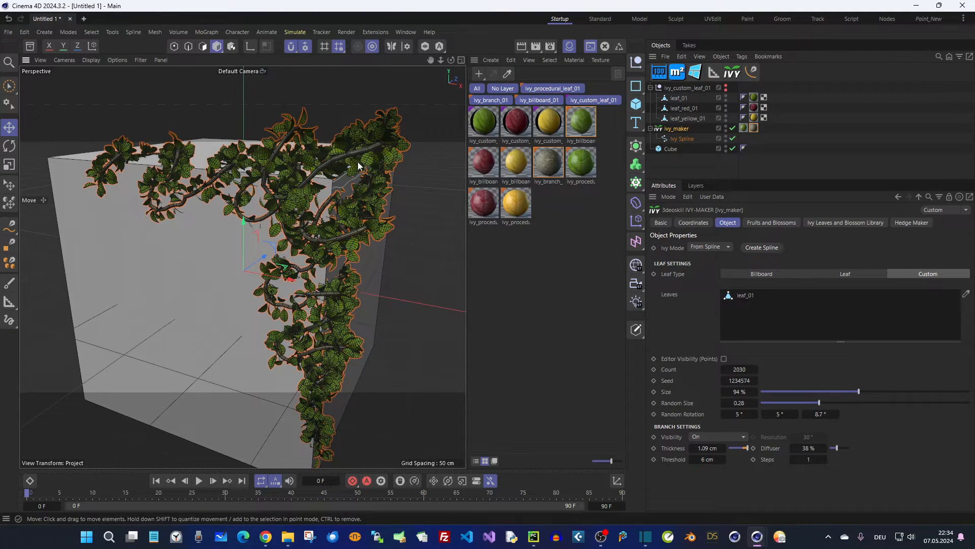
left_click_drag(351, 170, 338, 170, "alt")
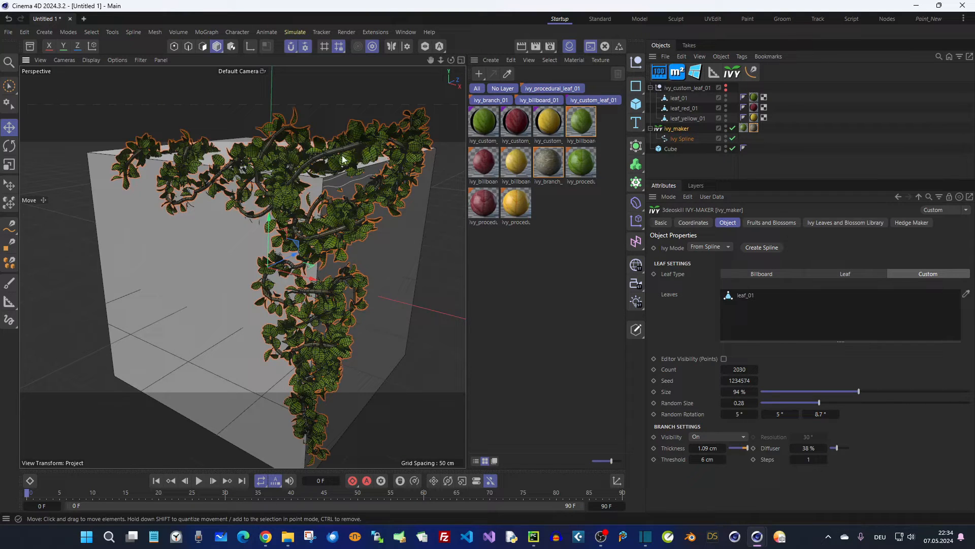
- Set the ivy's branch Steps to 5, Threshold to 6.8 cm and Diffuser to 73 %
mouse_move(811, 461)
left_mouse_down()
mouse_move(910, 460)
mouse_move(811, 460)
left_mouse_up()
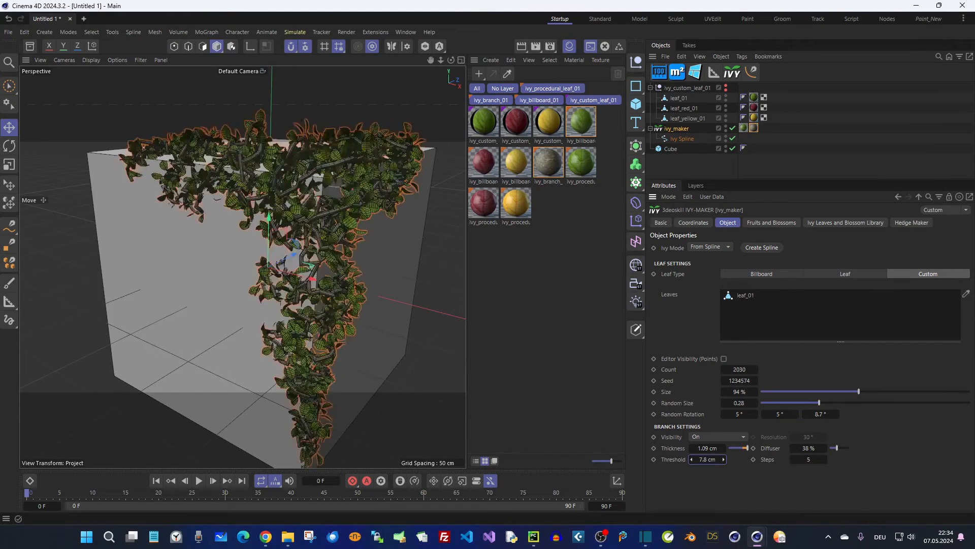
left_click_drag(707, 459, 710, 459)
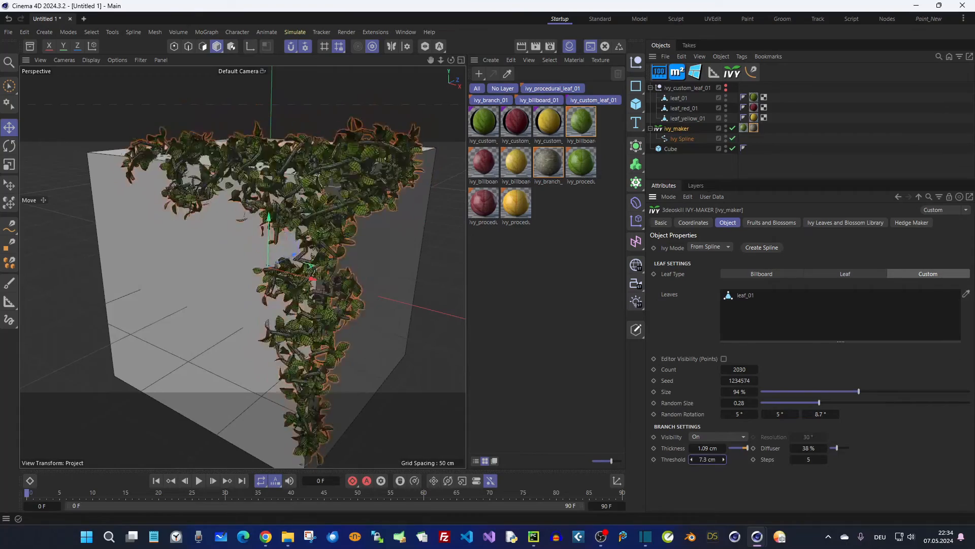
left_click_drag(711, 459, 708, 459)
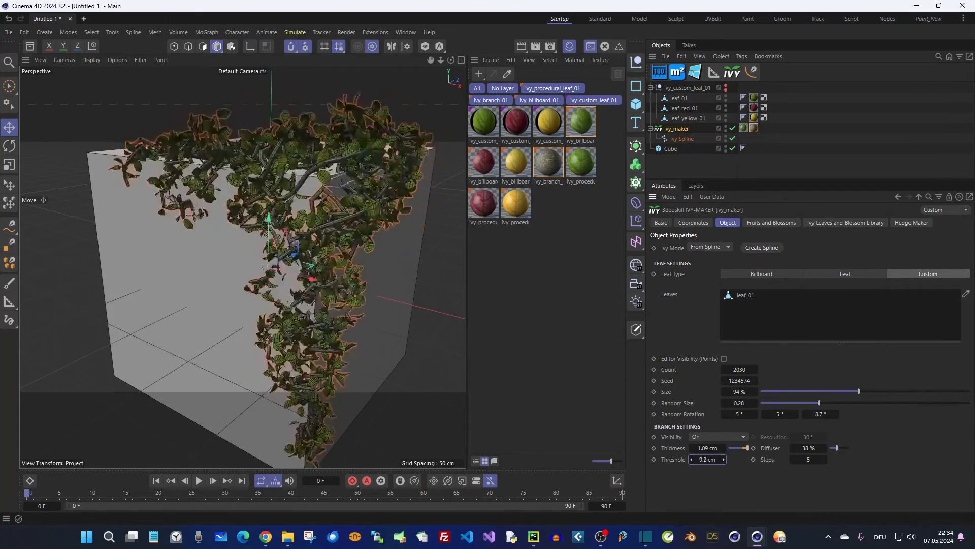
left_click_drag(838, 447, 844, 447)
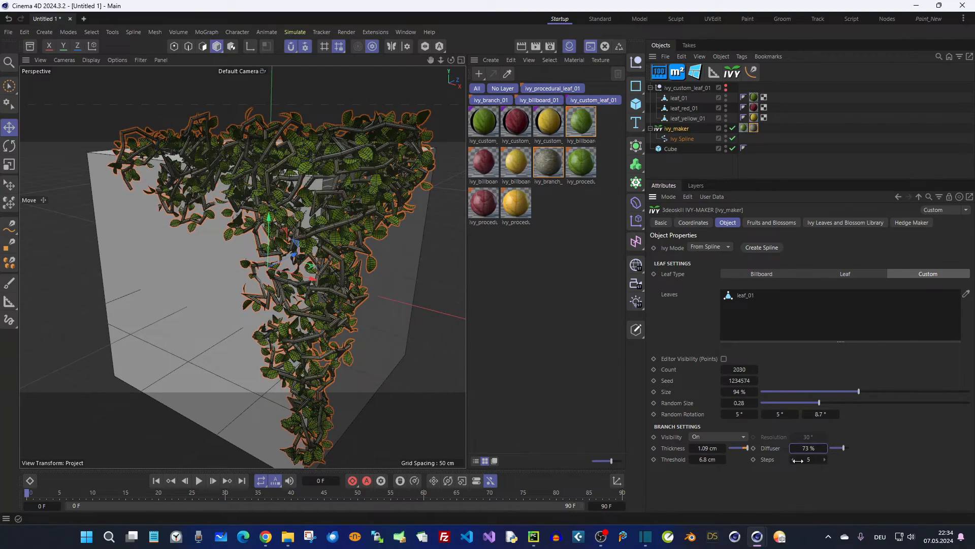
- Try the ivy branches with 1 and 2 Steps at a Threshold of 5.2 cm
left_click_drag(812, 459, 807, 460)
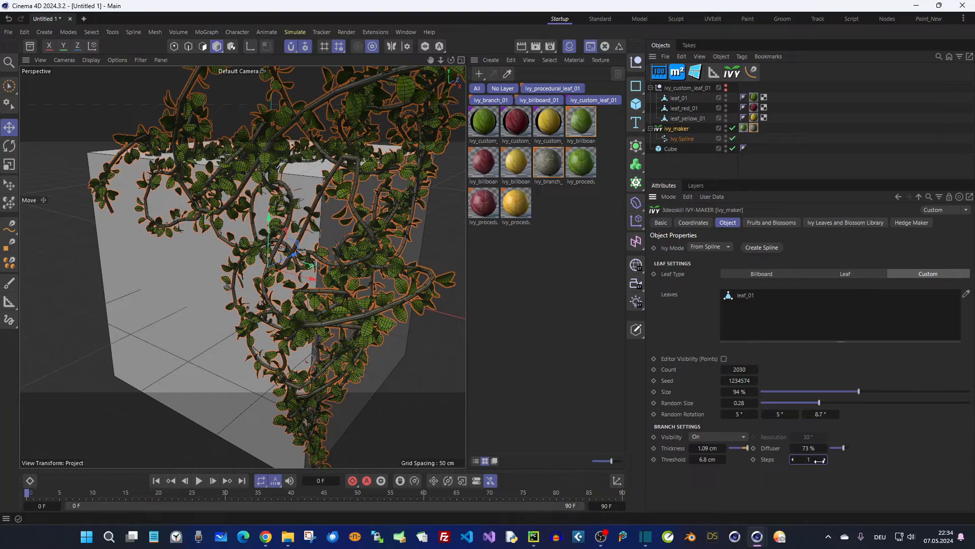
left_click_drag(717, 458, 708, 458)
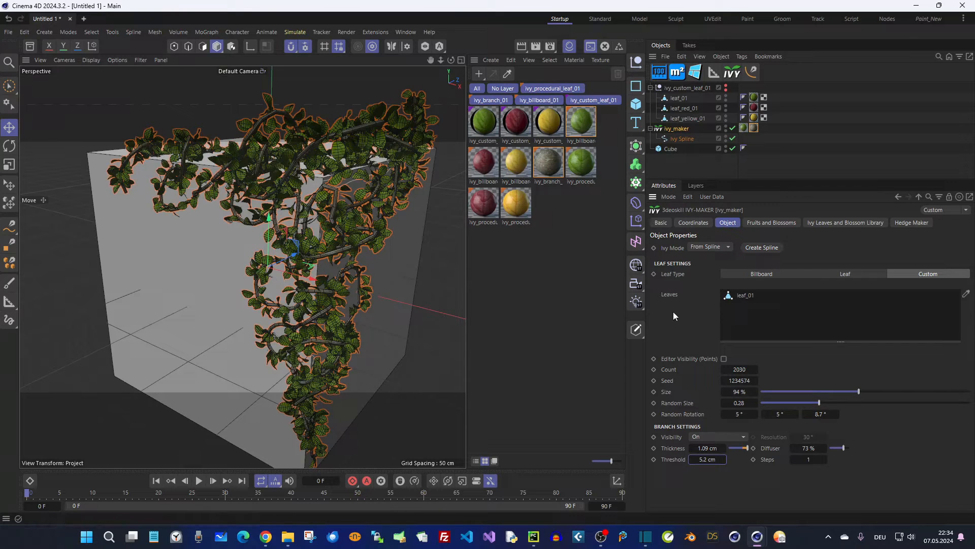
left_click(825, 459)
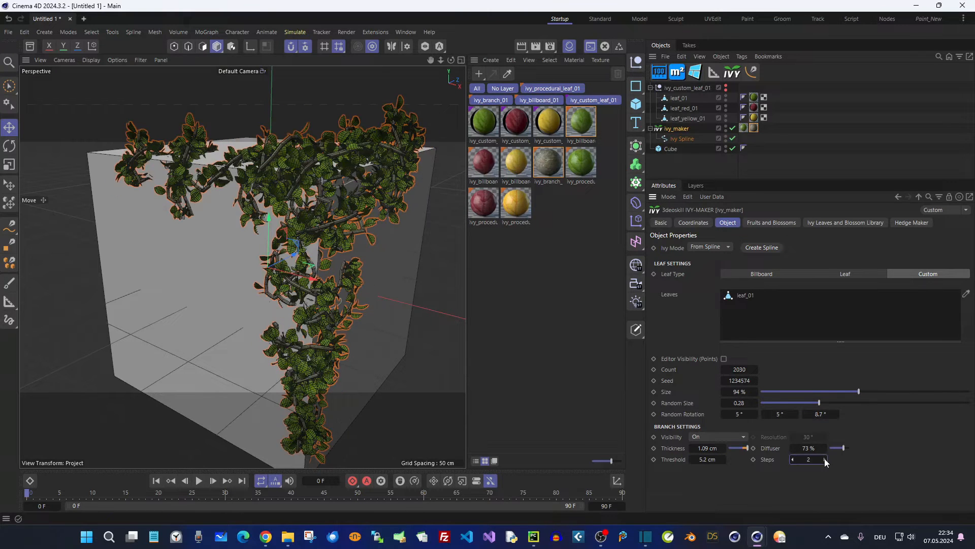
- Set the ivy's branch Steps to 3 and the Threshold to 6.3 cm
left_click(707, 460)
type("6")
key("Return")
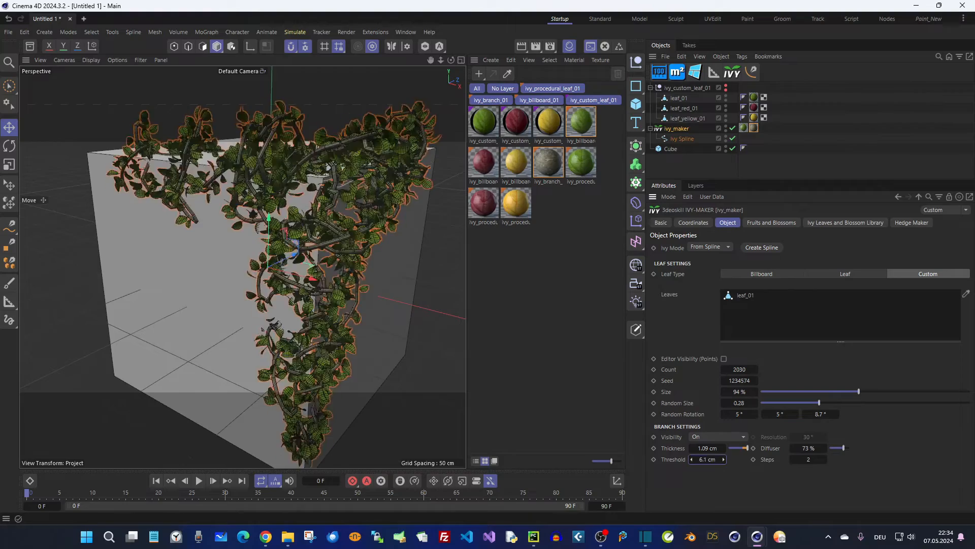
left_click(825, 458)
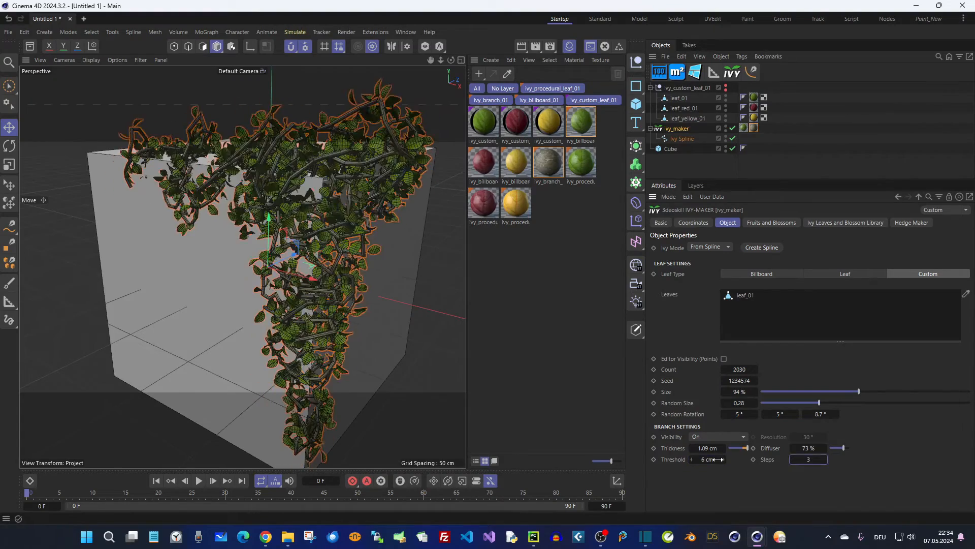
mouse_move(723, 459)
left_mouse_down()
mouse_move(732, 459)
mouse_move(715, 460)
mouse_move(726, 459)
left_mouse_up()
- Switch the viewport display to Gouraud Shading without wireframe lines
left_click_drag(376, 201, 355, 193, "alt")
scroll(357, 192, "down", 6)
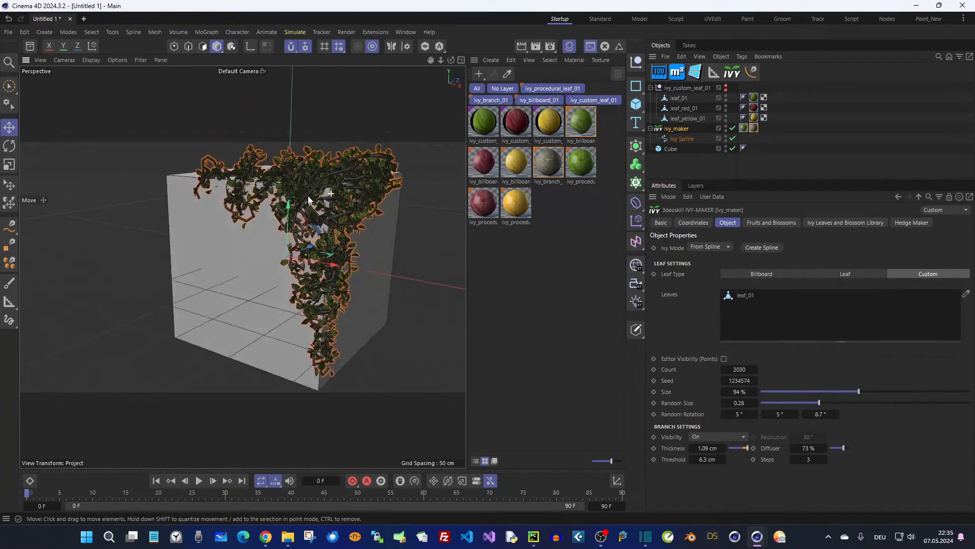
scroll(349, 172, "up", 4)
key("n")
key("a")
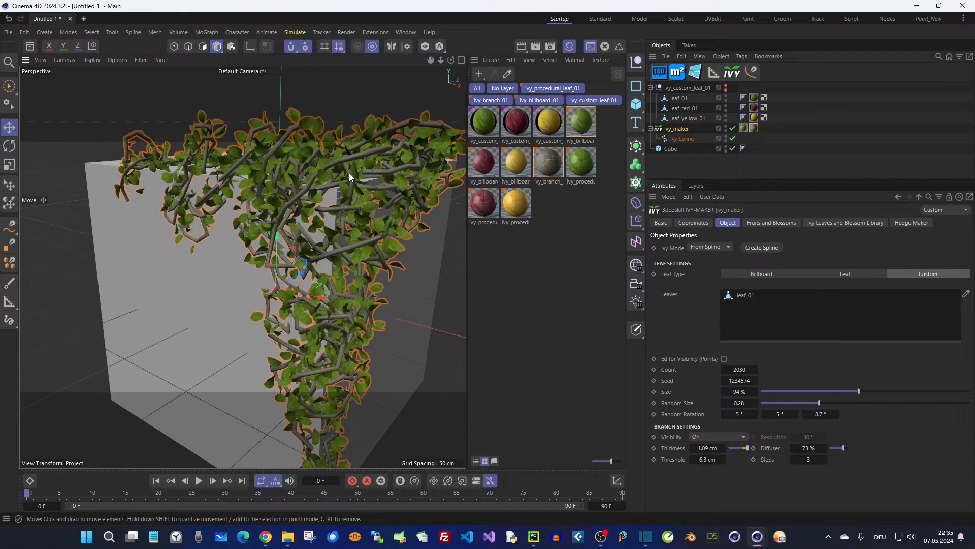
- Set the ivy's leaf Count to 9483
left_click_drag(319, 192, 334, 194, "alt")
scroll(335, 194, "down", 5)
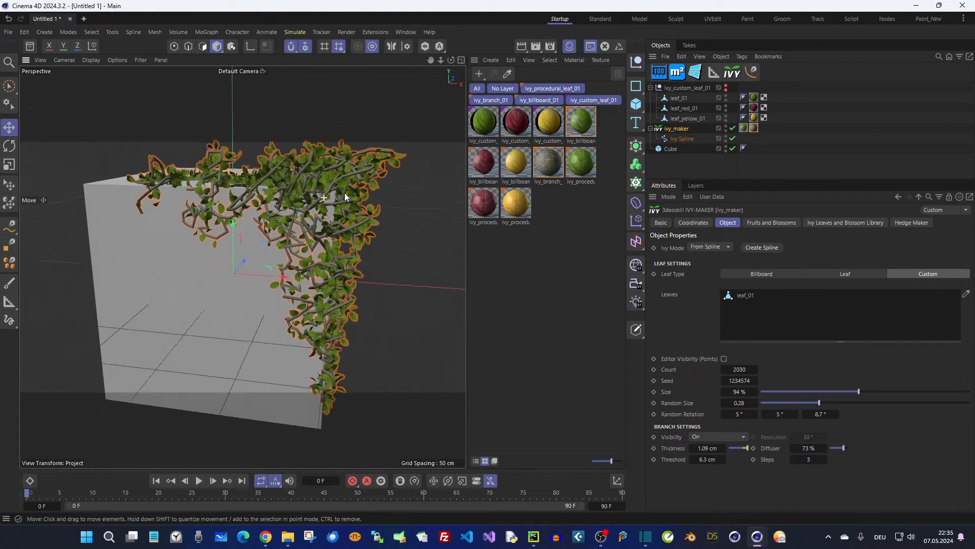
left_click_drag(739, 371, 802, 370)
mouse_move(338, 199)
left_mouse_down("alt")
mouse_move(270, 192)
mouse_move(317, 178)
mouse_move(350, 200)
mouse_move(328, 225)
mouse_move(344, 201)
mouse_move(320, 203)
left_mouse_up("alt")
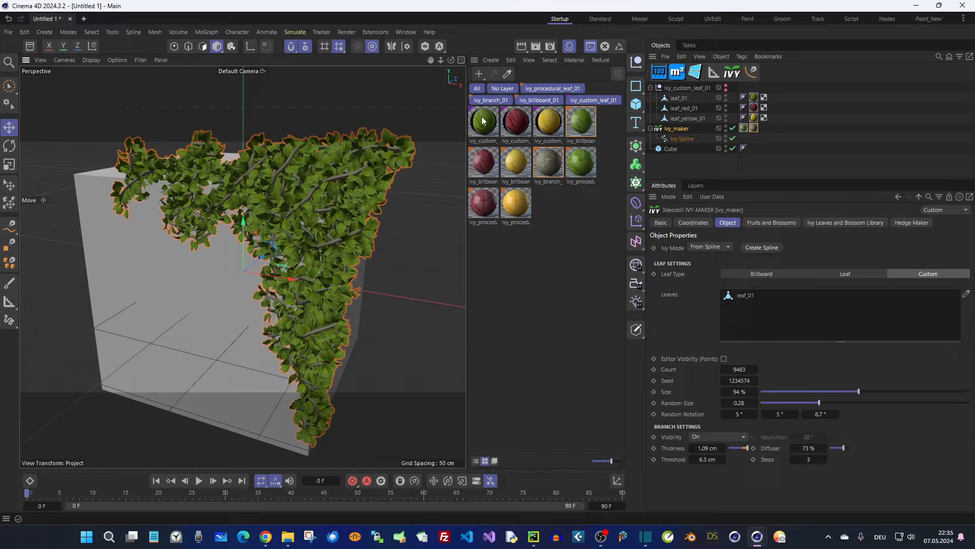
- Duplicate the green ivy_custom_leaf_01 material and set the copy's color Mix Mode to Multiply with a 75 % value
left_click(493, 133)
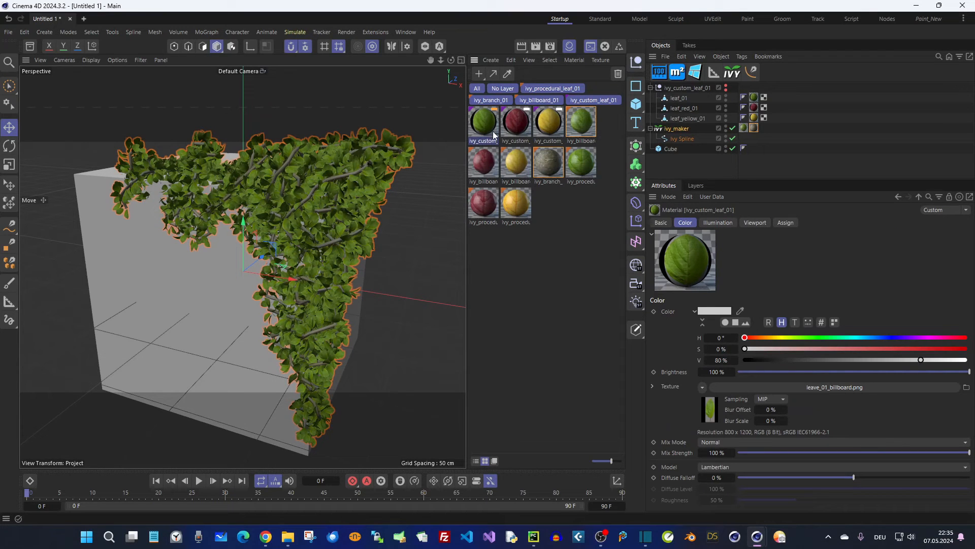
double_click(497, 130)
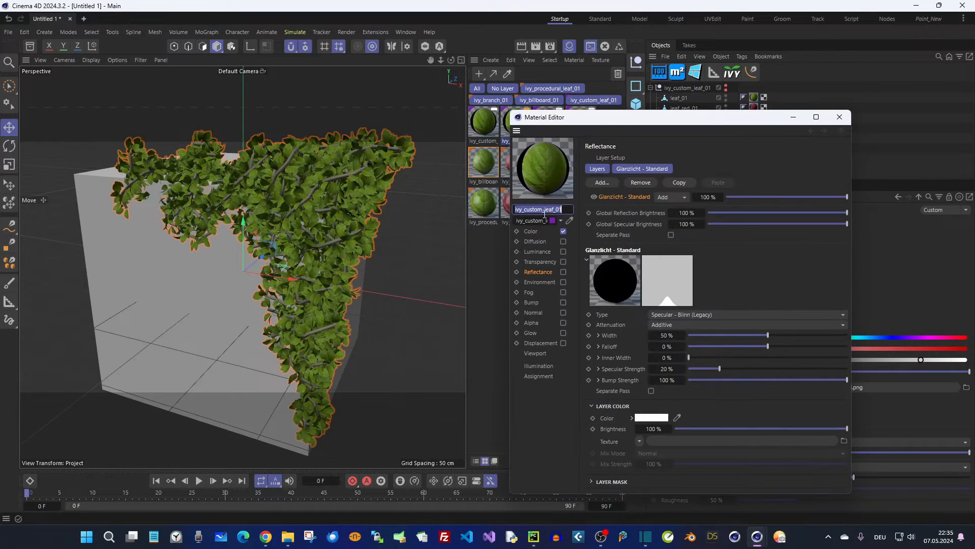
left_click(531, 231)
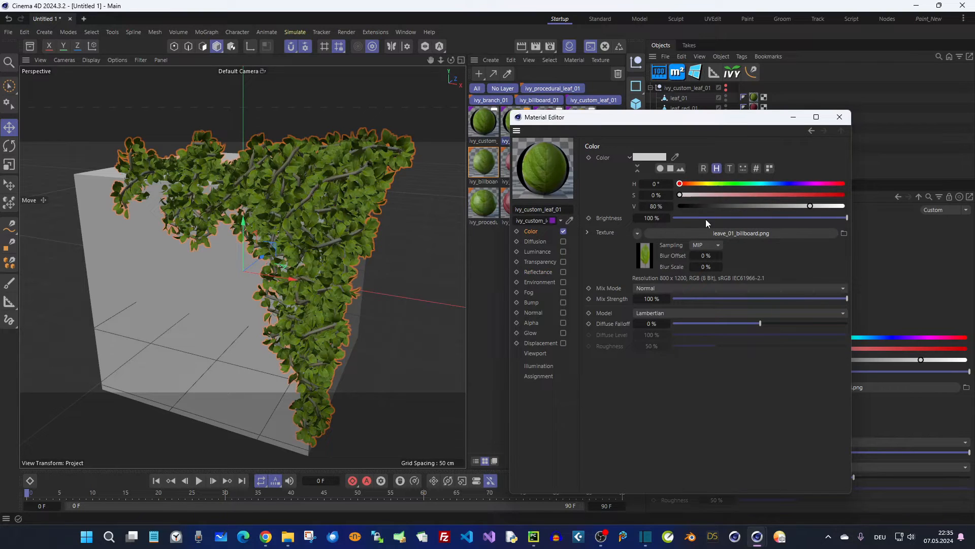
left_click(693, 287)
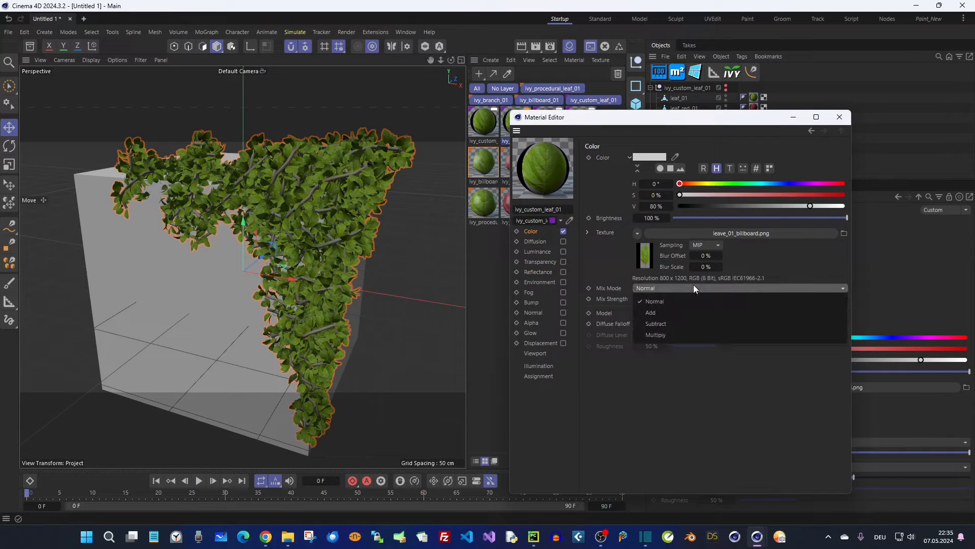
left_click(677, 335)
mouse_move(814, 209)
left_mouse_down()
mouse_move(846, 206)
mouse_move(804, 211)
left_mouse_up()
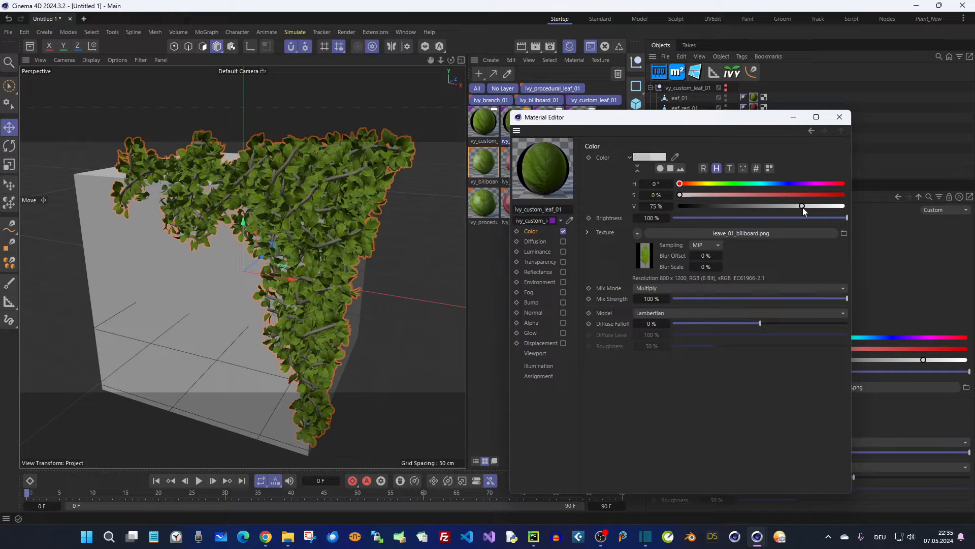
left_click(839, 117)
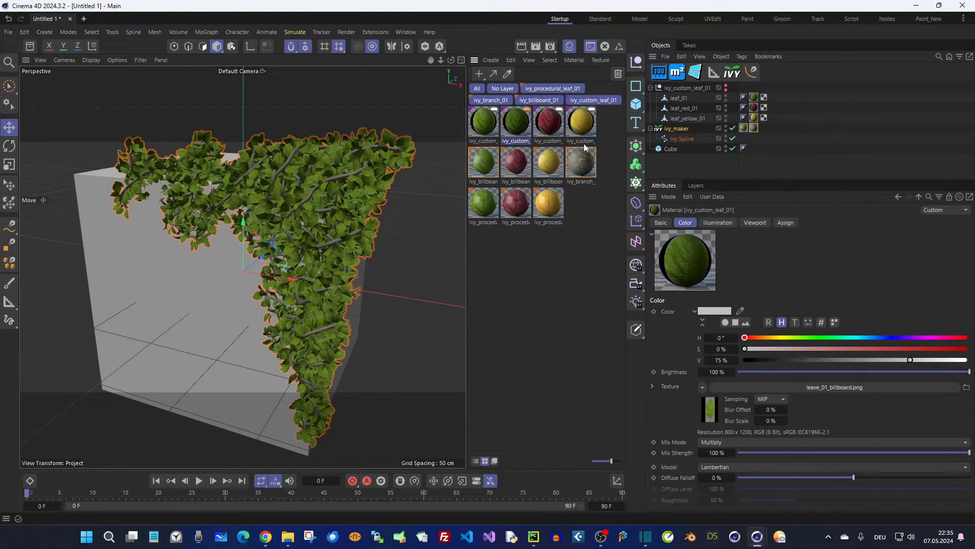
- Duplicate leaf_01 and assign the darker green leaf material to the copy
left_click(679, 99)
left_click_drag(681, 105, 681, 103, "ctrl")
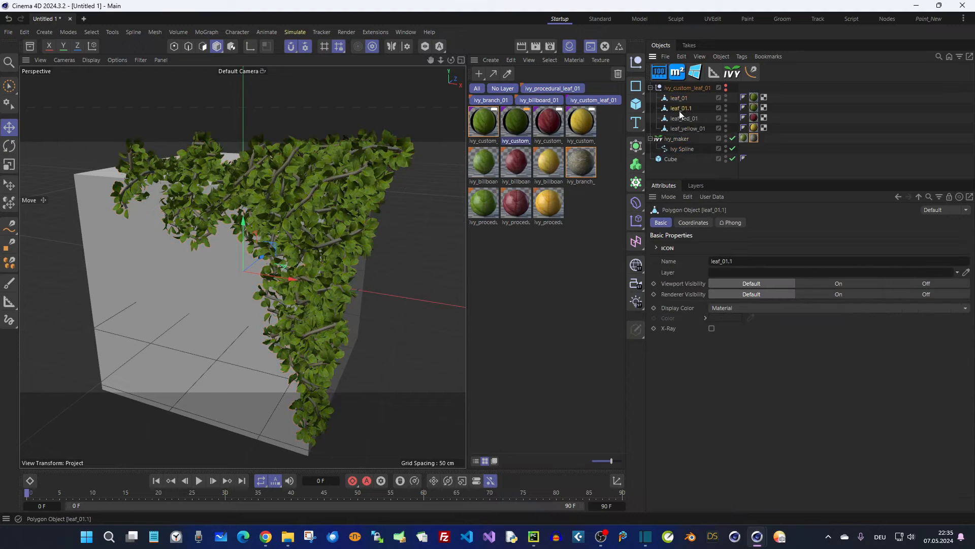
left_click_drag(753, 107, 753, 108)
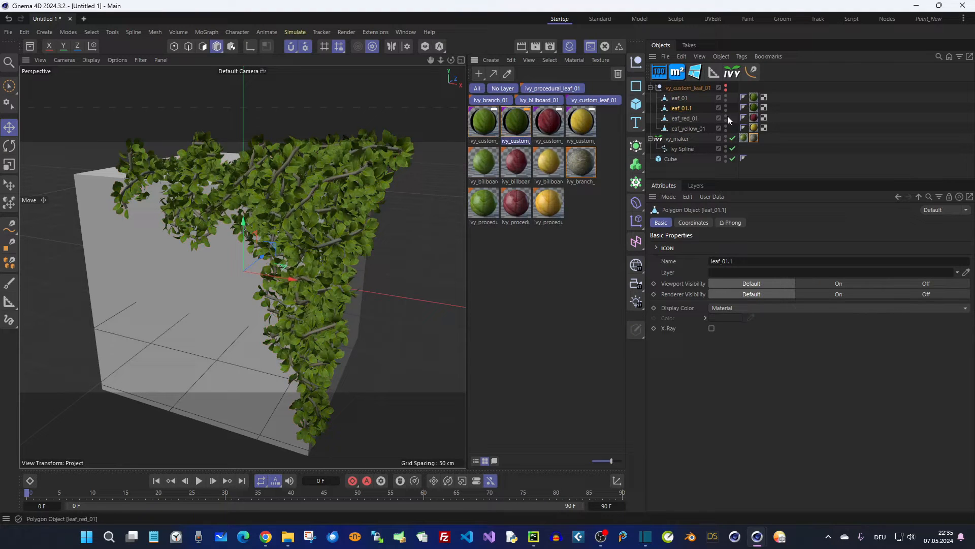
- Add leaf_01.1 to the ivy_maker's custom Leaves list and view the mixed foliage
left_click(677, 138)
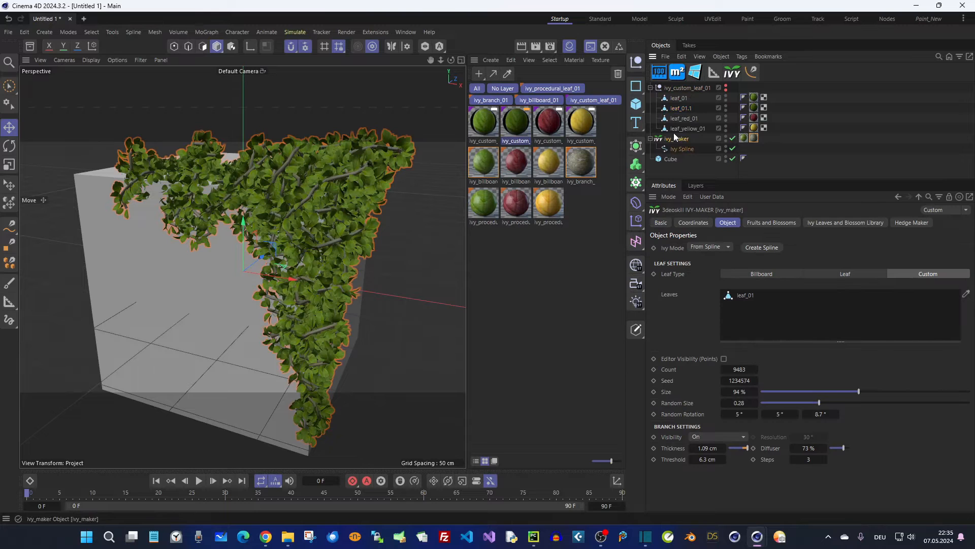
left_click_drag(705, 132, 745, 305)
left_click_drag(313, 218, 257, 204, "alt")
right_click_drag(257, 205, 325, 206, "alt")
left_click_drag(325, 206, 358, 203, "alt")
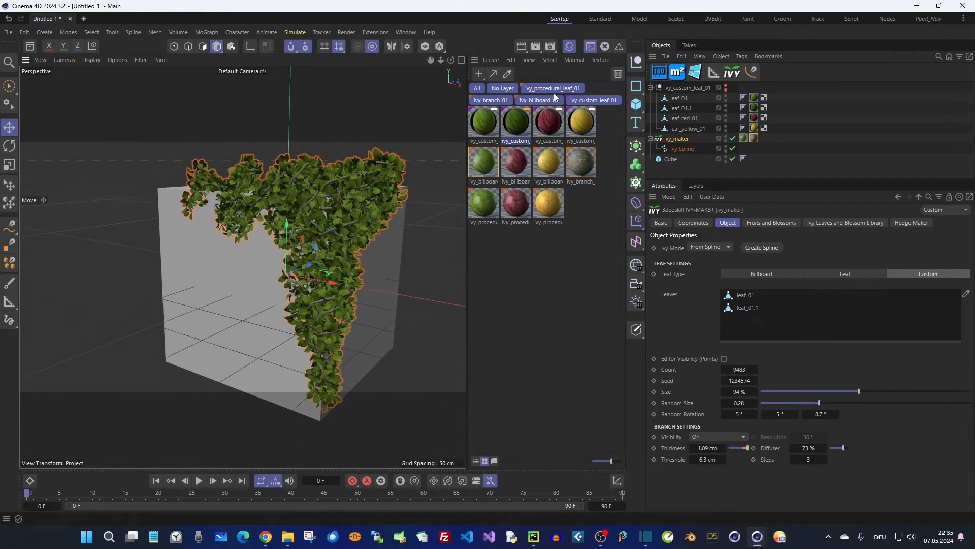
- Add the Ambient Occlusion effect to the render settings
left_click(551, 46)
left_click(581, 313)
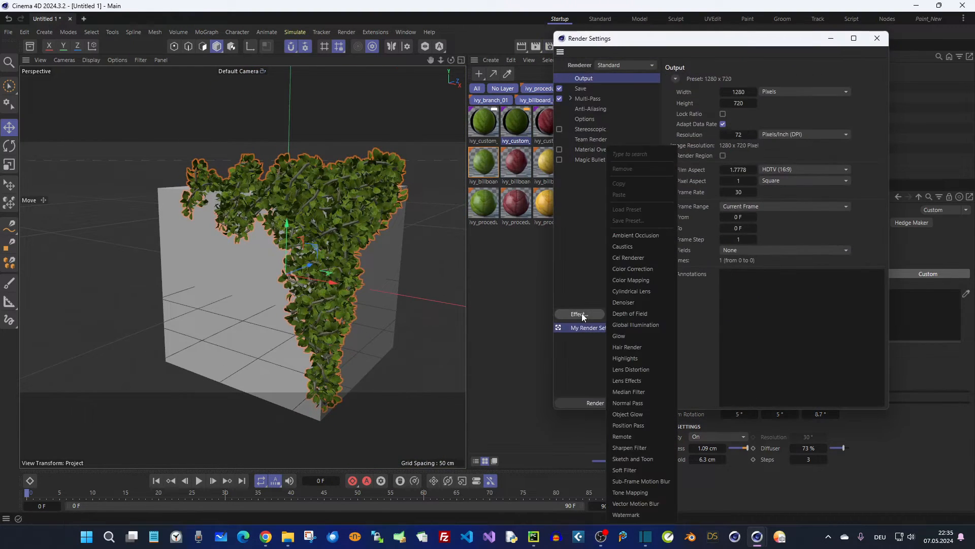
left_click(645, 234)
left_click(877, 38)
- Render the viewport to check the ivy, then return to the shaded view for a closer look
left_click(522, 46)
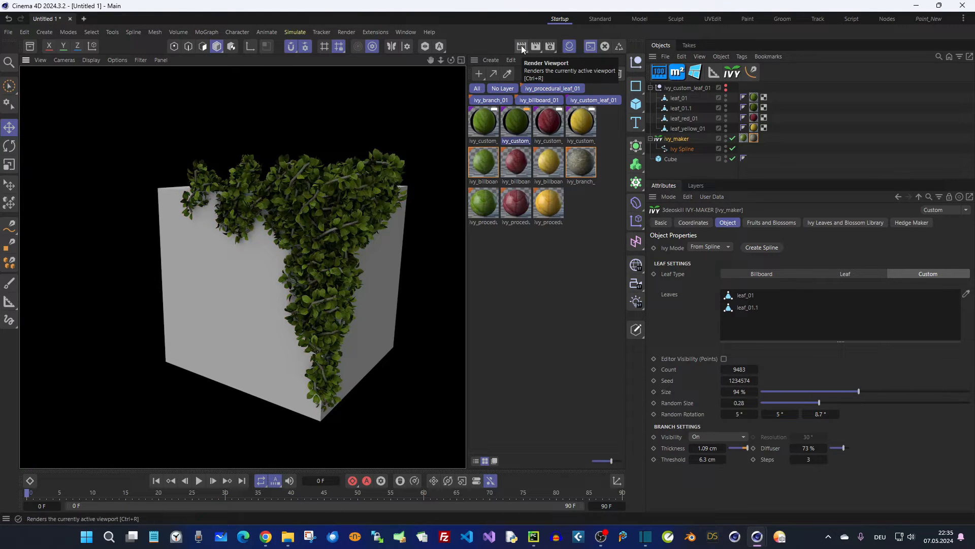
scroll(351, 234, "up", 5)
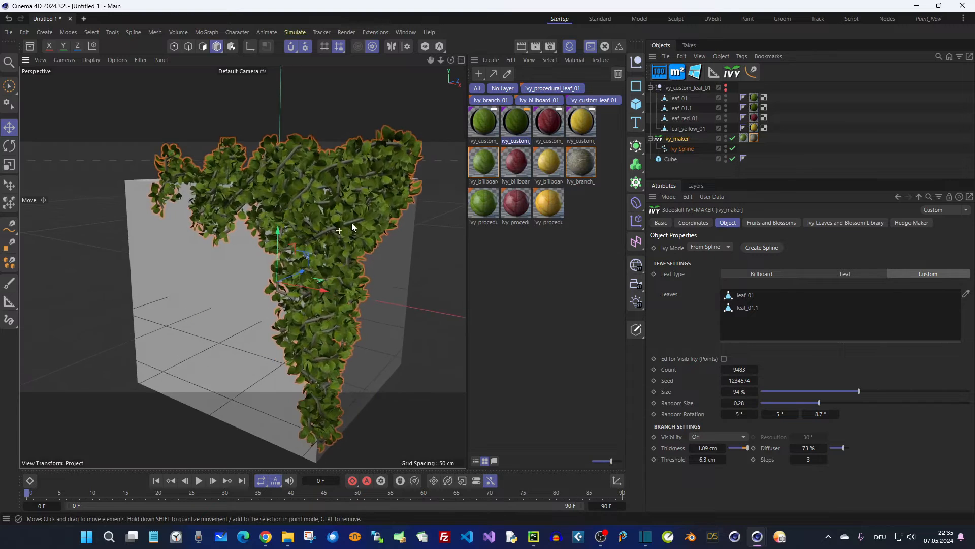
left_click_drag(287, 224, 322, 198, "alt")
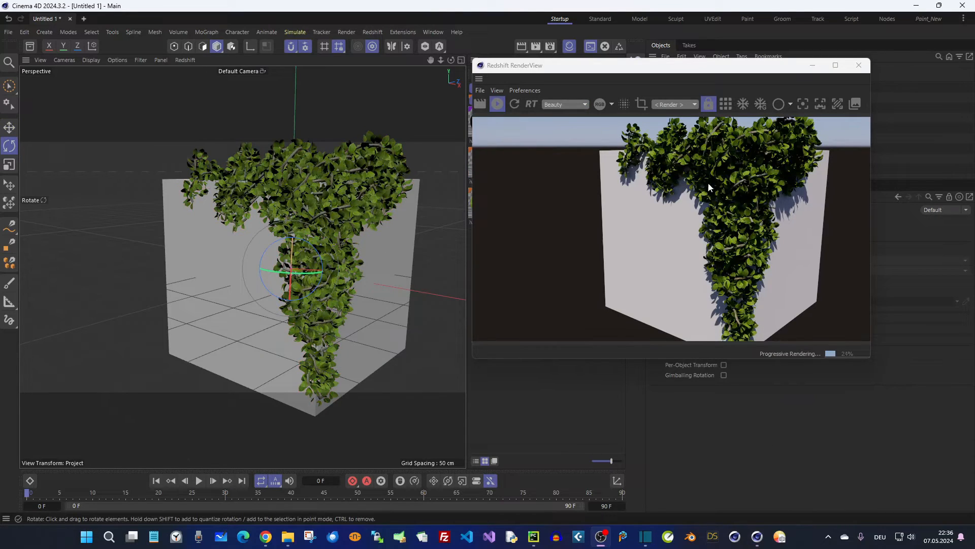
- Preview the ivy-covered cube in the Redshift RenderView from several camera angles, shifting the render window aside
right_click_drag(311, 219, 326, 212, "alt")
left_click_drag(324, 212, 346, 190, "alt")
right_click_drag(346, 190, 331, 197, "alt")
left_click_drag(330, 197, 342, 198, "alt")
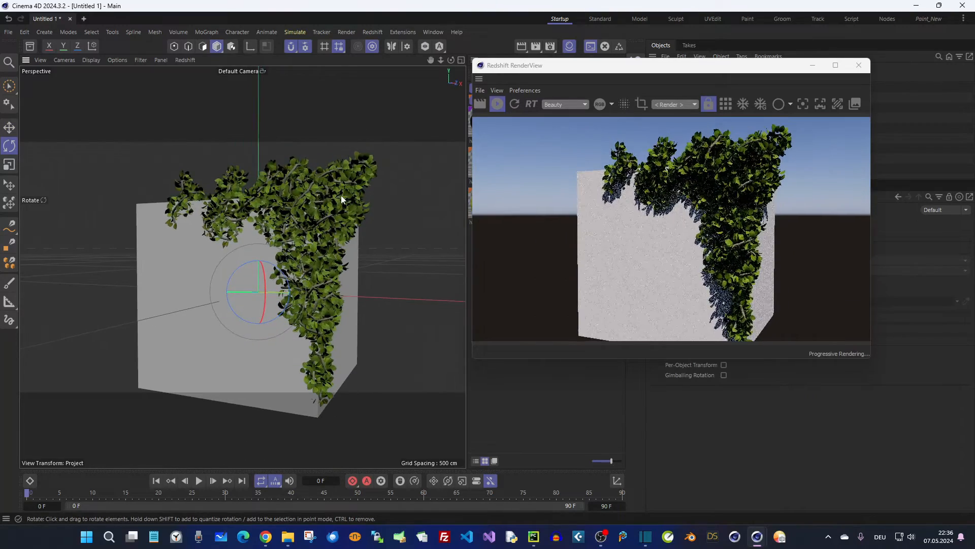
left_click_drag(512, 71, 581, 98)
left_click_drag(315, 218, 331, 254, "alt")
left_click_drag(836, 98, 423, 90)
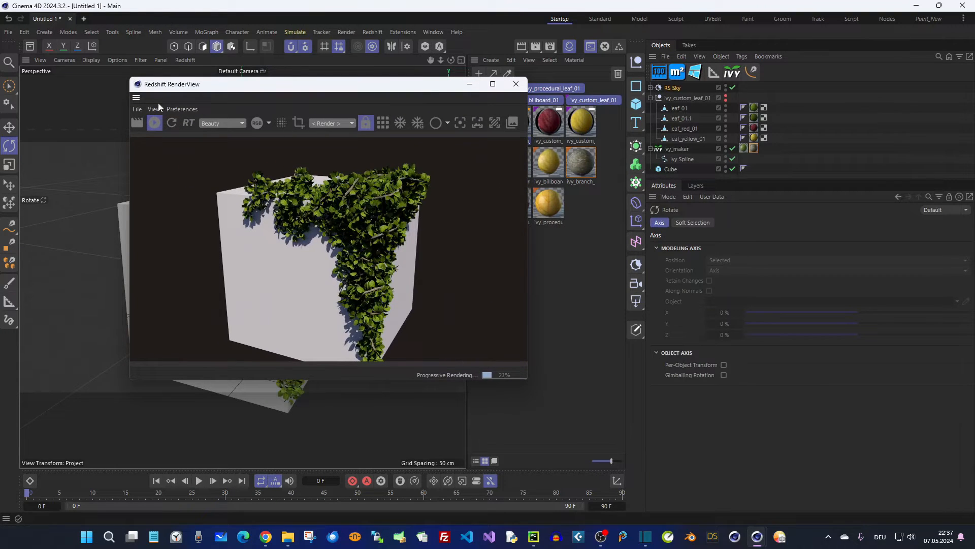
- Load procedural leaf material 1 from the ivy_maker's Ivy Leaves and Blossom Library with Redshift left off
left_click(676, 148)
left_click(824, 222)
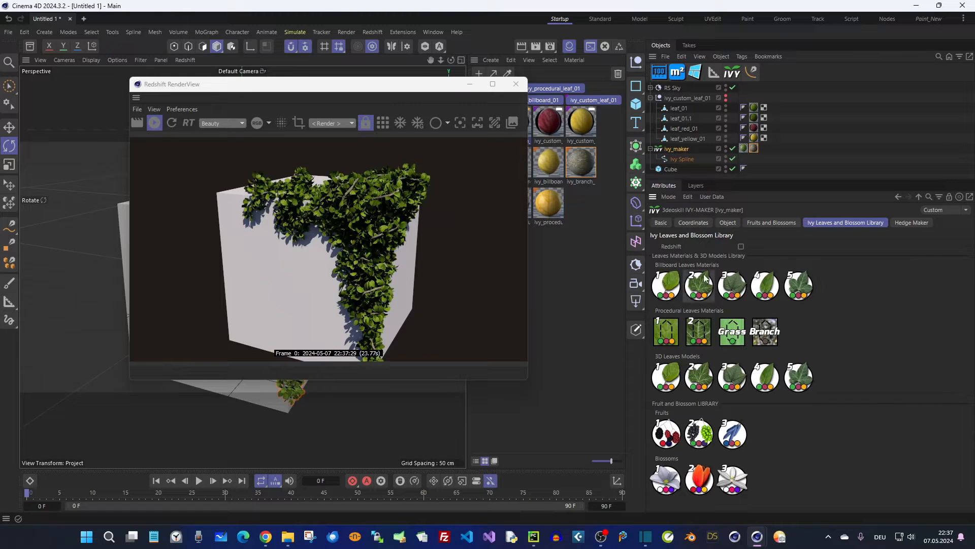
left_click(673, 331)
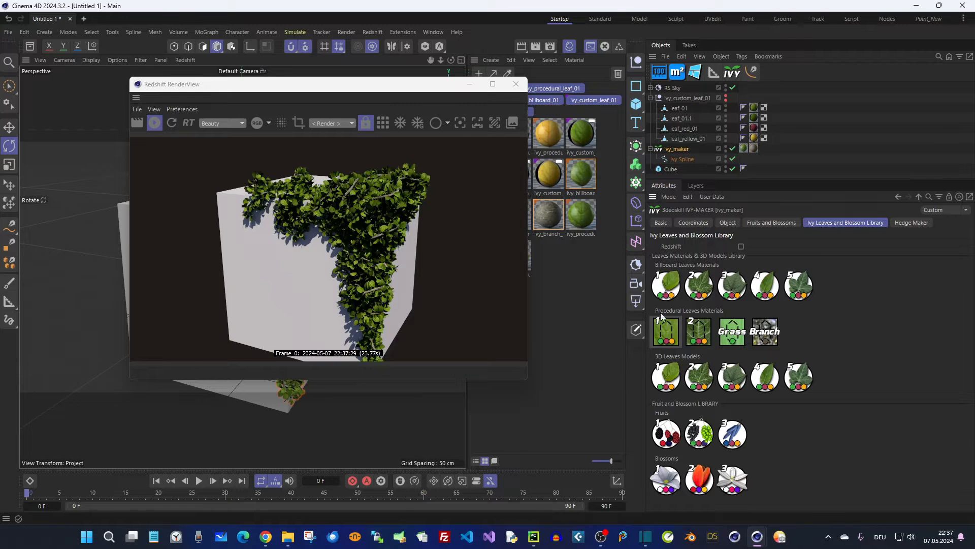
- Stop and restart the Redshift live render of the ivy, then close the RenderView
left_click_drag(436, 105, 368, 110)
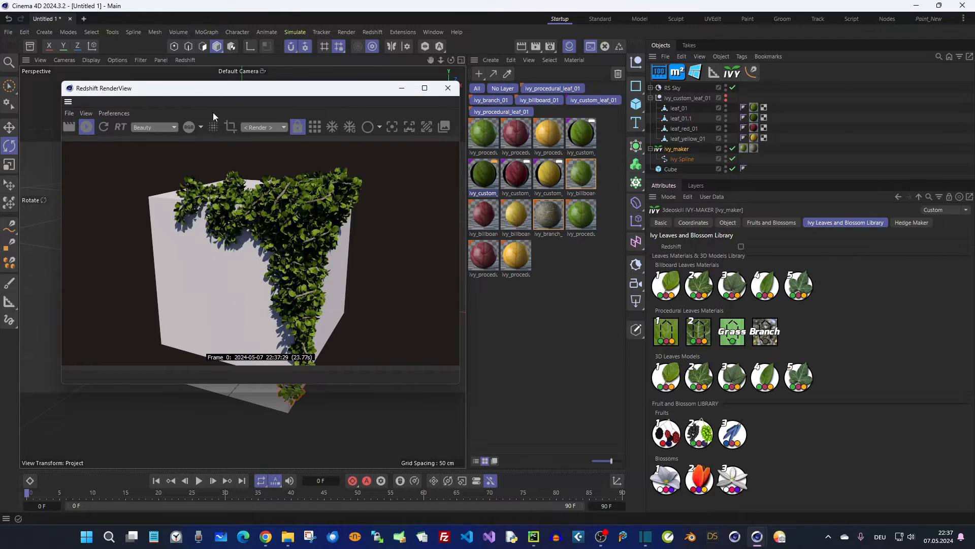
left_click(87, 126)
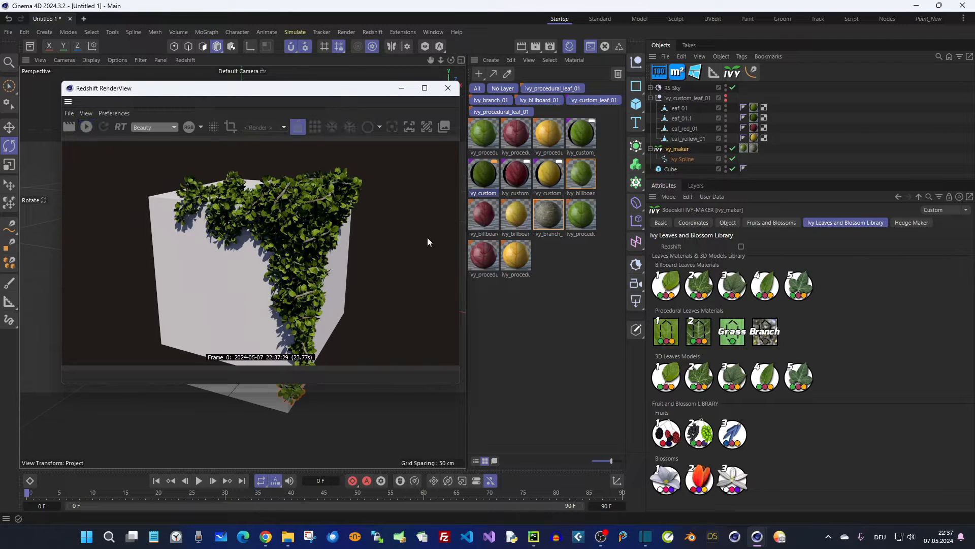
left_click(85, 128)
left_click(87, 127)
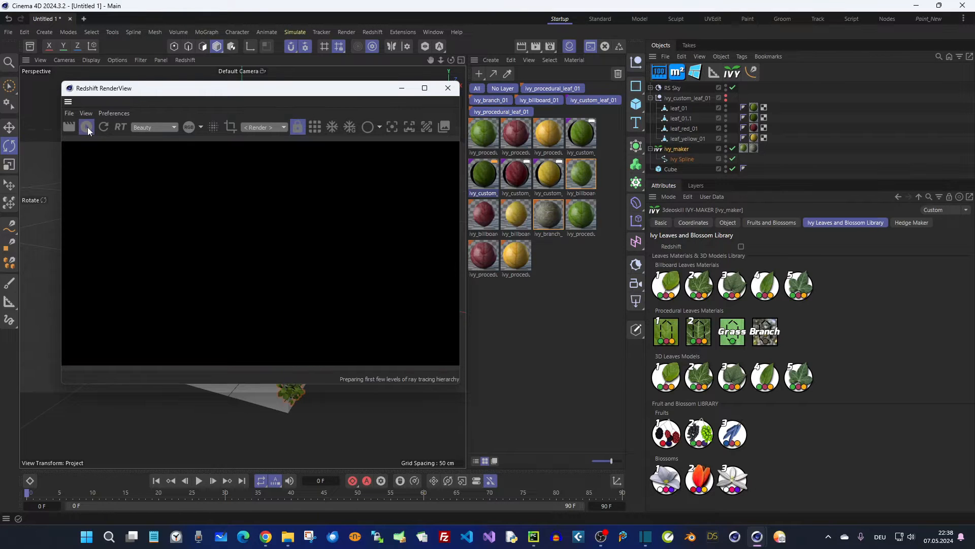
left_click(87, 127)
left_click(448, 88)
- Switch the project's renderer to Standard in the render settings and return to the ivy in the viewport
left_click_drag(300, 216, 328, 198, "alt")
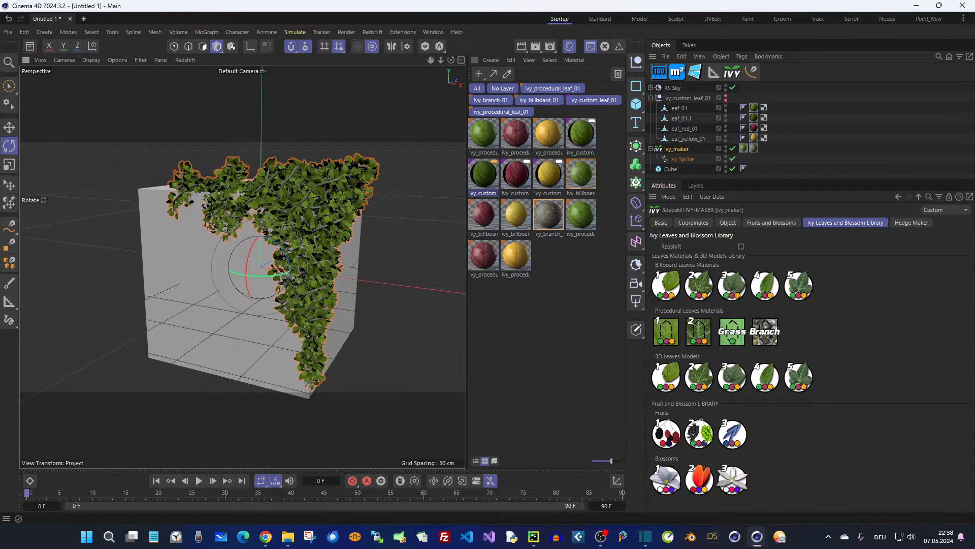
left_click_drag(303, 242, 315, 193, "alt")
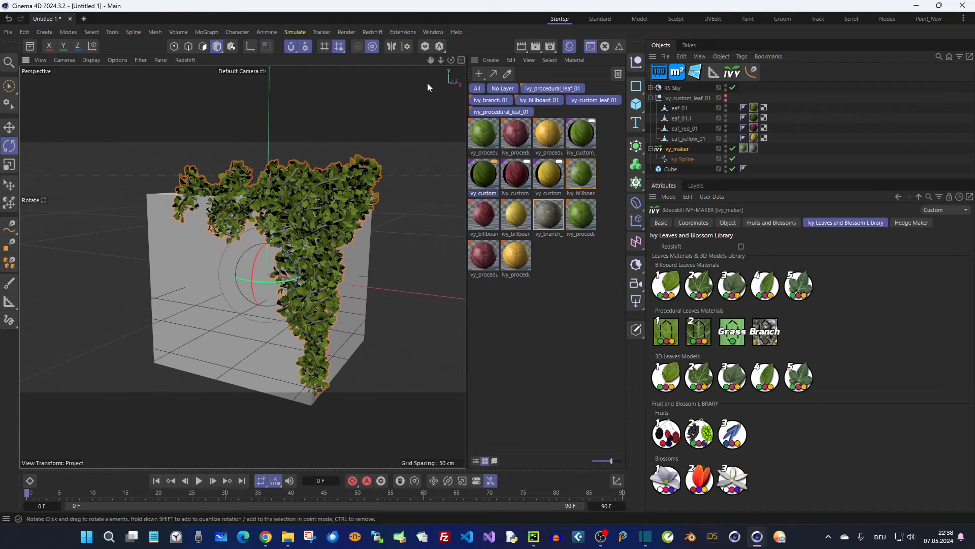
left_click(550, 47)
left_click(610, 68)
left_click(619, 92)
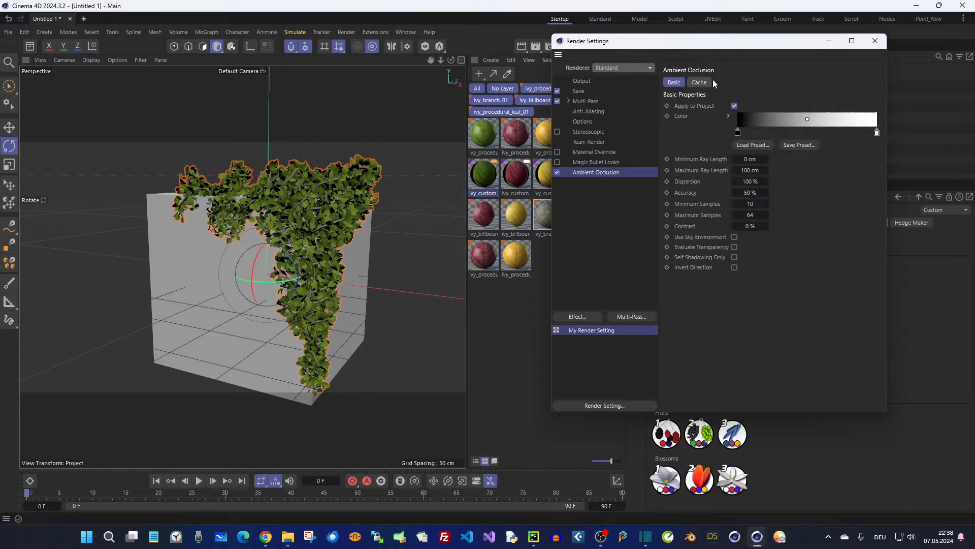
left_click(876, 41)
left_click_drag(274, 251, 279, 249, "alt")
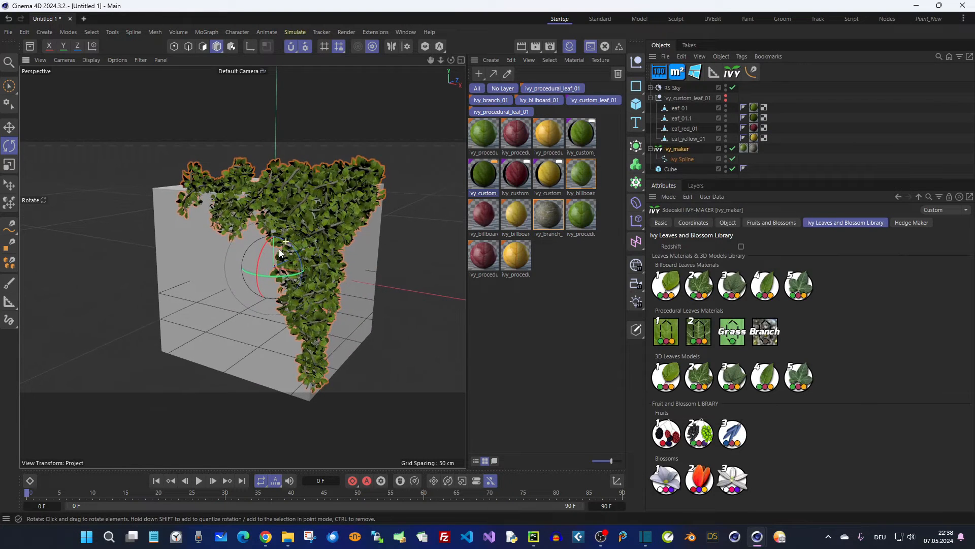
left_click_drag(316, 218, 363, 209, "alt")
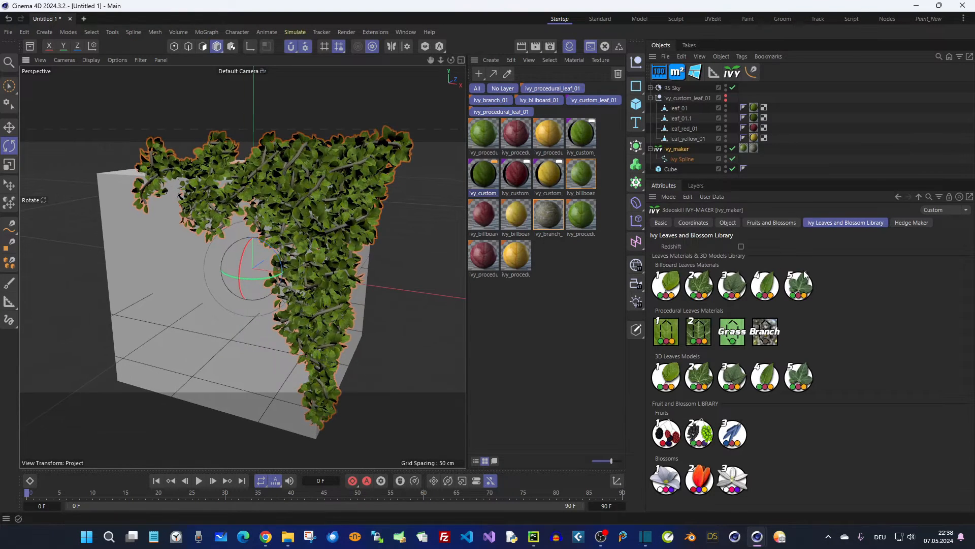
- Compare the ivy_maker's branch Steps at 0, 2 and 1, checking the ivy from another angle
left_click(729, 222)
mouse_move(809, 448)
left_mouse_down()
mouse_move(829, 460)
mouse_move(813, 460)
left_mouse_up()
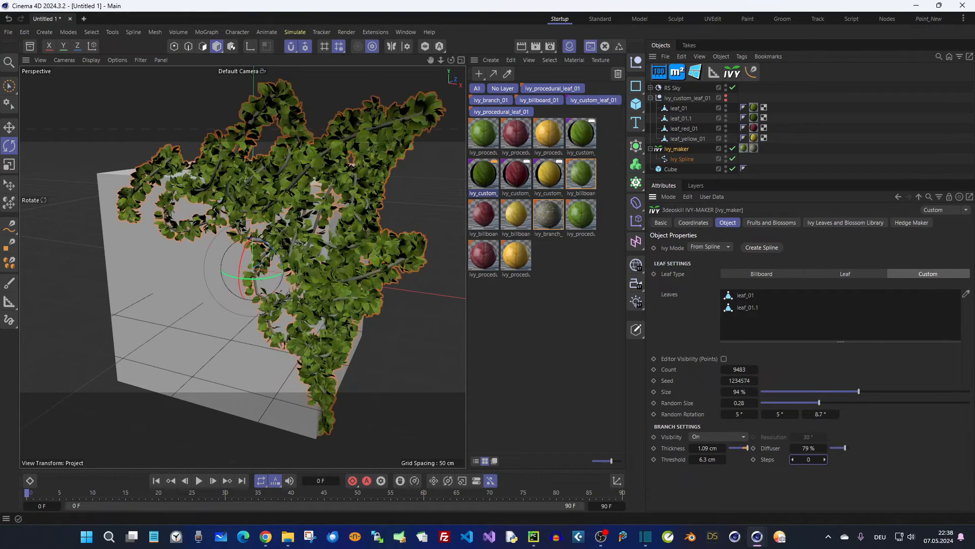
left_click(825, 460)
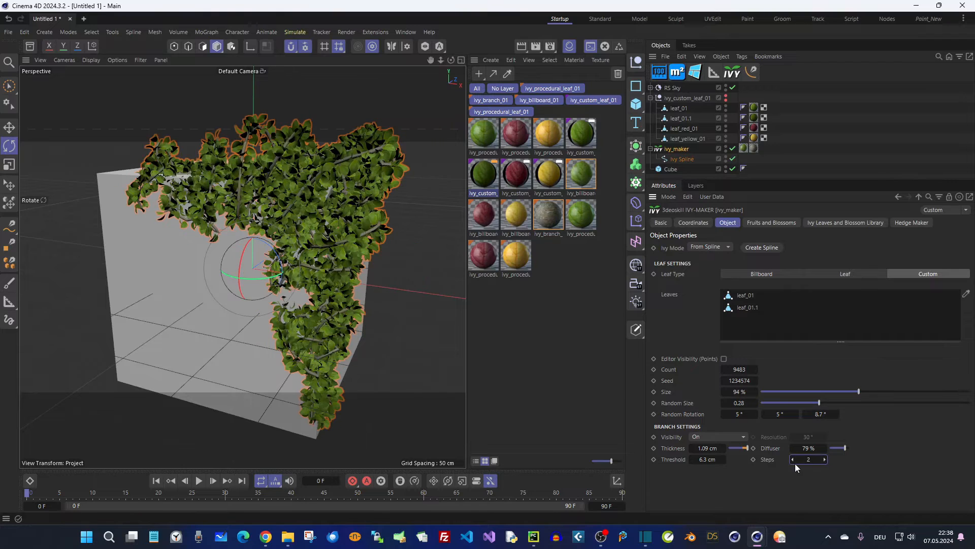
left_click_drag(387, 178, 282, 179, "alt")
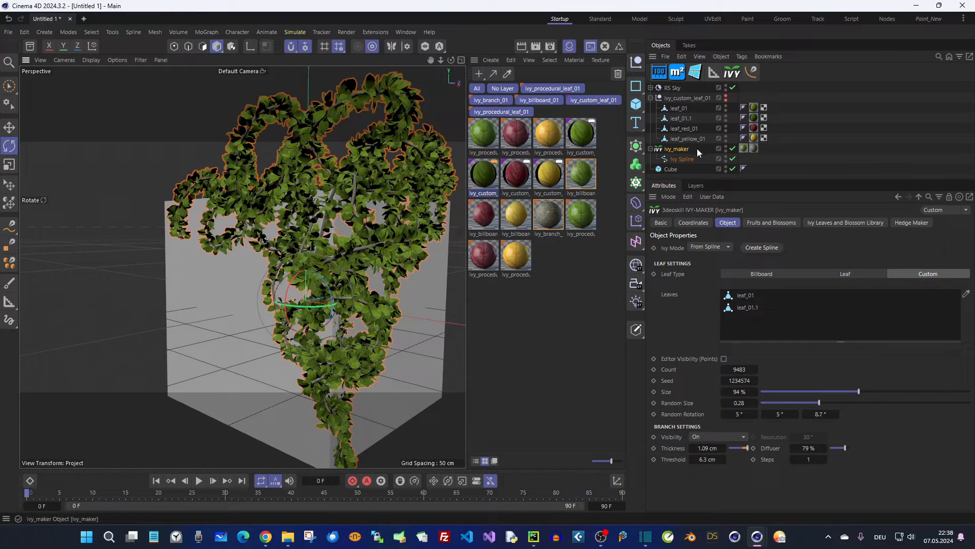
- Vary the Ivy Spline's intermediate-point Number and set the ivy_maker's branch Steps to 2
left_click(683, 159)
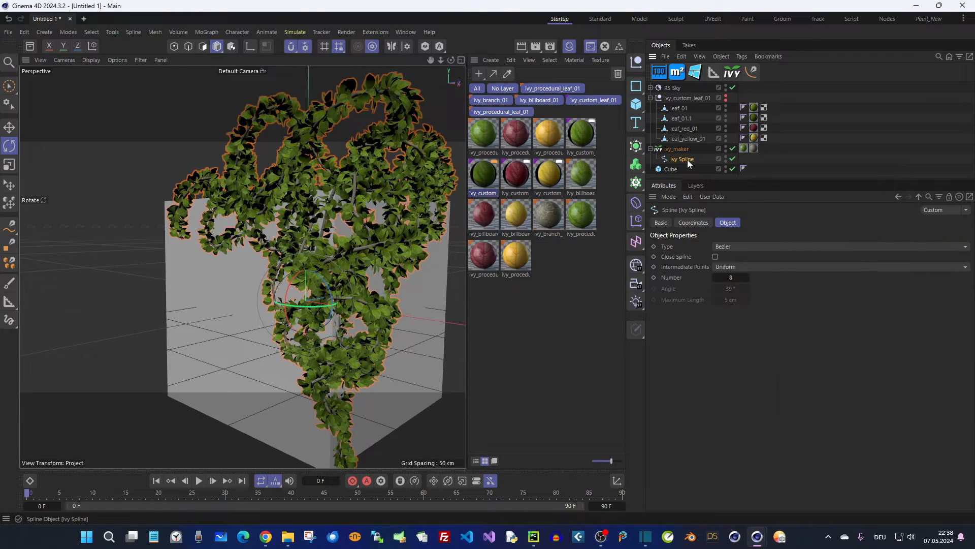
left_click(746, 278)
mouse_move(732, 279)
left_mouse_down()
mouse_move(711, 279)
mouse_move(729, 278)
left_mouse_up()
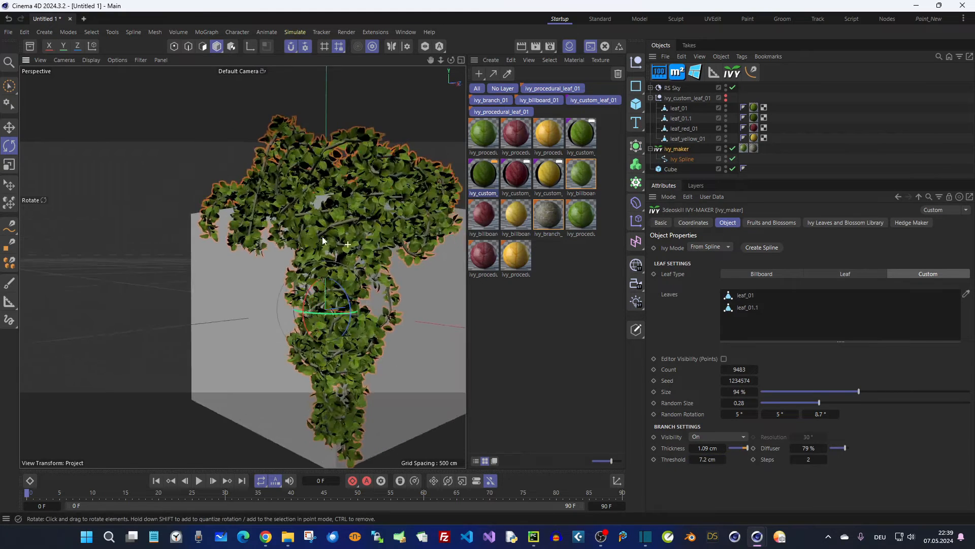
mouse_move(322, 241)
left_mouse_down("alt")
mouse_move(358, 251)
mouse_move(337, 251)
left_mouse_up("alt")
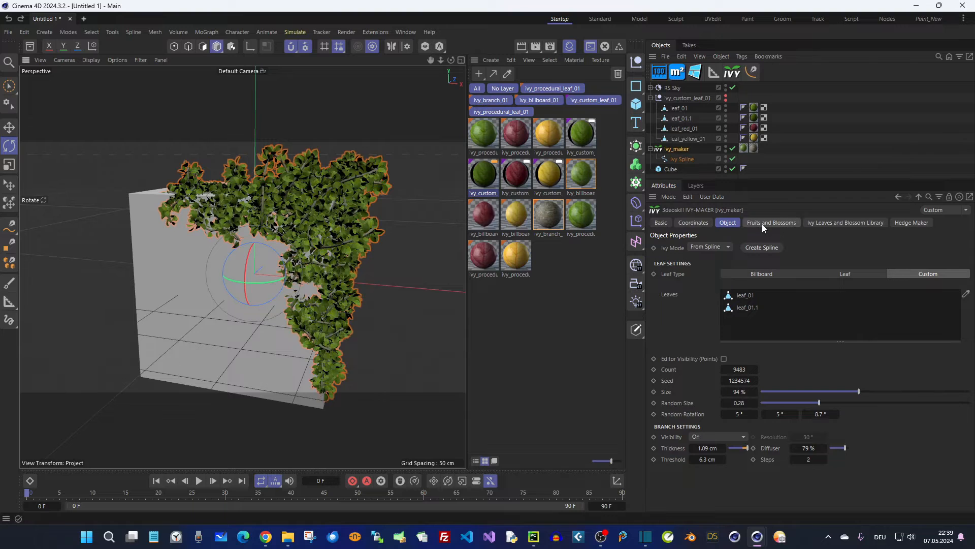
- Turn on Fruits and Blossoms for the ivy_maker and compare its list with the custom Leaves settings
left_click(763, 223)
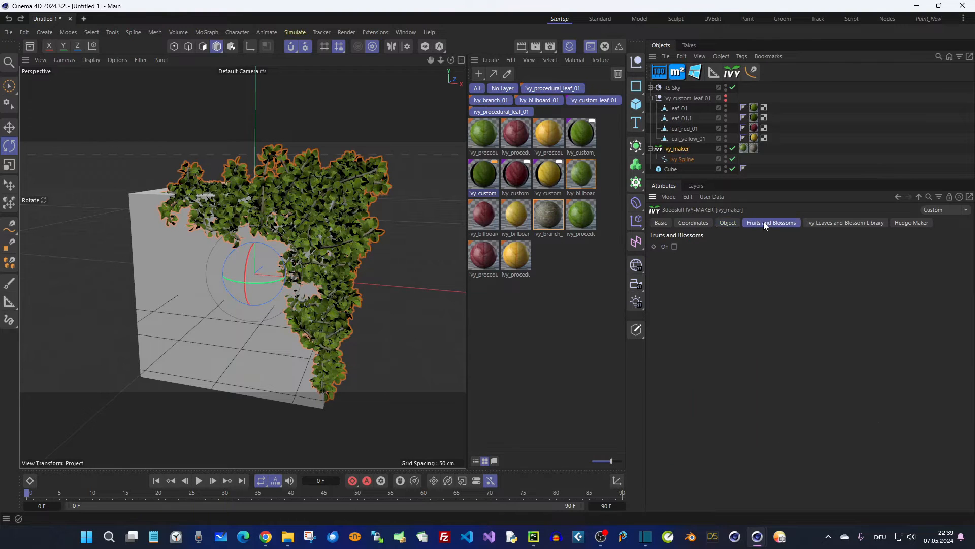
left_click(674, 247)
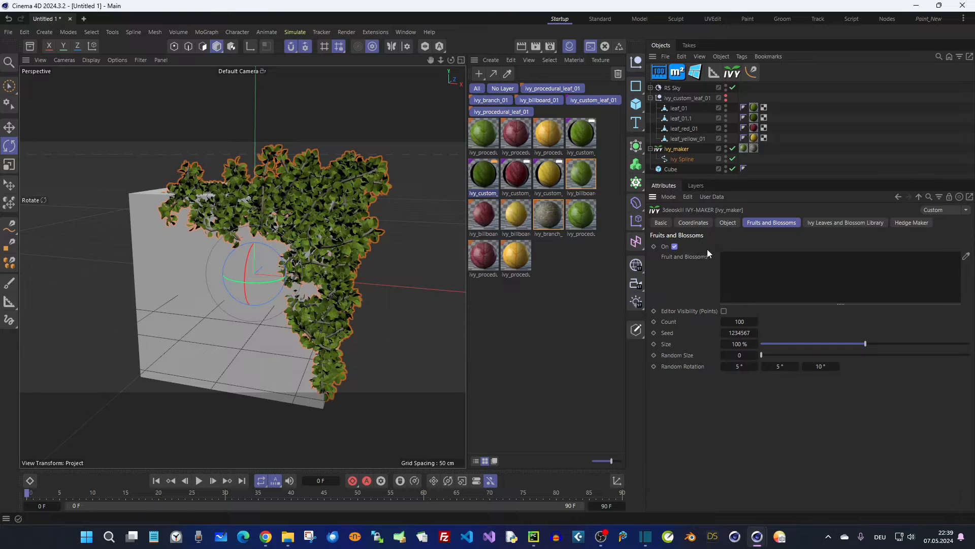
left_click(730, 223)
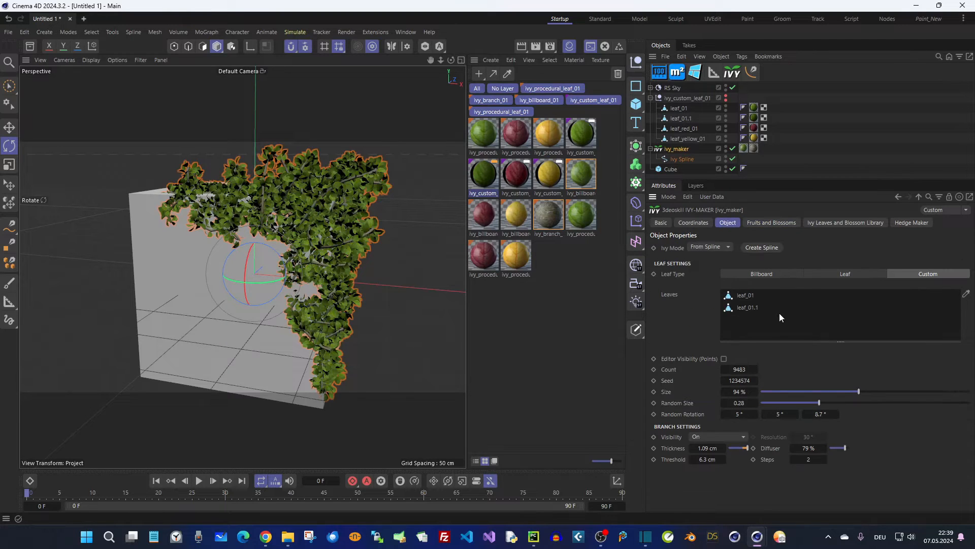
left_click(764, 223)
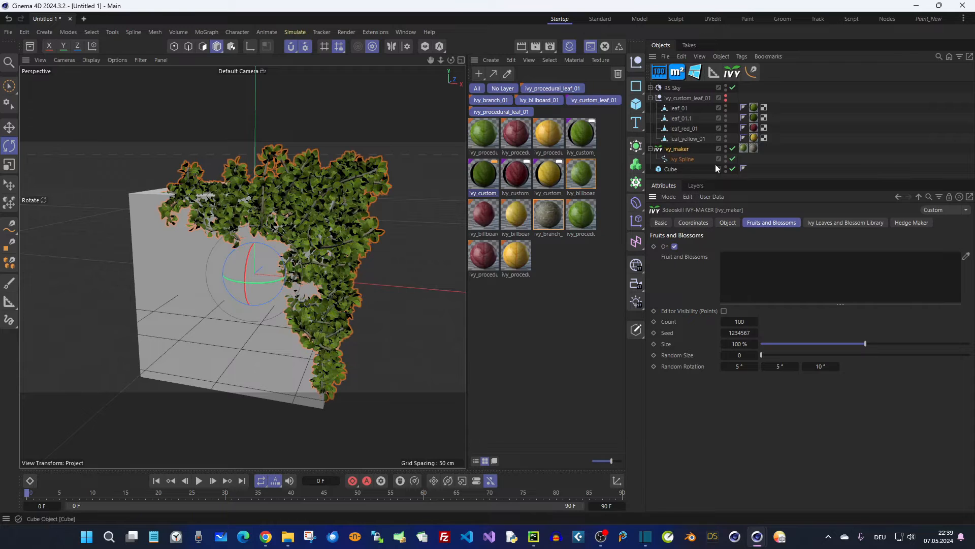
- Load fruit model set 3 from the ivy library, enlarge the object list and reselect the ivy_maker
left_click(820, 223)
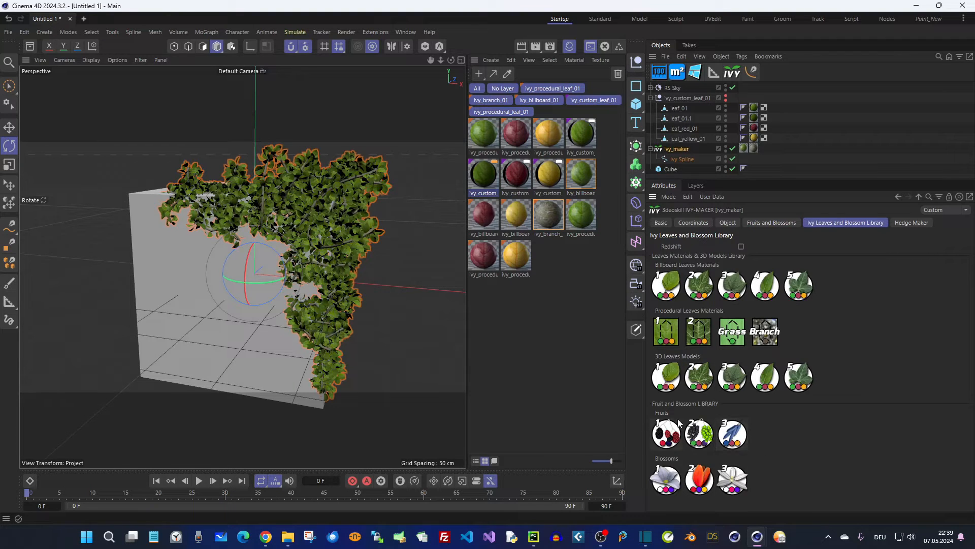
left_click(731, 433)
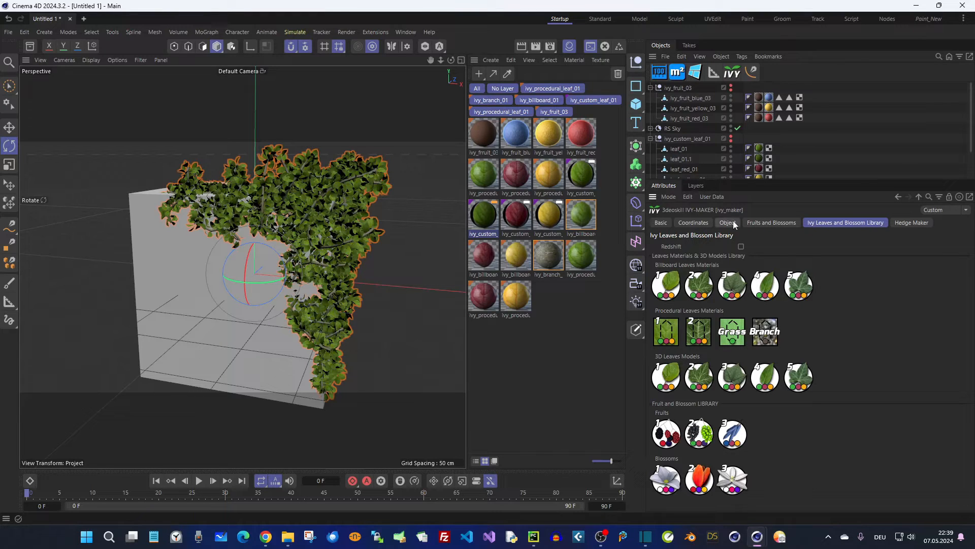
left_click(692, 98)
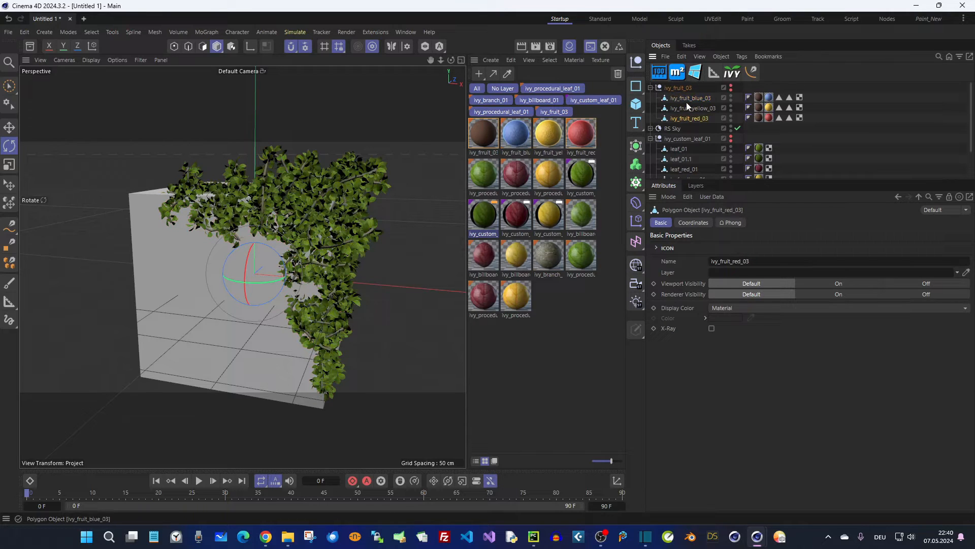
left_click_drag(732, 181, 732, 229)
left_click(690, 190)
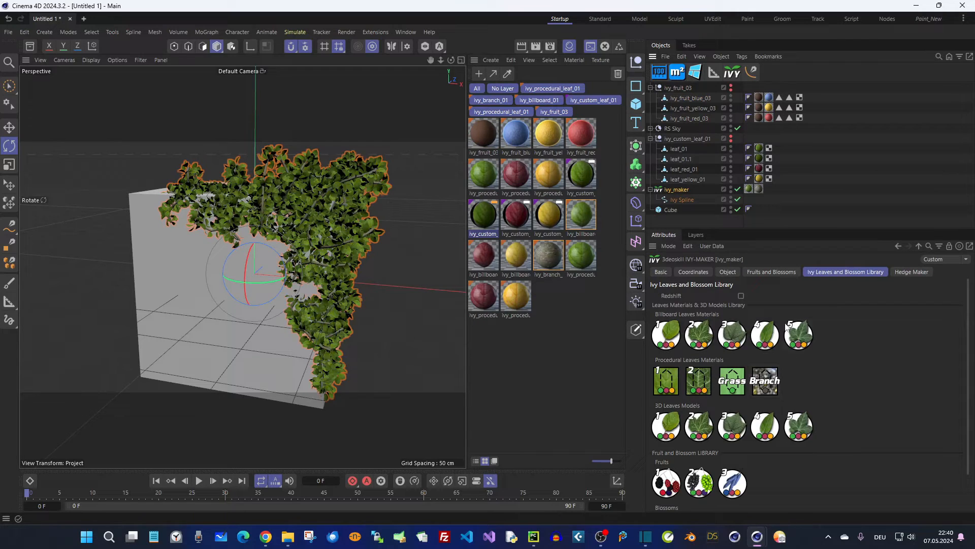
- Add ivy_fruit_blue_03 to the ivy_maker's Fruit and Blossoms list and inspect the fruits up close
left_click(771, 272)
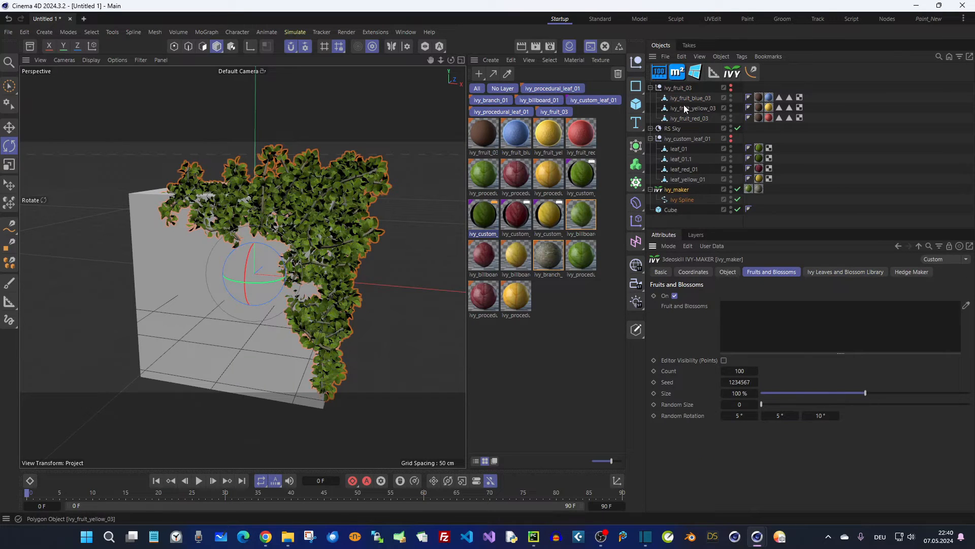
left_click_drag(689, 97, 791, 334)
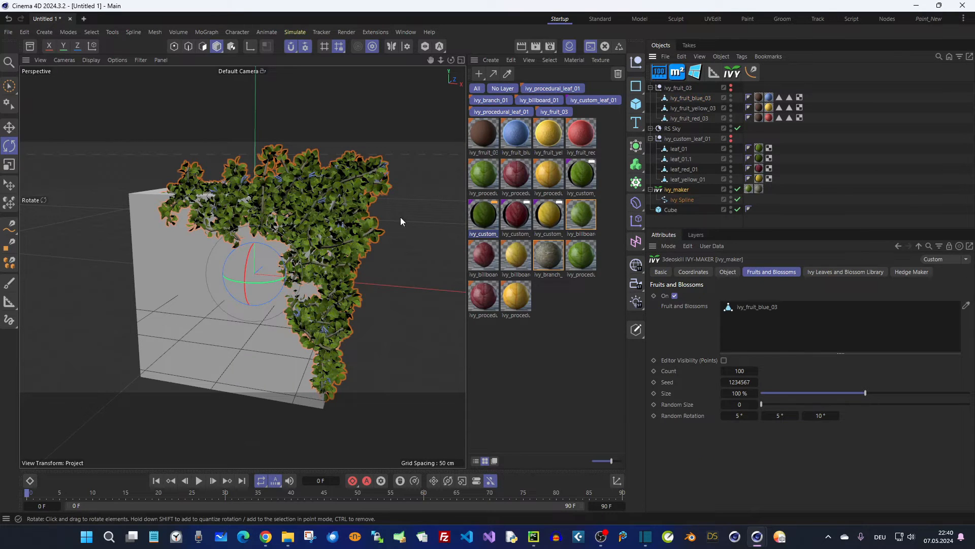
scroll(393, 182, "up", 3)
scroll(305, 193, "up", 3)
scroll(327, 181, "down", 4)
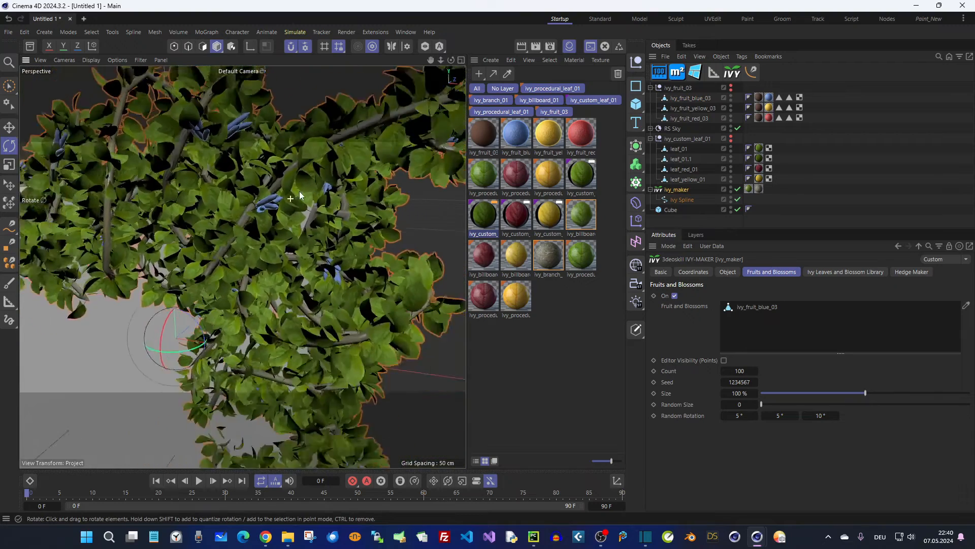
- Set the fruits to random rotation 5.3°, 13.7° and 19.7°, count 487, seed 1234598 and random size 0.24
left_click_drag(838, 415, 864, 412)
left_click_drag(797, 415, 732, 416)
left_click_drag(737, 370, 755, 405)
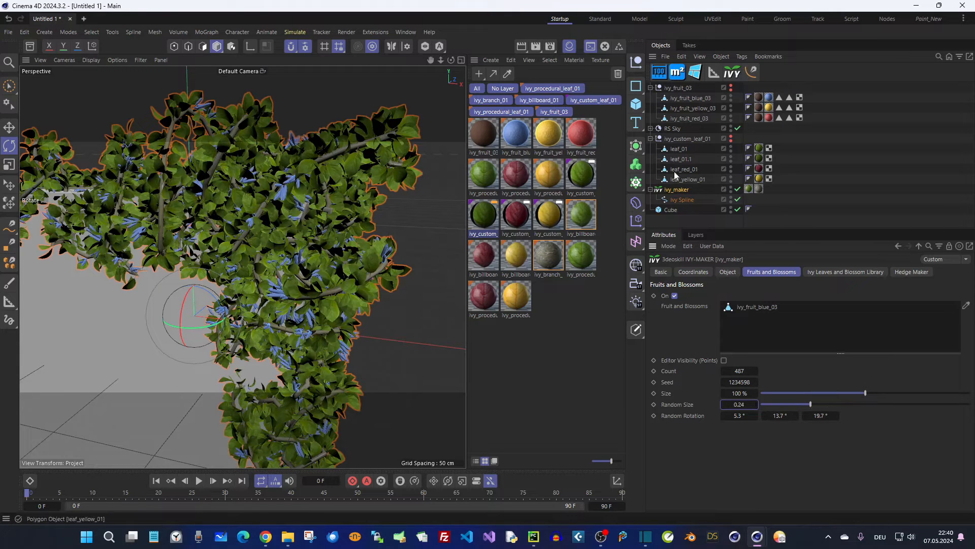
- Try to scale the ivy_fruit_blue_03 model with the Scale tool
left_click(679, 99)
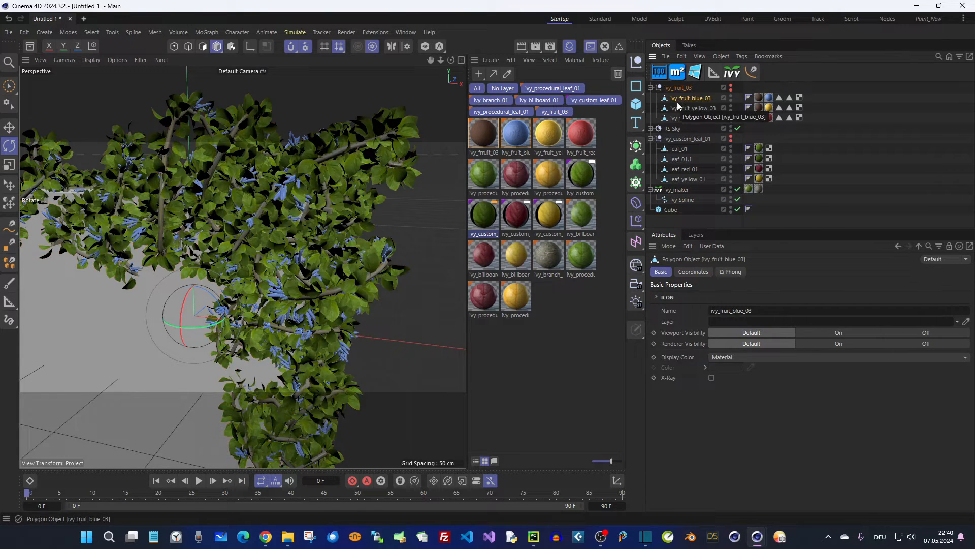
key("t")
left_click_drag(393, 219, 417, 236)
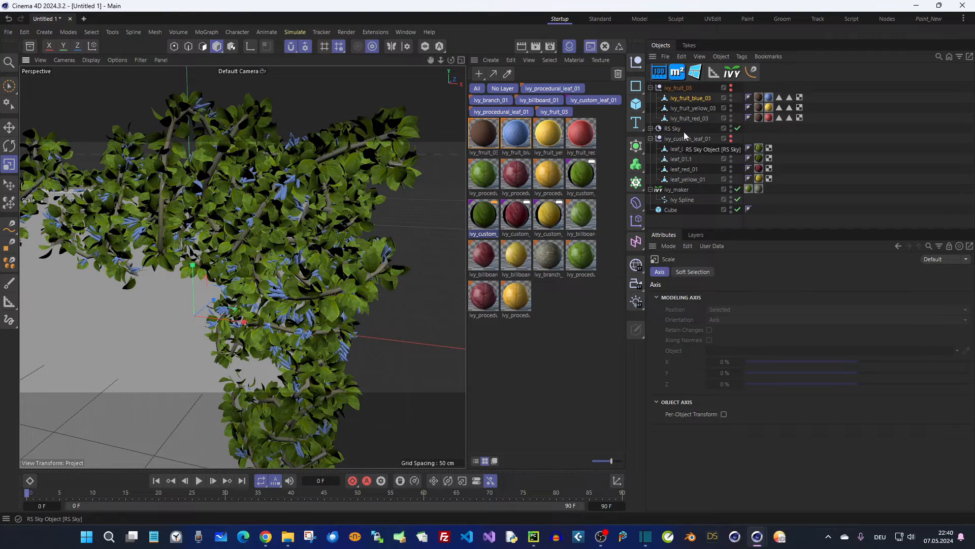
- Add ivy_fruit_yellow_03 and ivy_fruit_red_03 to the ivy_maker's Fruit and Blossoms list and view the whole plant
left_click(677, 189)
left_click_drag(694, 108, 759, 224)
left_click_drag(752, 304, 752, 311)
left_click_drag(692, 118, 753, 325)
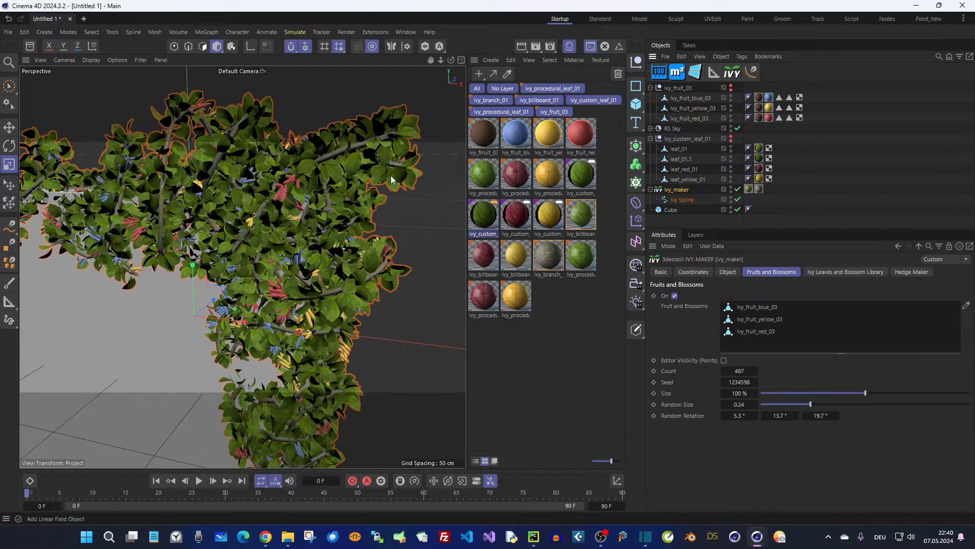
scroll(391, 176, "down", 8)
left_click_drag(300, 176, 398, 231, "alt")
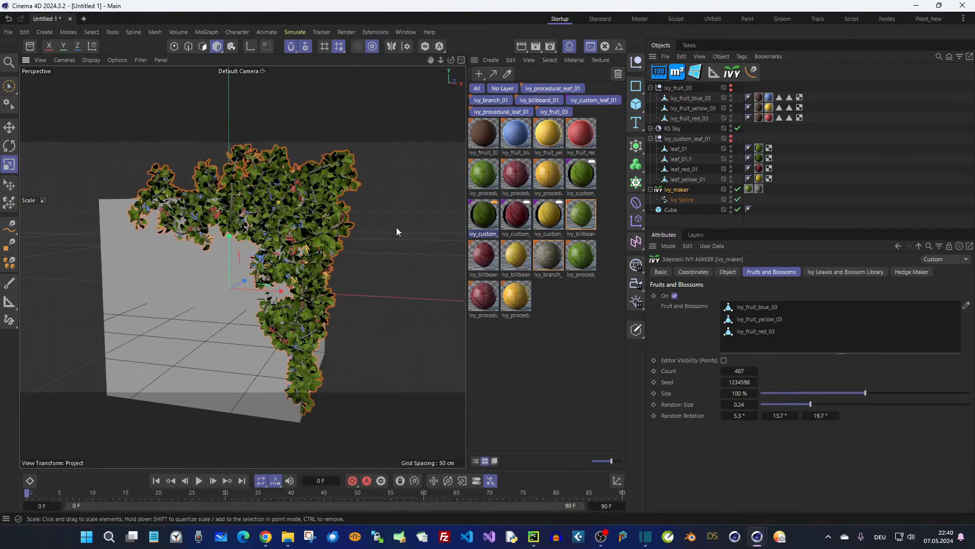
- Place the new Spline under ivy_maker and merge it with Ivy Spline using Connect Objects + Delete
left_click(727, 272)
left_click_drag(297, 244, 338, 255, "alt")
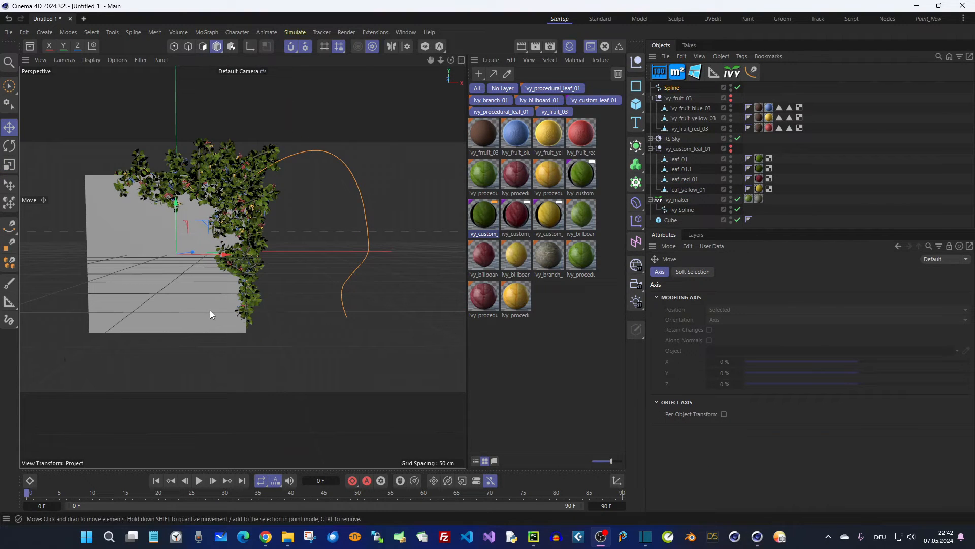
left_click_drag(310, 167, 259, 187, "alt")
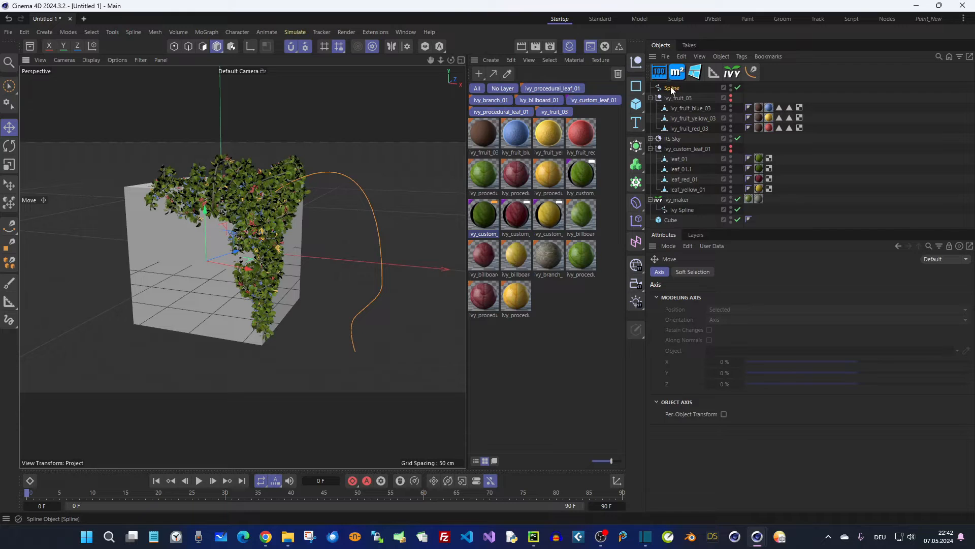
left_click_drag(704, 203, 683, 208)
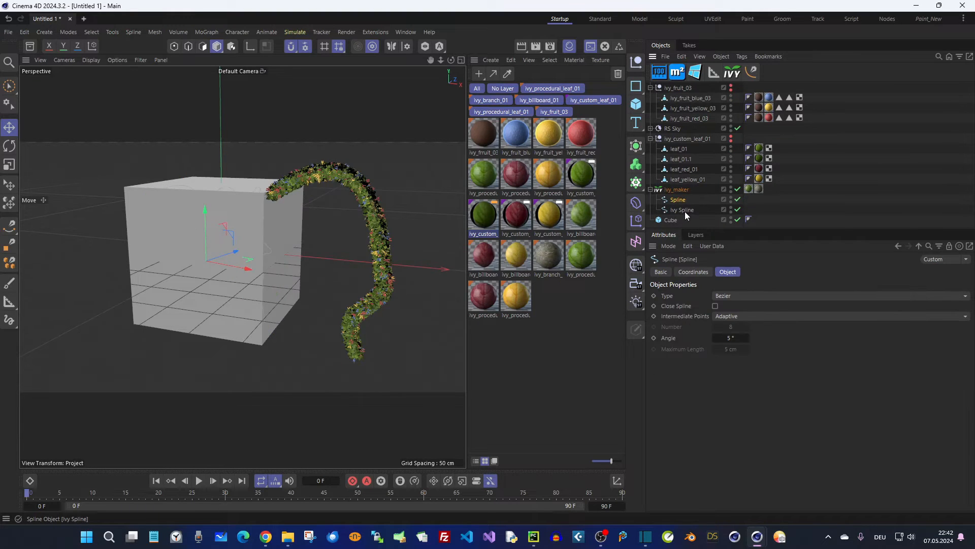
right_click(676, 202)
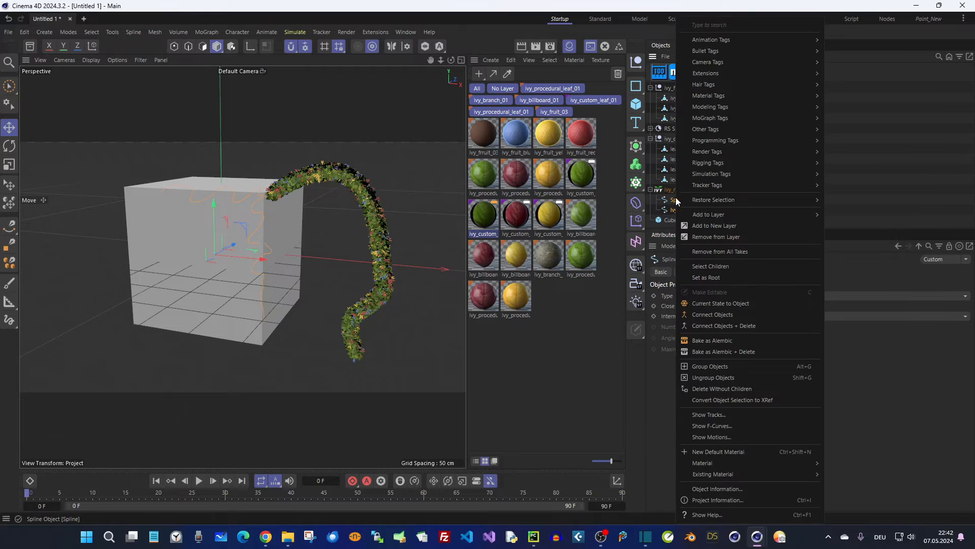
left_click(759, 326)
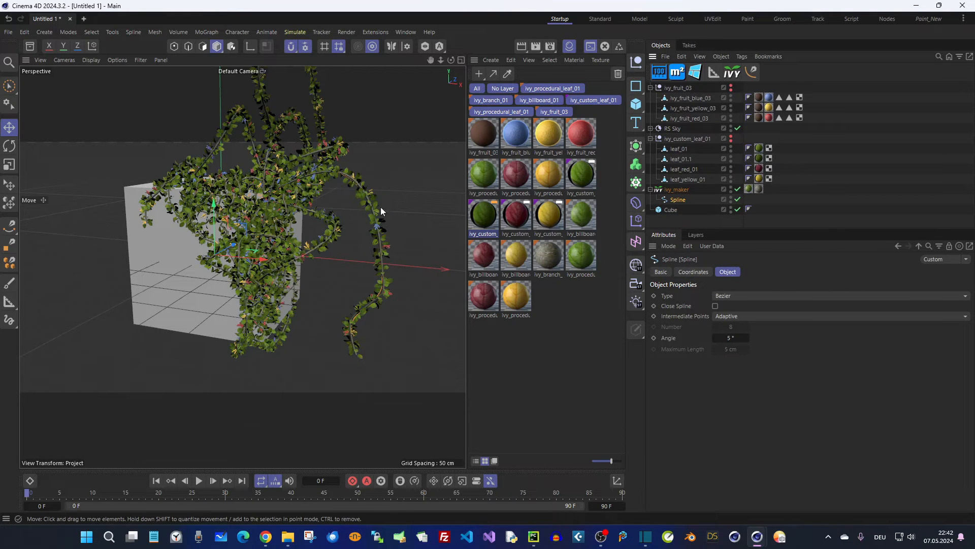
- Examine the ivy grown from the merged spline, including the leaves and branch along the arching section
left_click_drag(337, 175, 340, 172, "alt")
right_click_drag(339, 171, 305, 220, "alt")
left_click_drag(306, 221, 299, 213, "alt")
middle_click_drag(299, 214, 311, 179, "alt")
right_click_drag(312, 178, 317, 197, "alt")
left_click_drag(317, 198, 325, 197, "alt")
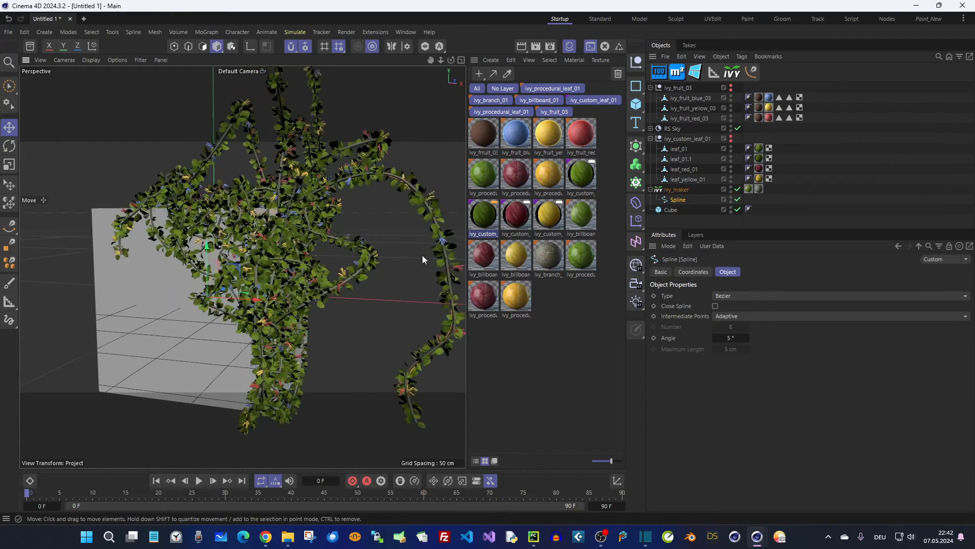
middle_click_drag(422, 255, 371, 214, "alt")
mouse_move(352, 167)
left_mouse_down("alt")
mouse_move(372, 177)
mouse_move(354, 172)
left_mouse_up("alt")
right_click_drag(354, 173, 370, 129, "alt")
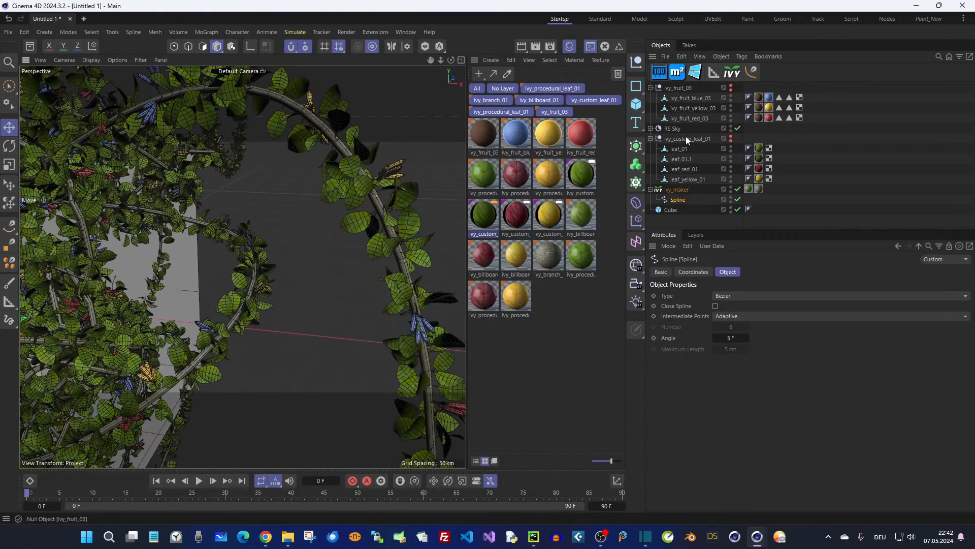
- Set the Intermediate Points of the Spline under ivy_maker to Uniform
left_click(677, 189)
right_click_drag(320, 180, 221, 188, "alt")
left_click_drag(266, 169, 224, 152, "alt")
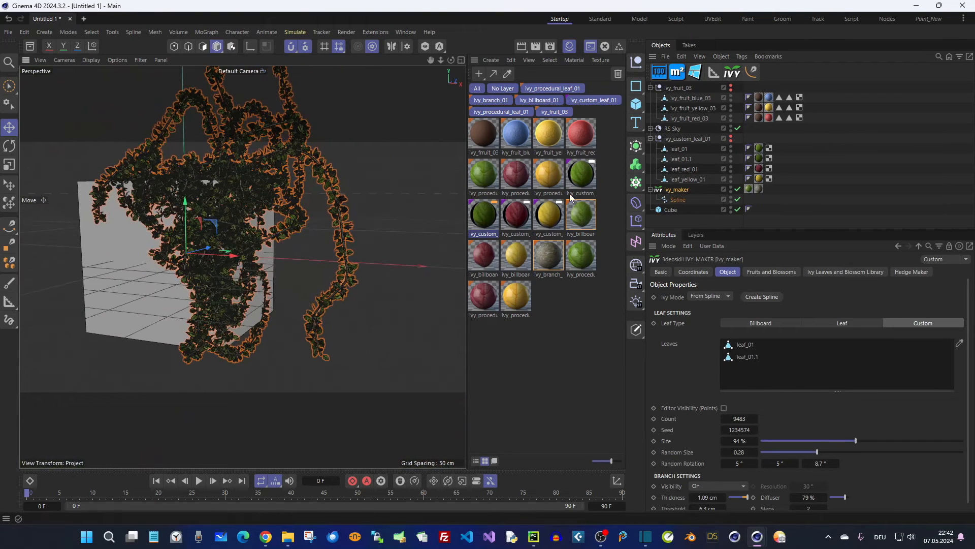
left_click(679, 198)
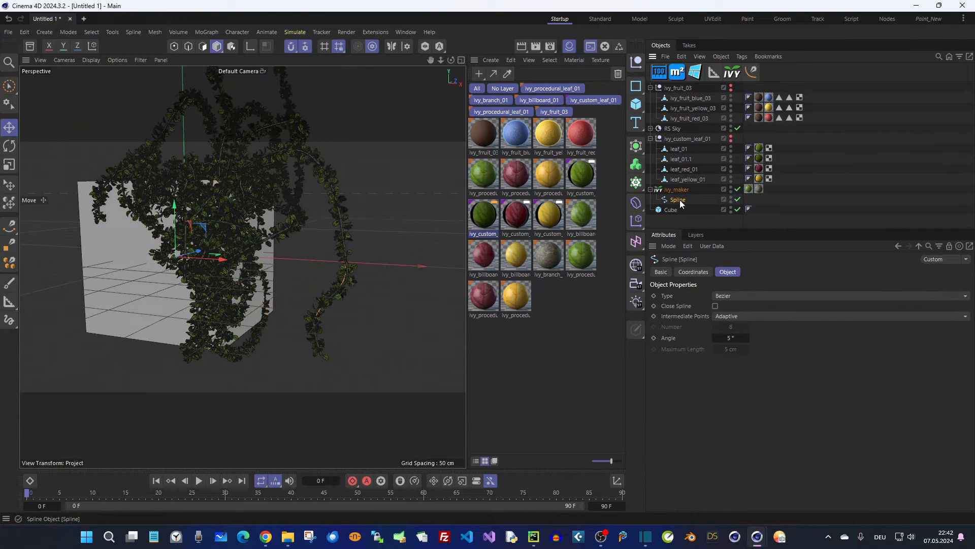
left_click(748, 315)
left_click(745, 349)
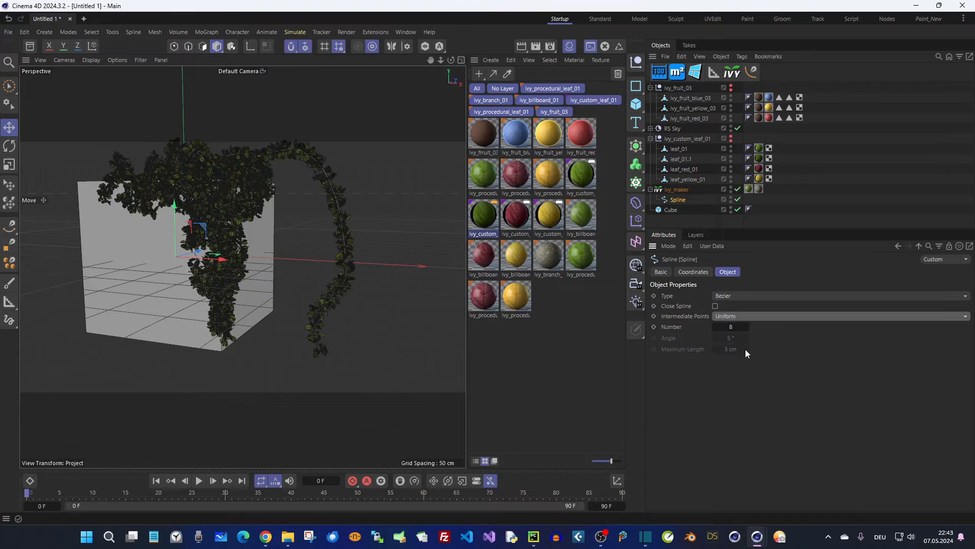
- Inspect the leaf distribution over the cube and along the arching strand from several angles
scroll(254, 167, "up", 10)
right_click_drag(269, 169, 213, 179, "alt")
mouse_move(237, 181)
left_mouse_down("alt")
mouse_move(267, 176)
mouse_move(221, 176)
mouse_move(269, 183)
mouse_move(244, 175)
left_mouse_up("alt")
left_click(252, 118)
mouse_move(356, 166)
left_mouse_down("alt")
mouse_move(300, 165)
mouse_move(282, 195)
left_mouse_up("alt")
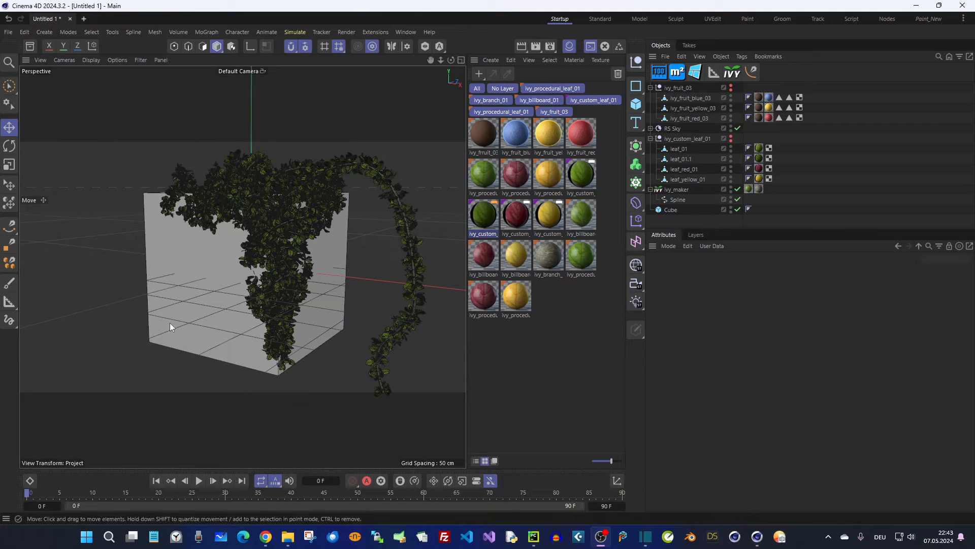
left_click_drag(257, 220, 201, 166, "alt")
left_click_drag(267, 215, 299, 207, "alt")
- Show ivy_maker's Fruits and Blossoms settings and switch the viewport to a shaded display without wireframe lines
left_click(677, 190)
left_click(766, 272)
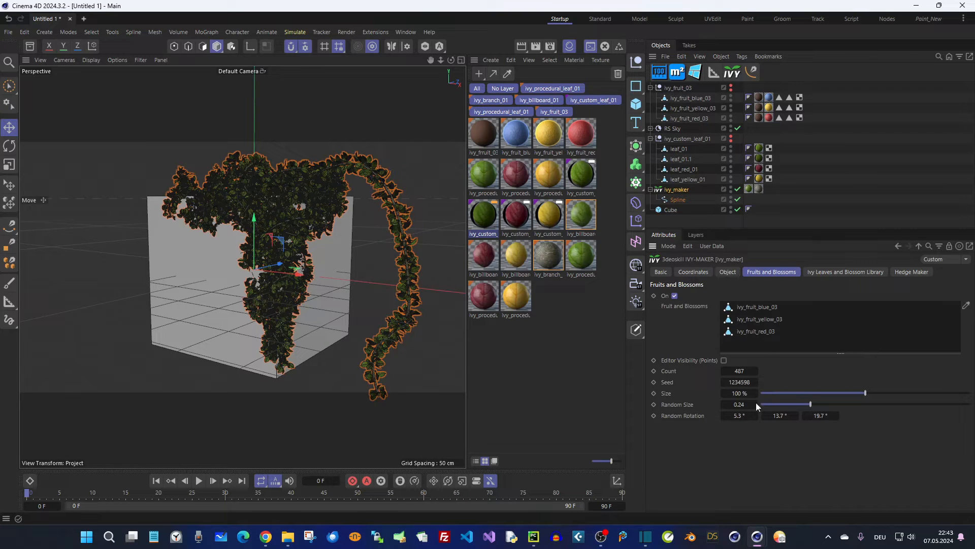
left_click_drag(379, 212, 363, 182, "alt")
right_click_drag(363, 181, 292, 186, "alt")
left_click_drag(292, 186, 284, 205, "alt")
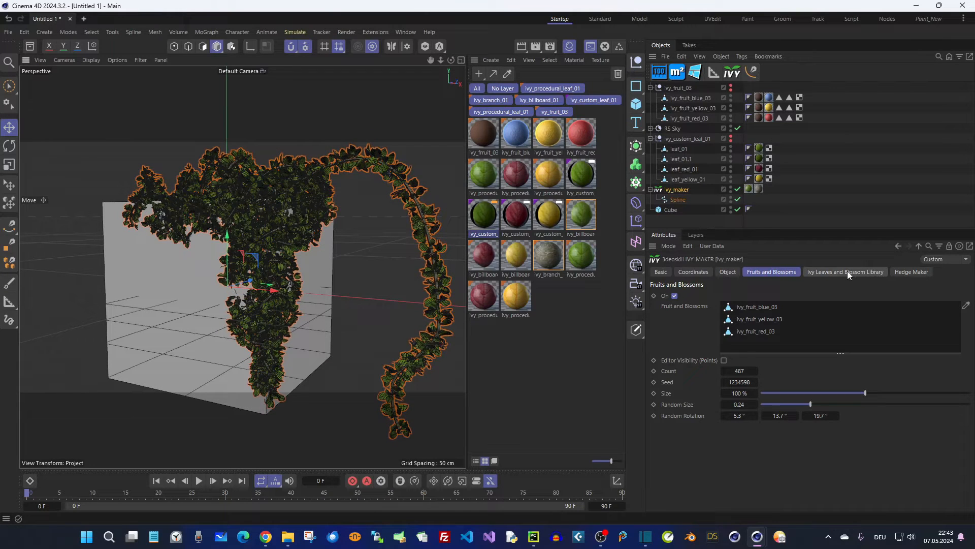
left_click_drag(409, 243, 303, 208, "alt")
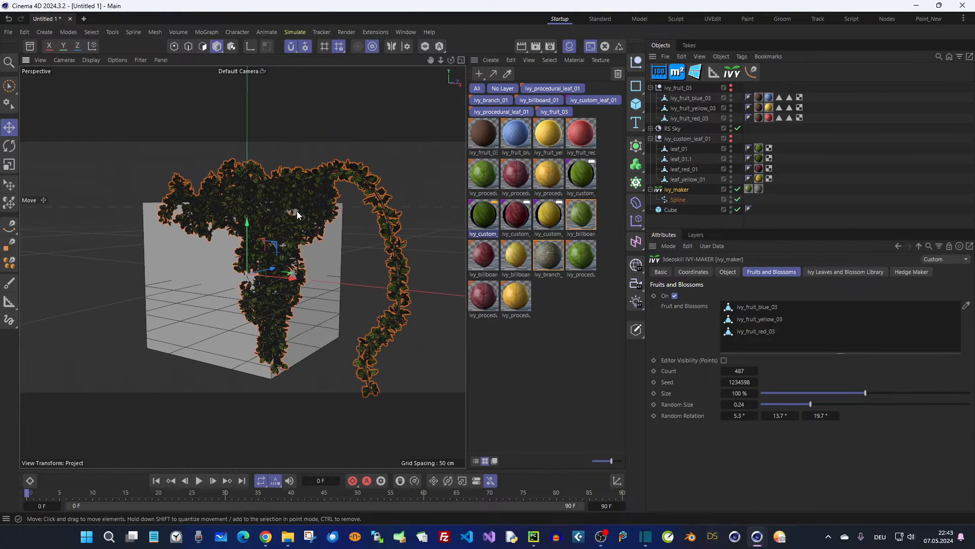
right_click(297, 211)
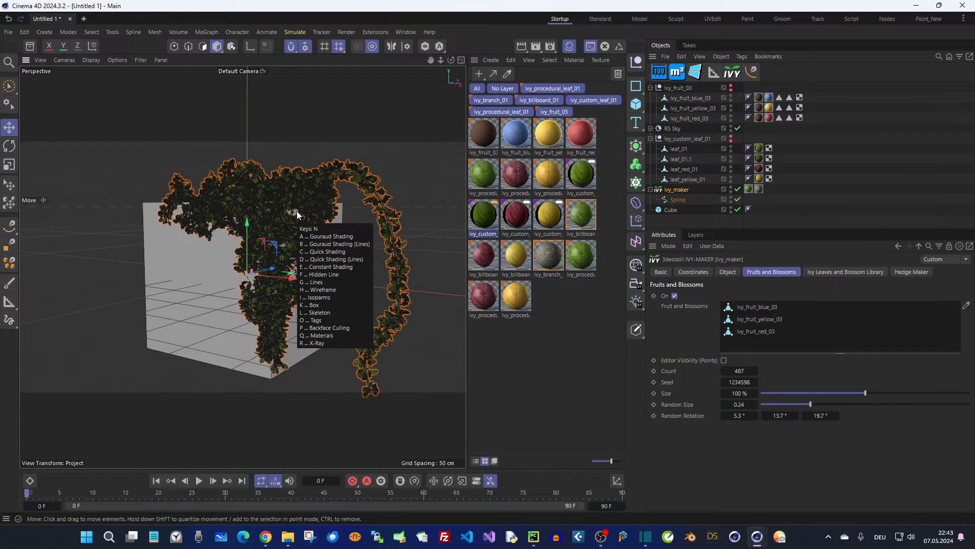
key("Escape")
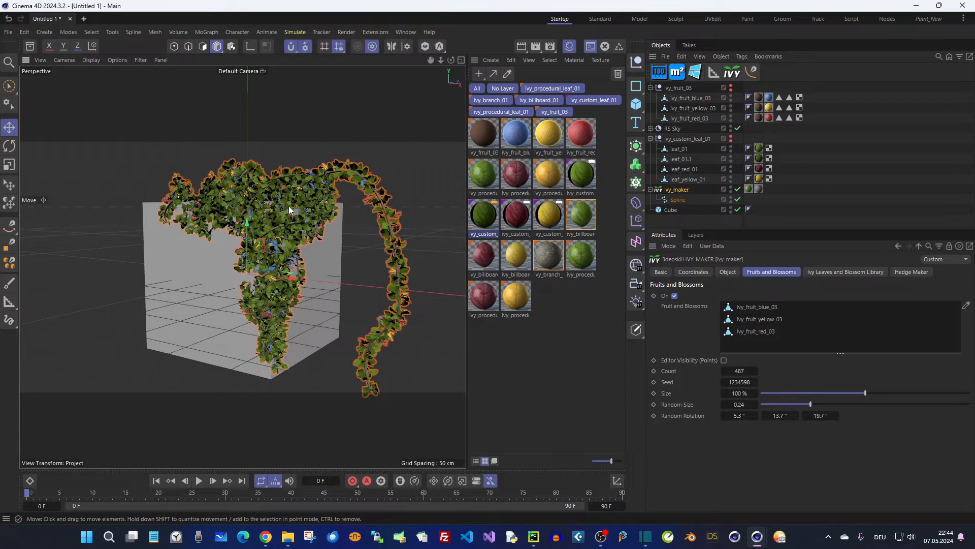
left_click_drag(282, 193, 299, 190, "alt")
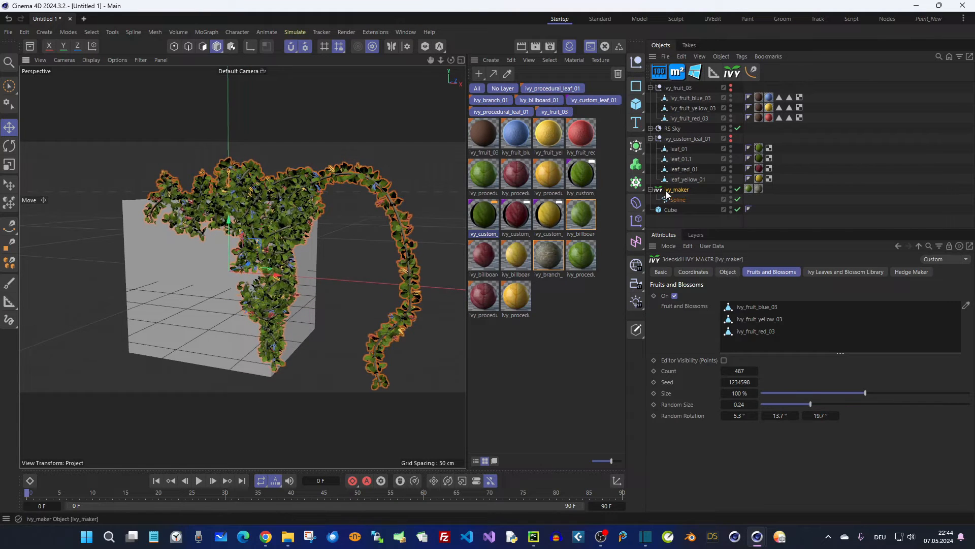
- Move ivy_fruit_03, RS Sky and ivy_custom_leaf_01 below the Cube in the object hierarchy and collapse the fruit and leaf groups
left_click(678, 89)
left_click(679, 139, "shift")
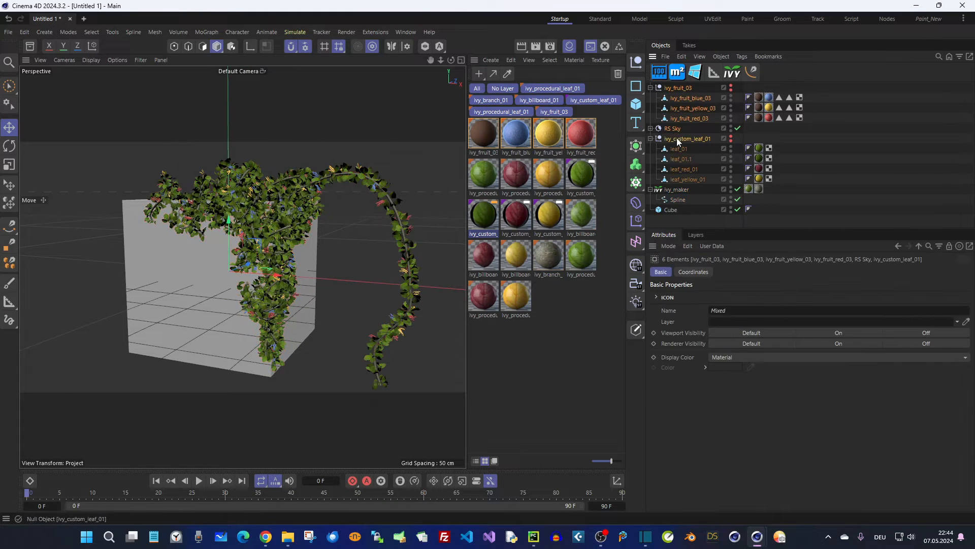
left_click_drag(678, 98, 677, 215)
left_click(671, 87)
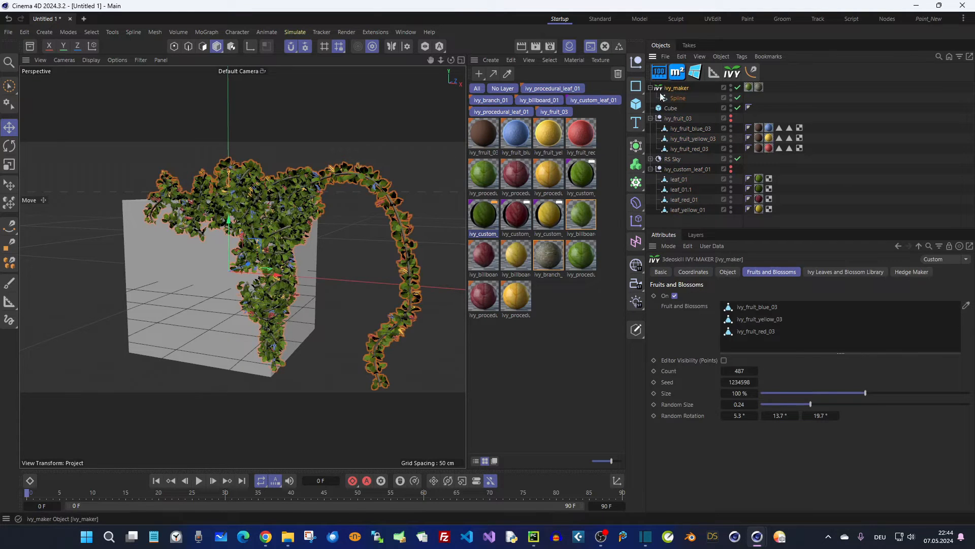
left_click(650, 117)
left_click(650, 138)
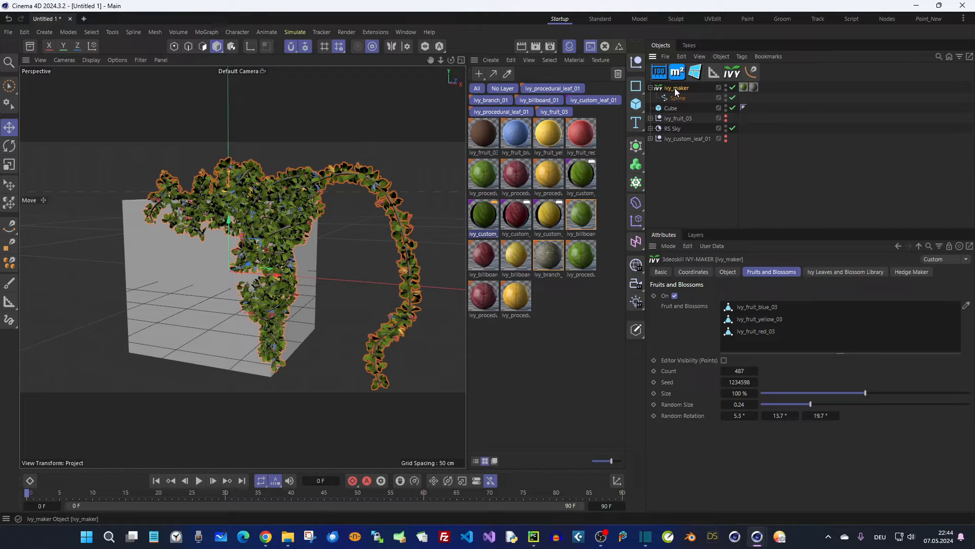
- Make ivy_maker editable and expand its hierarchy
key("c")
scroll(321, 193, "up", 5)
left_click_drag(358, 166, 403, 141, "alt")
left_click(650, 88)
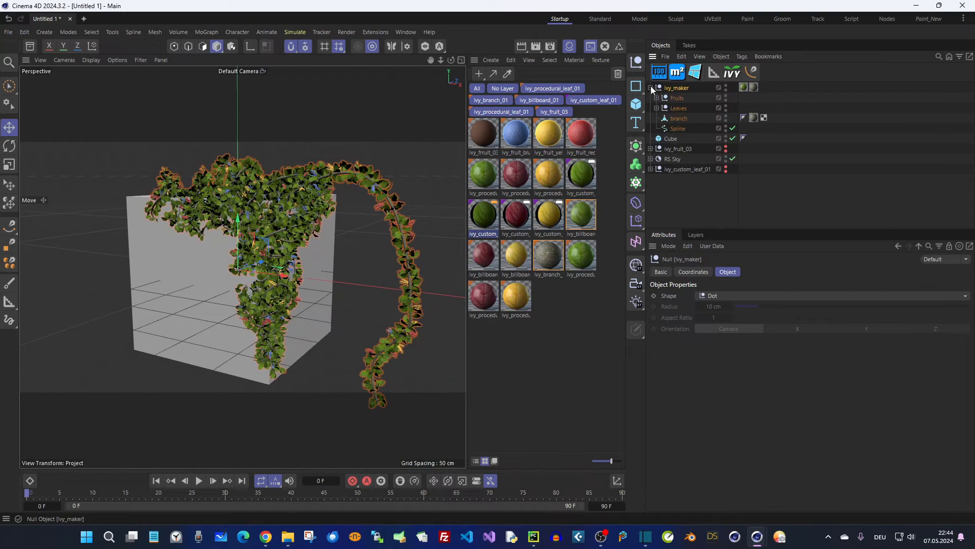
- Examine the Instance objects and the Fruits-Reference models inside the converted Fruits group
left_click(656, 98)
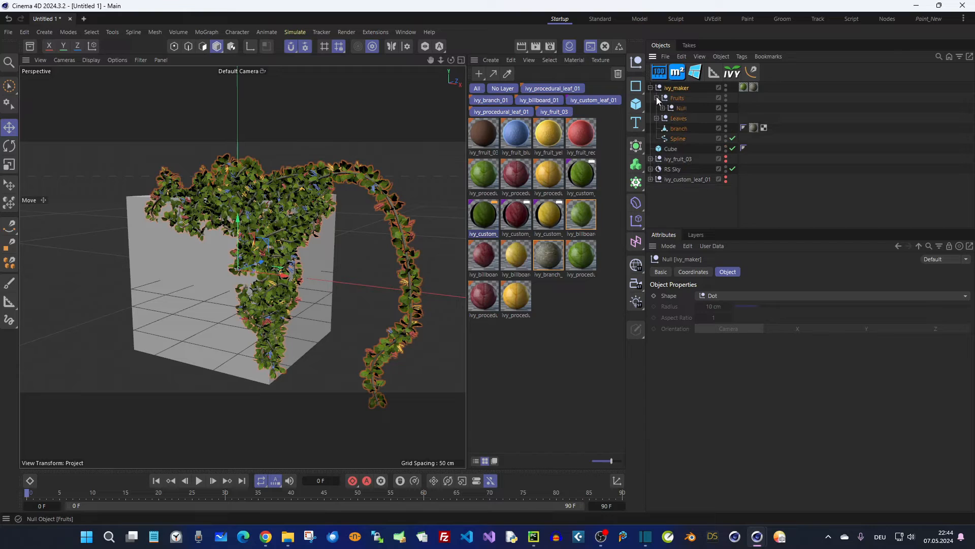
left_click(662, 108)
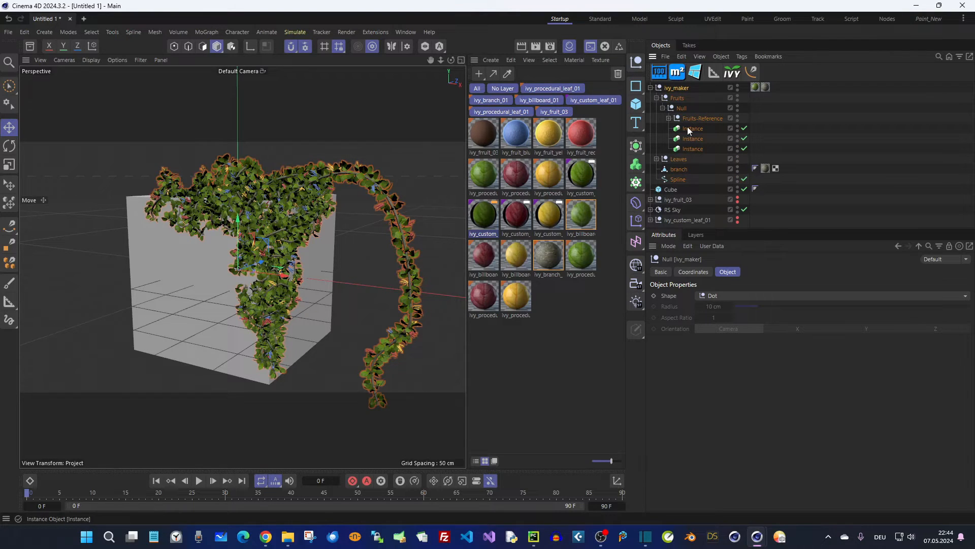
left_click(690, 128)
left_click(693, 139)
left_click(693, 149)
left_click(668, 119)
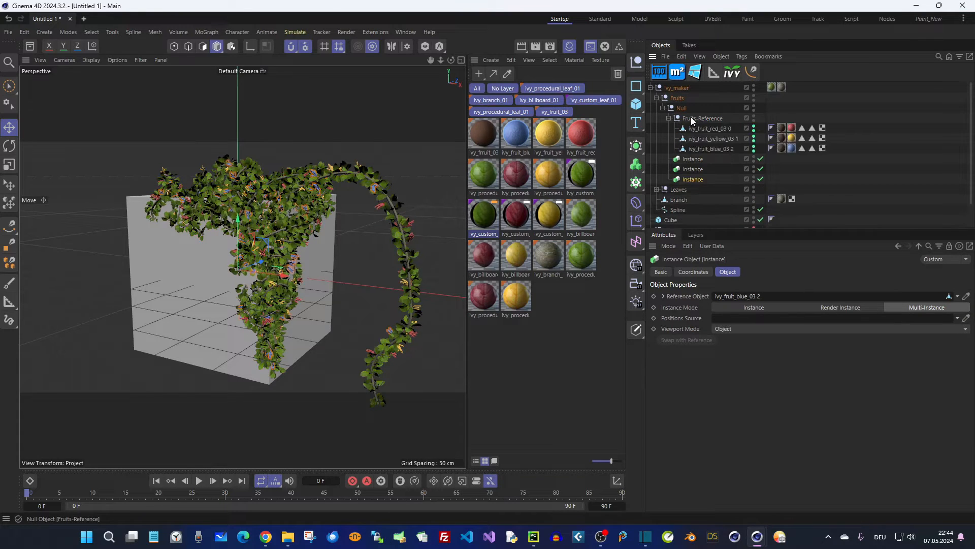
left_click(669, 119)
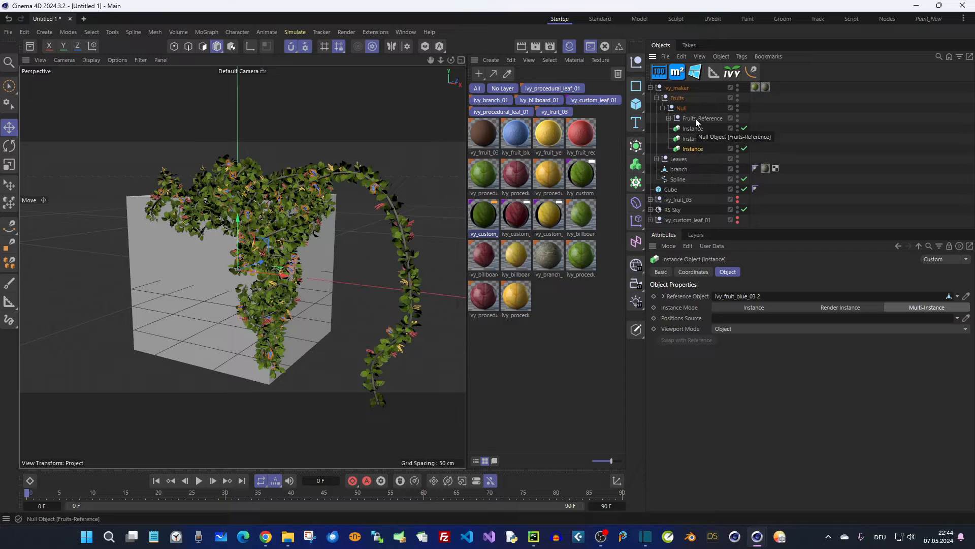
- Merge the Fruits group with all its children into one polygon object using Connect Objects + Delete
left_click(662, 108)
left_click(656, 98)
middle_click(678, 99)
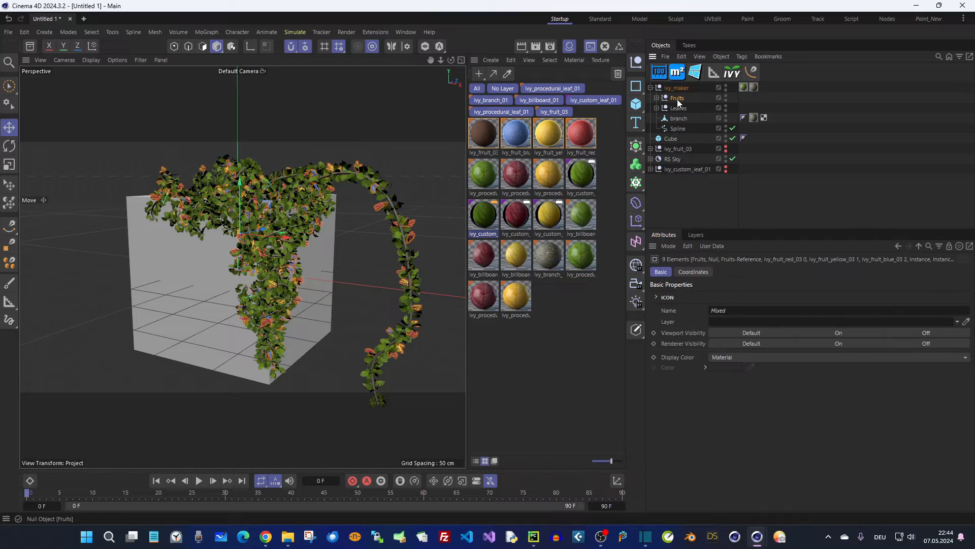
left_click(656, 98)
left_click(657, 98)
right_click(678, 99)
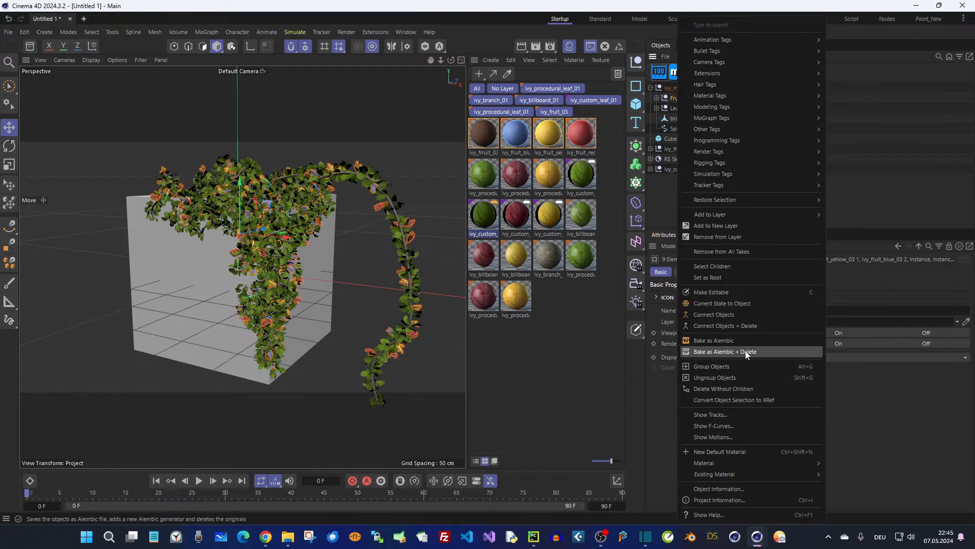
left_click(751, 327)
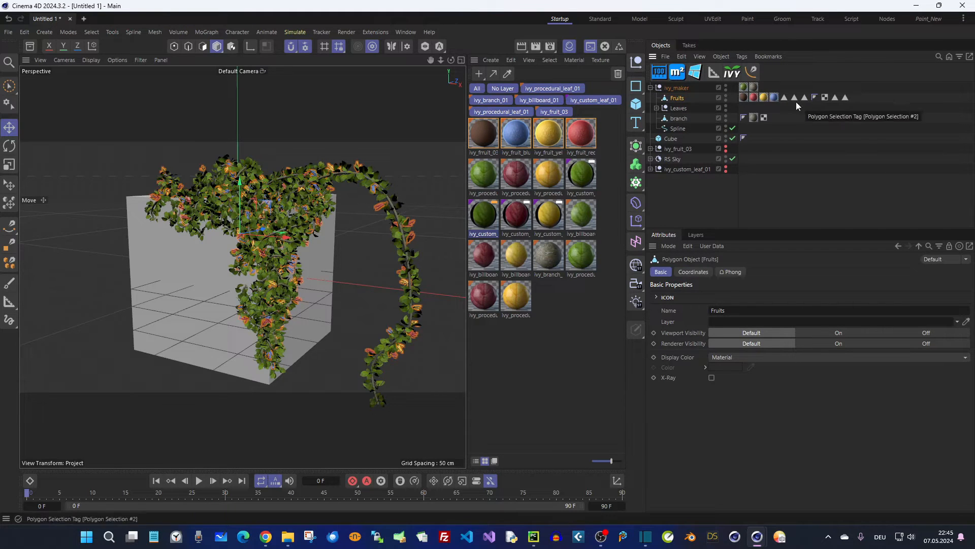
- Merge the Leaves group with all its children using Connect Objects + Delete and check the leaves and branch up close
middle_click(679, 109)
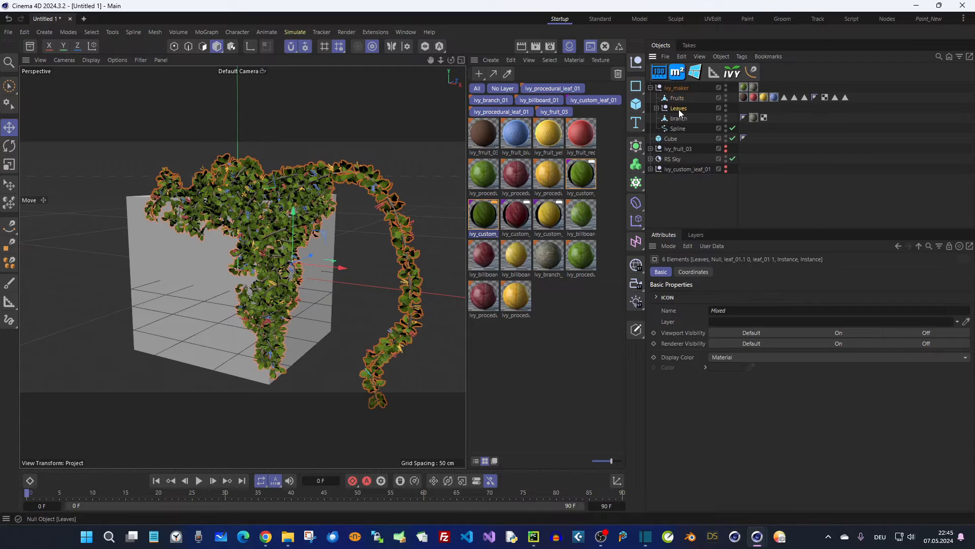
right_click(679, 111)
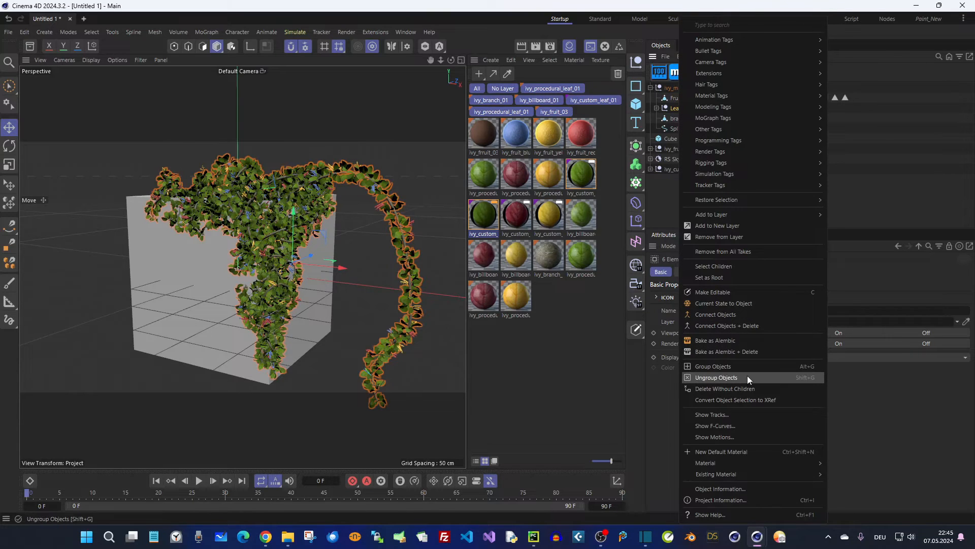
left_click(748, 326)
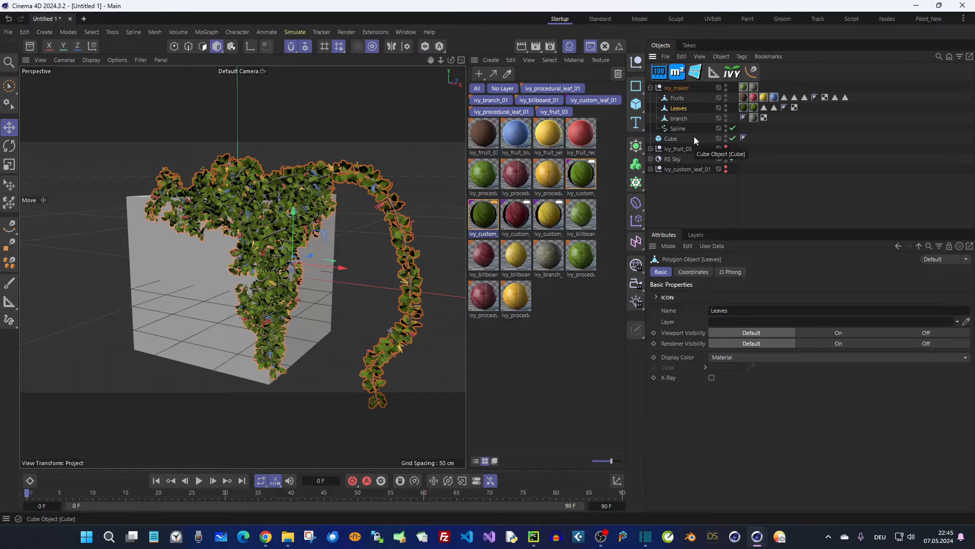
scroll(339, 187, "up", 3)
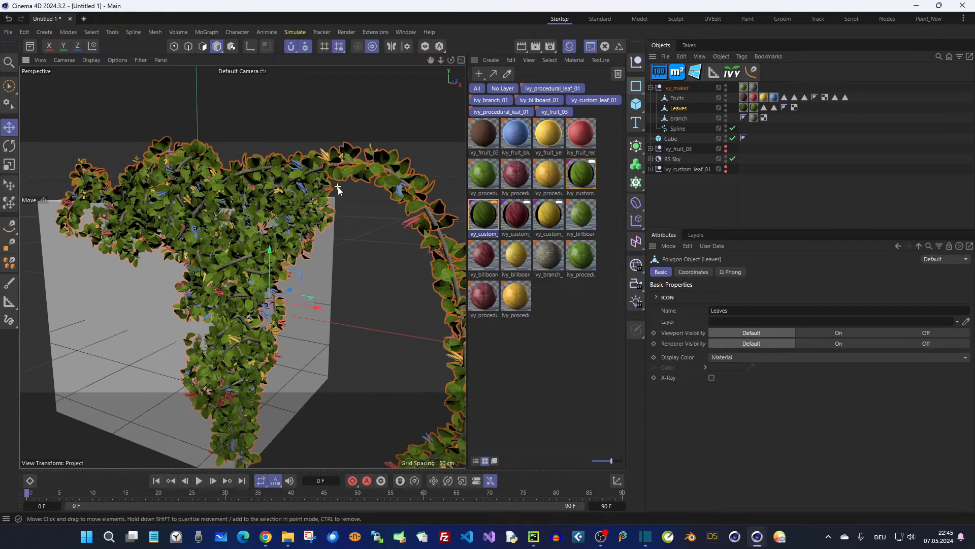
scroll(358, 151, "up", 5)
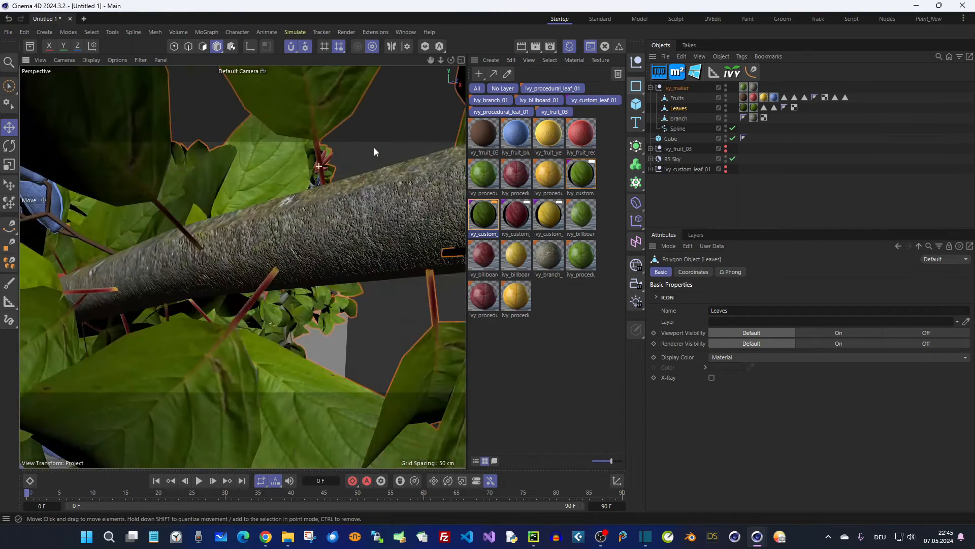
scroll(374, 147, "down", 4)
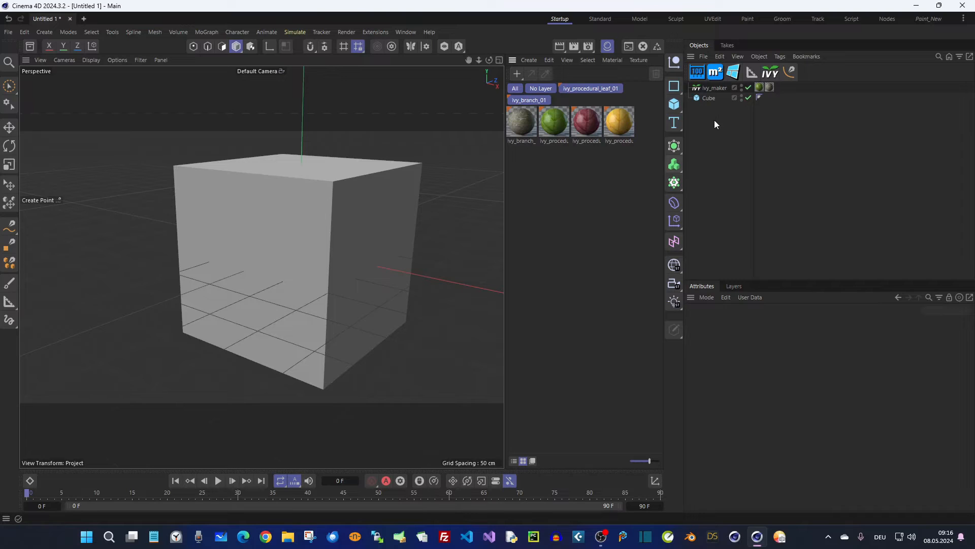
- Show the Object properties of ivy_maker in the new cube scene and enlarge the attributes area
left_click(716, 88)
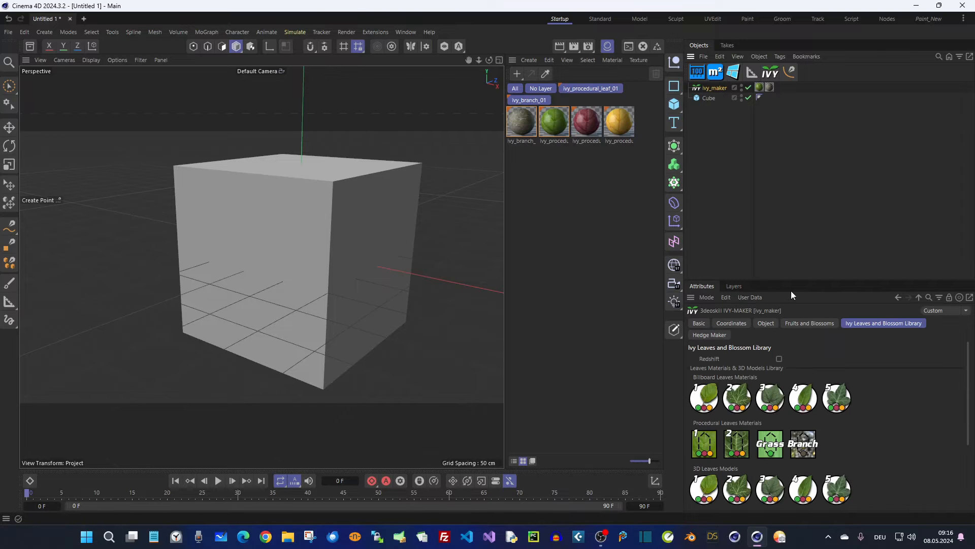
left_click(794, 323)
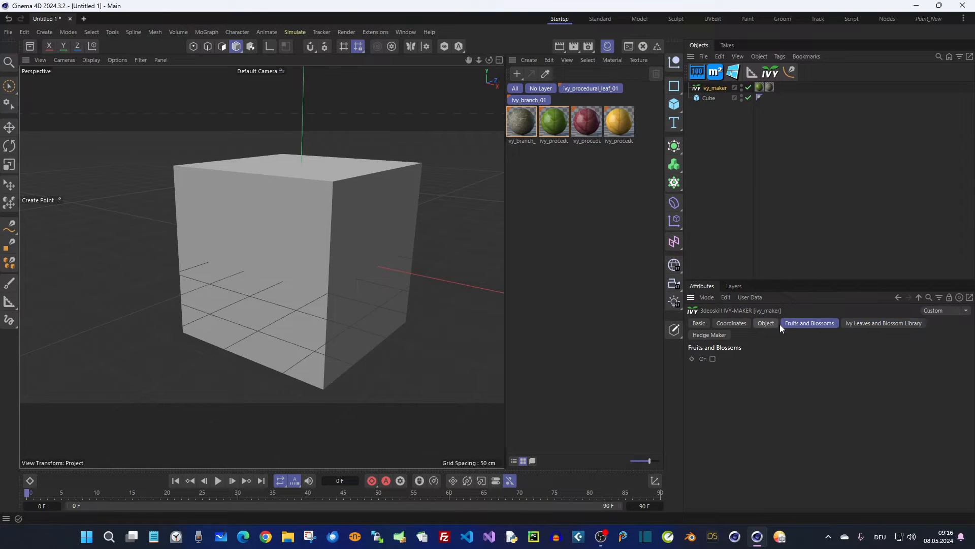
left_click(769, 325)
left_click_drag(804, 280, 762, 165)
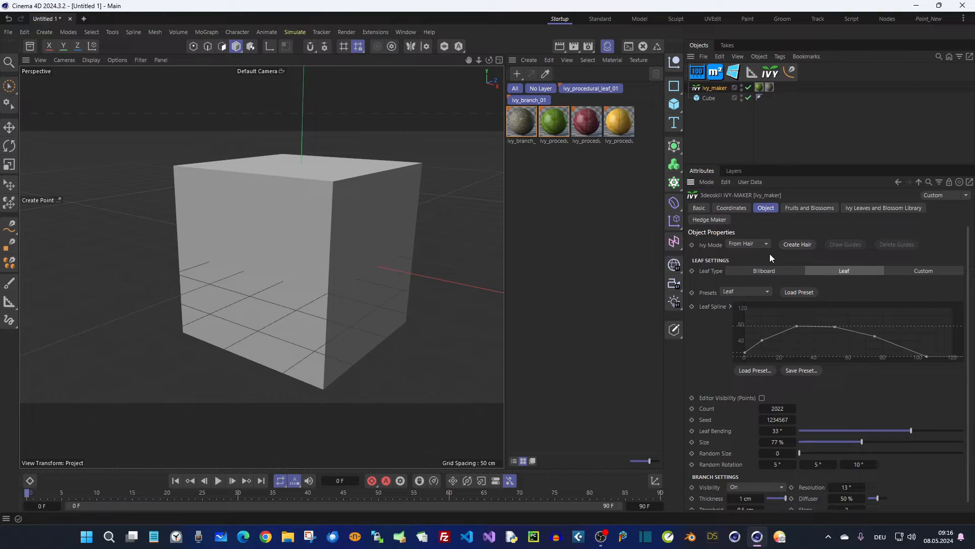
left_click_drag(344, 195, 332, 215, "alt")
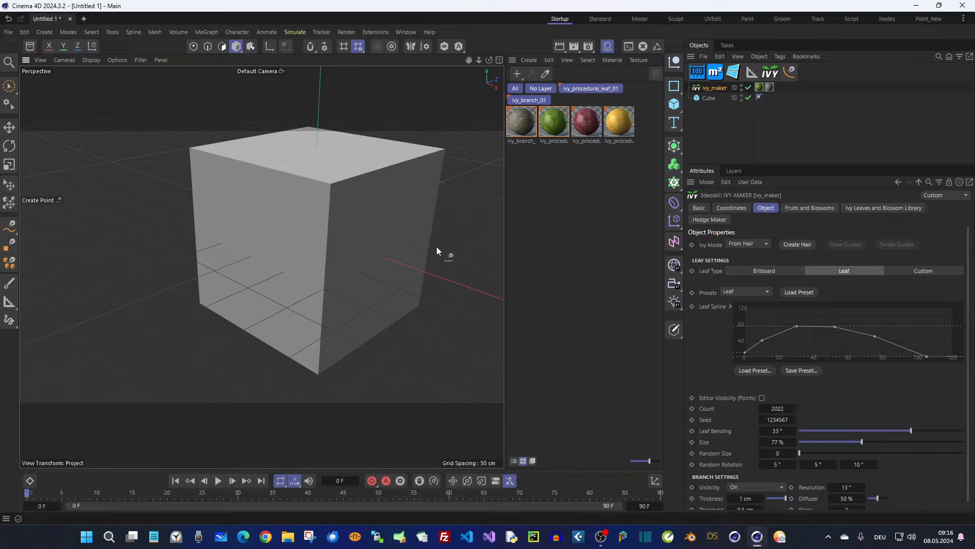
- Set the ivy's branch diffuser to 0%
mouse_move(366, 222)
left_mouse_down("alt")
mouse_move(348, 214)
mouse_move(360, 240)
left_mouse_up("alt")
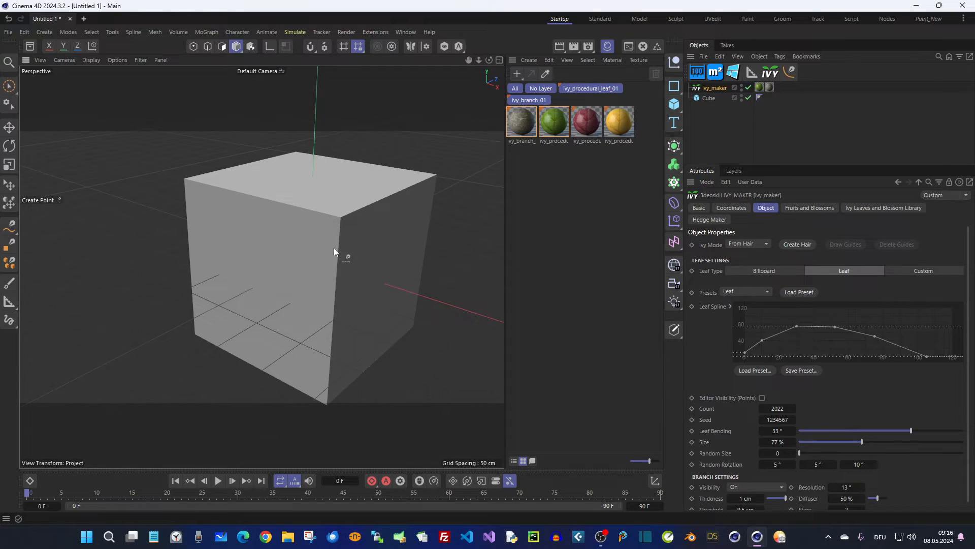
left_click_drag(364, 215, 332, 270, "alt")
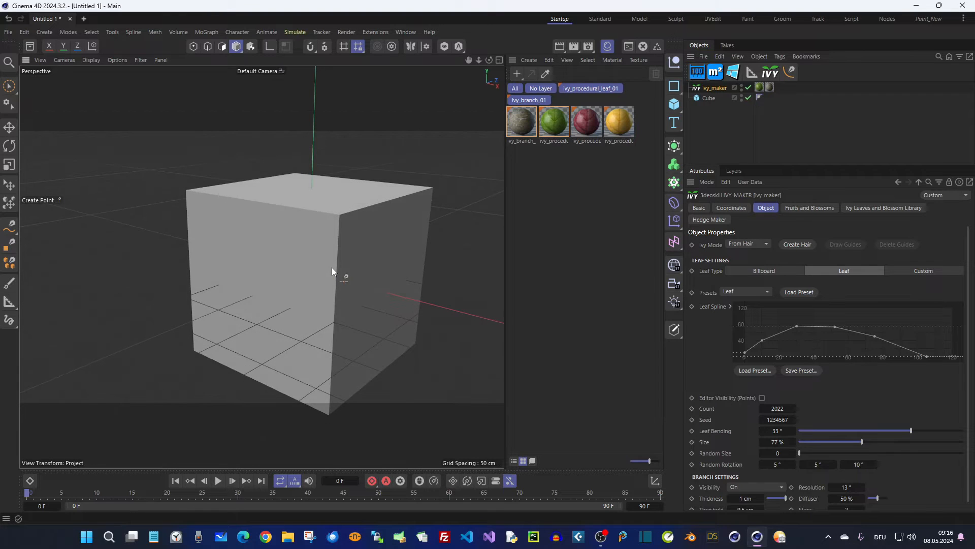
mouse_move(345, 236)
left_mouse_down("alt")
mouse_move(344, 252)
mouse_move(351, 248)
left_mouse_up("alt")
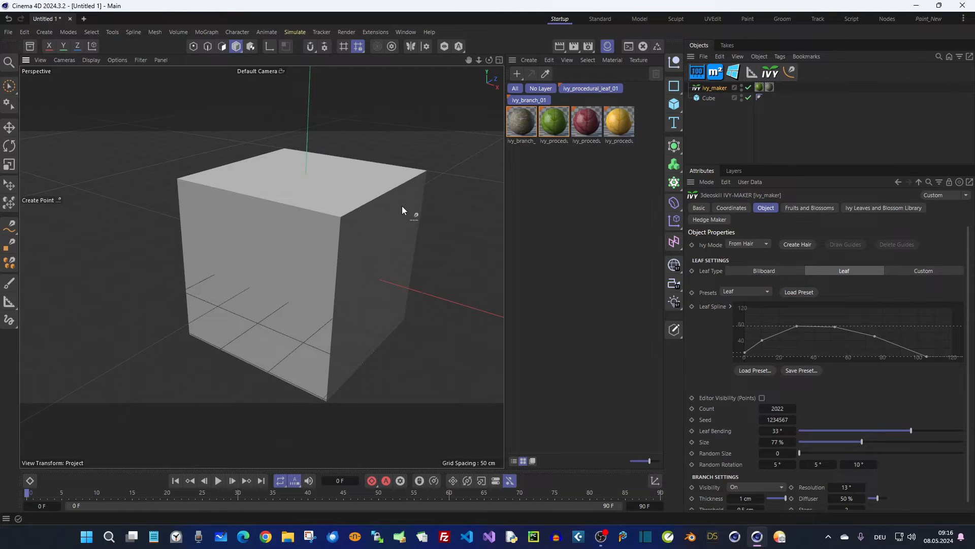
left_click_drag(862, 498, 835, 498)
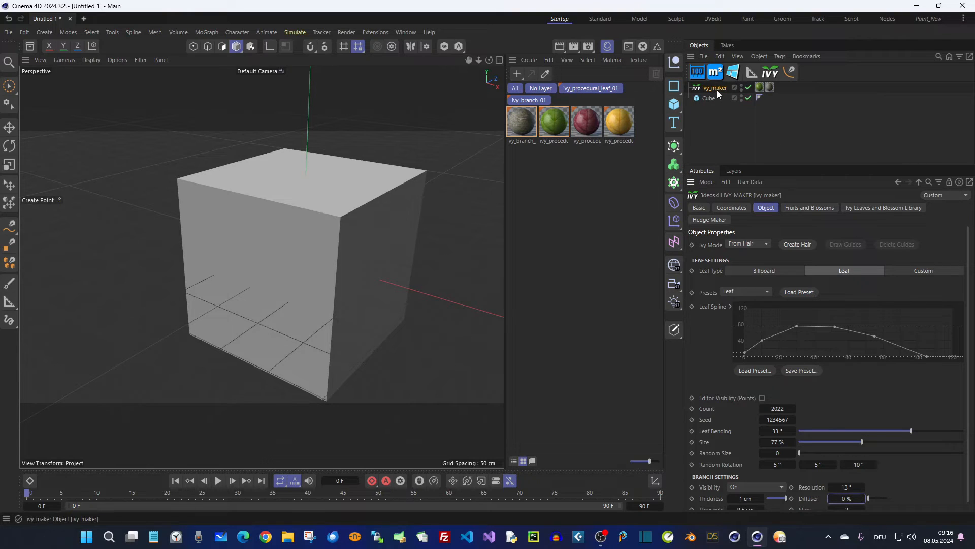
- Create a hair object for the ivy in From Hair mode and link the cube to its guides
left_click(755, 247)
left_click(754, 257)
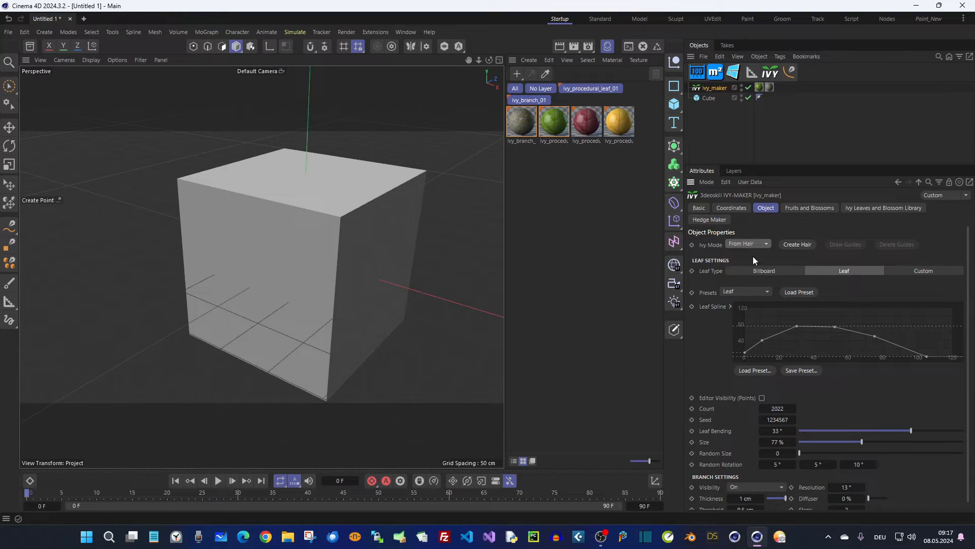
left_click(797, 245)
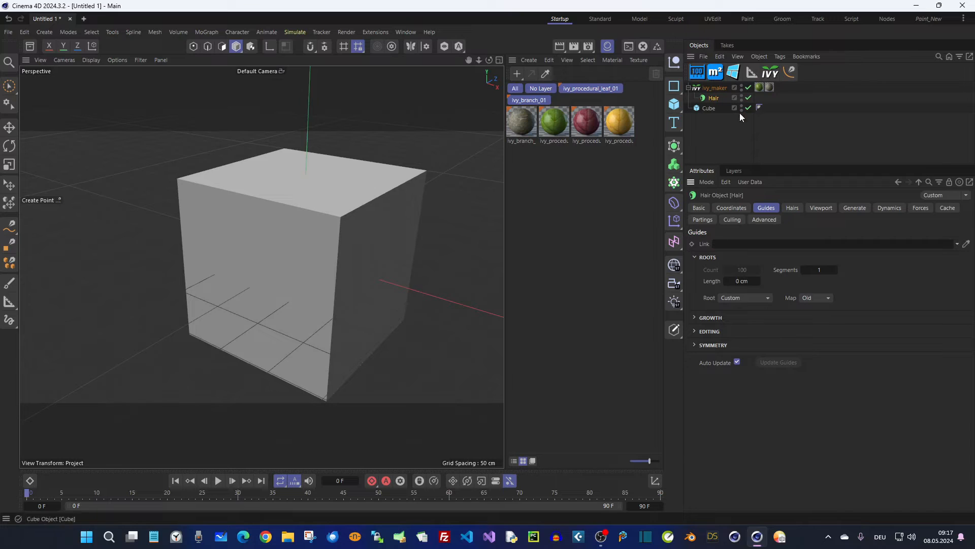
left_click_drag(709, 108, 745, 249)
left_click(745, 100)
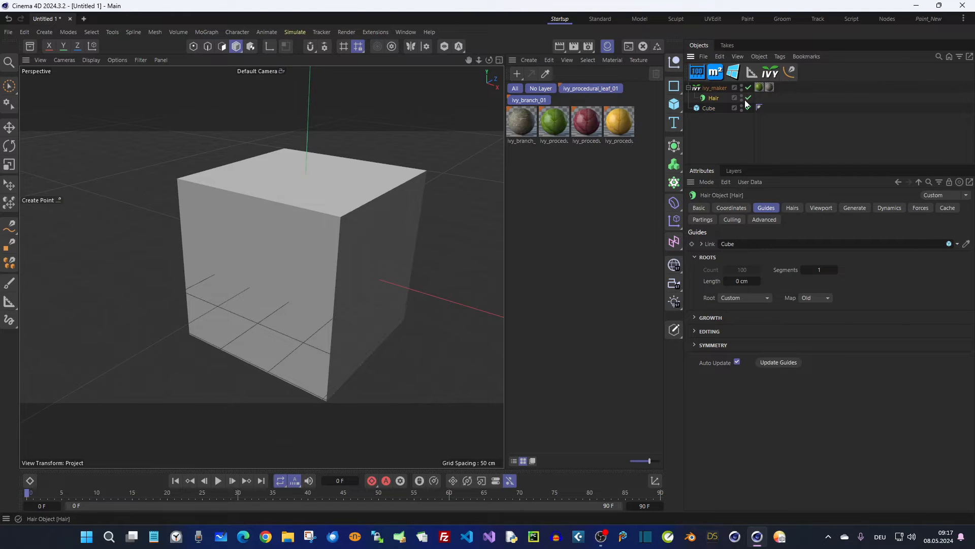
- Clear any existing guides and paint ivy guides over the cube's front, side and upper edges with a 0 cm guide length
left_click(714, 87)
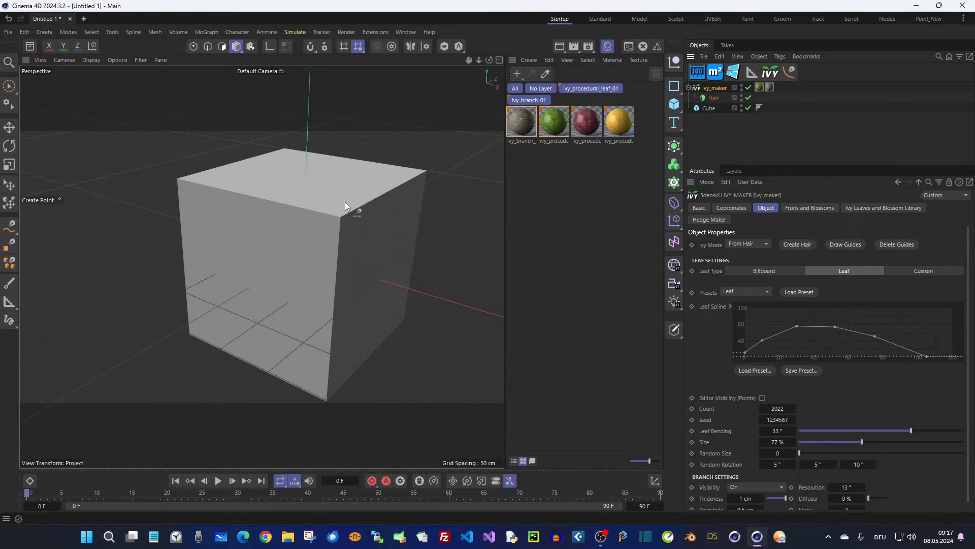
left_click(900, 245)
left_click(842, 245)
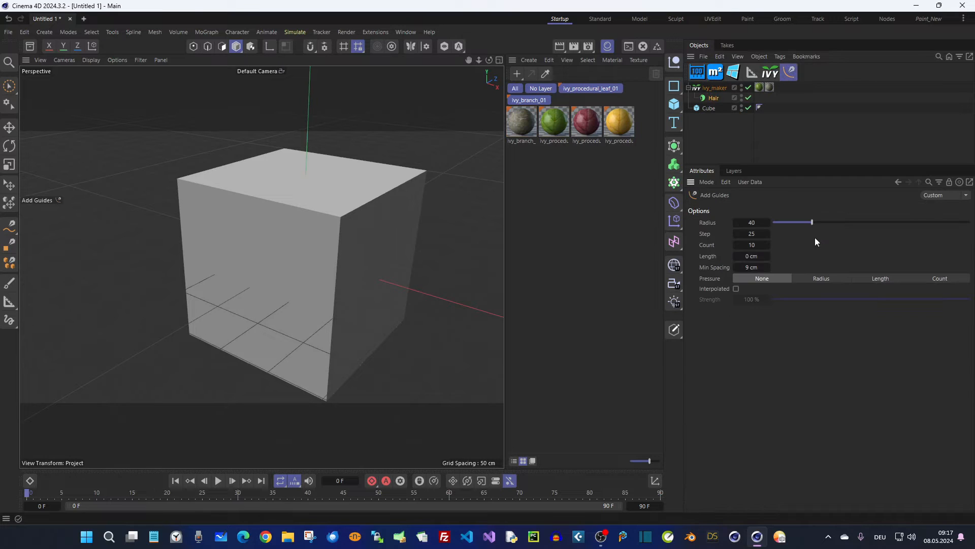
left_click_drag(281, 199, 338, 191, "alt")
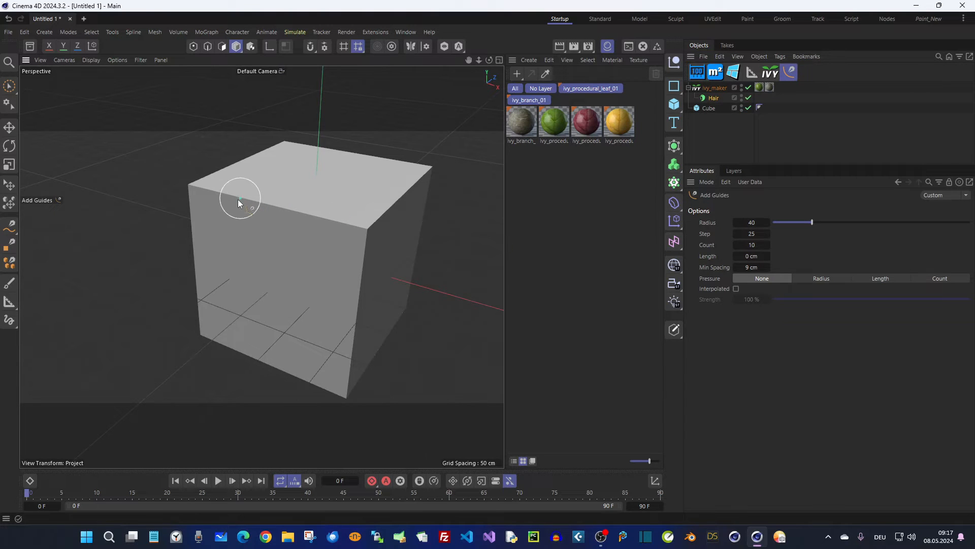
mouse_move(224, 195)
left_mouse_down()
mouse_move(324, 225)
mouse_move(414, 195)
mouse_move(355, 233)
mouse_move(349, 344)
mouse_move(298, 276)
mouse_move(305, 254)
mouse_move(396, 198)
mouse_move(306, 308)
left_mouse_up()
left_click_drag(285, 273, 401, 274, "alt")
mouse_move(318, 244)
left_mouse_down()
mouse_move(298, 255)
mouse_move(277, 334)
mouse_move(269, 298)
mouse_move(286, 287)
left_mouse_up()
mouse_move(289, 285)
left_mouse_down("alt")
mouse_move(226, 276)
mouse_move(276, 284)
left_mouse_up("alt")
mouse_move(306, 250)
left_mouse_down()
mouse_move(320, 240)
mouse_move(305, 279)
left_mouse_up()
left_click_drag(259, 200, 330, 169)
mouse_move(290, 233)
left_mouse_down("alt")
mouse_move(313, 194)
mouse_move(304, 194)
left_mouse_up("alt")
left_click_drag(306, 234, 265, 220, "alt")
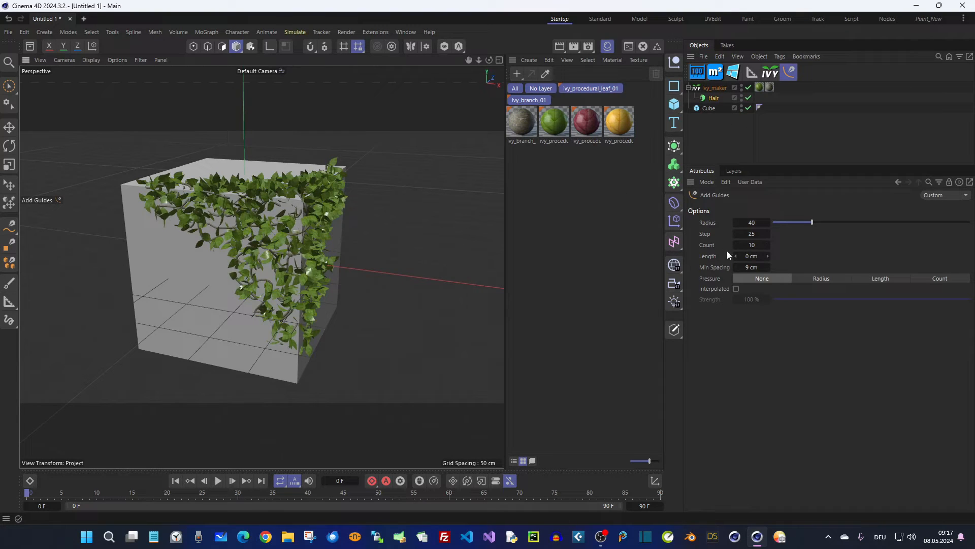
mouse_move(752, 258)
left_mouse_down()
mouse_move(761, 258)
mouse_move(751, 258)
left_mouse_up()
left_click_drag(381, 211, 346, 209, "alt")
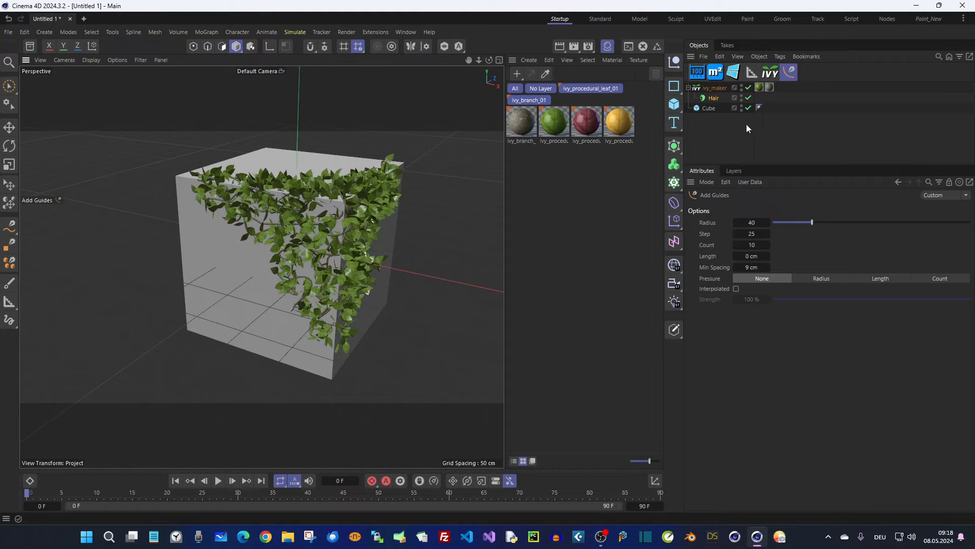
- Select the ivy object and display the viewport with Gouraud shading and lines for a close view of its mesh
left_click(717, 89)
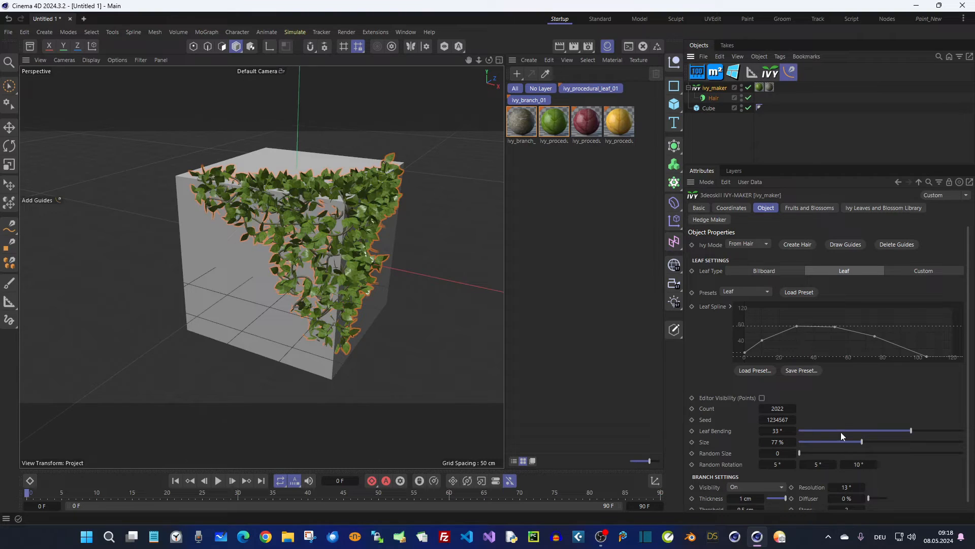
scroll(893, 485, "down", 1)
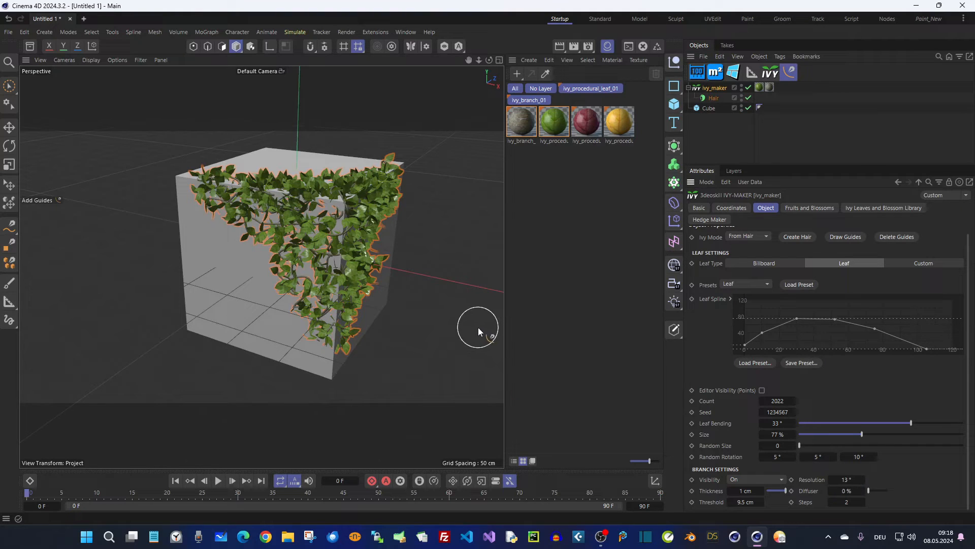
key("n")
key("b")
right_click_drag(367, 261, 401, 212, "alt")
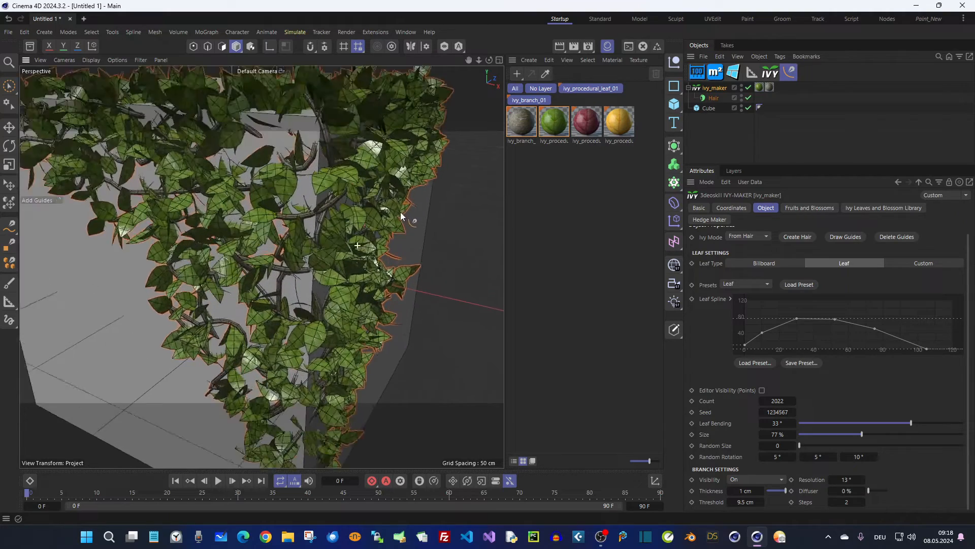
- Set the branch resolution to 11° while temporarily hiding the leaves with Editor Visibility (Points)
left_click(762, 391)
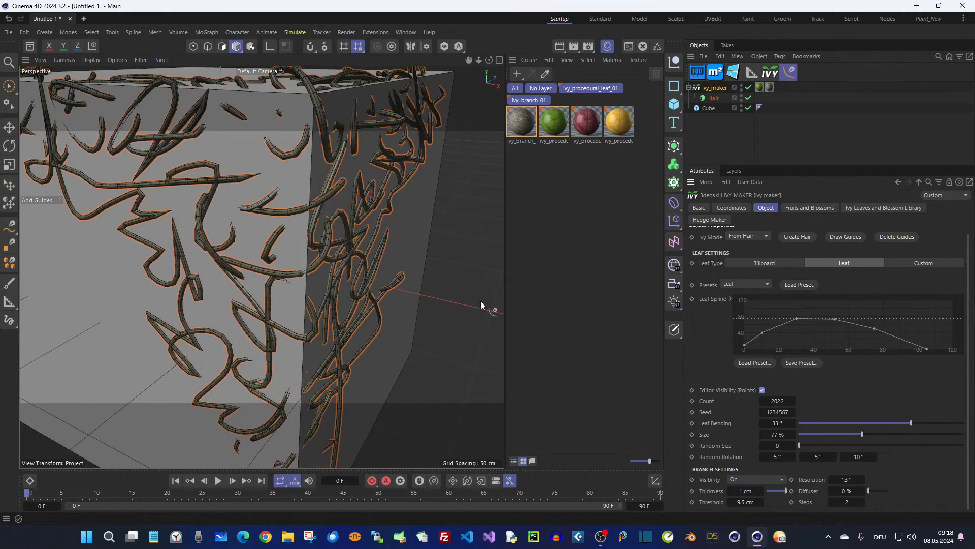
left_click_drag(341, 264, 370, 287, "alt")
right_click_drag(351, 259, 378, 245, "alt")
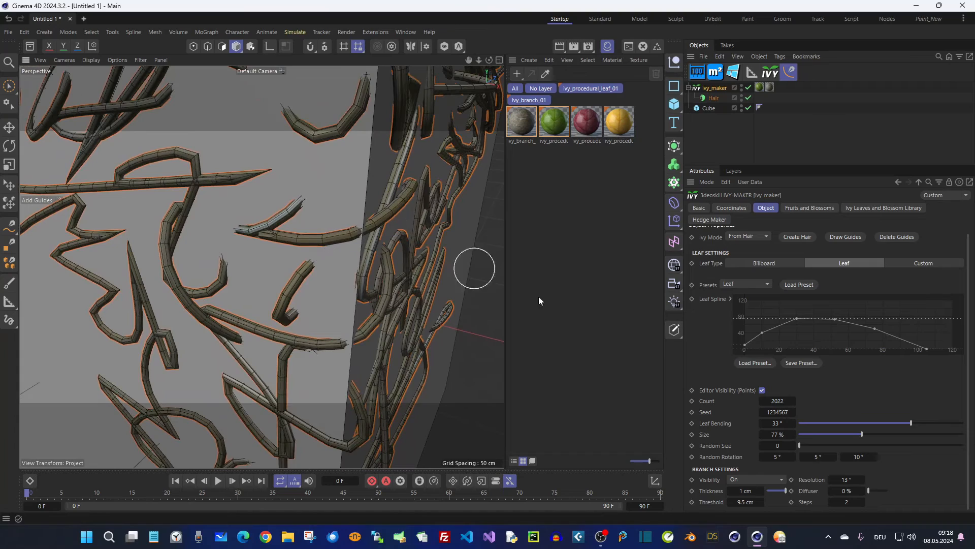
mouse_move(862, 479)
left_mouse_down()
mouse_move(880, 479)
mouse_move(858, 480)
left_mouse_up()
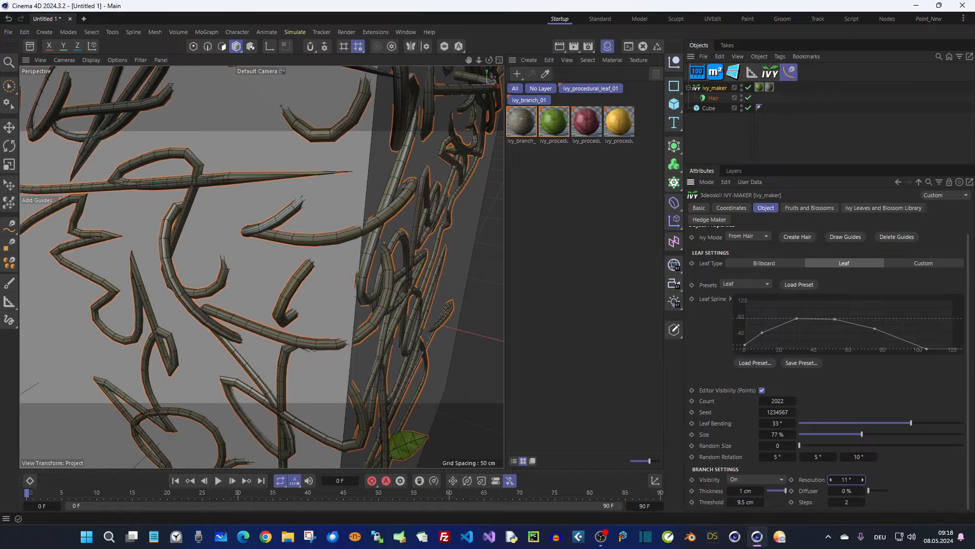
scroll(410, 274, "down", 5)
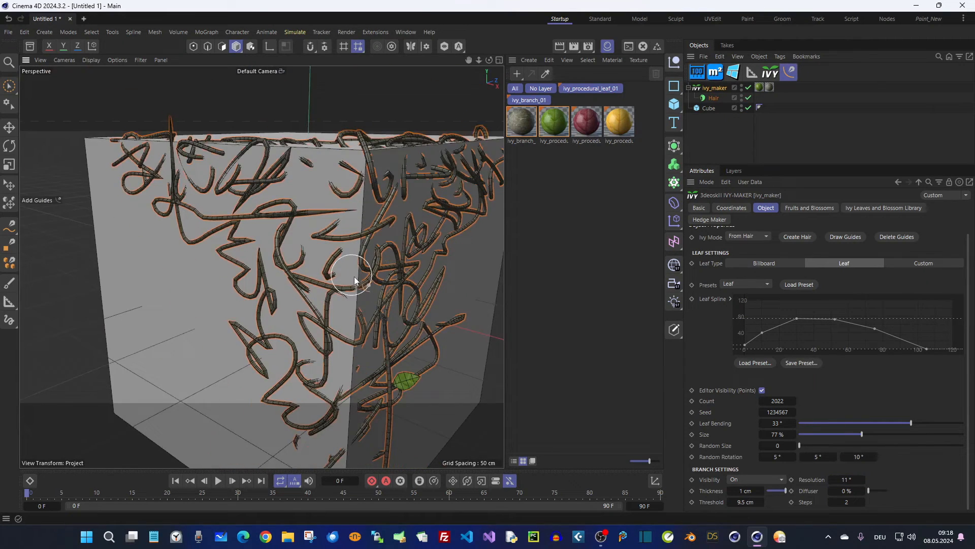
scroll(395, 328, "down", 4)
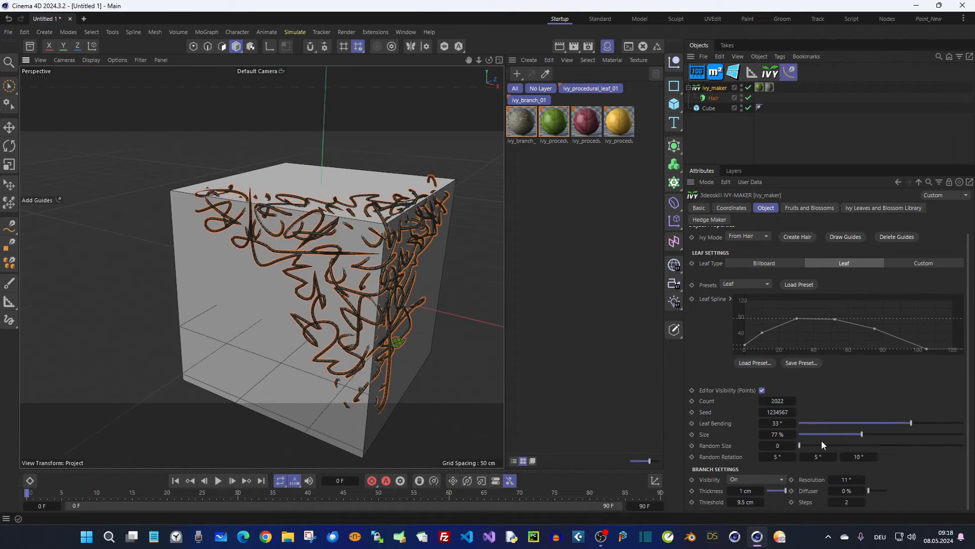
left_click(762, 390)
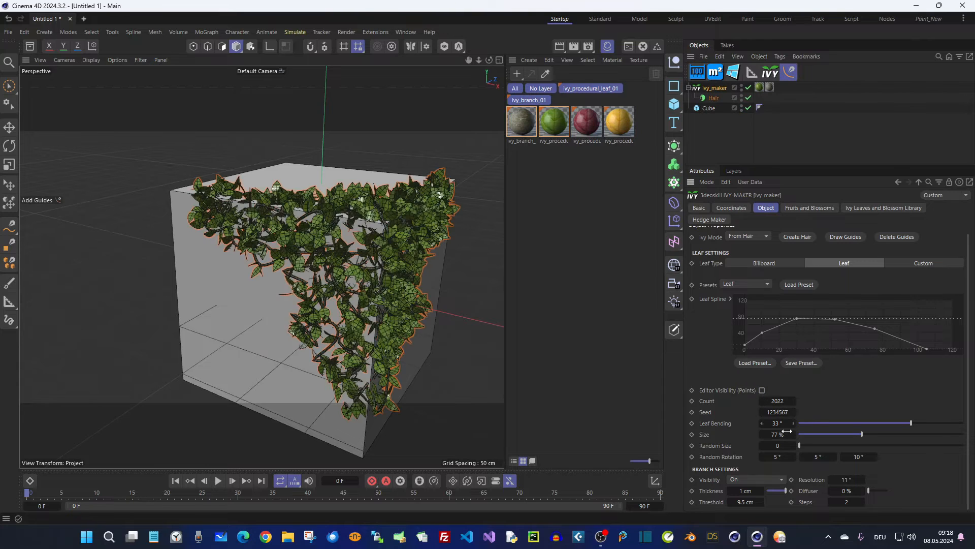
- Set the branch diffuser to 34% and try 3 branch steps
left_click_drag(847, 491, 874, 491)
mouse_move(355, 270)
left_mouse_down("alt")
mouse_move(386, 270)
mouse_move(370, 281)
left_mouse_up("alt")
left_click(861, 502)
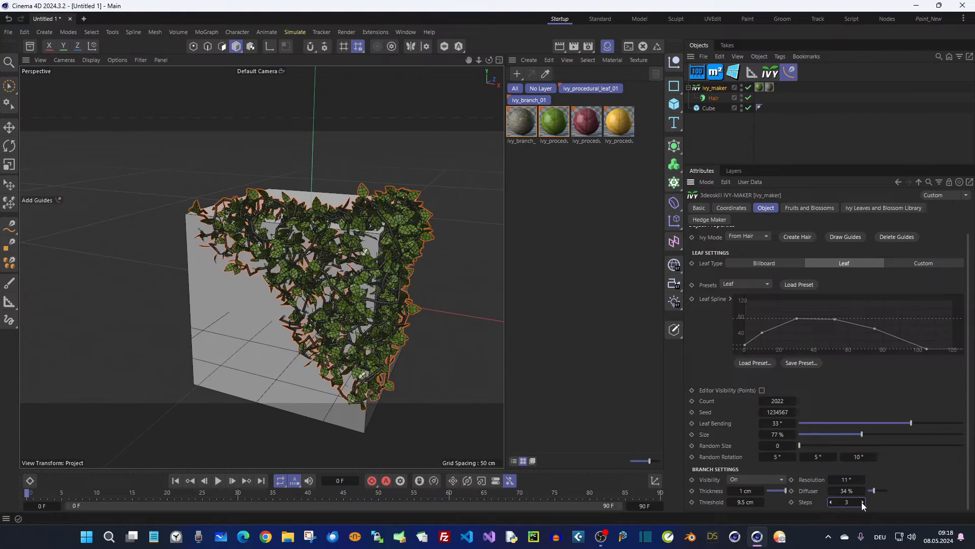
left_click(830, 502)
mouse_move(315, 274)
left_mouse_down("alt")
mouse_move(288, 277)
mouse_move(300, 282)
mouse_move(260, 249)
mouse_move(387, 259)
left_mouse_up("alt")
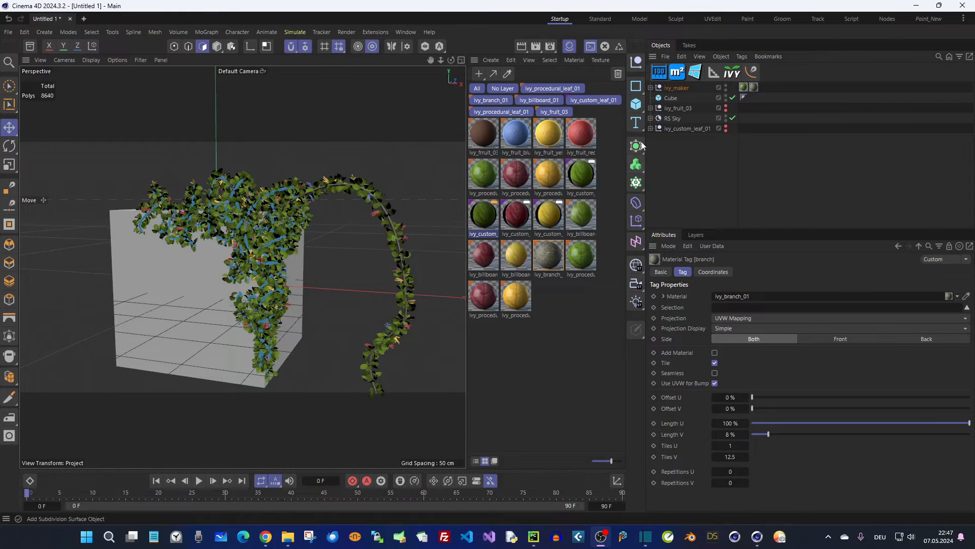
- Add an Ivy Maker object to a new project and open its Hedge Maker settings
left_click(679, 87)
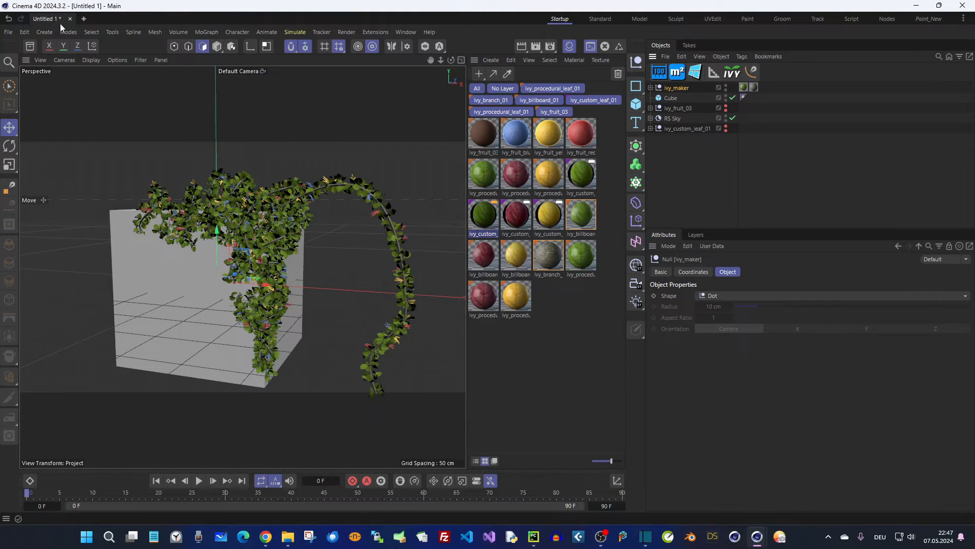
left_click(84, 20)
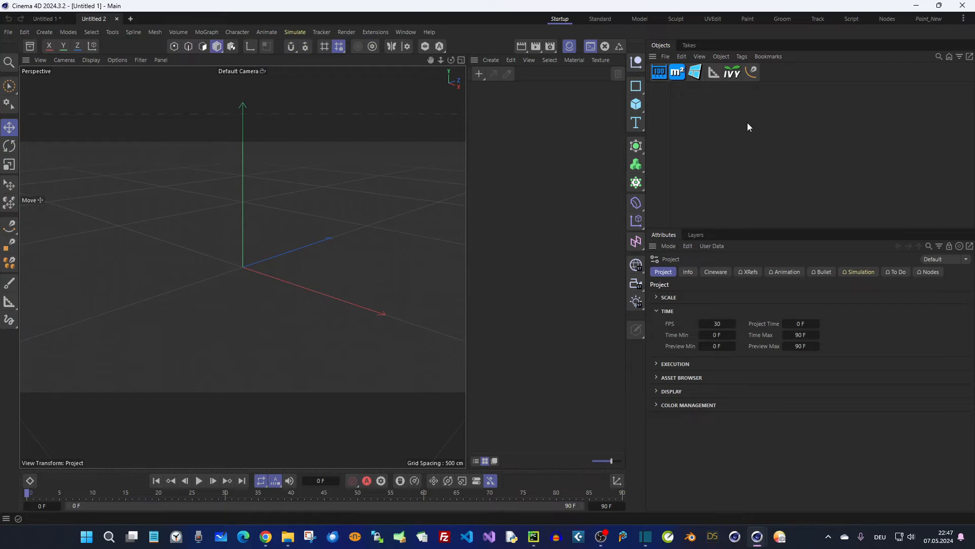
left_click(737, 74)
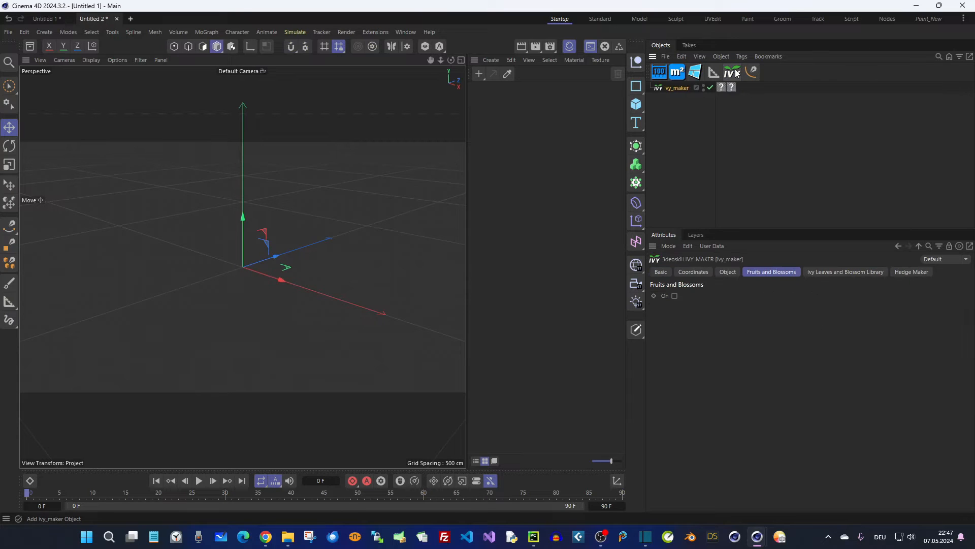
left_click(908, 273)
scroll(279, 257, "up", 4)
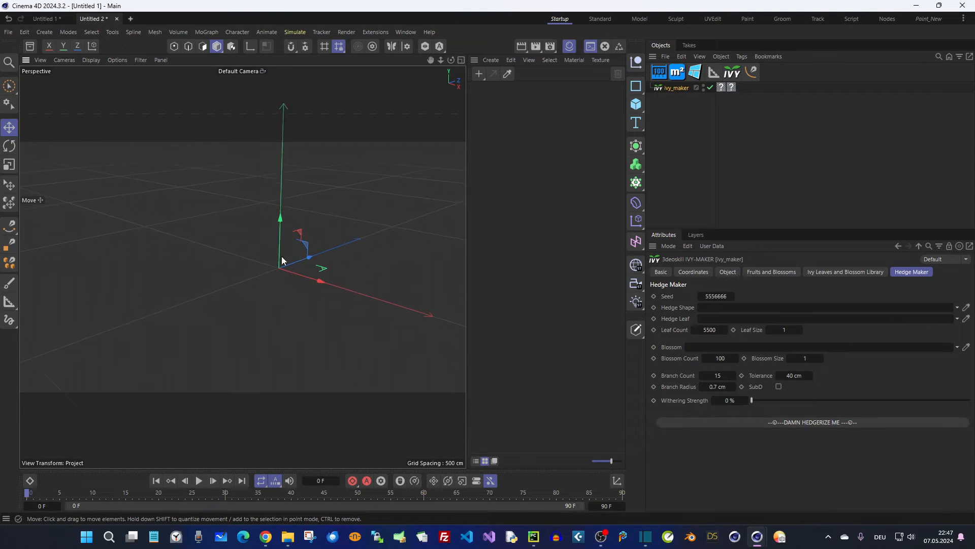
scroll(284, 262, "up", 2)
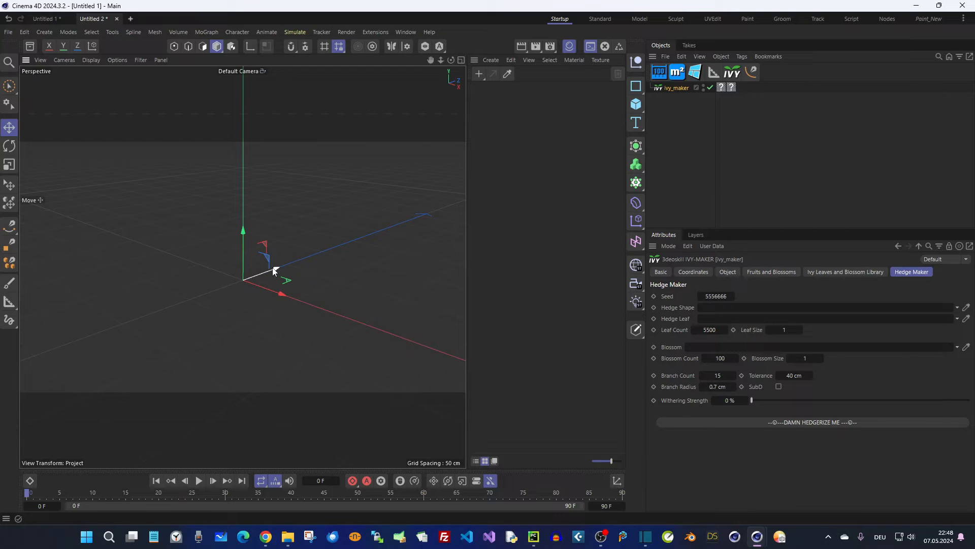
left_click_drag(467, 193, 494, 194)
middle_click_drag(285, 275, 318, 267, "alt")
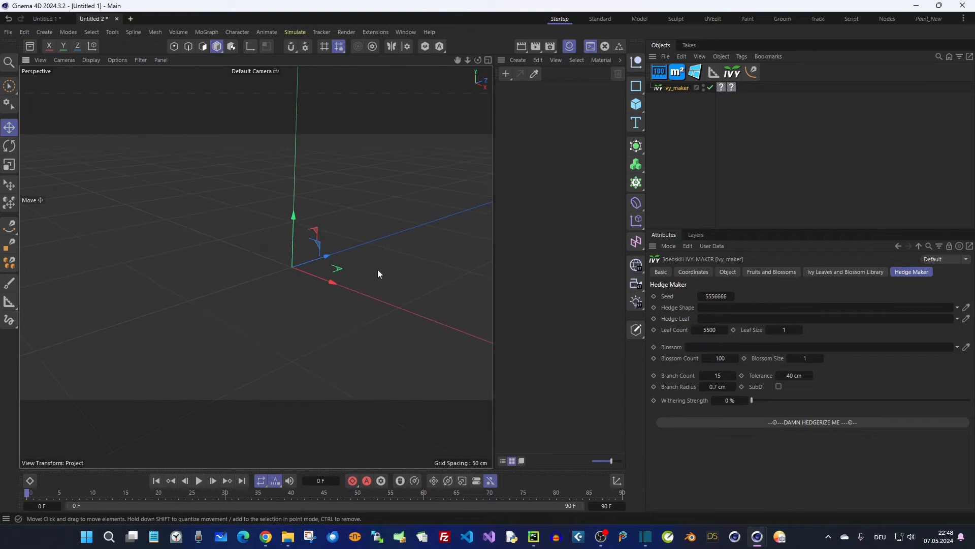
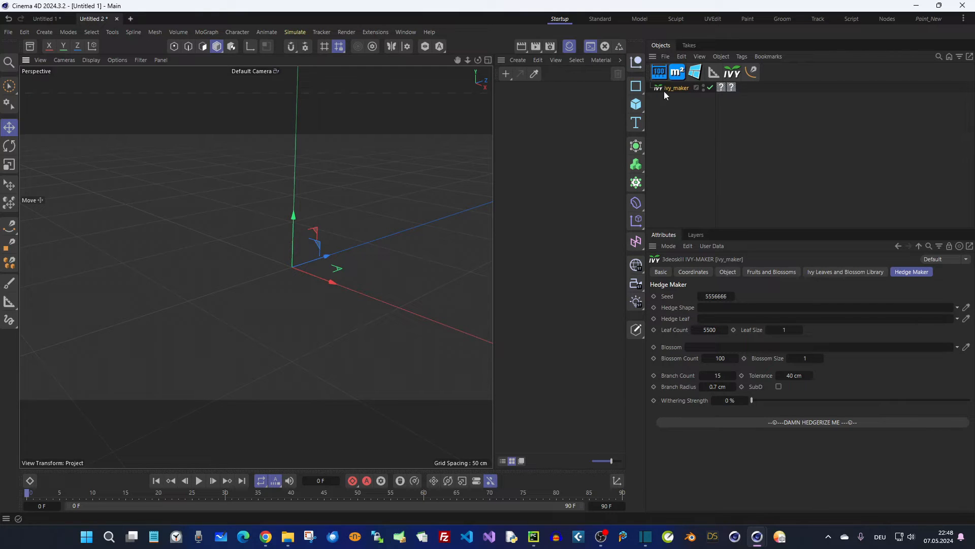
- Add a cube and reduce its depth to about 41.5 cm and its height to about 169 cm
left_click(635, 104)
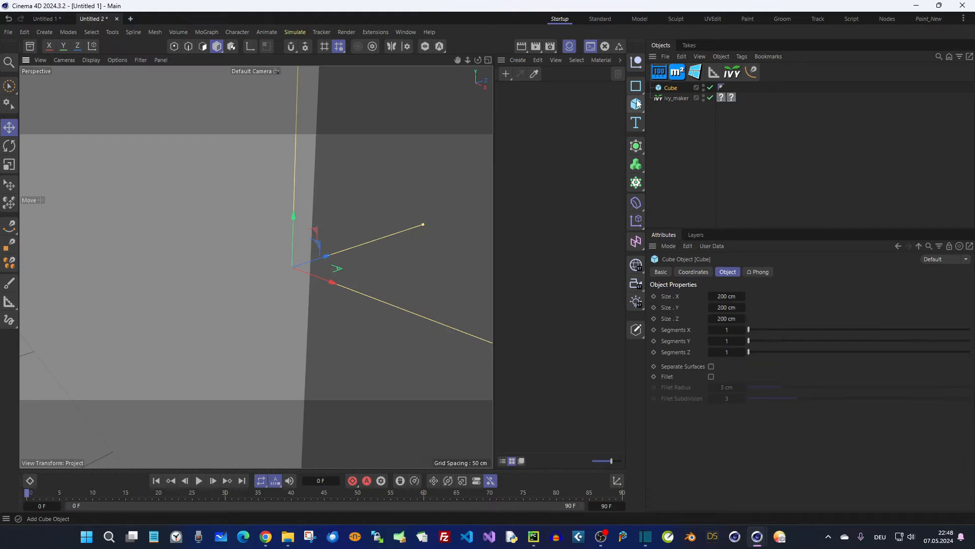
left_click_drag(405, 237, 377, 236, "alt")
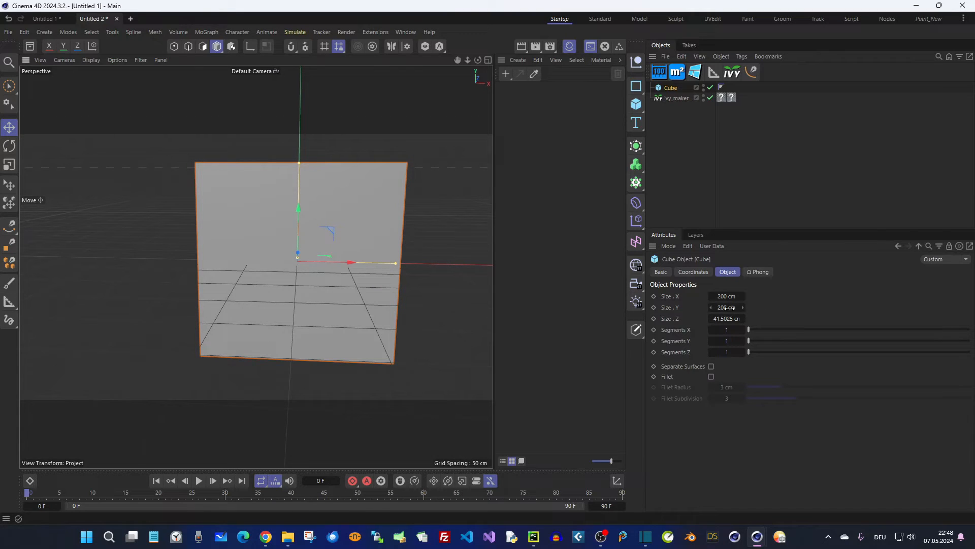
left_click_drag(299, 164, 305, 181)
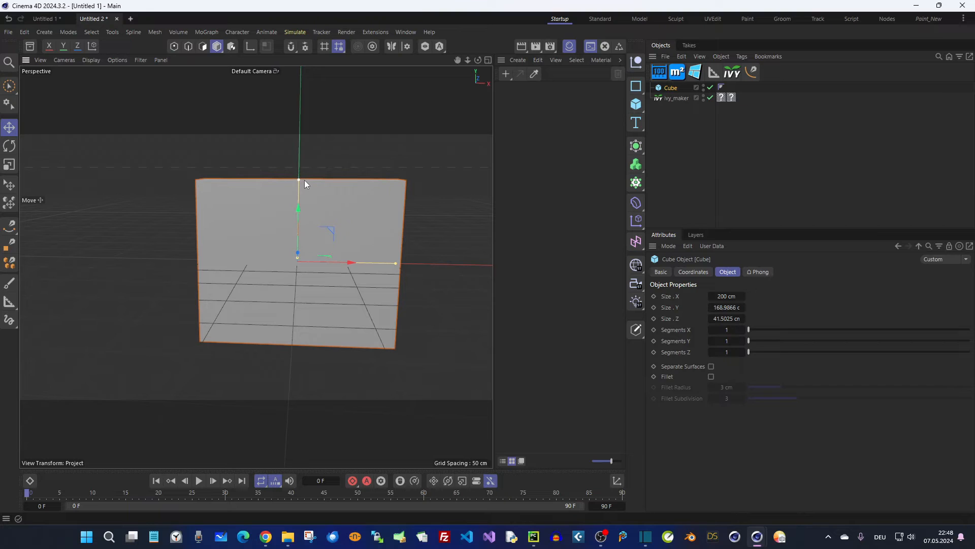
- Set the cube's Size Y to 160 cm and Size X to 300 cm
double_click(719, 308)
type("160")
key("Return")
double_click(726, 296)
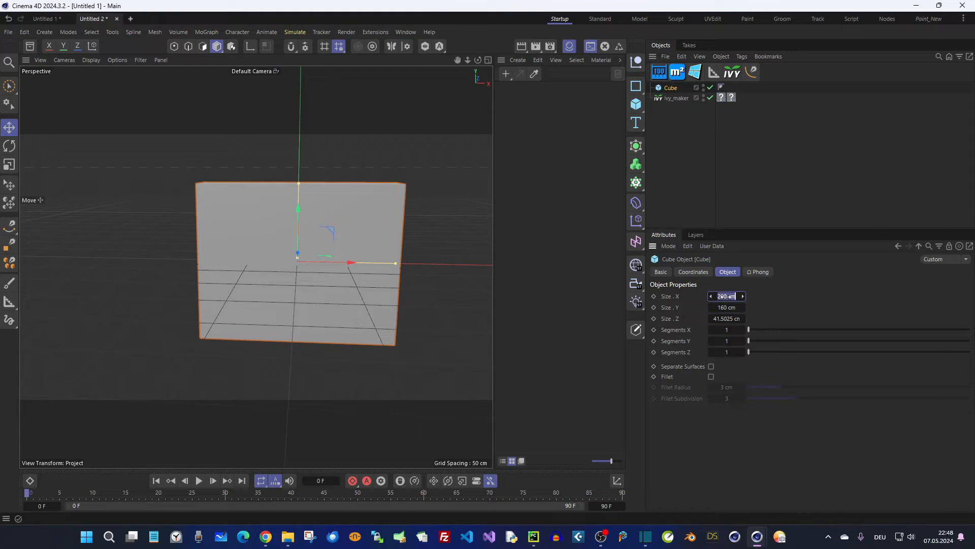
type("30")
key("Return")
left_click_drag(425, 264, 347, 251, "alt")
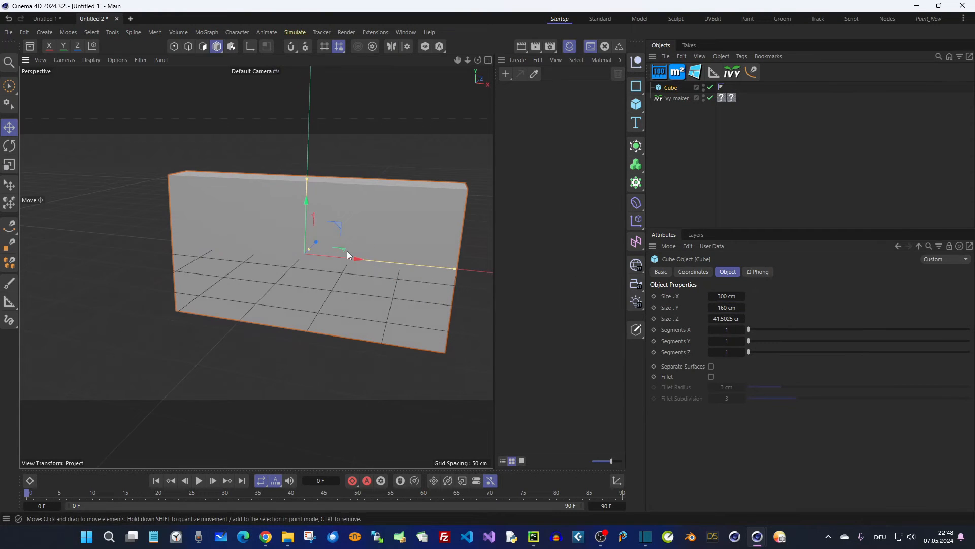
- Make the cube editable and assign it as the Hedge Shape of the ivy_maker object
key("c")
scroll(315, 228, "up", 2)
left_click_drag(319, 227, 322, 232, "alt")
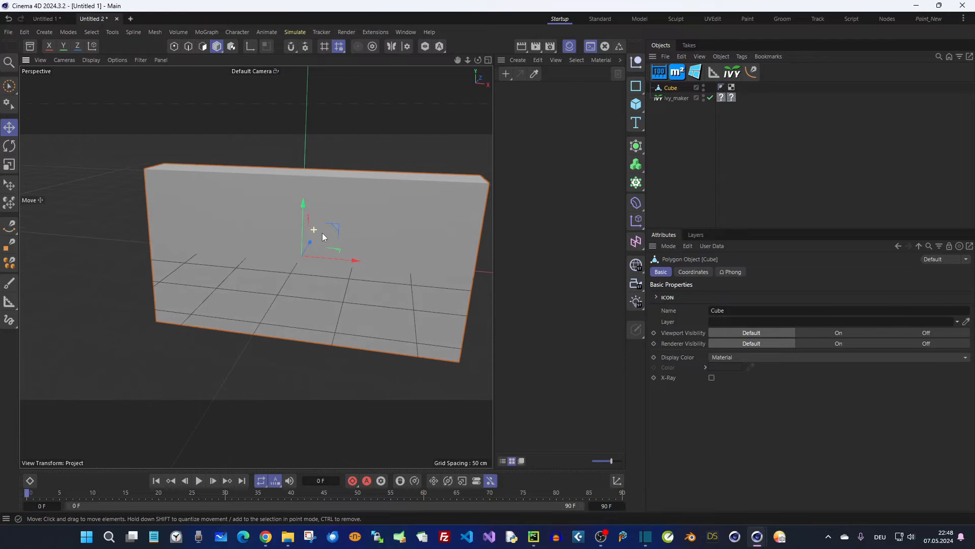
left_click(678, 97)
left_click_drag(669, 87, 701, 312)
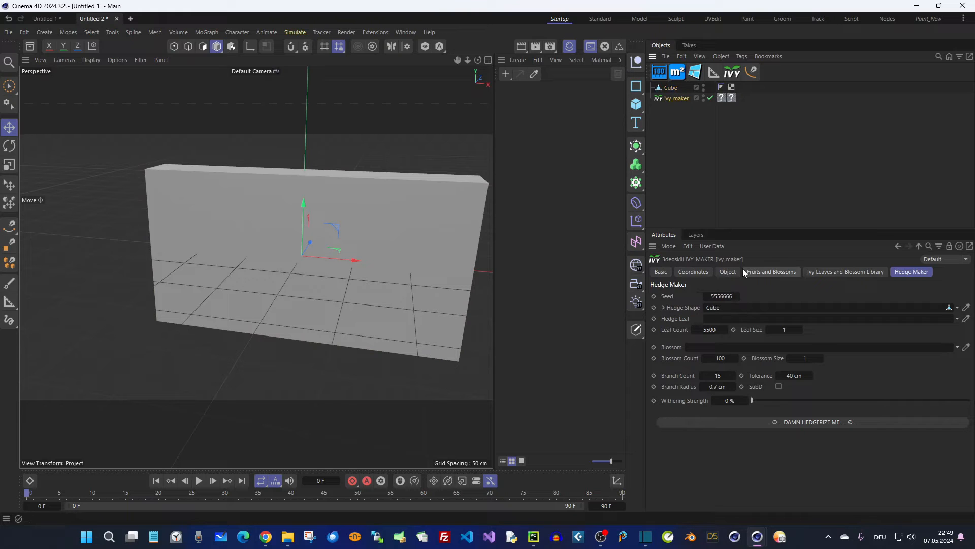
- Load 3D leaf model 1 and blossom 3 from the Ivy Leaves and Blossom Library
left_click(813, 272)
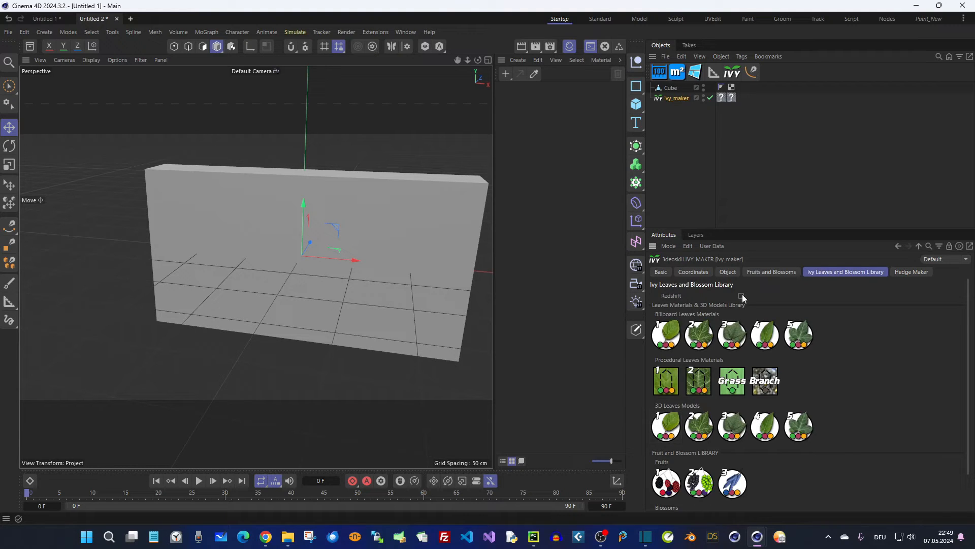
left_click(672, 431)
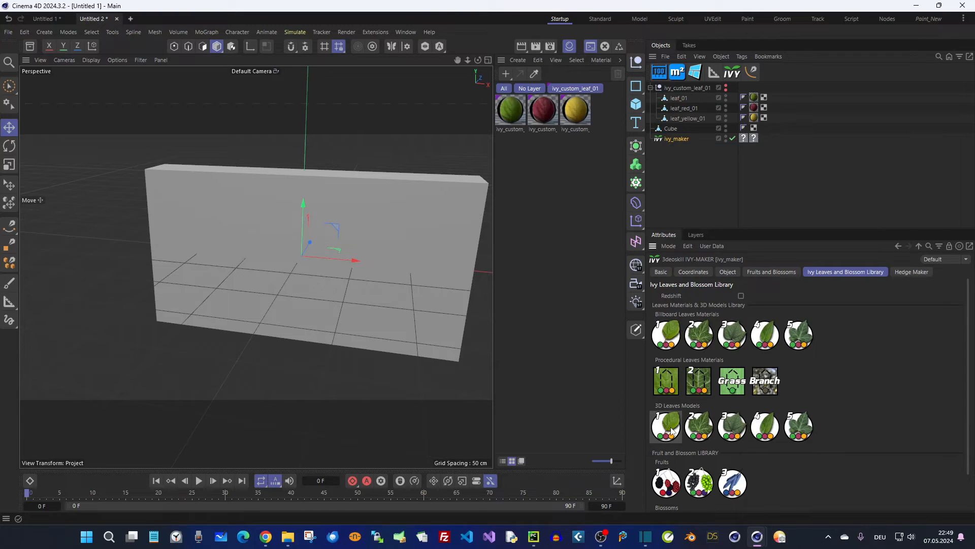
scroll(715, 456, "down", 1)
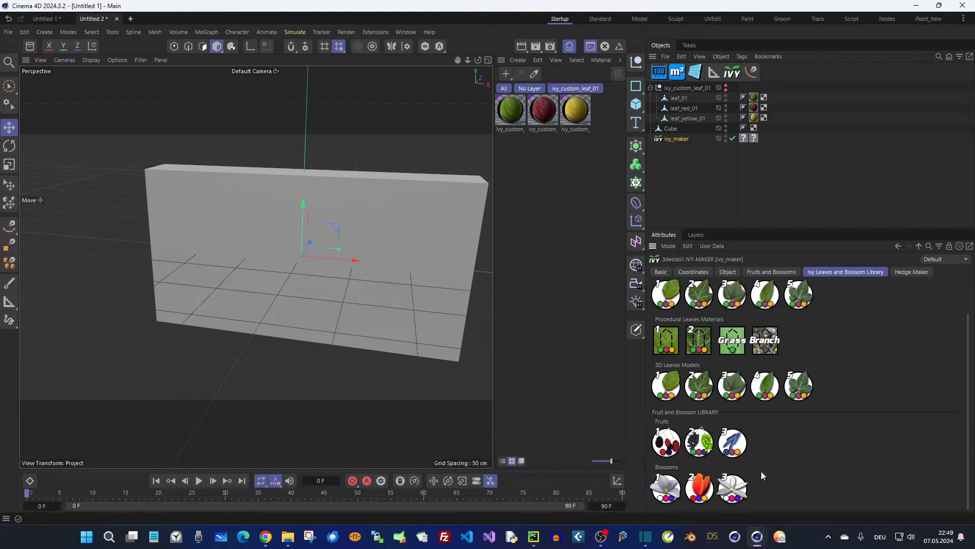
left_click(735, 485)
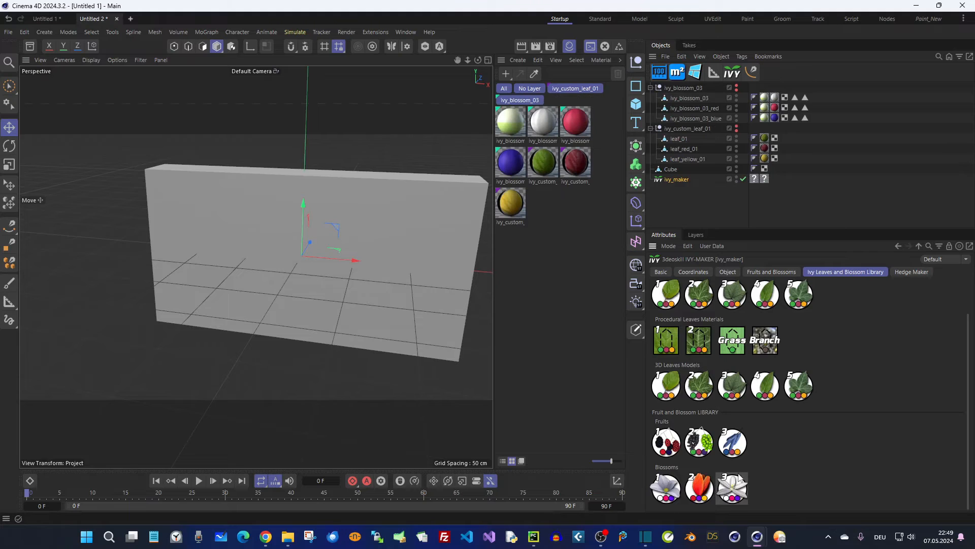
- Assign leaf_01 as the Hedge Leaf and ivy_blossom_03 as the Blossom in the Hedge Maker settings
left_click(772, 273)
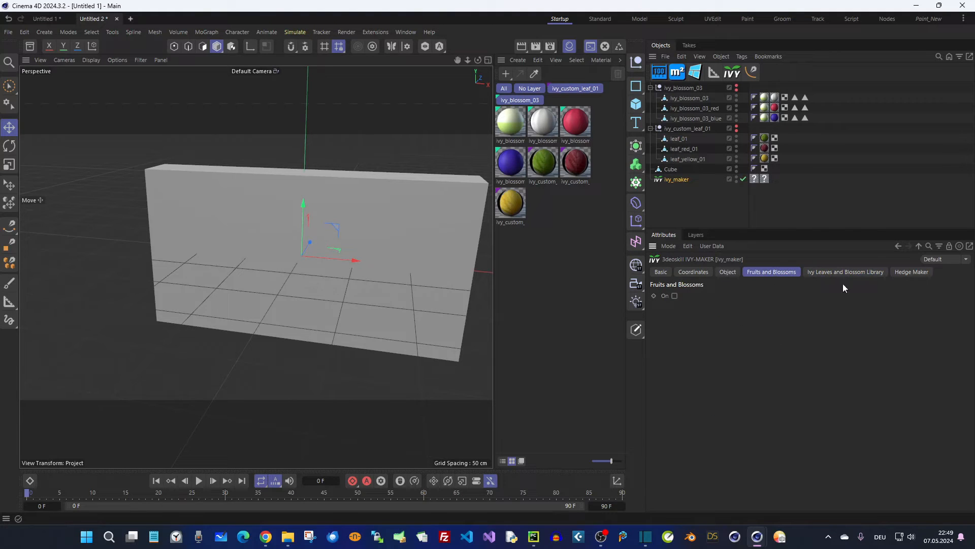
left_click(902, 273)
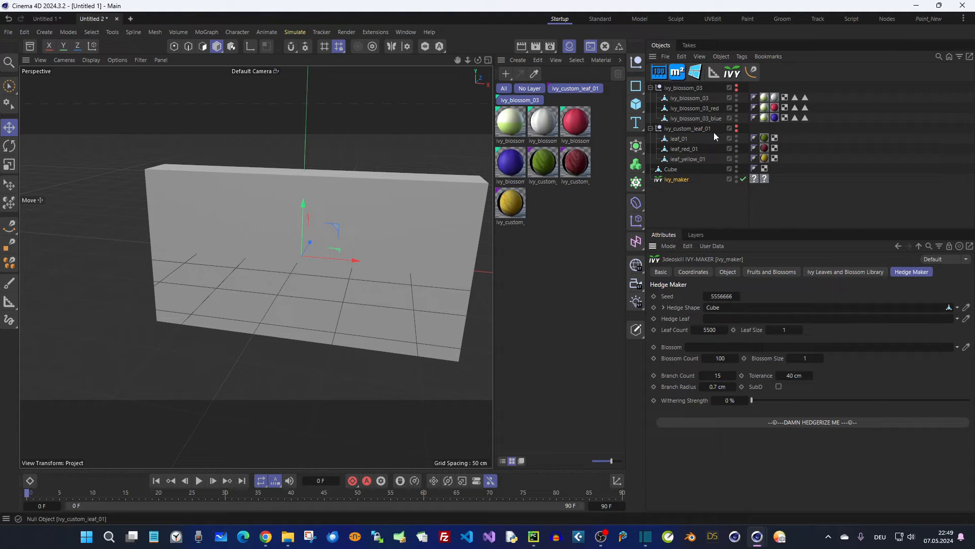
left_click_drag(694, 144, 731, 318)
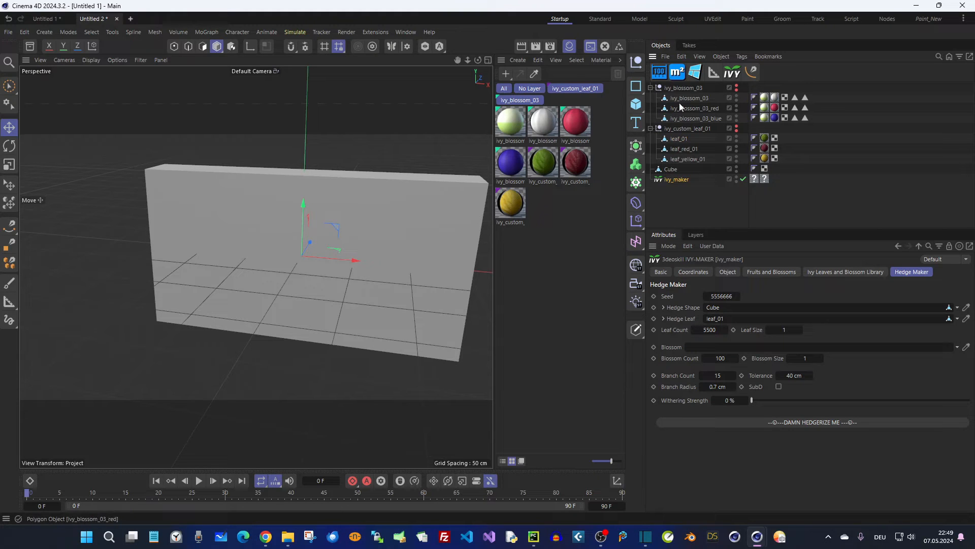
left_click_drag(684, 99, 711, 347)
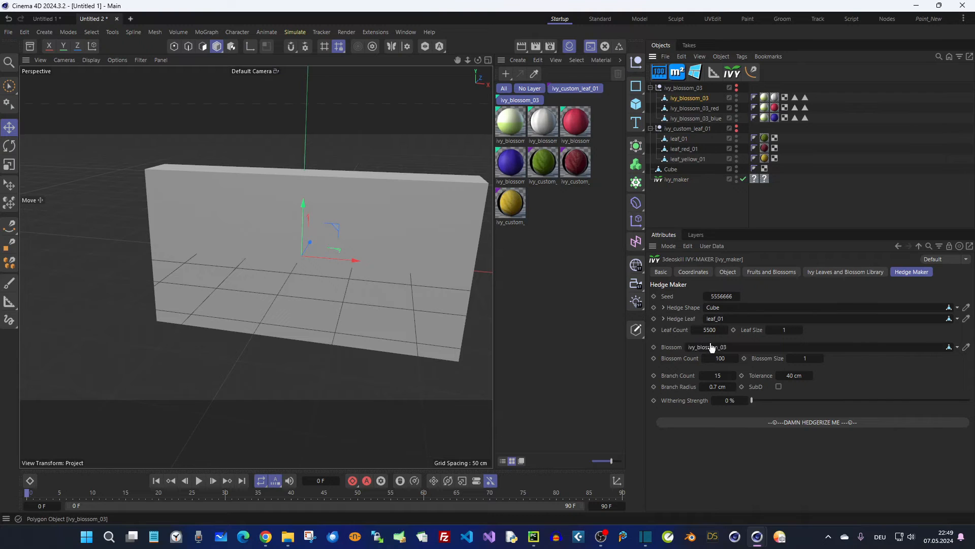
- Move the ivy_blossom_03 and ivy_custom_leaf_01 groups below ivy_maker in the object list
left_click(679, 89)
left_click(682, 128, "shift")
left_click_drag(681, 90, 687, 199)
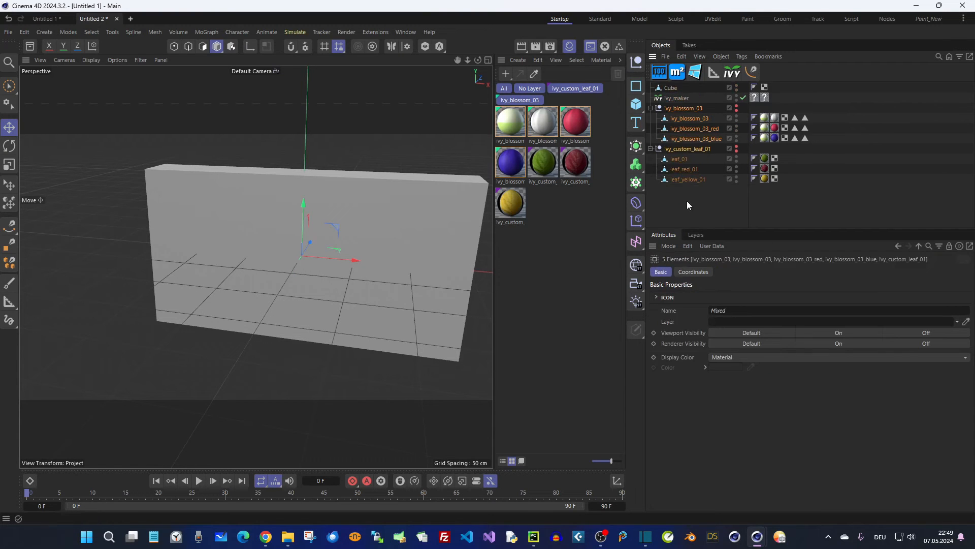
- Set the Hedge Maker's leaf size to 0.83 and blossom count to 257
left_click(681, 97)
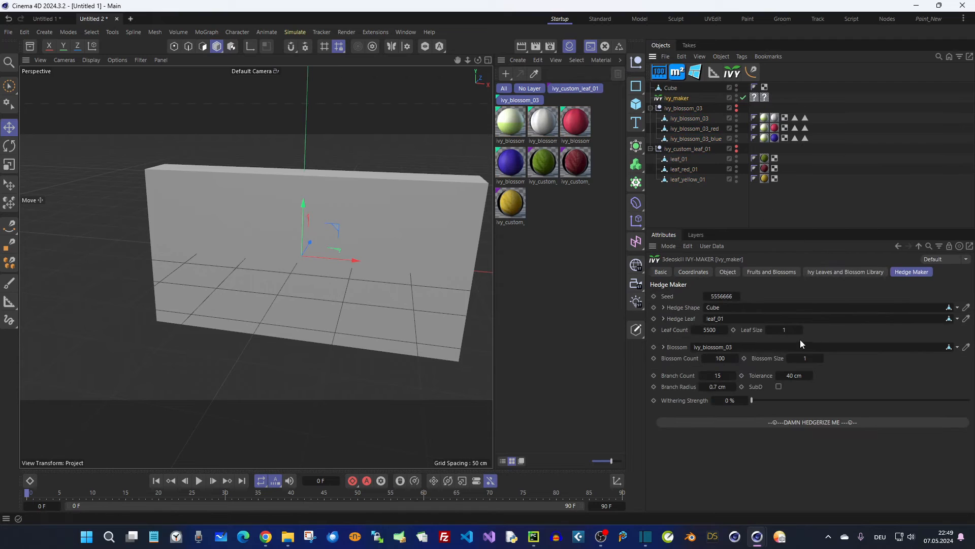
left_click_drag(777, 333, 776, 332)
left_click_drag(720, 358, 726, 357)
- Scale the cube along Z to a depth of about 32.6 cm, with the coordinate values displayed
left_click_drag(298, 213, 386, 229, "alt")
left_click(670, 88)
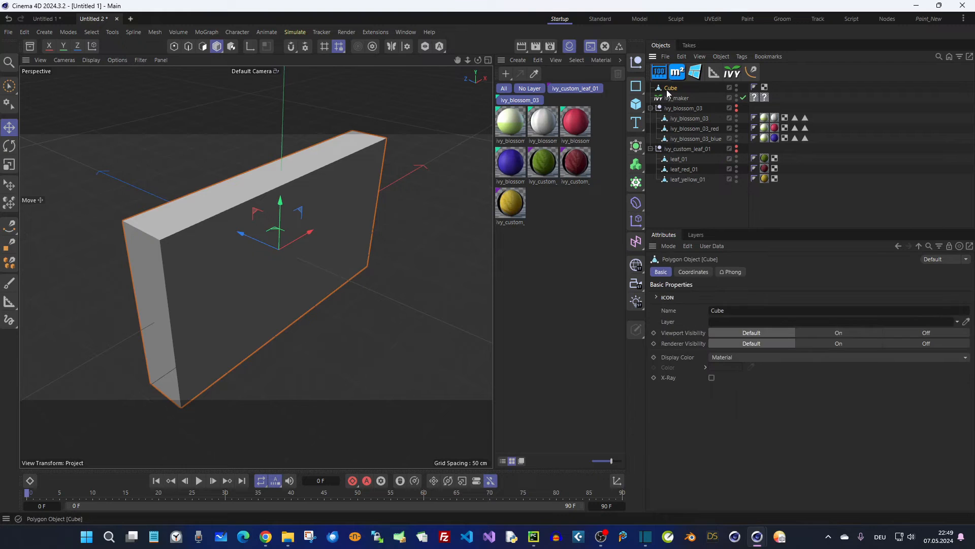
key("t")
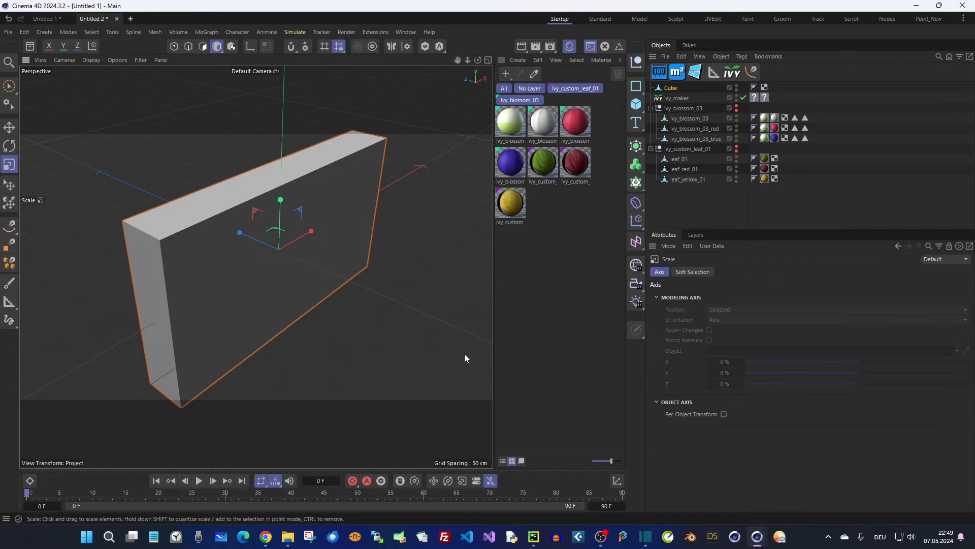
left_click(617, 480)
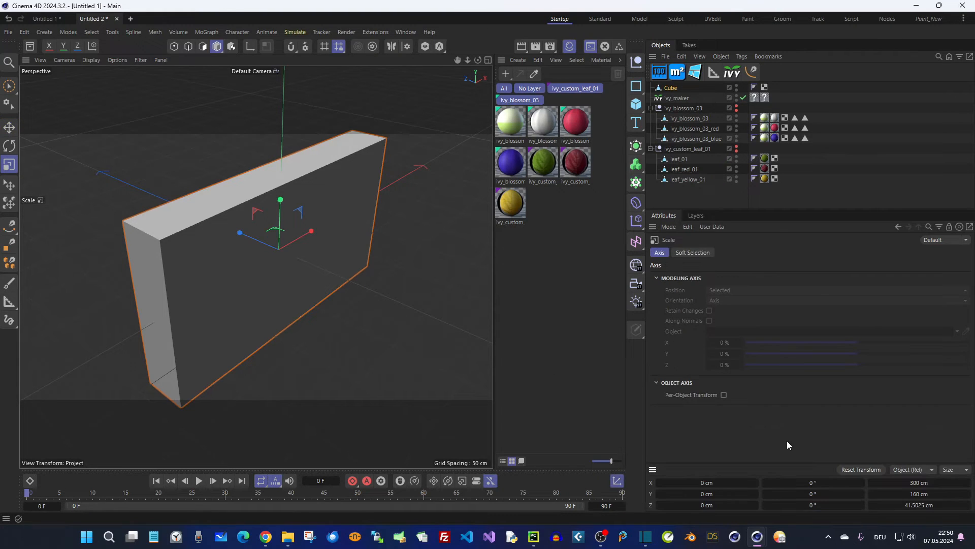
left_click_drag(239, 233, 255, 240)
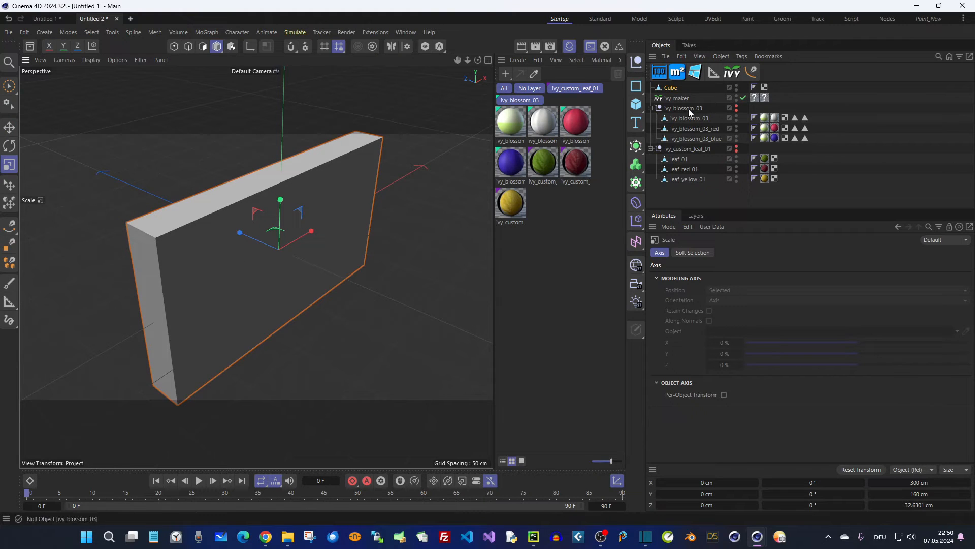
left_click_drag(480, 189, 340, 194, "alt")
- Set the Hedge Maker's blossom size to 1.03 and hide the cube
left_click(679, 98)
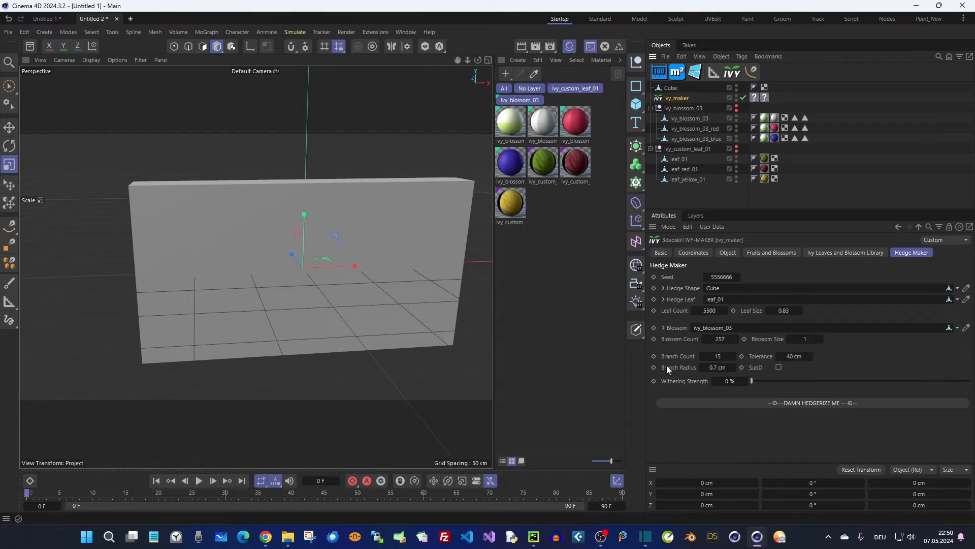
left_click_drag(413, 270, 382, 275, "alt")
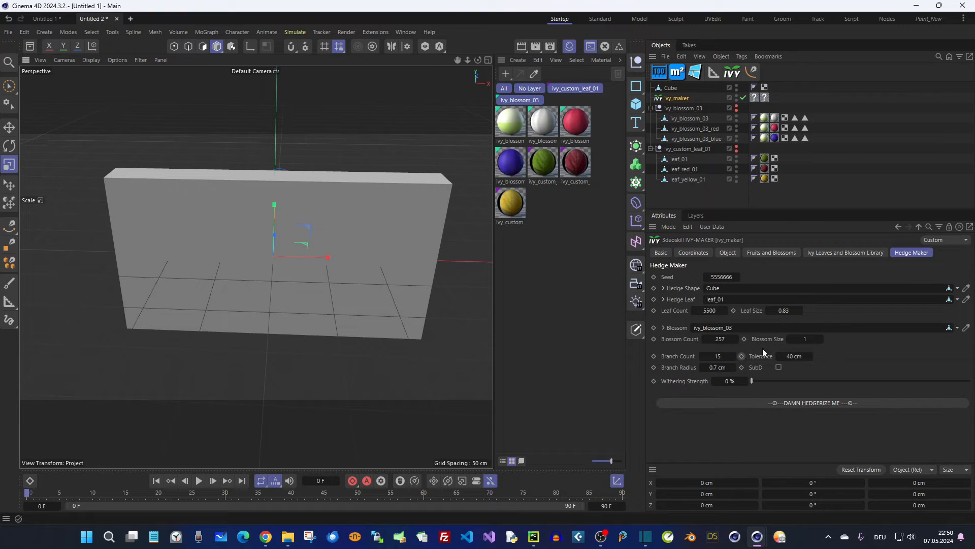
left_click_drag(808, 340, 810, 340)
left_click(737, 86)
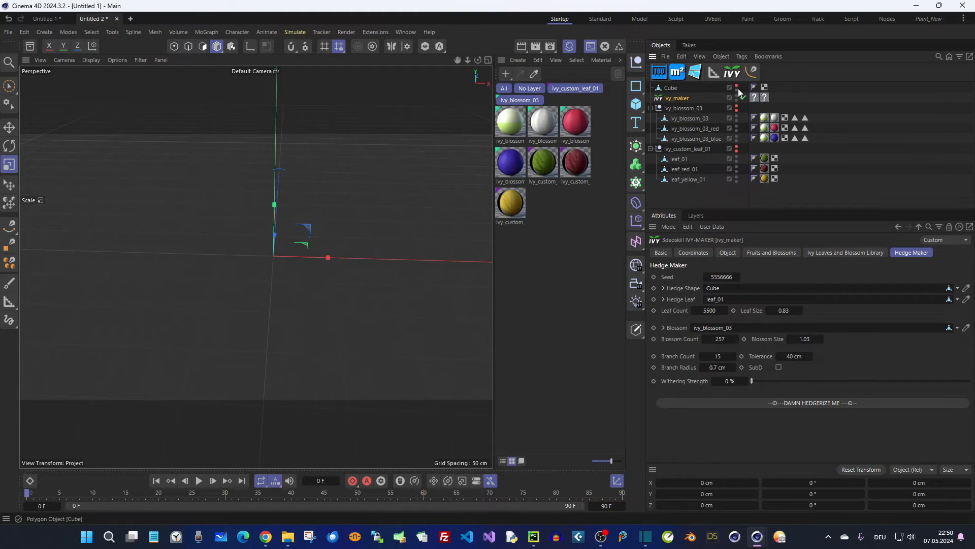
- Generate the hedge from the cube and expand the Hedge-Cube group
left_click(815, 404)
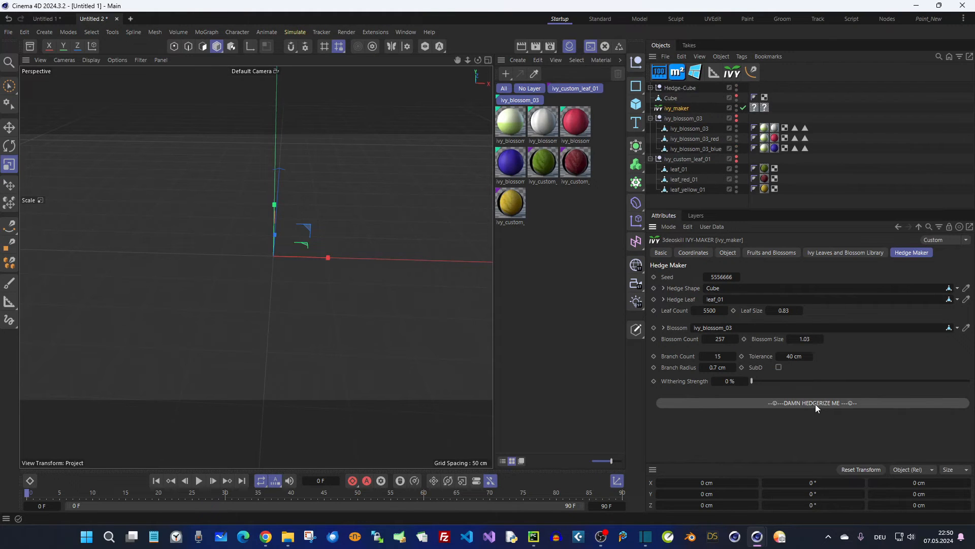
mouse_move(315, 227)
left_mouse_down("alt")
mouse_move(291, 221)
mouse_move(316, 225)
left_mouse_up("alt")
left_click(650, 88)
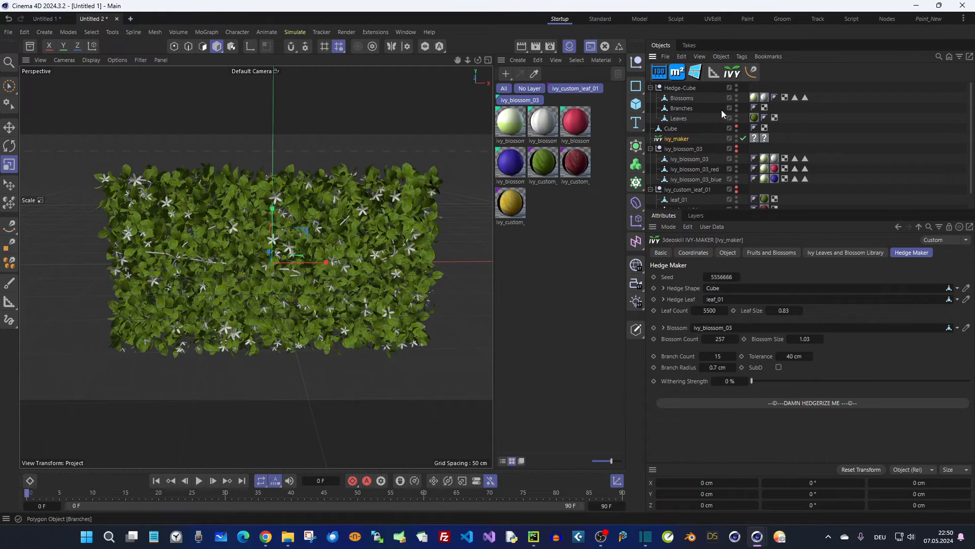
- Load the Branch material, apply it to the hedge's Branches object and set its Length V to 10%
left_click(831, 253)
left_click(766, 361)
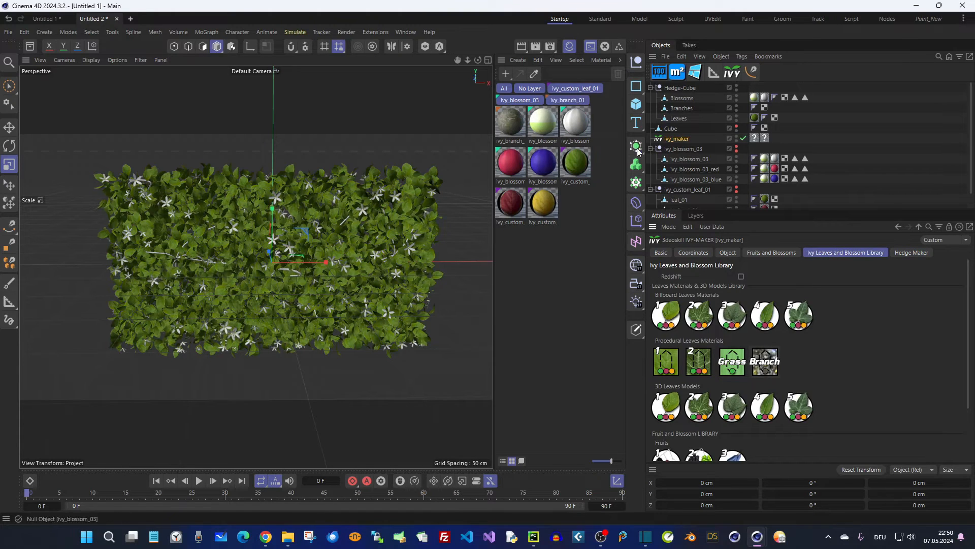
left_click_drag(518, 137, 775, 108)
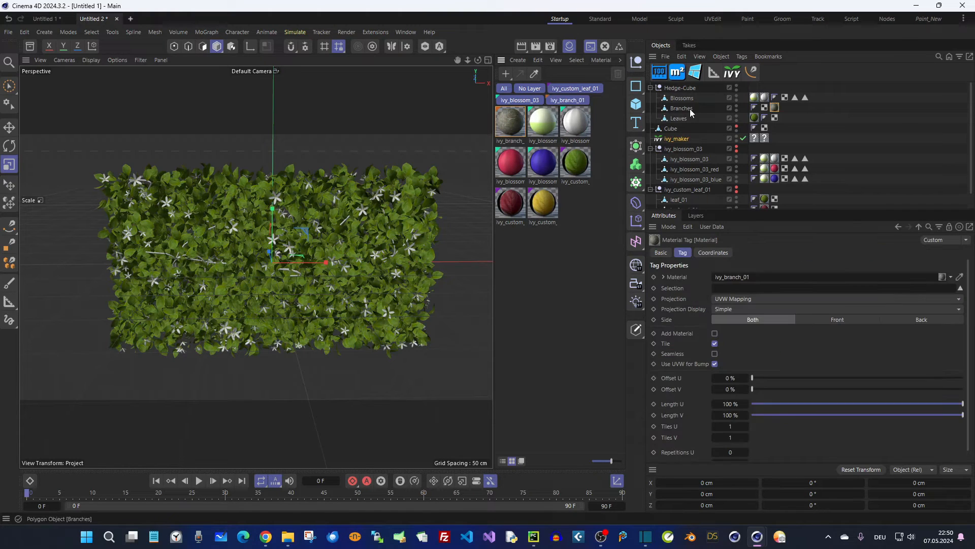
left_click(729, 415)
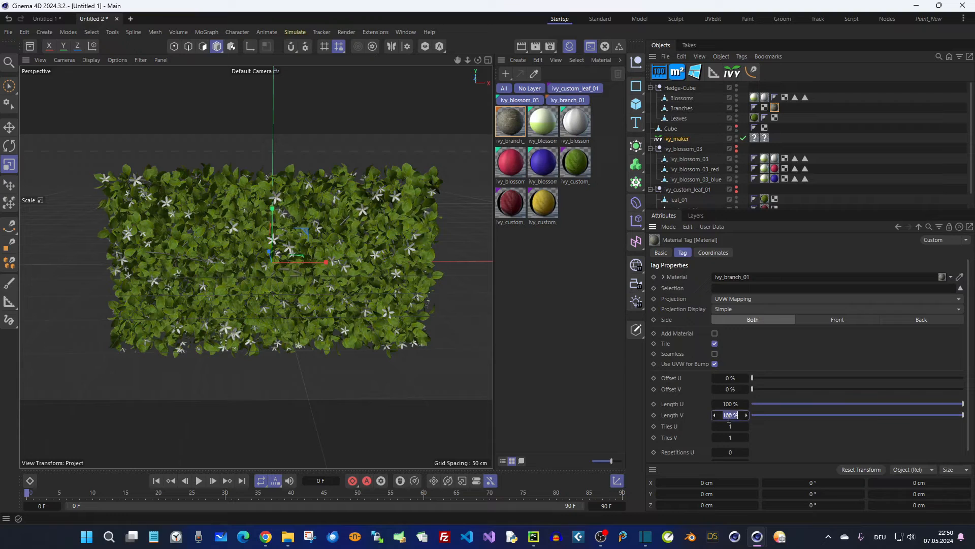
type("10")
key("Return")
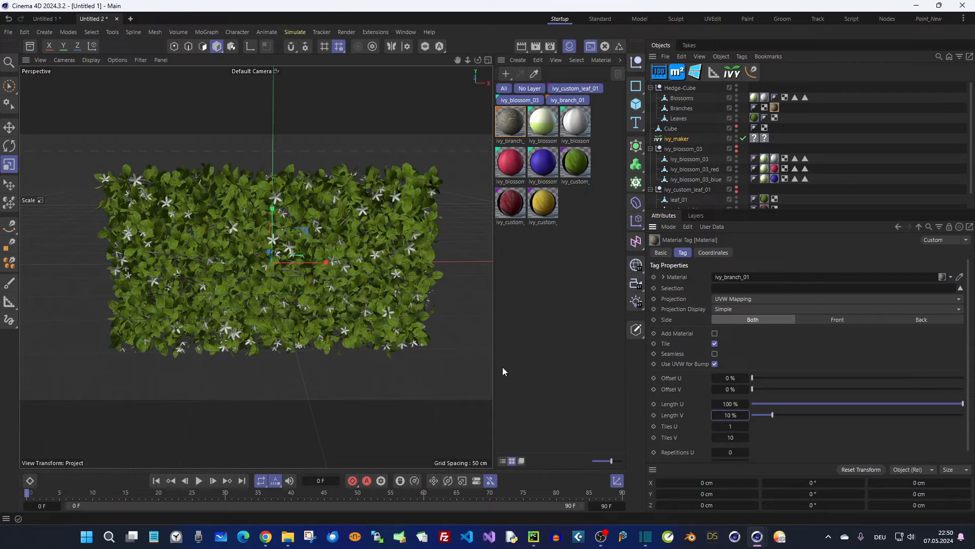
- Check the hedge up close, then undo the branch material and the hedge generation
scroll(349, 215, "up", 10)
scroll(349, 215, "down", 10)
mouse_move(376, 231)
left_mouse_down("alt")
mouse_move(184, 224)
mouse_move(371, 230)
mouse_move(425, 220)
mouse_move(468, 238)
mouse_move(452, 258)
mouse_move(371, 214)
left_mouse_up("alt")
mouse_move(371, 214)
right_mouse_down("alt")
mouse_move(428, 201)
mouse_move(374, 215)
right_mouse_up("alt")
mouse_move(374, 216)
left_mouse_down("alt")
mouse_move(370, 232)
mouse_move(395, 224)
mouse_move(370, 228)
left_mouse_up("alt")
left_click(676, 89)
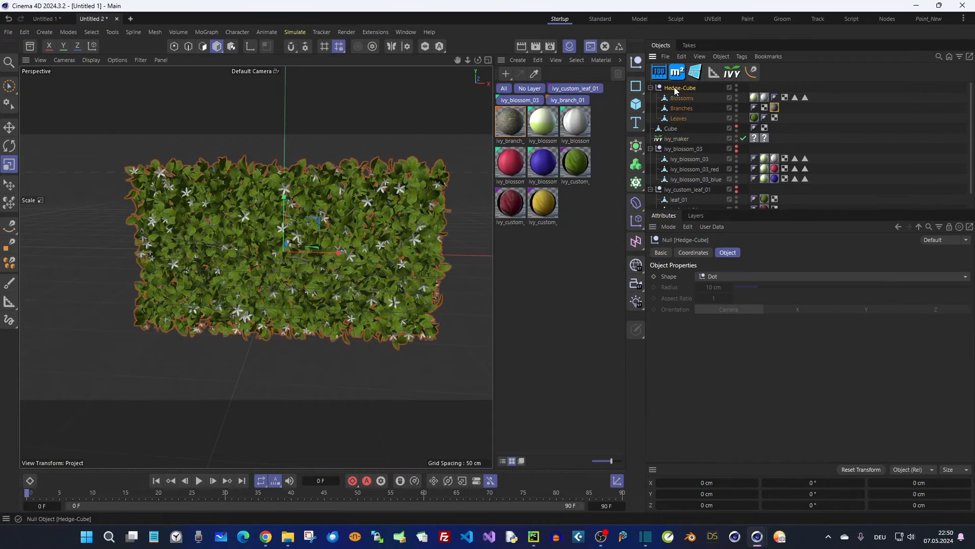
left_click(678, 139)
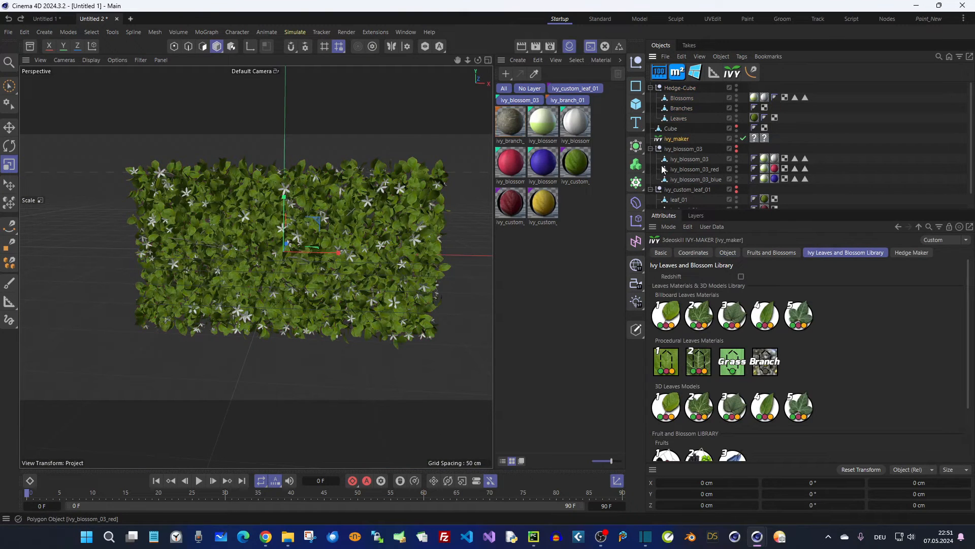
key("ctrl+z")
key("ctrl+z")
- Set the leaf size to 0.72 and leaf count to 5908, and generate the hedge again
left_click(678, 100)
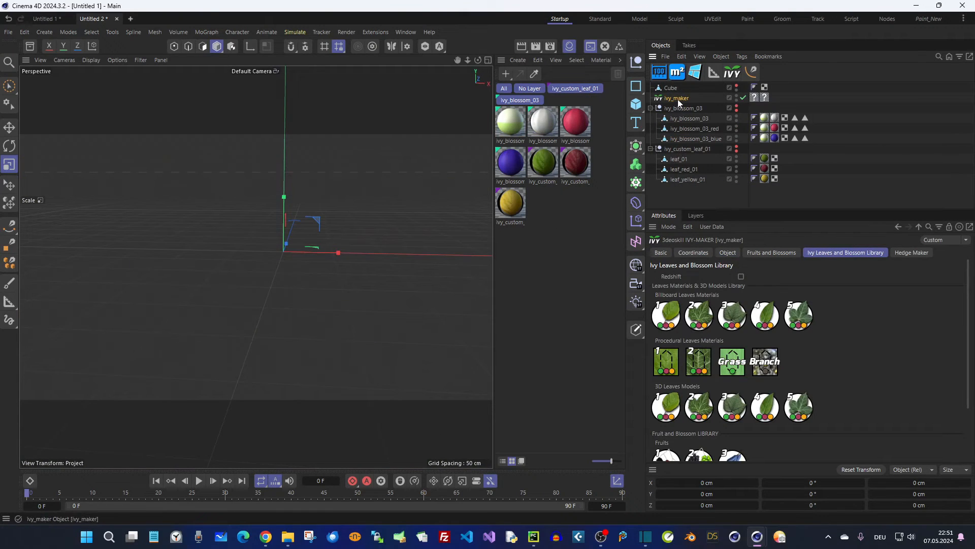
left_click(911, 253)
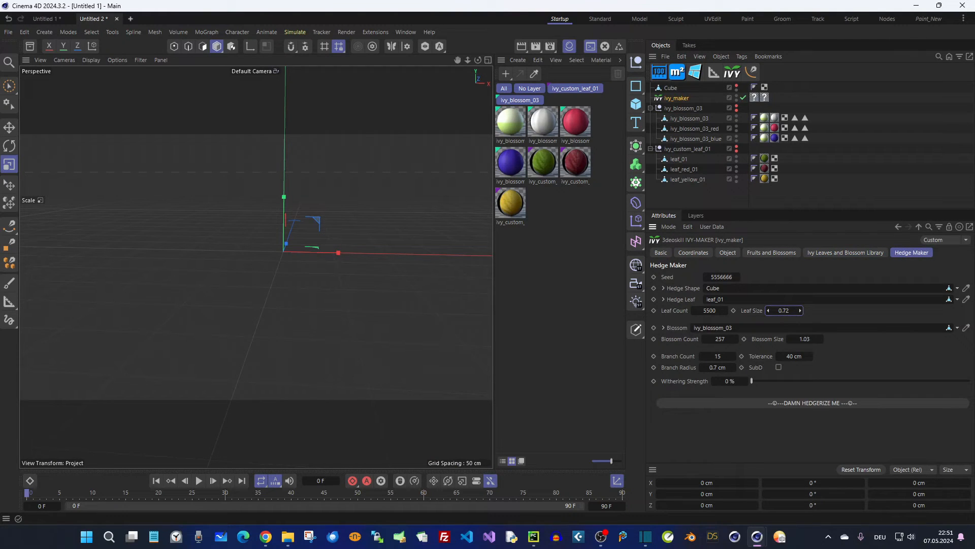
left_click_drag(725, 310, 732, 311)
left_click(784, 403)
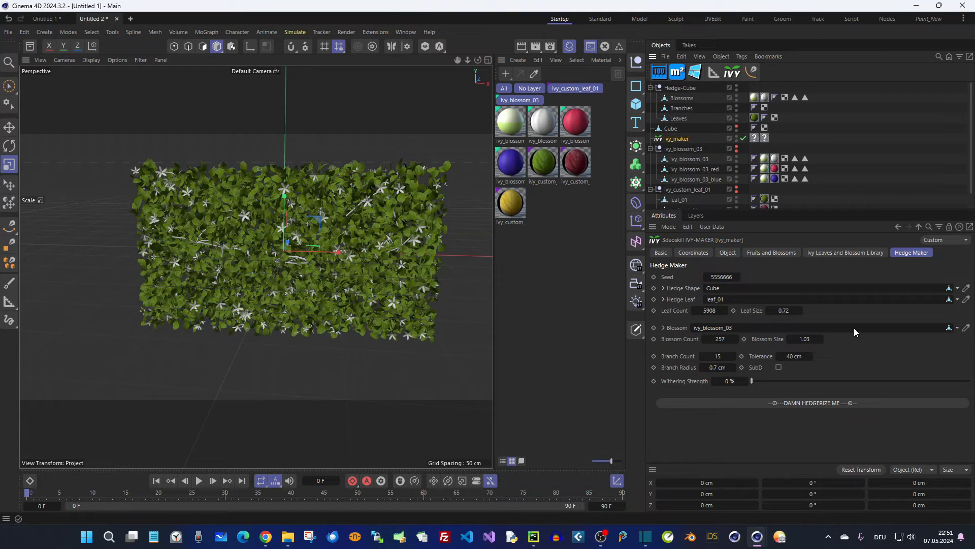
- Load the library's Branch material onto the regenerated hedge's Branches object with a Length V of 10%
left_click(846, 253)
left_click(771, 370)
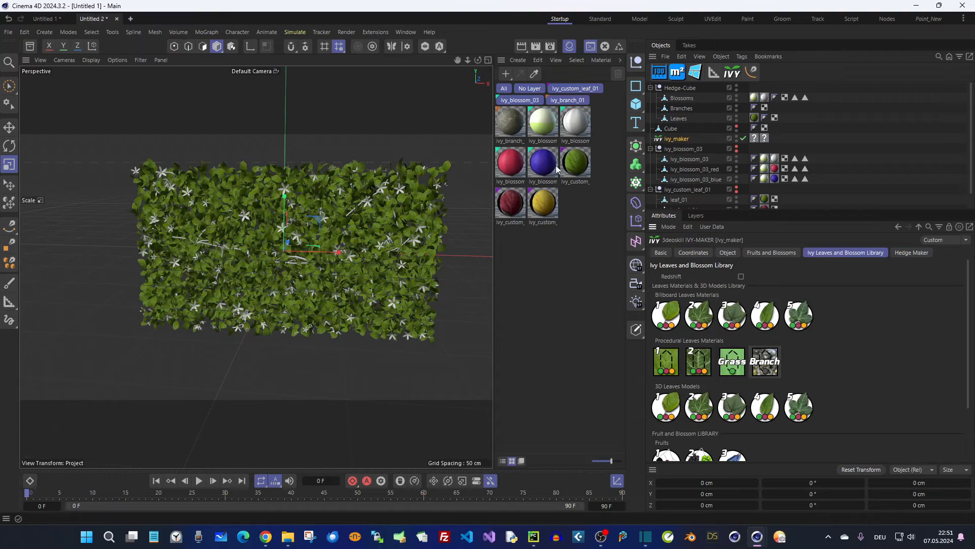
left_click_drag(512, 125, 685, 108)
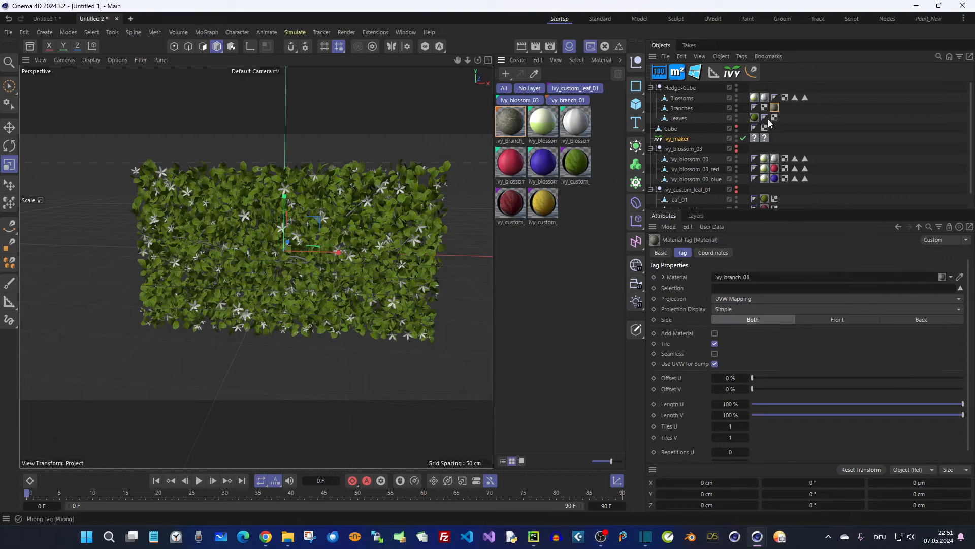
double_click(727, 415)
type("10")
key("Return")
left_click_drag(388, 230, 370, 243, "alt")
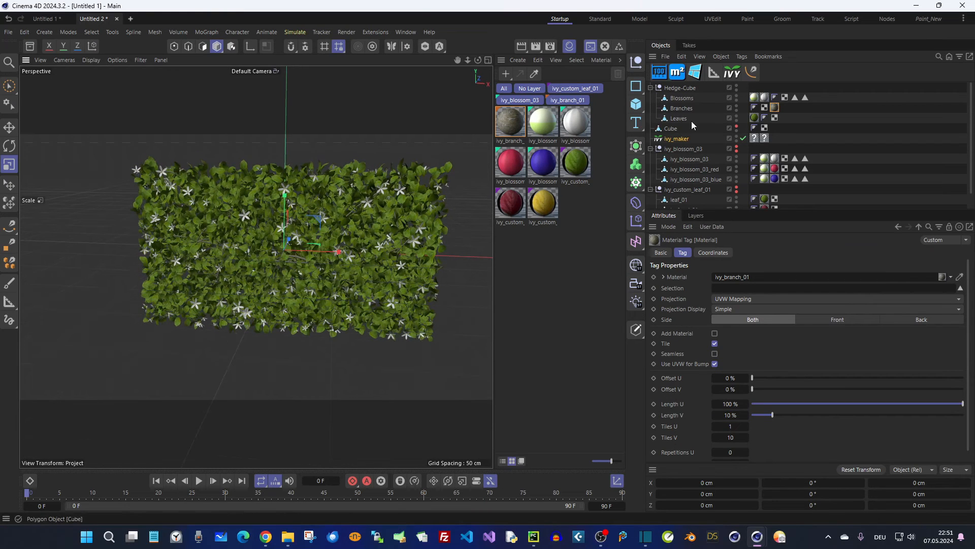
- Hide the hedge's Leaves object to expose the branches and blossoms, and select the Hedge-Cube group
left_click(736, 116)
left_click_drag(413, 221, 368, 224, "alt")
right_click_drag(367, 224, 418, 214, "alt")
mouse_move(418, 215)
left_mouse_down("alt")
mouse_move(358, 242)
mouse_move(416, 223)
left_mouse_up("alt")
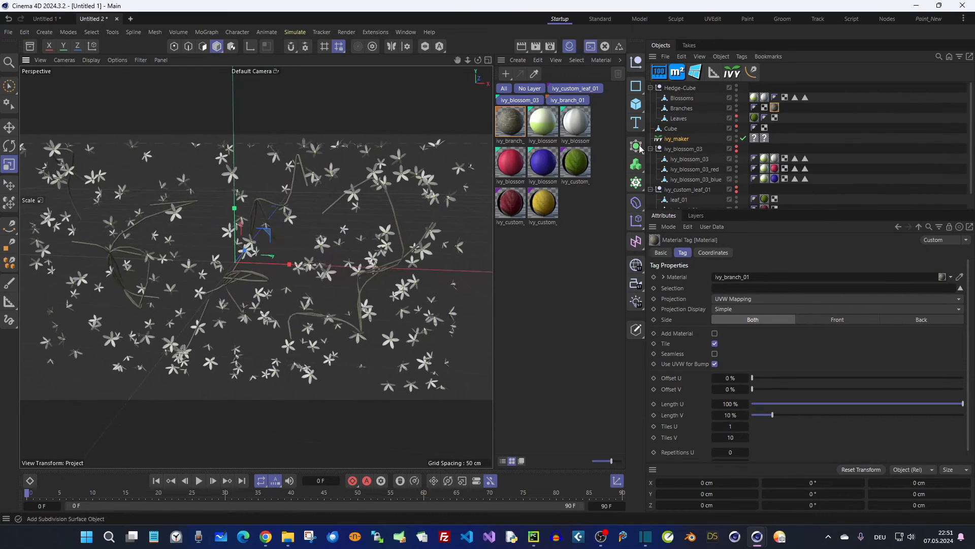
left_click(683, 89)
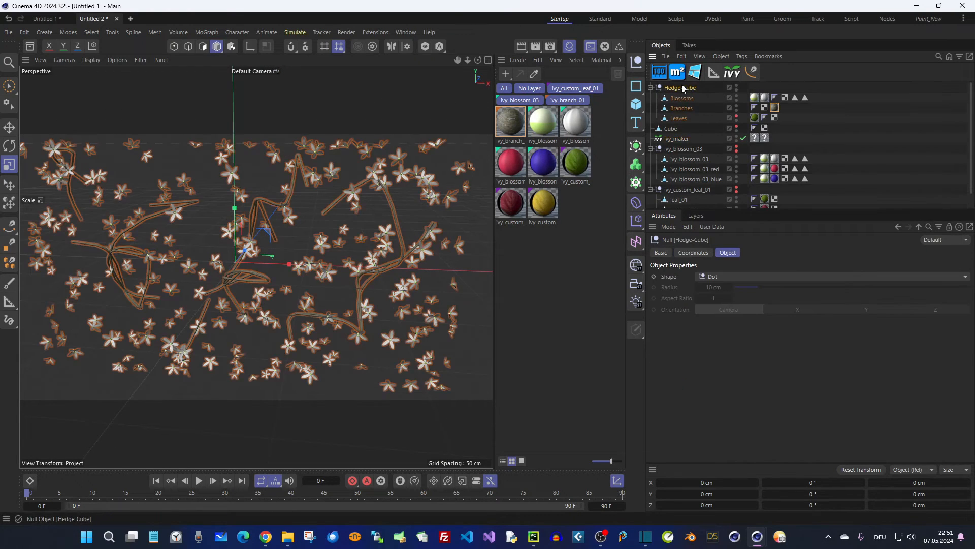
- Delete the Hedge-Cube group, set the Branch Count to 107 in Hedge Maker and generate the hedge again
key("Delete")
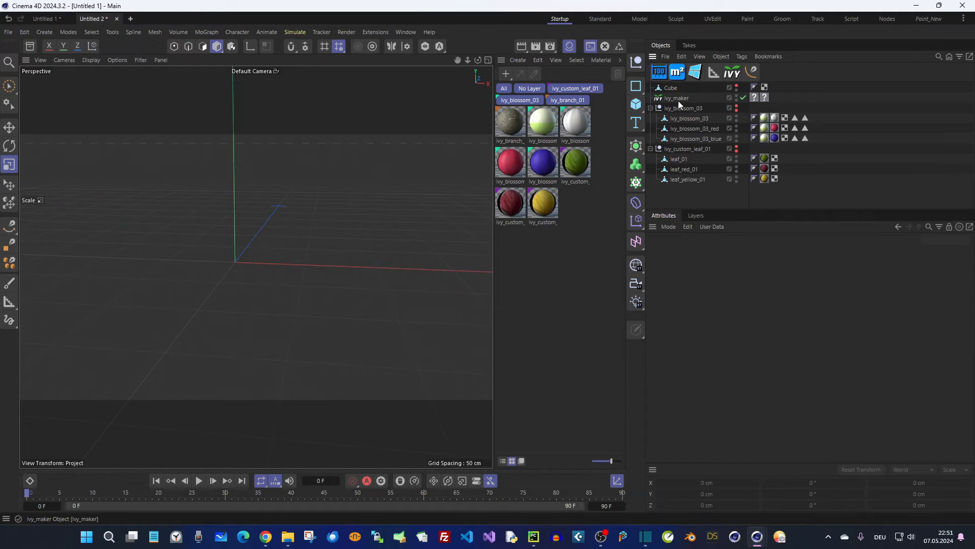
left_click(678, 99)
left_click(899, 253)
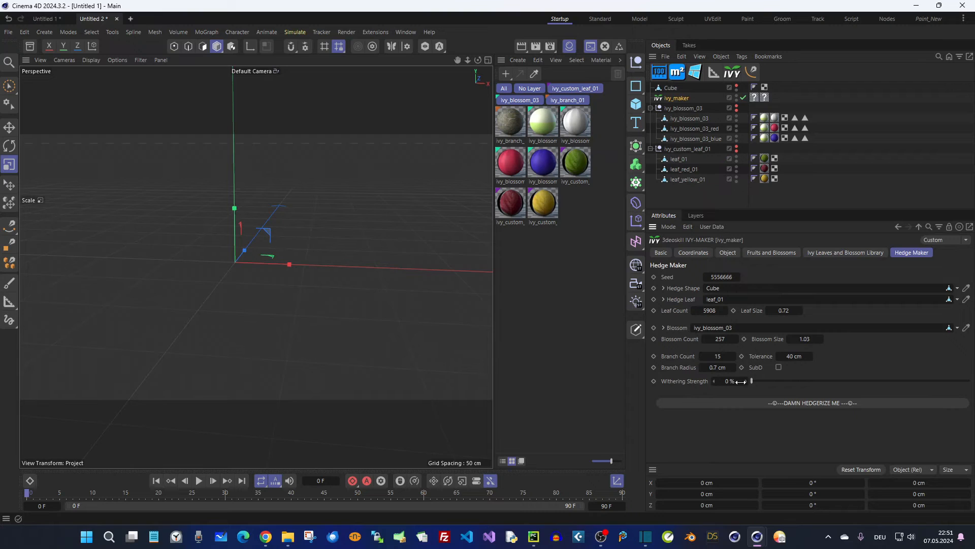
left_click_drag(718, 357, 731, 357)
left_click(766, 399)
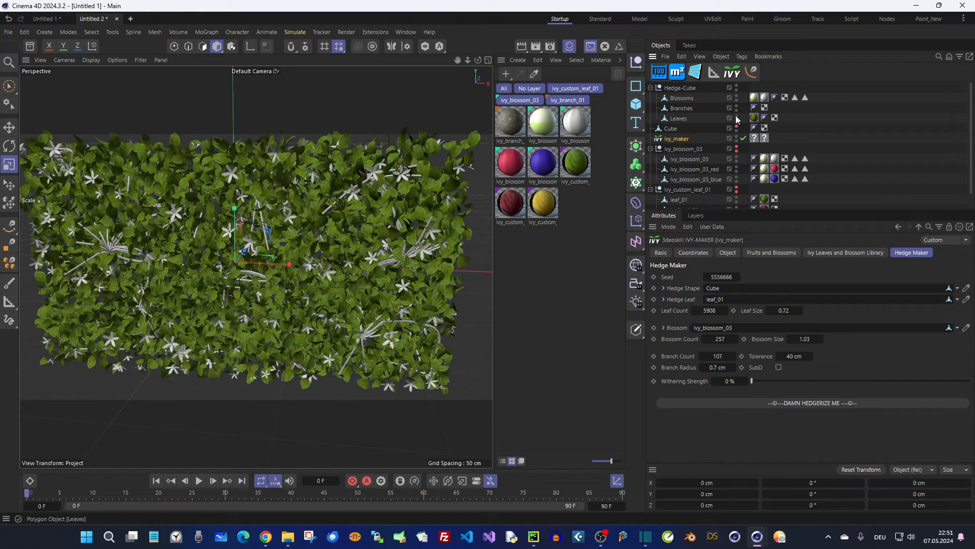
- Hide the new hedge's Leaves object to inspect the branch distribution, then delete the Hedge-Cube group
double_click(736, 117, "alt")
left_click_drag(362, 237, 340, 238, "alt")
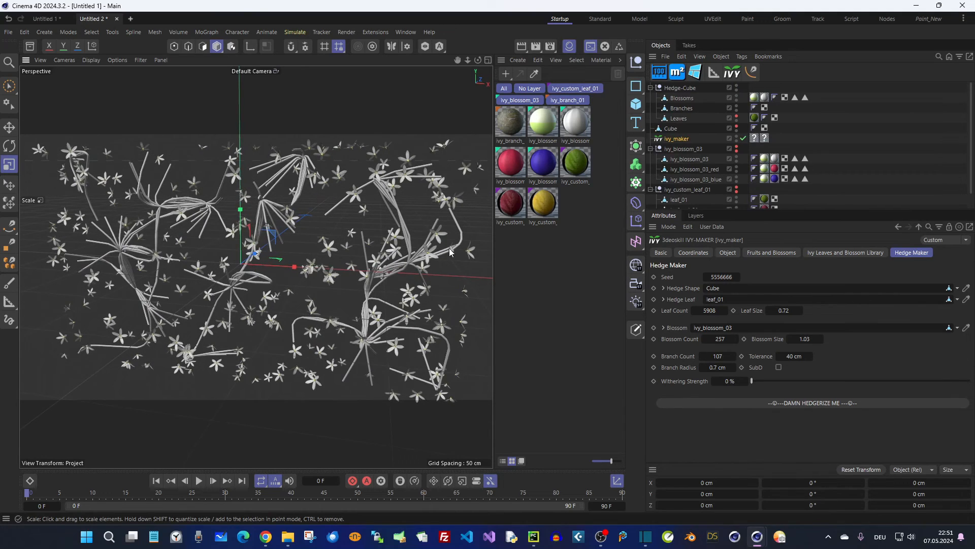
left_click_drag(680, 111, 681, 109)
left_click_drag(349, 248, 330, 238, "alt")
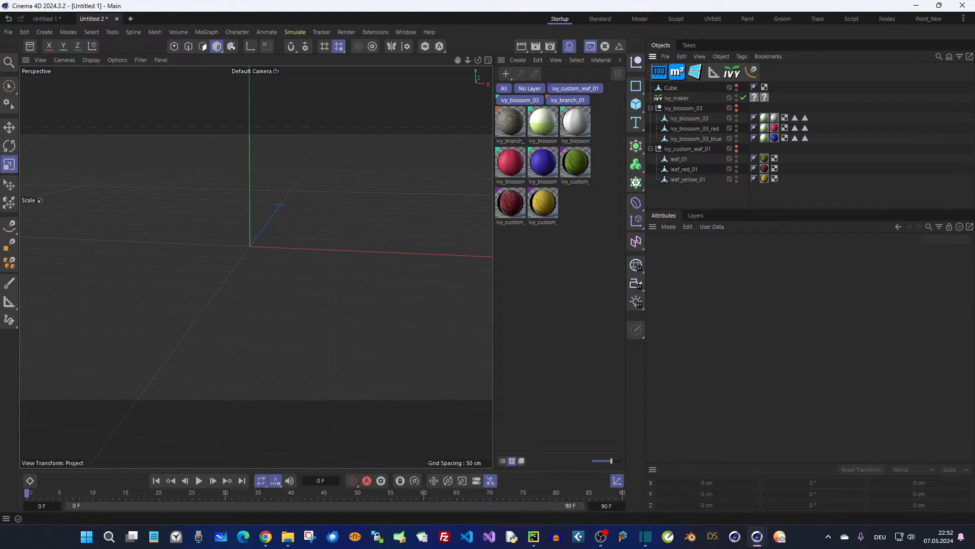
- Add a Tube primitive, enable its Slice option and orient it along -Z to form an upright half arch
left_click(636, 104)
left_click(747, 230)
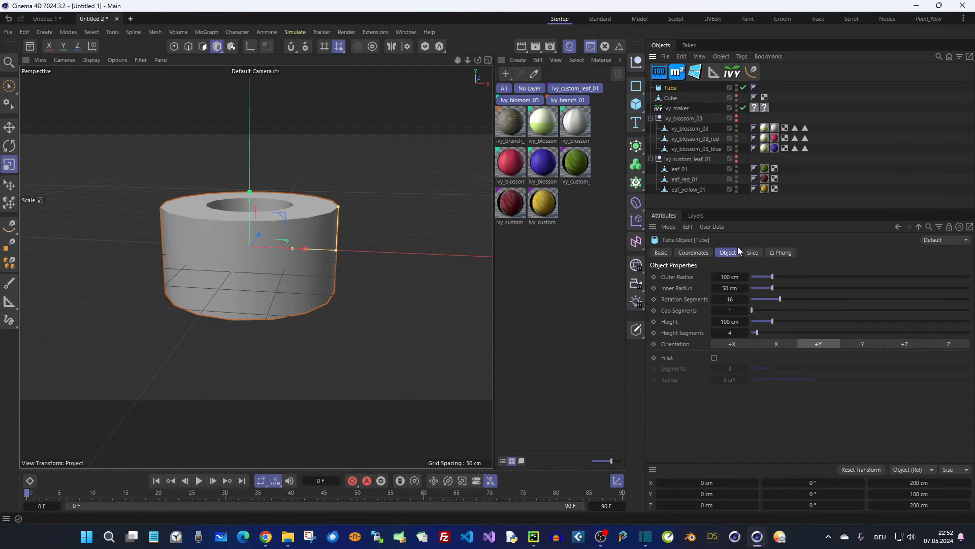
left_click(919, 342)
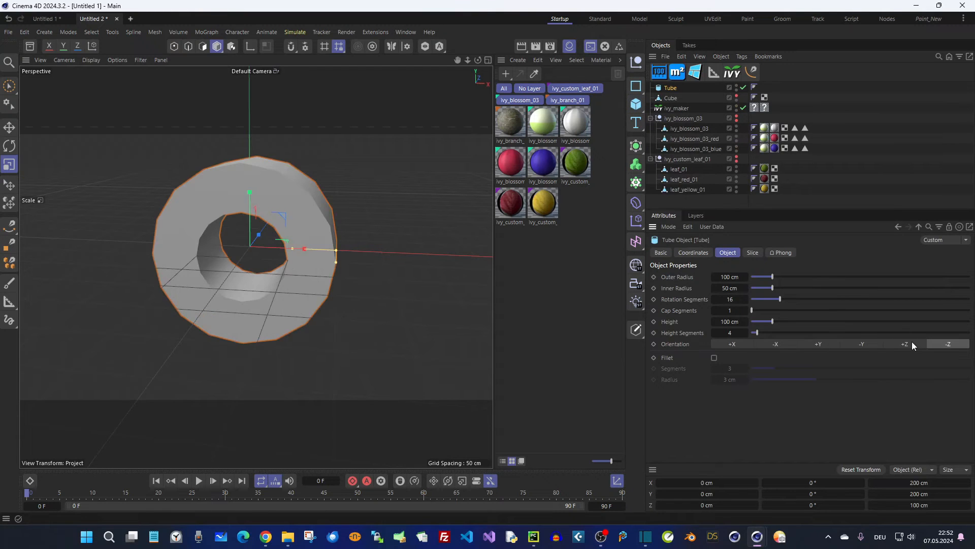
left_click(753, 253)
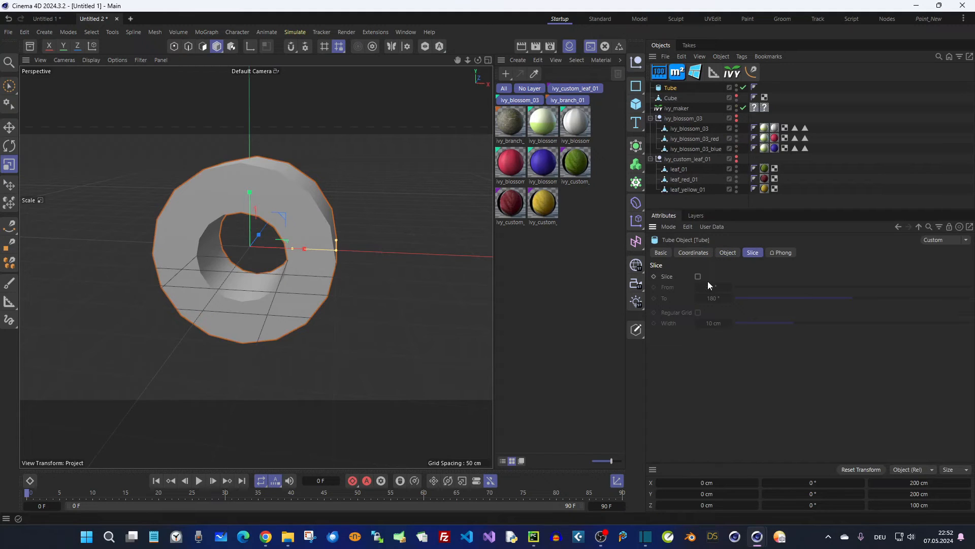
left_click(698, 277)
left_click(727, 252)
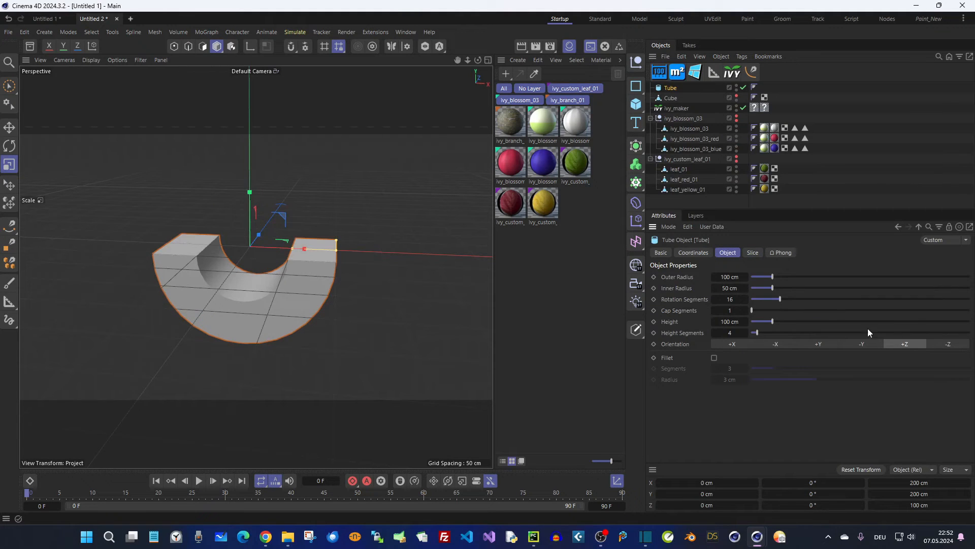
left_click(940, 344)
- Set the Tube's outer radius to 205 cm, inner radius to 164 cm and height to 54 cm
left_click_drag(773, 277, 824, 288)
left_click(798, 278)
left_click_drag(407, 172, 269, 218, "alt")
left_click_drag(770, 325, 763, 321)
mouse_move(447, 219)
left_mouse_down("alt")
mouse_move(413, 232)
mouse_move(396, 218)
mouse_move(437, 202)
left_mouse_up("alt")
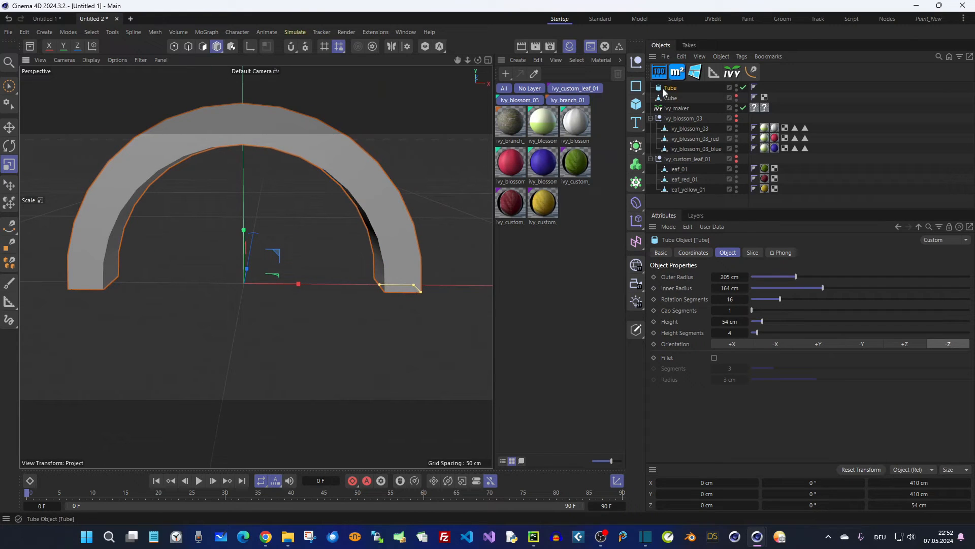
- Make the Tube editable and measure the width across the foot of the arch
key("c")
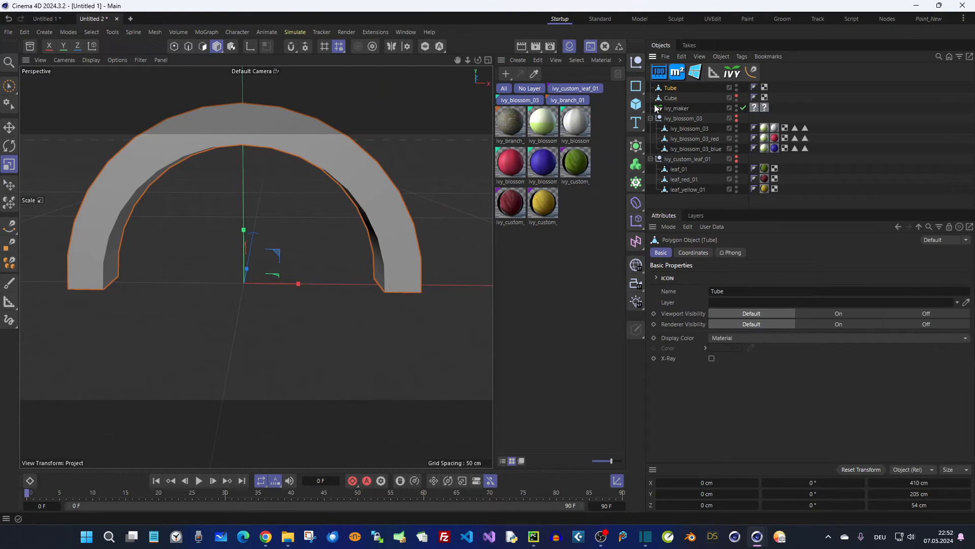
left_click(715, 73)
left_click(387, 292)
left_click(419, 291)
left_click_drag(409, 298, 437, 285, "alt")
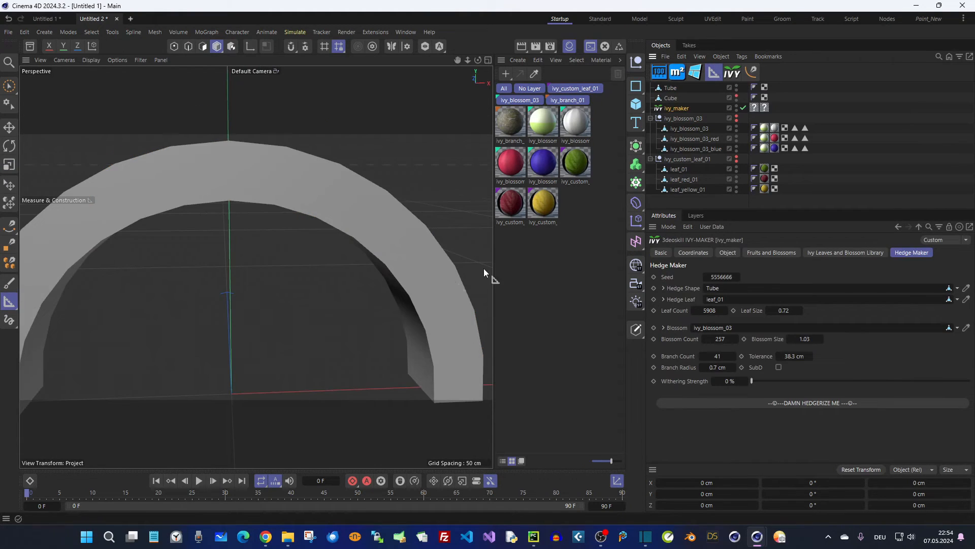
- Set the Tolerance to 642.1 cm and generate a hedge on the Tube
left_click_drag(483, 268, 457, 293, "alt")
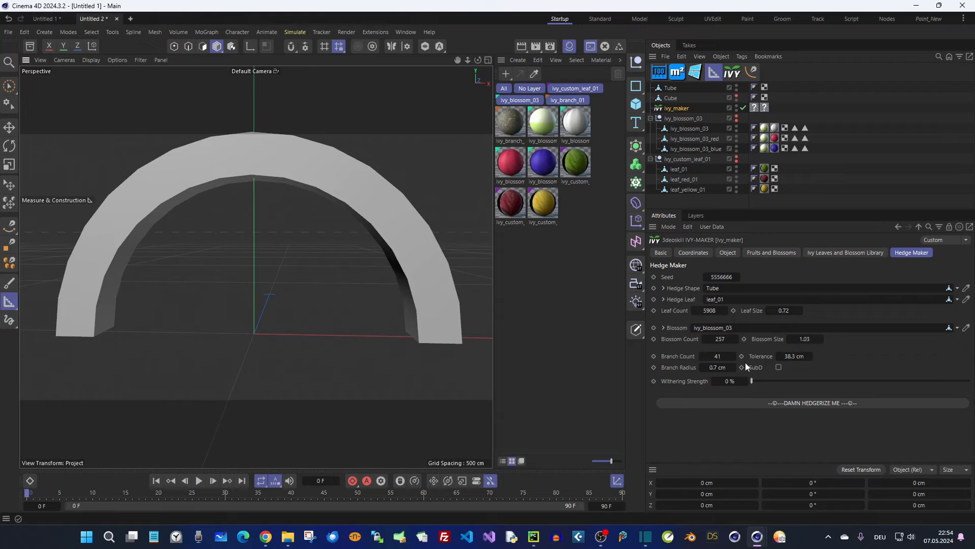
left_click_drag(406, 348, 398, 330, "alt")
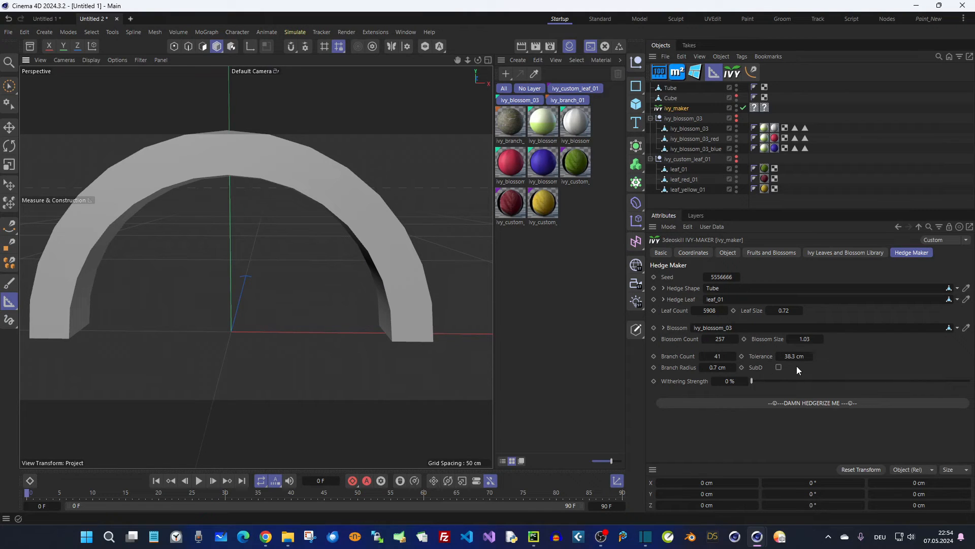
left_click_drag(428, 343, 407, 330, "alt")
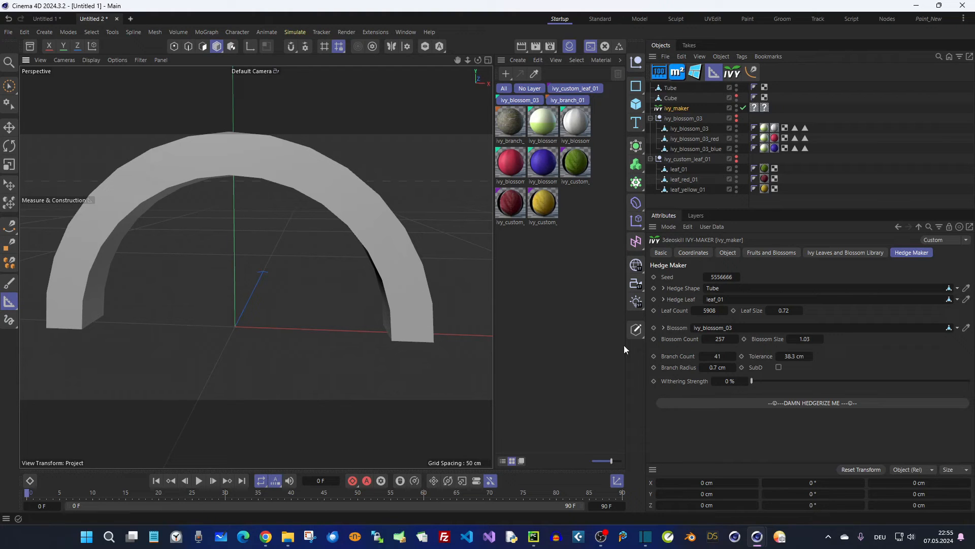
mouse_move(790, 357)
left_mouse_down()
mouse_move(812, 357)
mouse_move(791, 356)
left_mouse_up()
left_click_drag(328, 262, 413, 282, "alt")
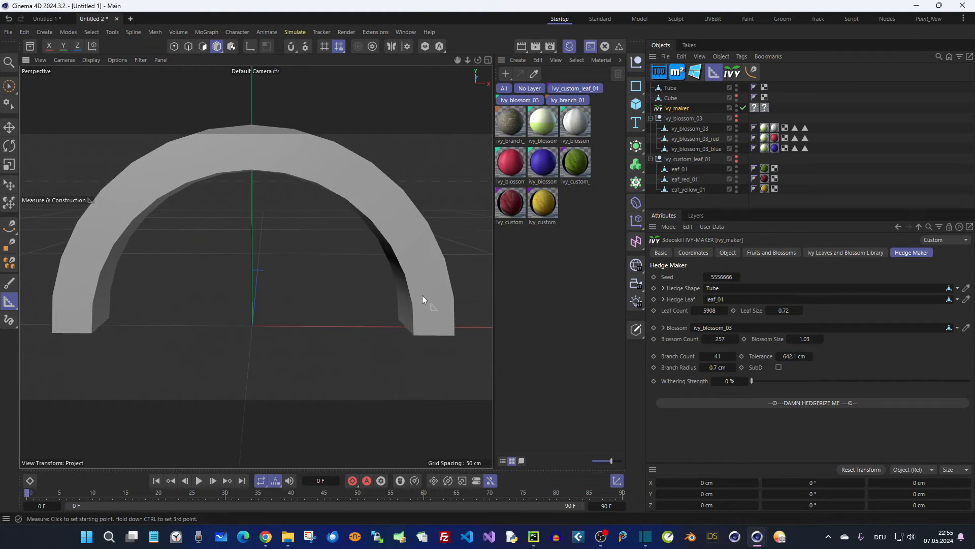
scroll(243, 257, "down", 2)
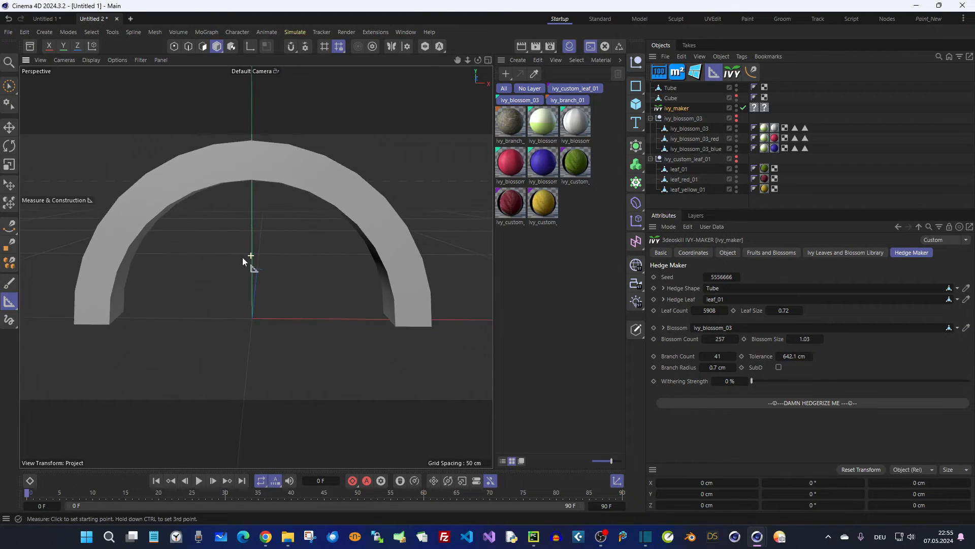
left_click(788, 403)
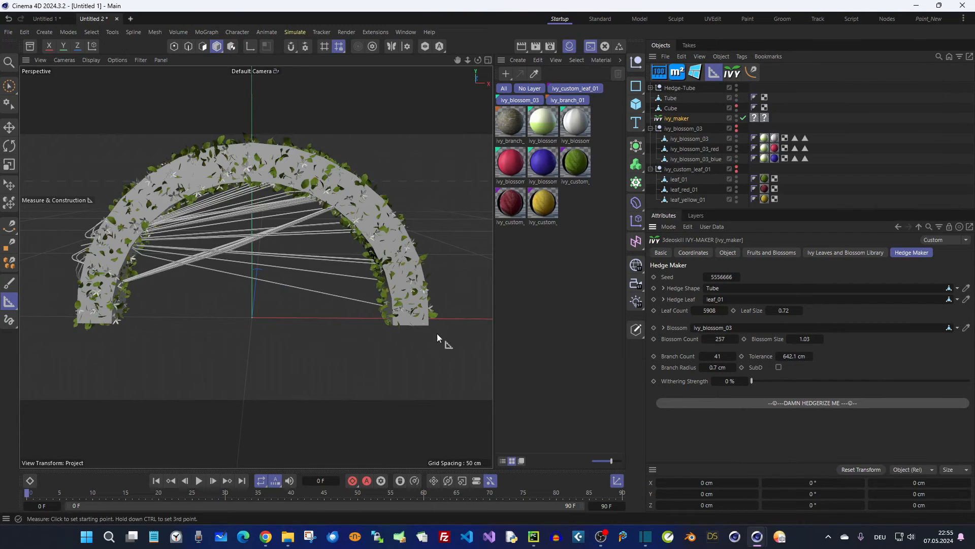
- Delete the generated Hedge-Tube group and reselect the ivy_maker object
left_click(678, 89)
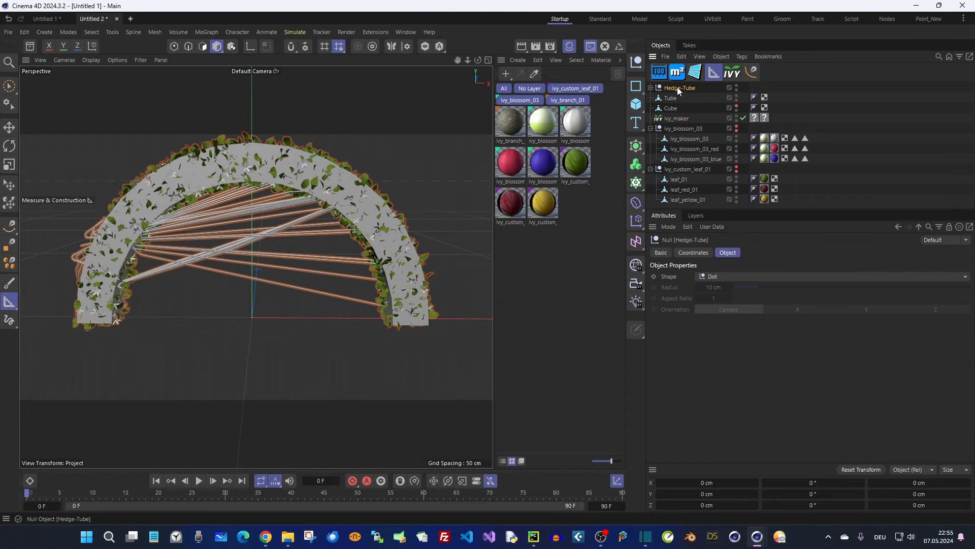
key("Delete")
left_click(675, 109)
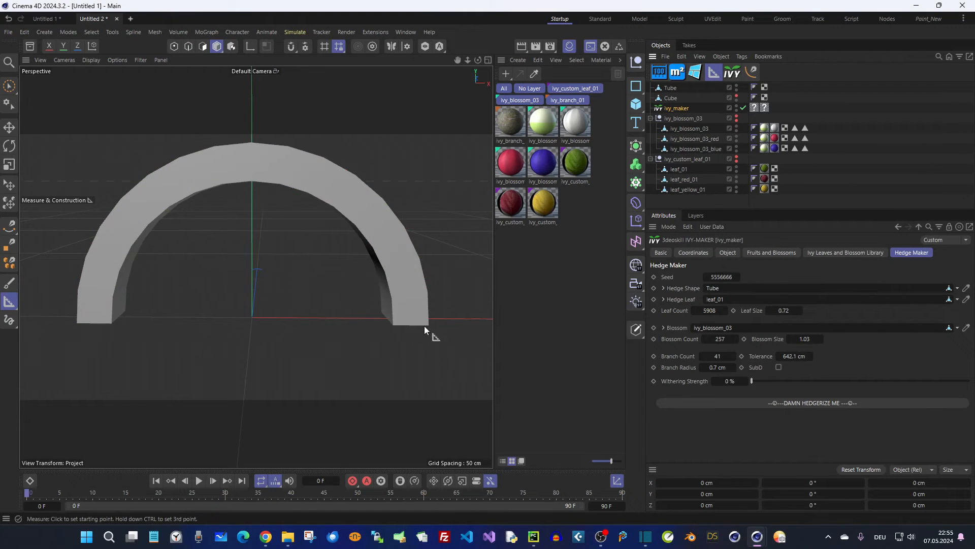
- Set the Tolerance to 24.8 cm and the Branch Count to 53, and generate the hedge on the Tube
left_click(795, 356)
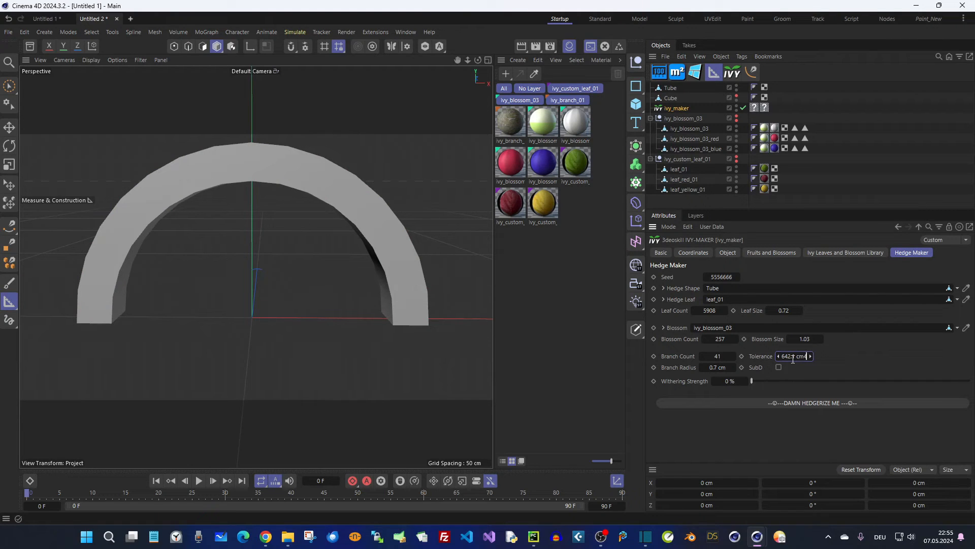
scroll(455, 330, "up", 5)
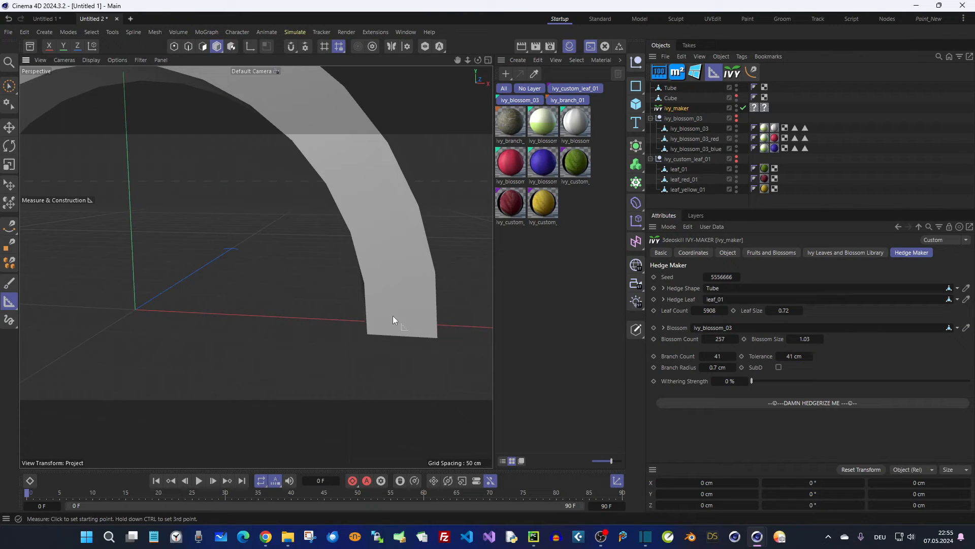
left_click_drag(790, 357, 788, 357)
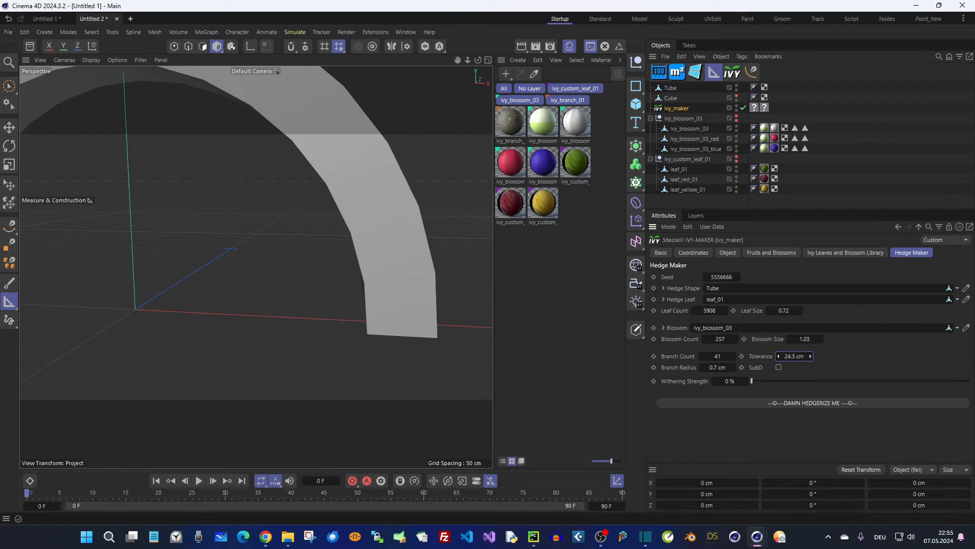
mouse_move(494, 316)
left_mouse_down()
mouse_move(442, 306)
mouse_move(485, 299)
left_mouse_up()
scroll(336, 278, "down", 6)
left_click_drag(724, 361, 732, 360)
left_click(801, 404)
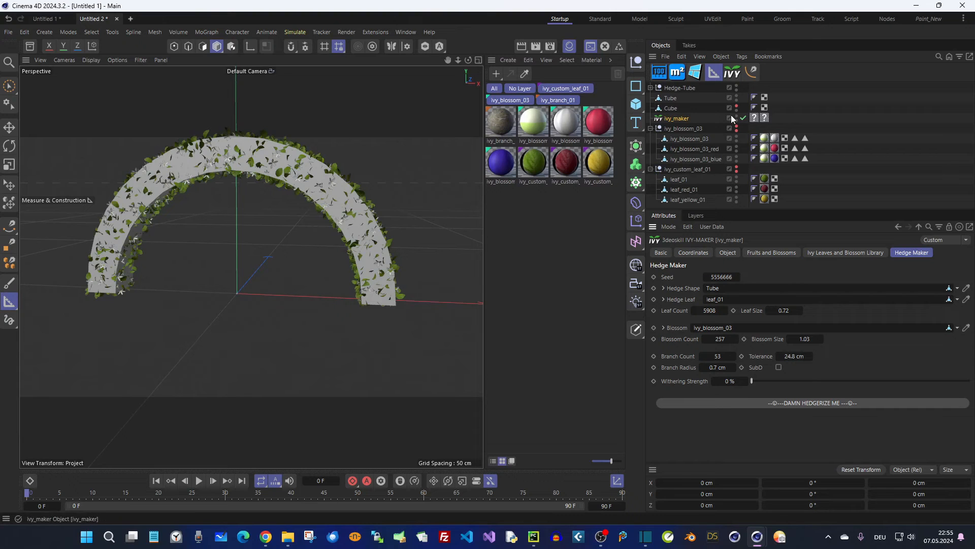
- Delete the Hedge-Tube group, clear the Blossom link in Hedge Maker and generate the hedge without blossoms
left_click(680, 88)
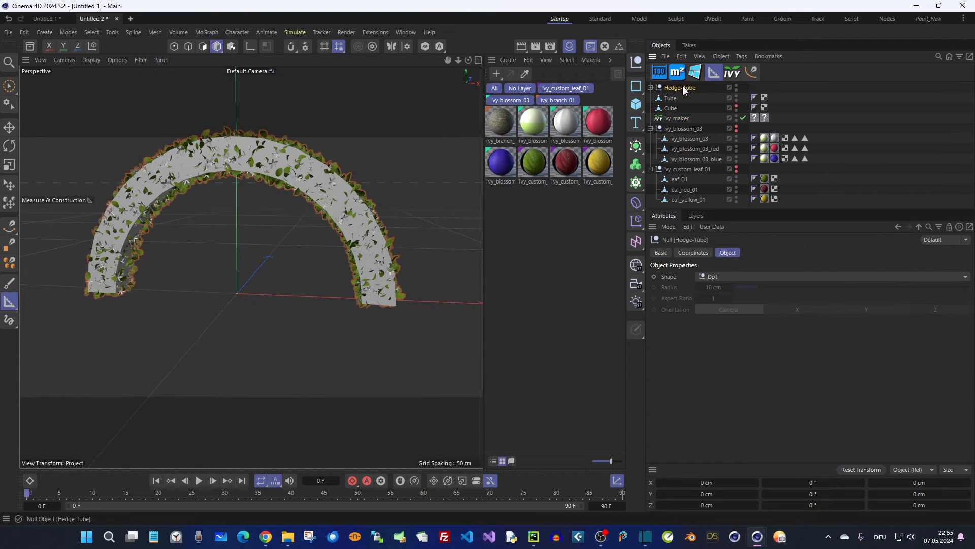
key("Delete")
left_click(669, 108)
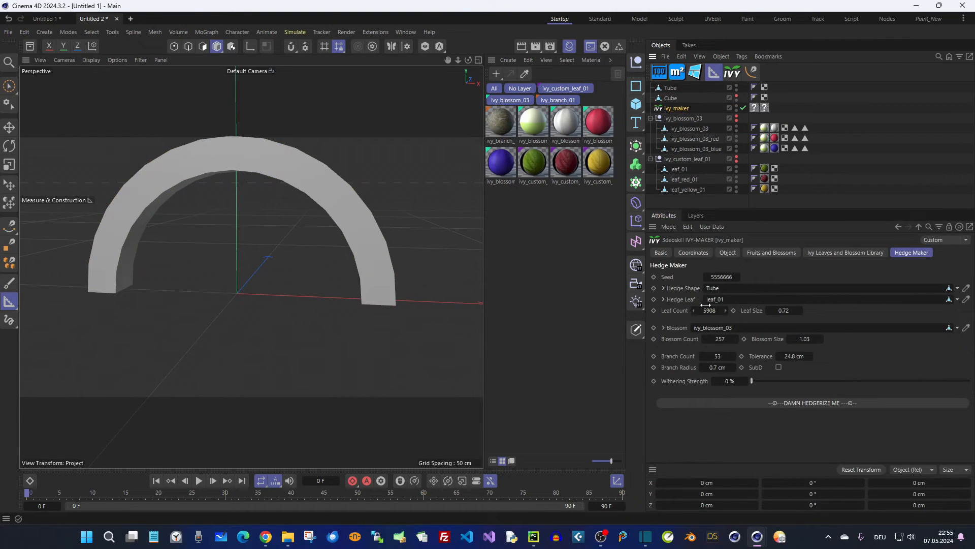
left_click(957, 328)
left_click(934, 341)
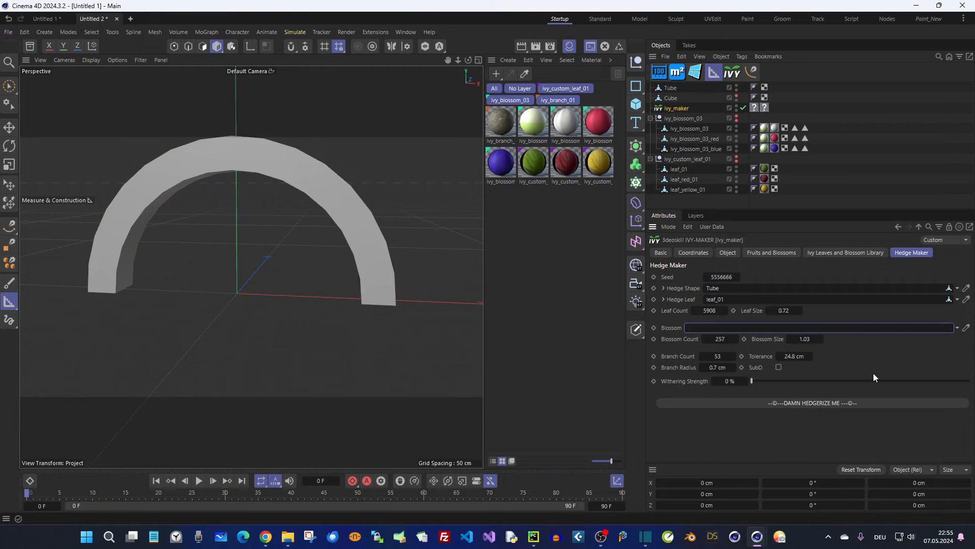
left_click(831, 402)
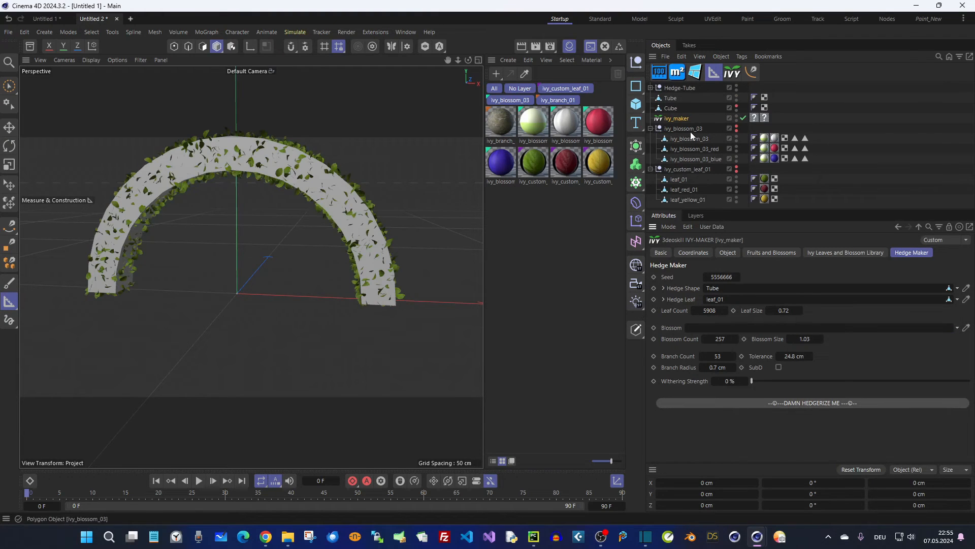
- Hide the Tube and the Leaves object inside Hedge-Tube to expose the arch's branches
left_click(737, 97)
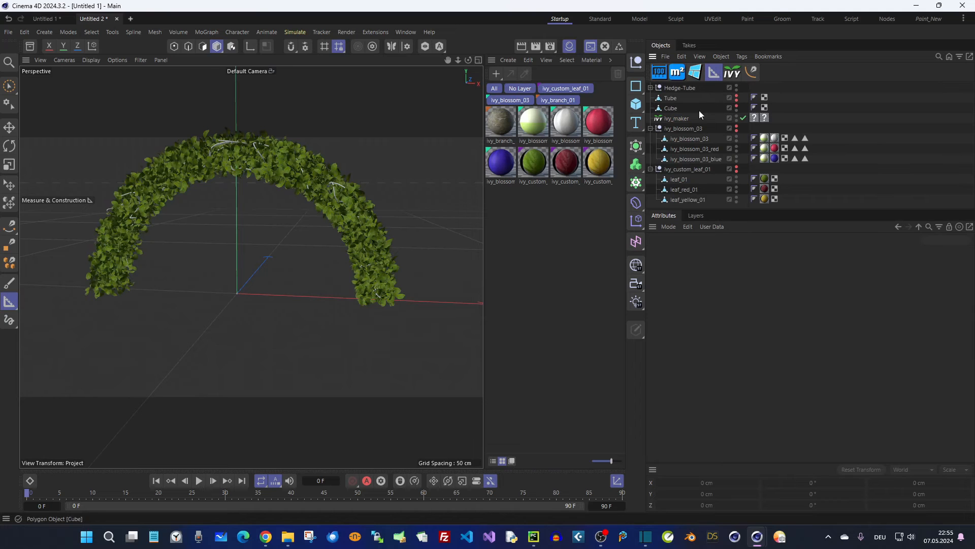
left_click(736, 106)
scroll(426, 192, "down", 5)
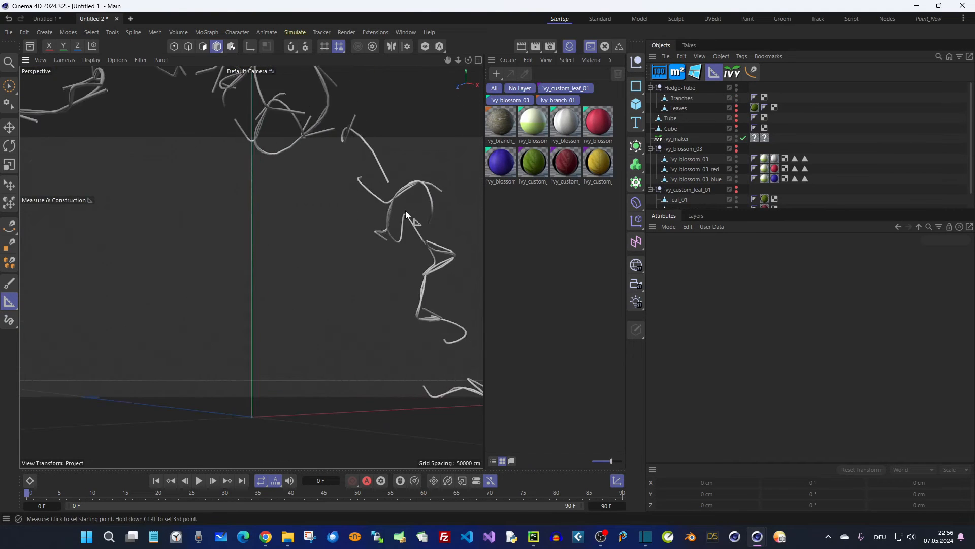
left_click_drag(294, 151, 336, 166, "alt")
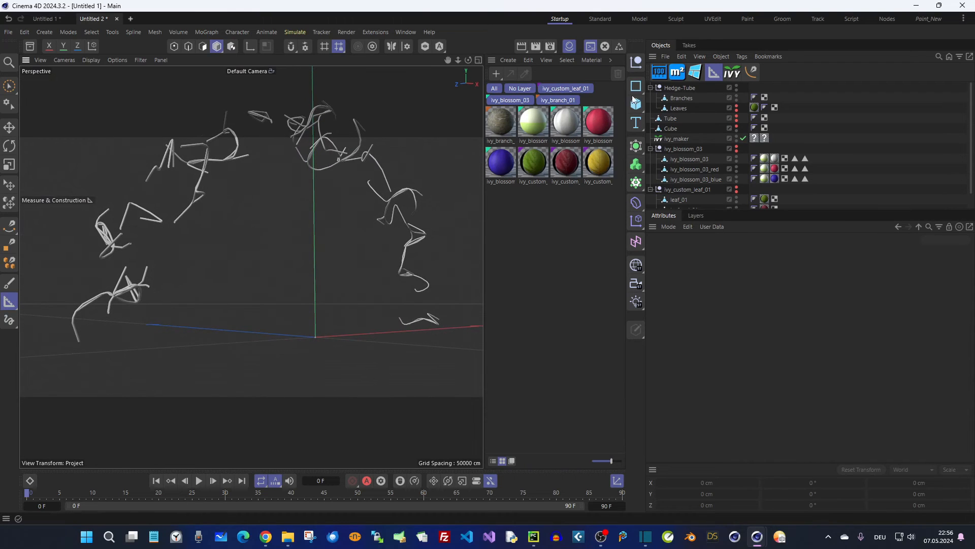
- Apply the ivy_branch_01 material to Hedge-Tube's Branches object and make the Leaves object visible again
left_click(651, 87)
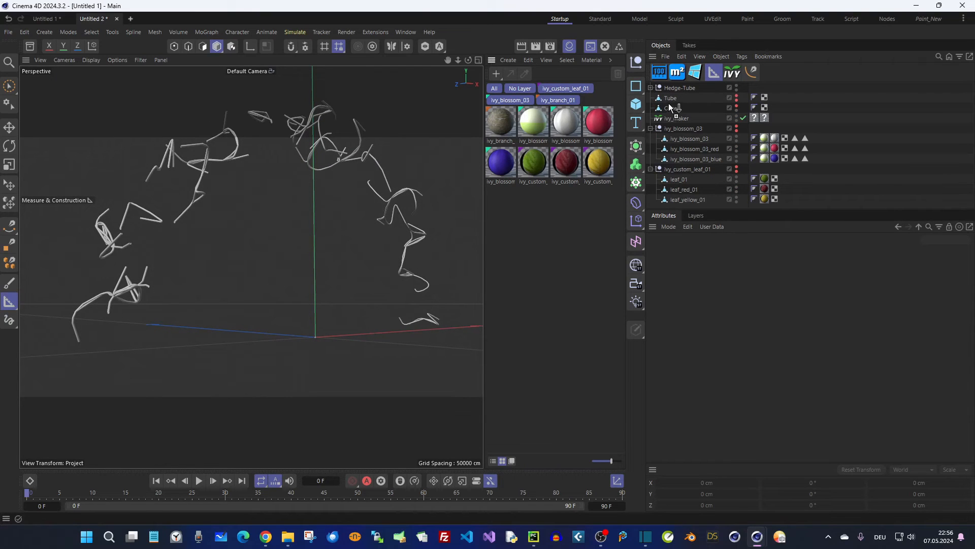
left_click_drag(673, 112, 671, 89)
left_click_drag(773, 101, 774, 99)
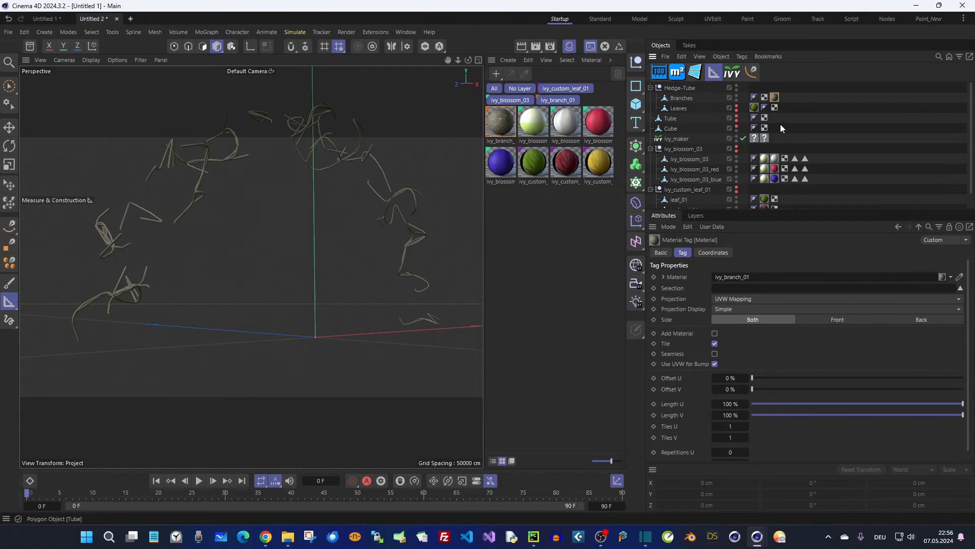
left_click_drag(413, 183, 467, 149, "alt")
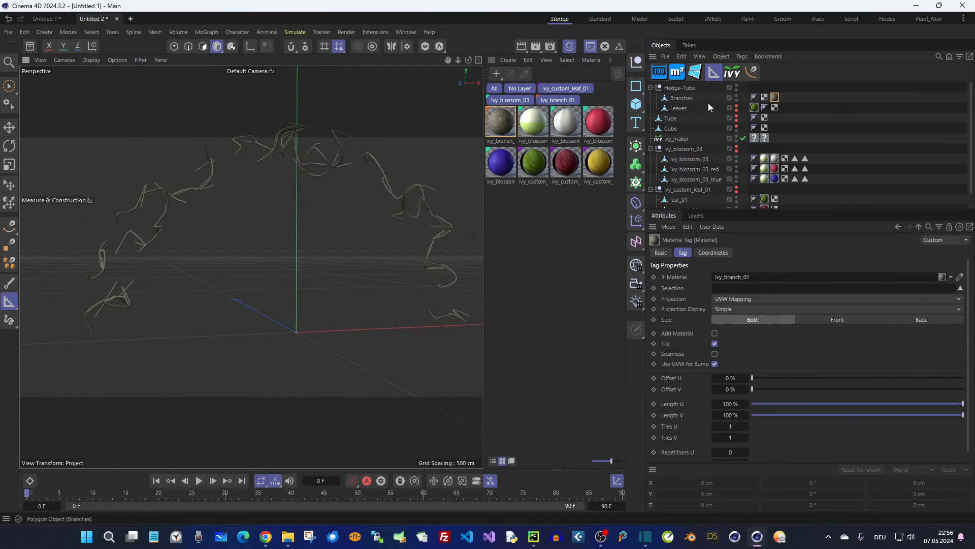
left_click(737, 109)
scroll(346, 185, "up", 5)
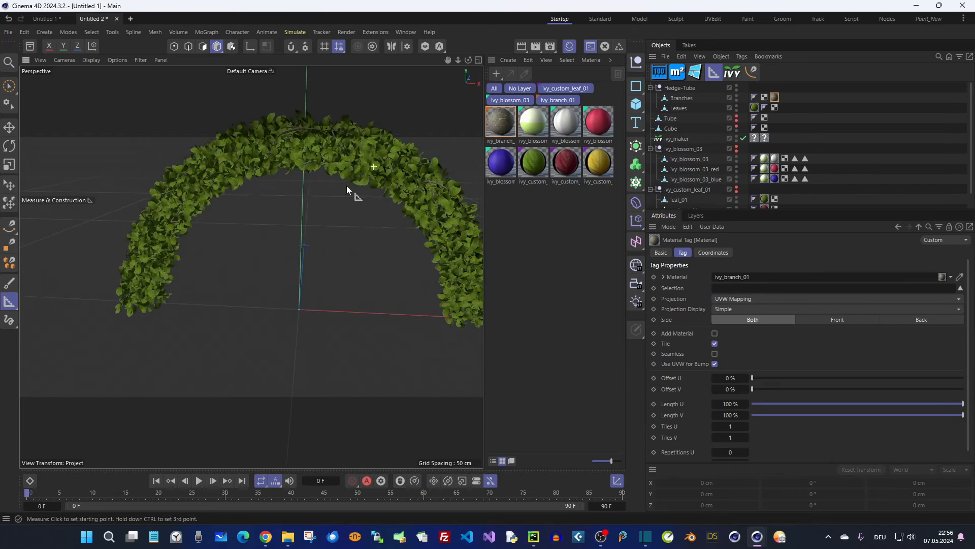
- Delete the Hedge-Tube group, set Hedge Maker's Tolerance to 16.2 cm and generate the hedge on the Tube again
left_click_drag(410, 123, 356, 157, "alt")
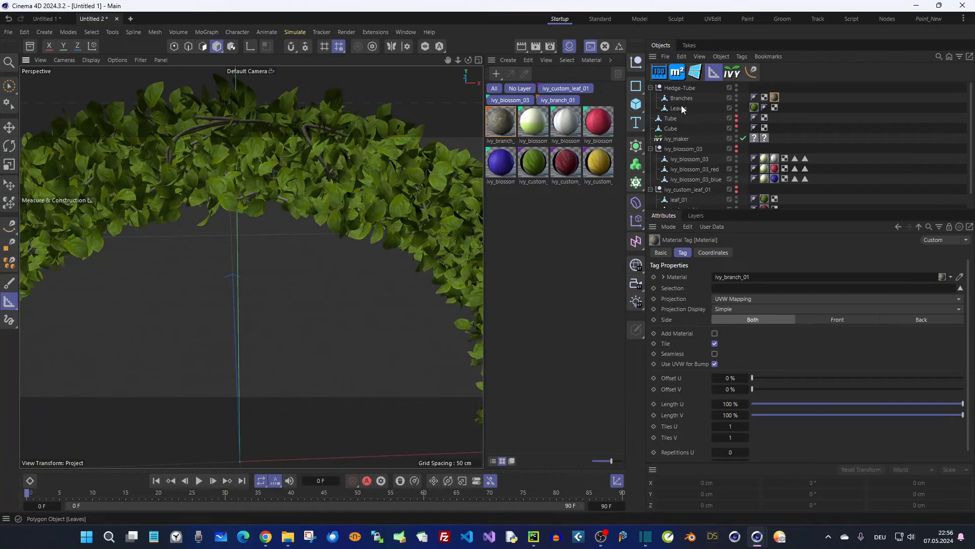
left_click(680, 88)
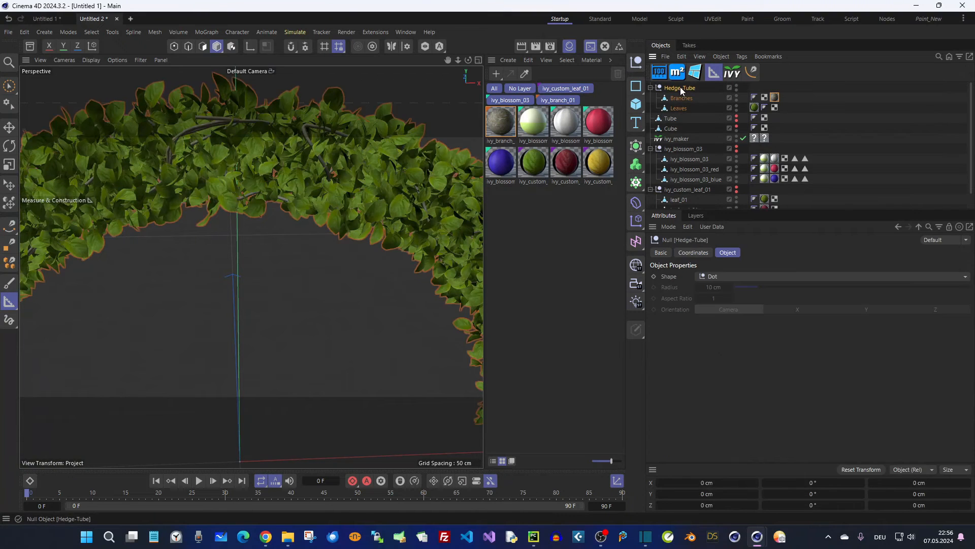
key("Delete")
left_click(673, 108)
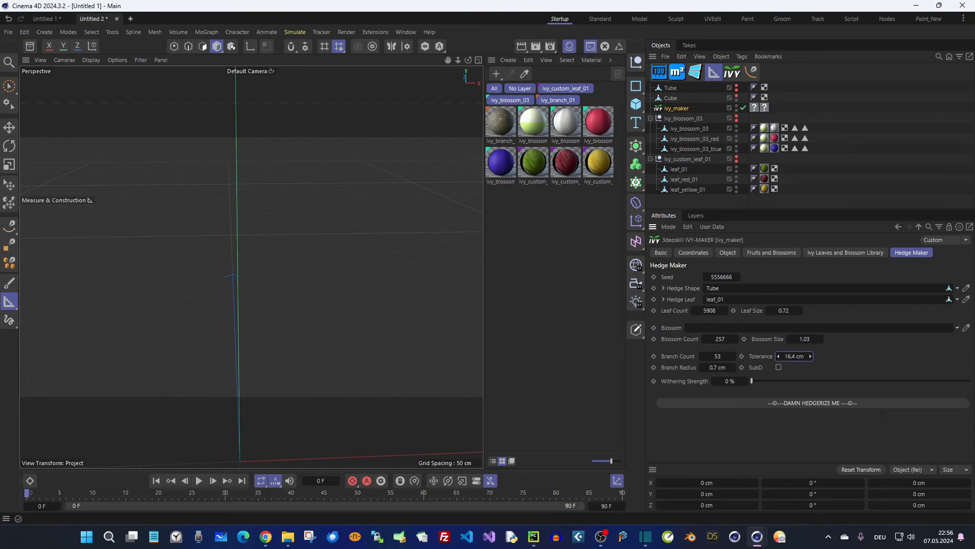
left_click(801, 402)
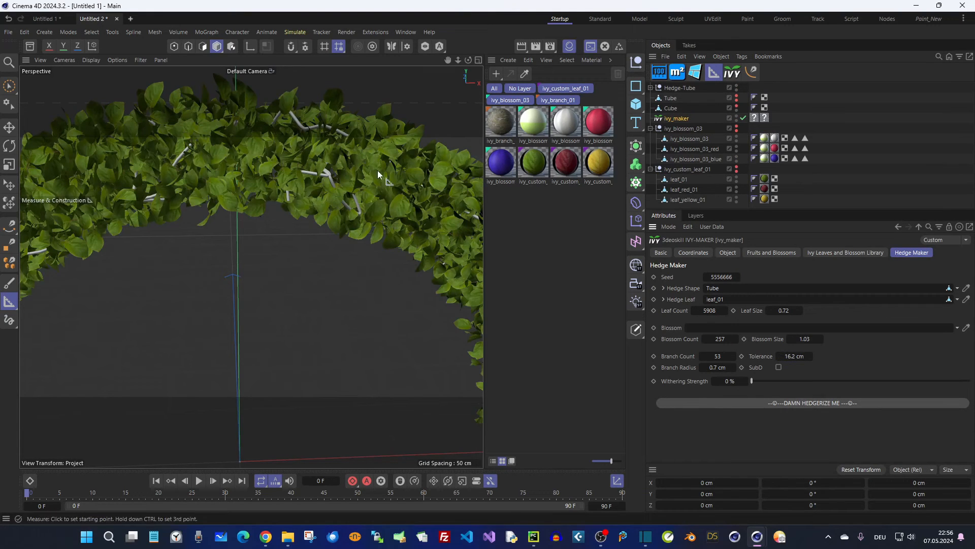
- Temporarily hide the Leaves object inside Hedge-Tube to examine how the branches are distributed along the arch
left_click(651, 87)
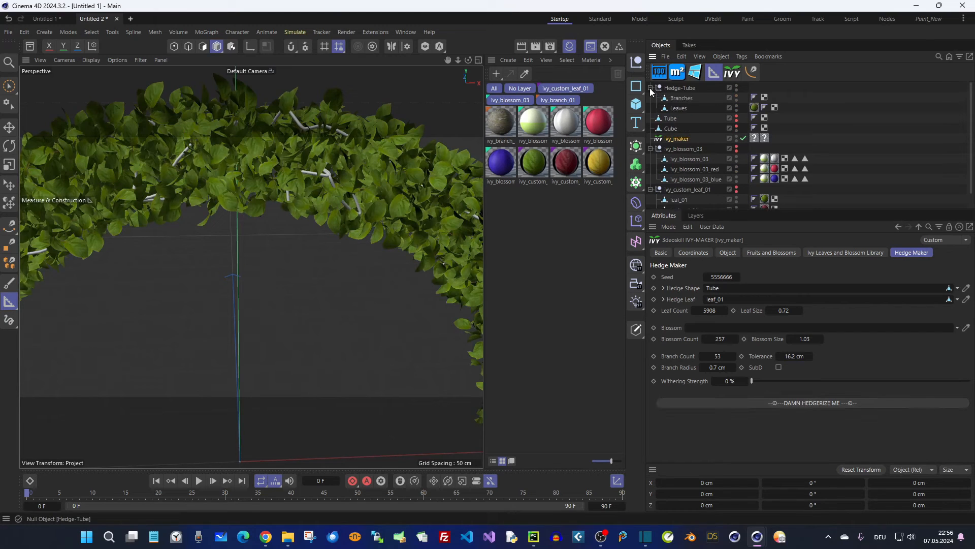
left_click(737, 107)
left_click_drag(337, 154, 278, 204, "alt")
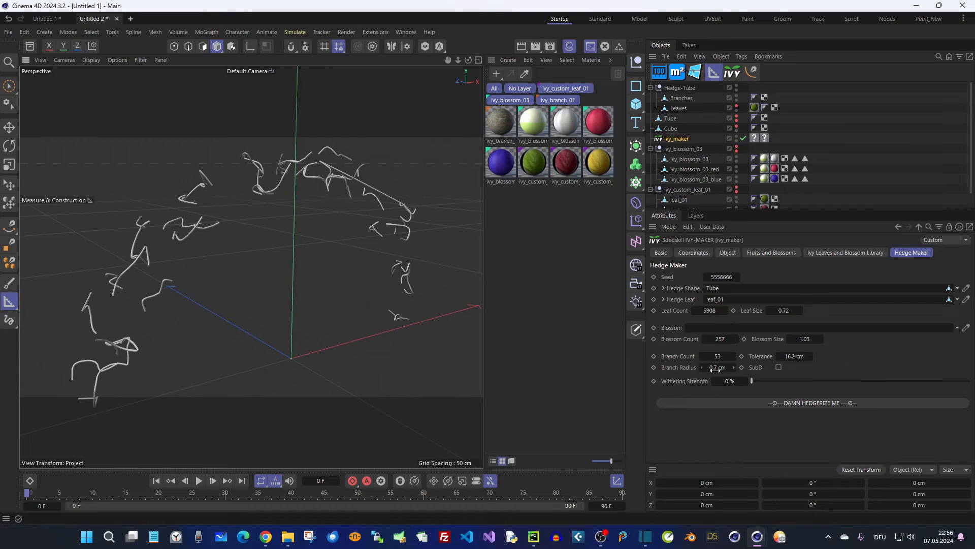
scroll(353, 199, "down", 5)
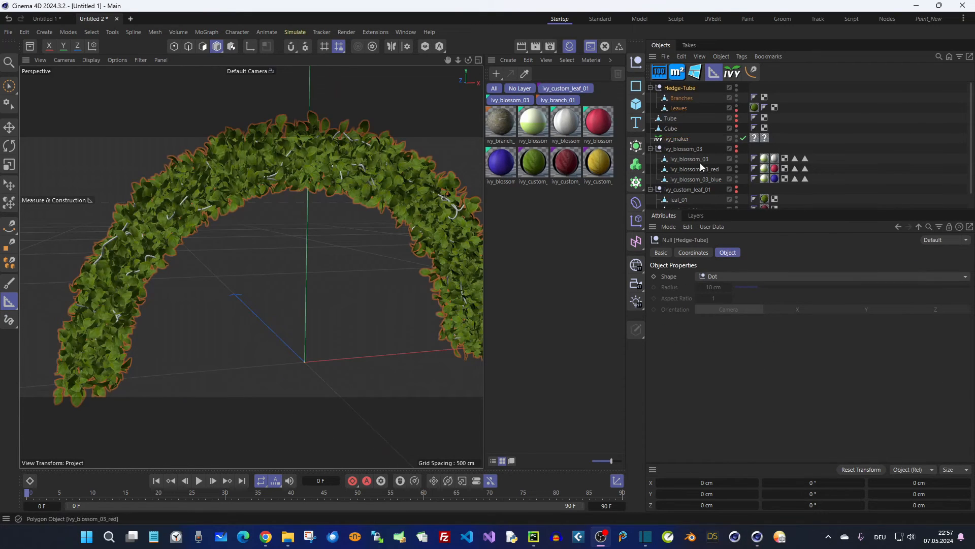
left_click(681, 139)
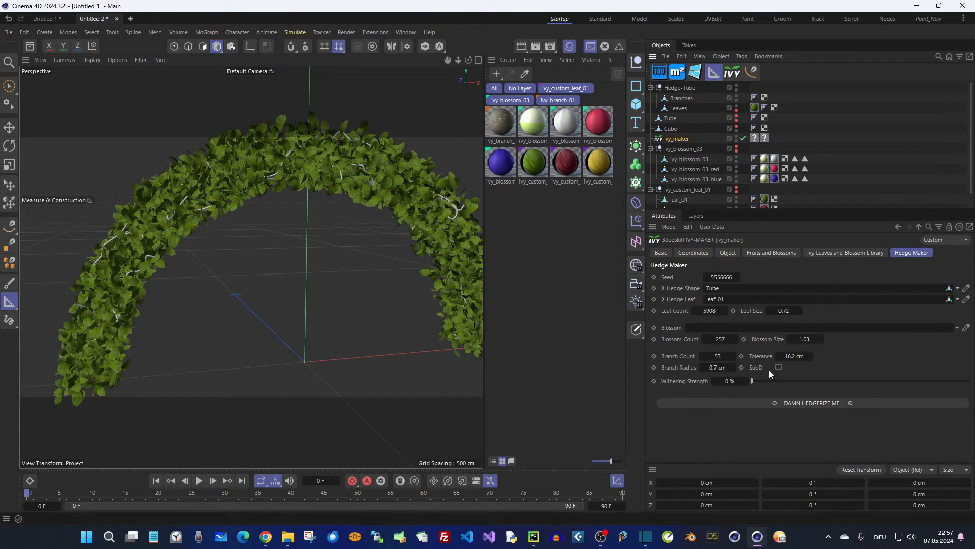
- Hide Hedge-Tube's Leaves object once more, examine the branch geometry up close and make the leaves visible again
scroll(410, 144, "up", 3)
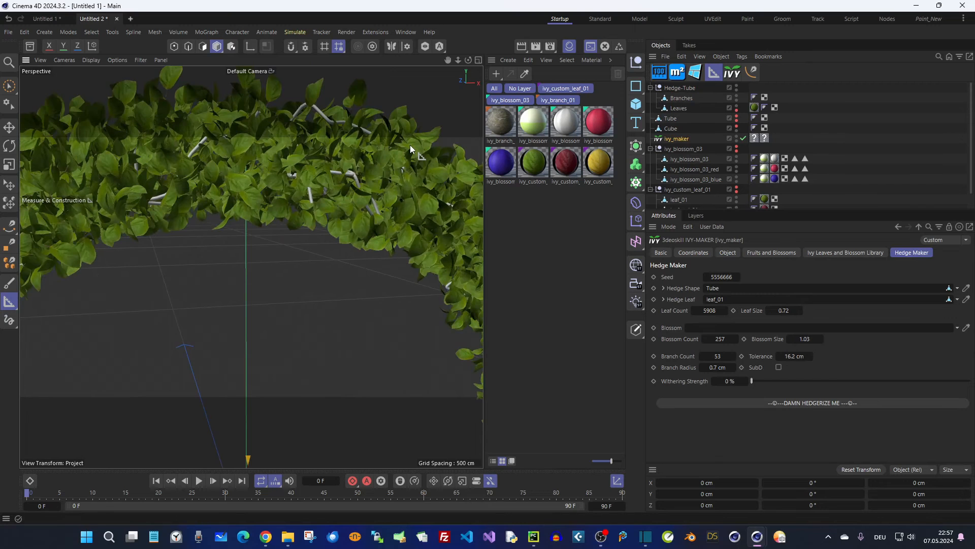
scroll(347, 169, "up", 3)
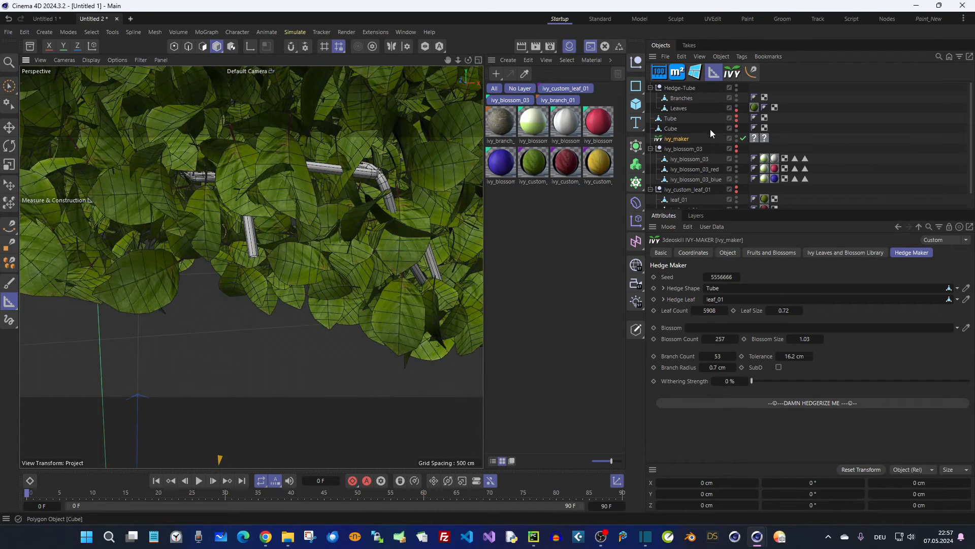
left_click(737, 108)
scroll(357, 194, "up", 5)
left_click_drag(314, 181, 321, 223, "alt")
scroll(294, 283, "up", 1)
scroll(312, 274, "up", 3)
scroll(259, 274, "down", 8)
scroll(234, 248, "up", 2)
scroll(259, 243, "up", 2)
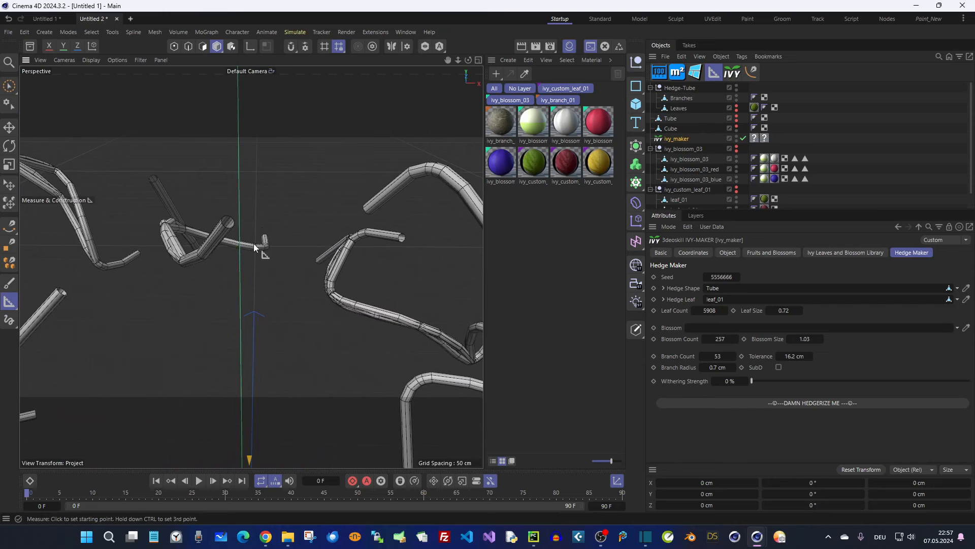
scroll(277, 238, "down", 4)
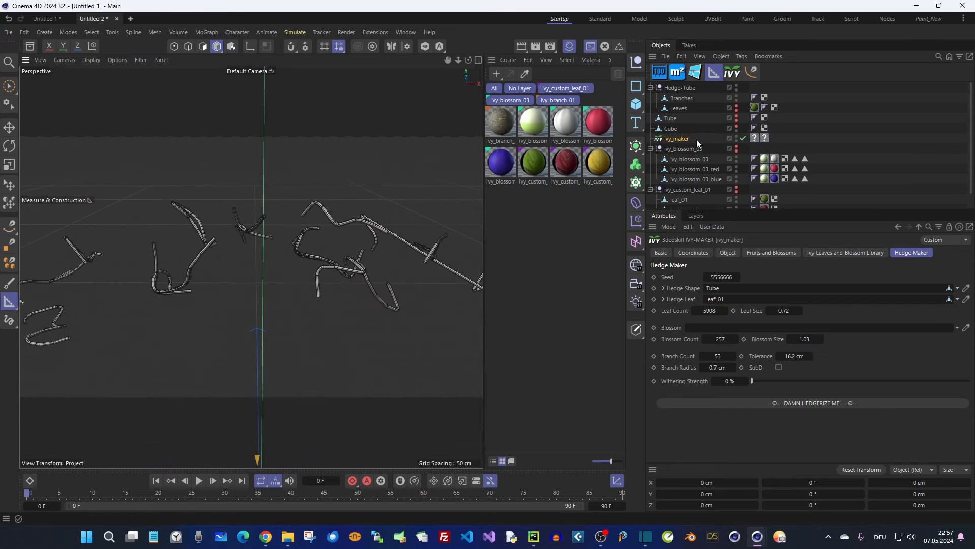
left_click(736, 106)
scroll(315, 225, "down", 4)
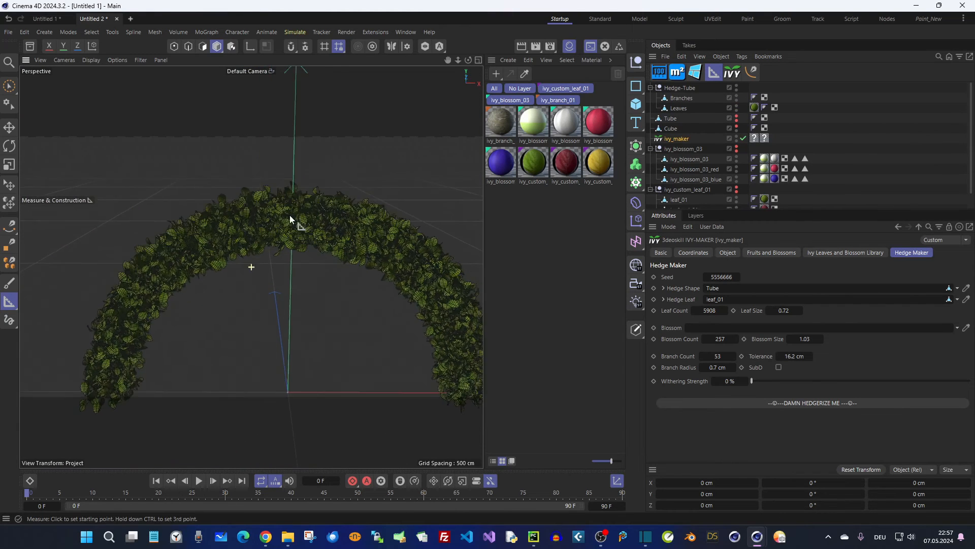
- Switch the viewport to the Front view and put Hedge-Tube's Branches and Leaves objects together into polygon mode
left_click(64, 60)
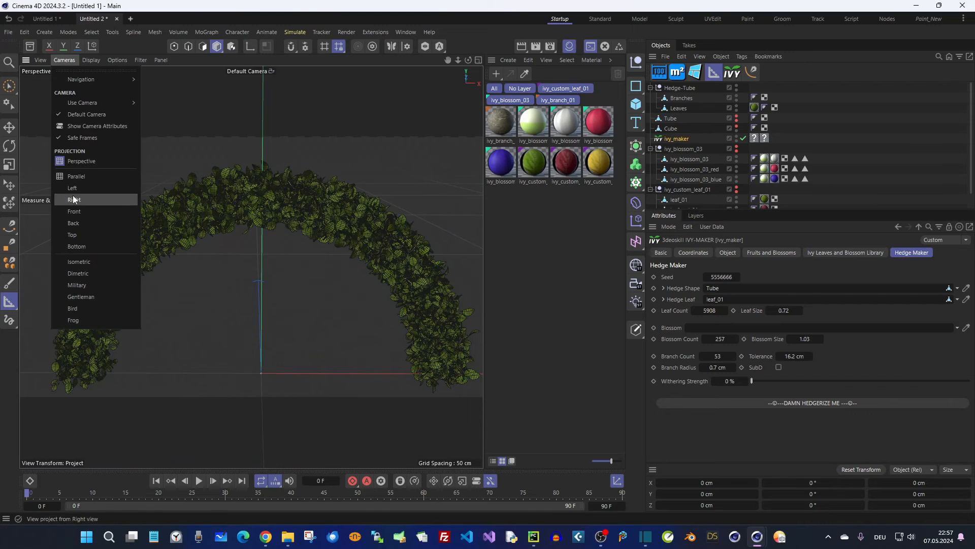
left_click(74, 212)
scroll(280, 209, "up", 3)
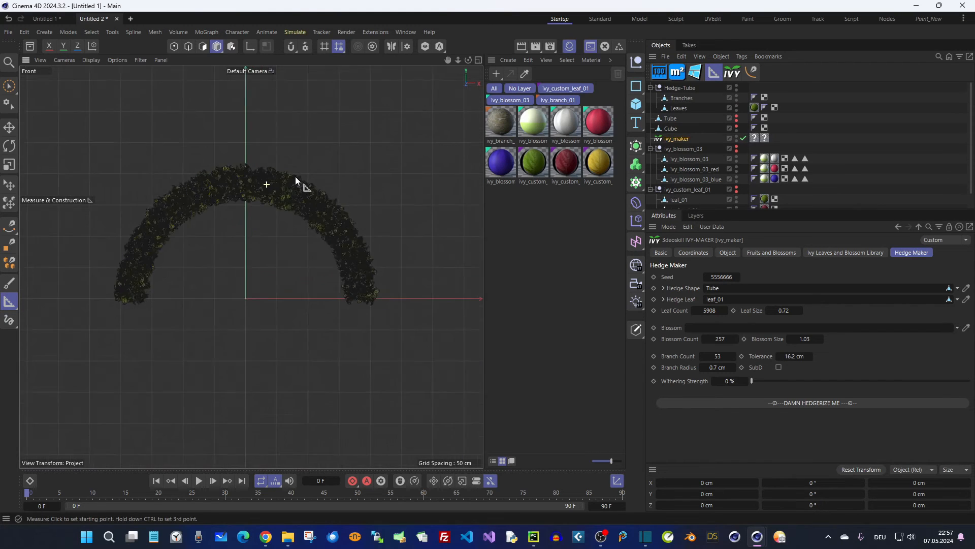
left_click(681, 97)
left_click(681, 108, "shift")
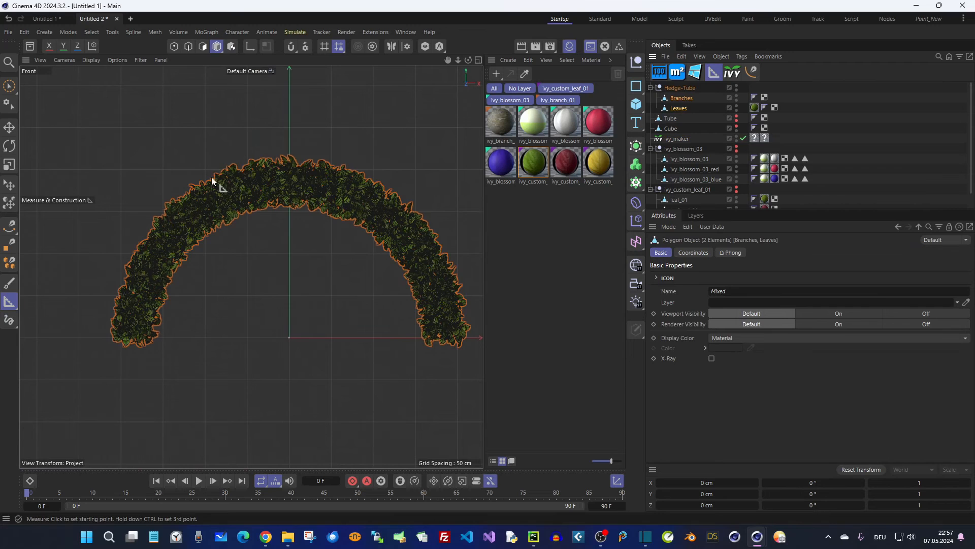
left_click(202, 46)
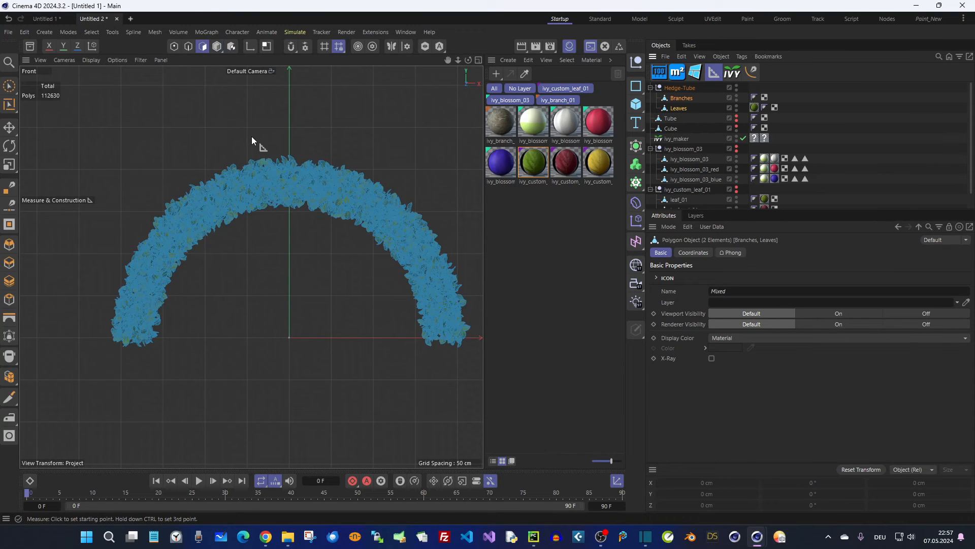
- Rectangle-select the branch and leaf polygons along the crown of the arch and delete them
key("0")
left_click_drag(232, 131, 331, 178)
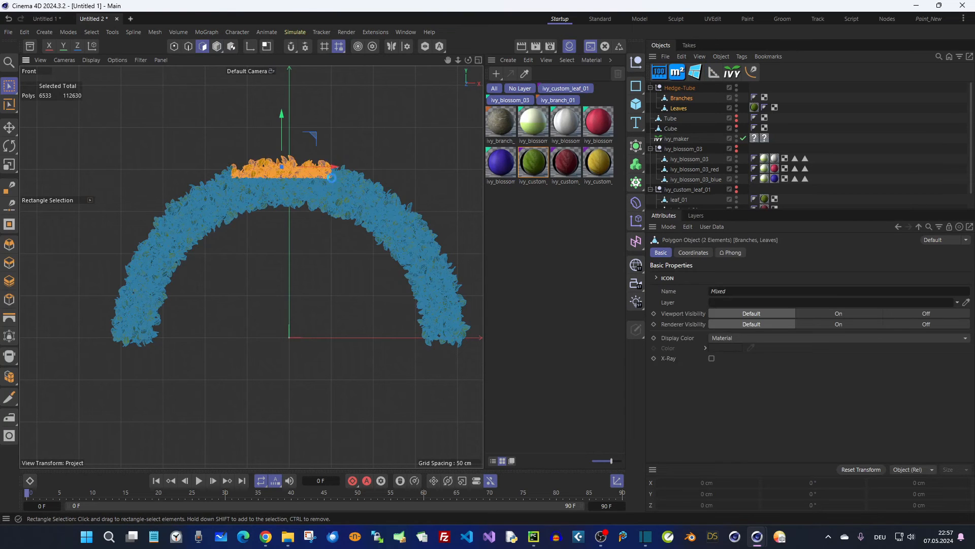
key("Delete")
scroll(279, 175, "up", 6)
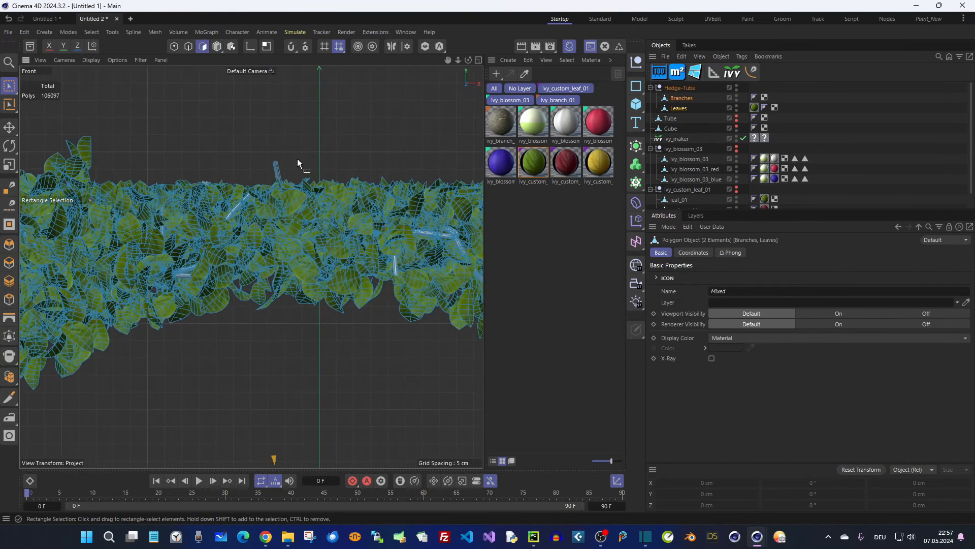
scroll(297, 179, "down", 6)
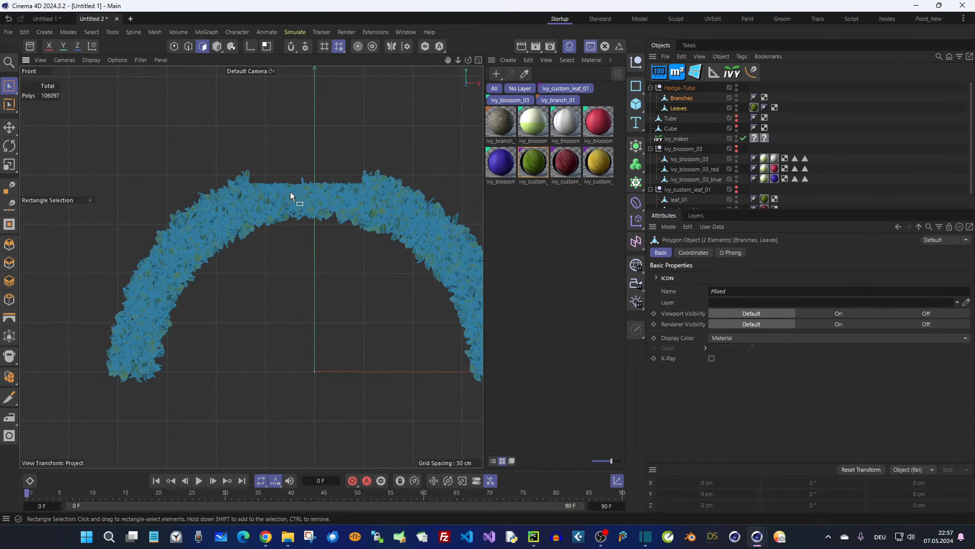
- Delete the Hedge-Tube group, enable SubD in Hedge Maker and generate the hedge on the Tube again
left_click(684, 90)
key("Delete")
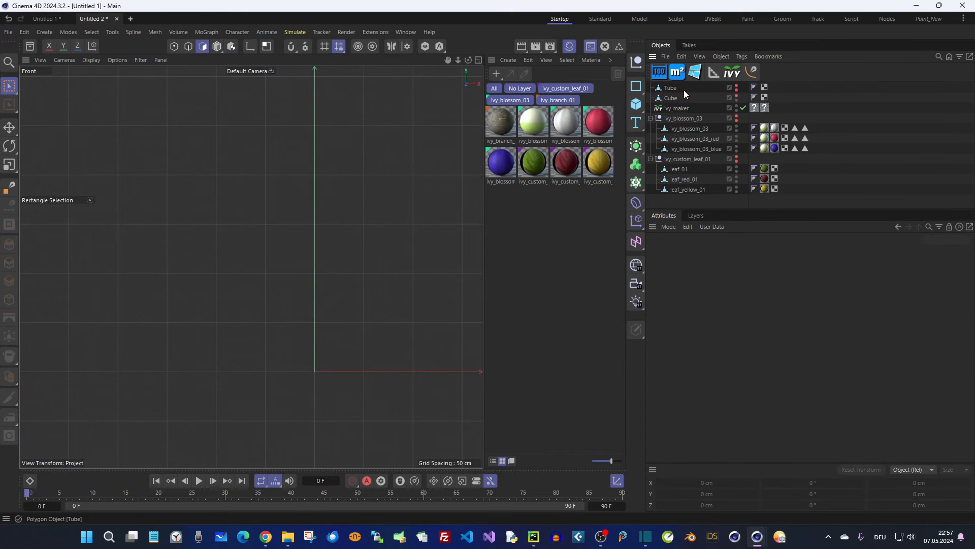
left_click(683, 109)
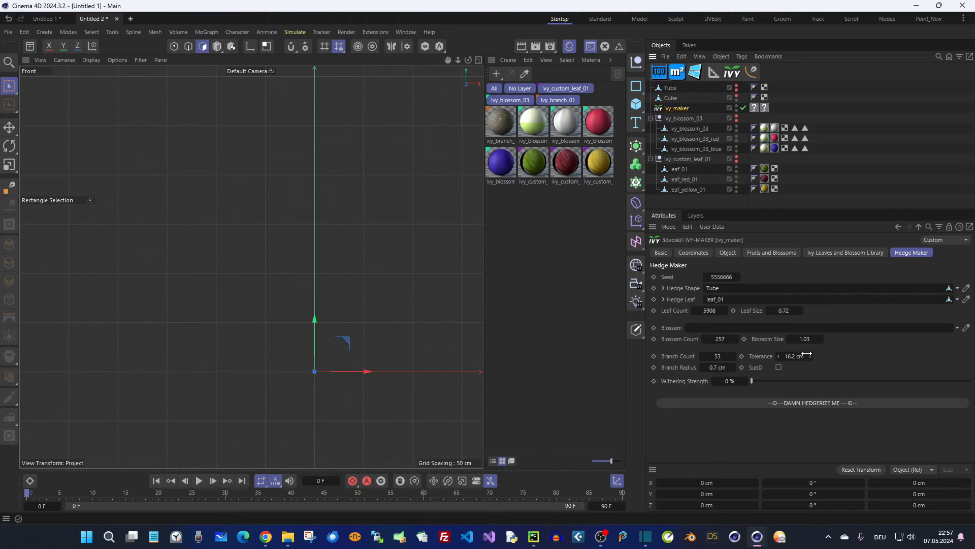
left_click(731, 402)
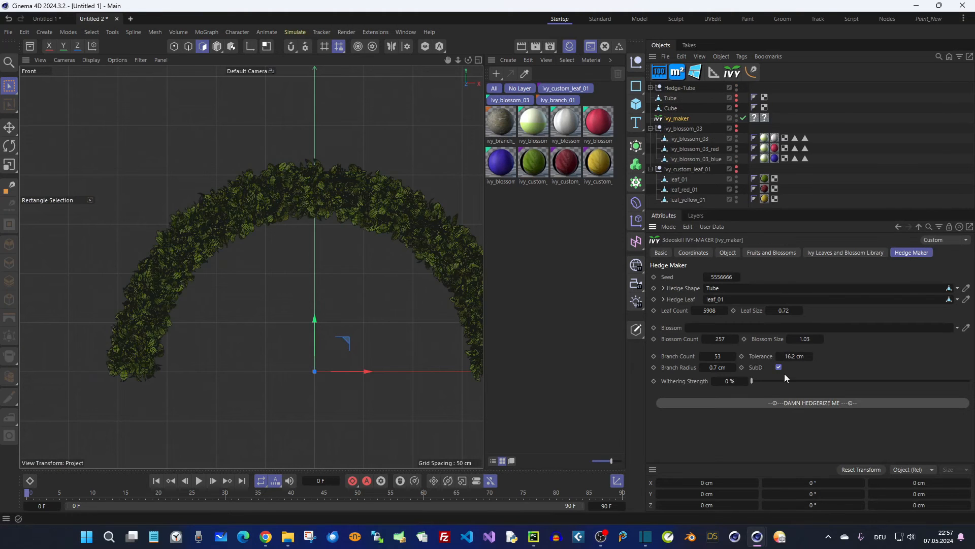
- Select the new Hedge-Tube's Branches and Leaves objects and delete their polygons at the crown of the arch
left_click(650, 88)
left_click(681, 98)
left_click(679, 108, "shift")
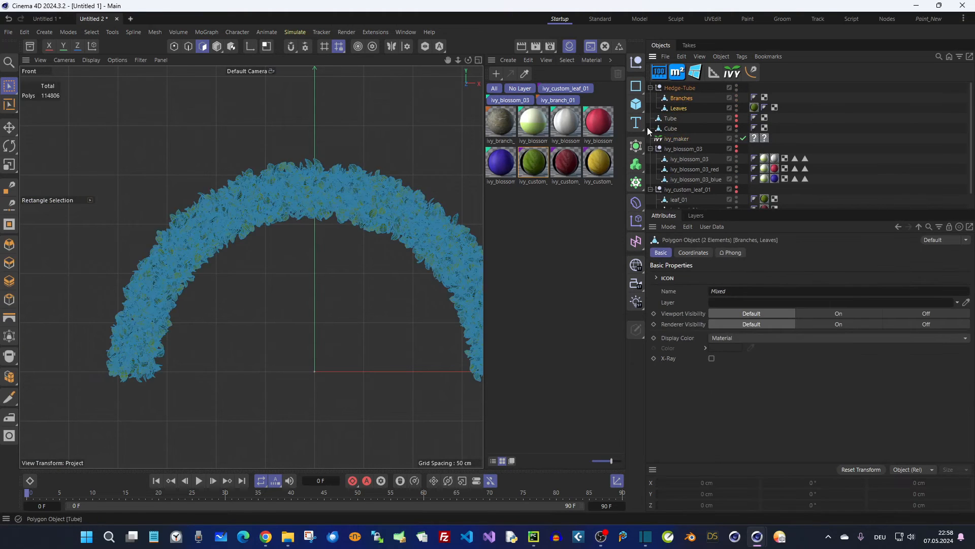
scroll(320, 161, "up", 3)
left_click_drag(278, 173, 375, 200)
key("Delete")
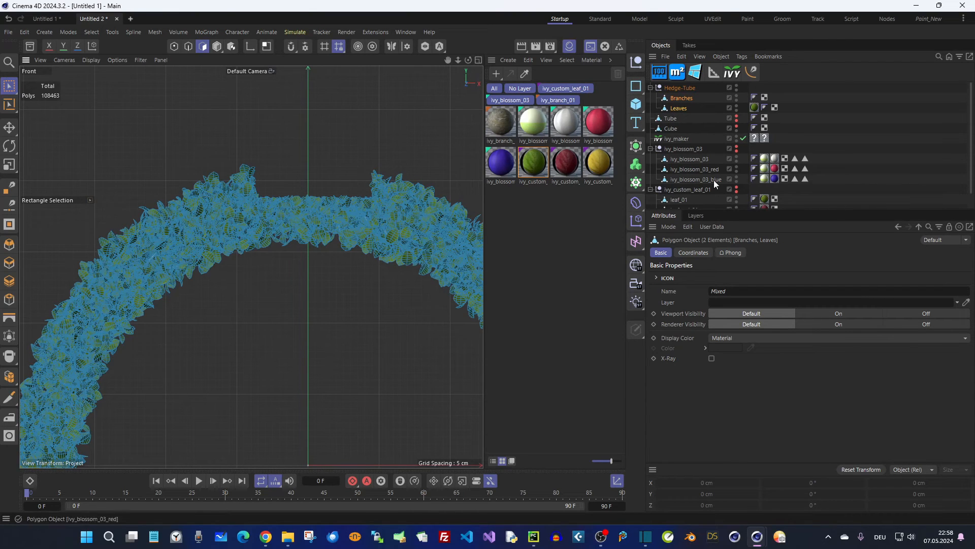
- Return the viewport to the Perspective view and examine the notched crown of the arch hedge from several angles
left_click(687, 88)
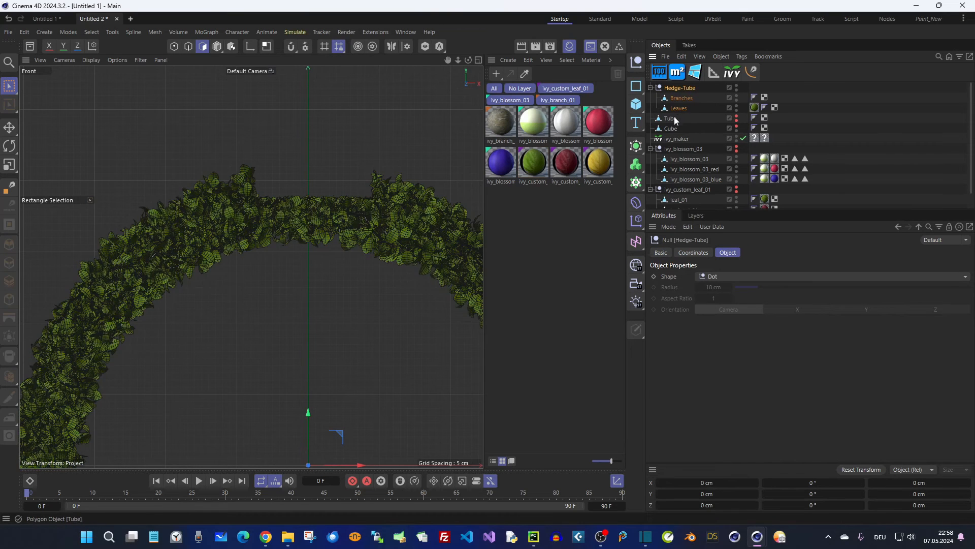
left_click(64, 60)
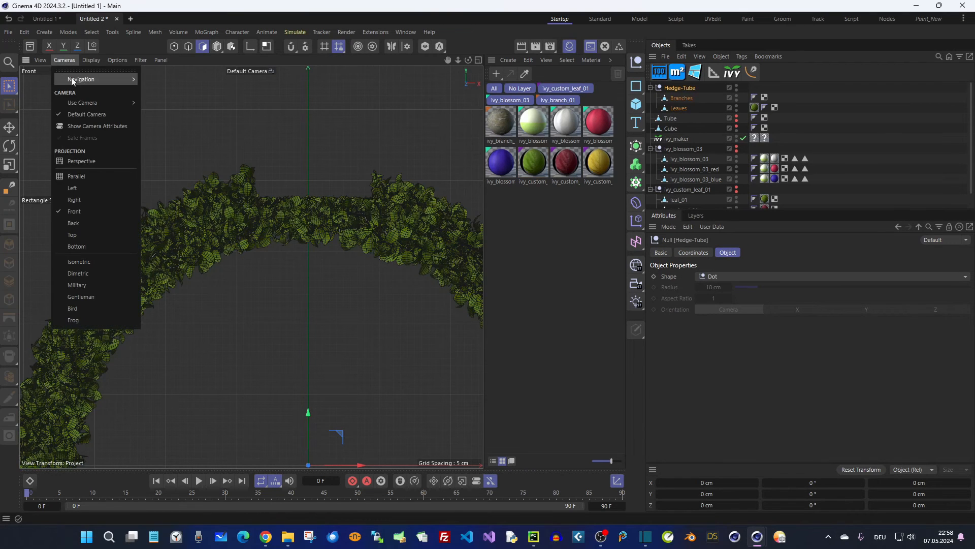
left_click(72, 161)
scroll(305, 153, "up", 5)
left_click_drag(293, 153, 332, 219, "alt")
right_click_drag(332, 219, 403, 222, "alt")
left_click_drag(321, 210, 334, 160, "alt")
left_click_drag(335, 272, 309, 315, "alt")
right_click_drag(310, 296, 218, 318, "alt")
left_click_drag(217, 318, 260, 312, "alt")
right_click_drag(274, 314, 256, 310, "alt")
left_click_drag(256, 310, 279, 308, "alt")
middle_click_drag(279, 308, 246, 255, "alt")
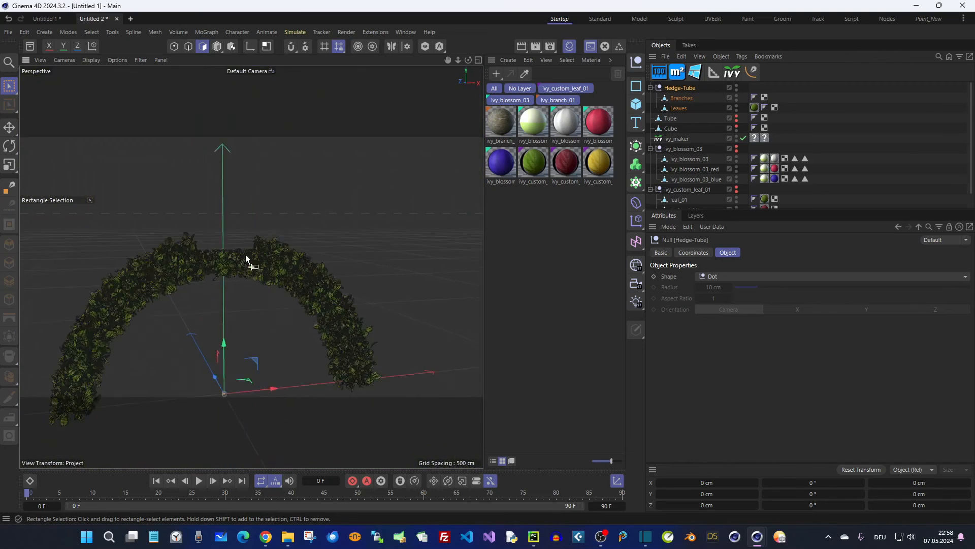
left_click_drag(246, 255, 222, 238, "alt")
right_click_drag(222, 238, 278, 229, "alt")
middle_click_drag(279, 228, 311, 217, "alt")
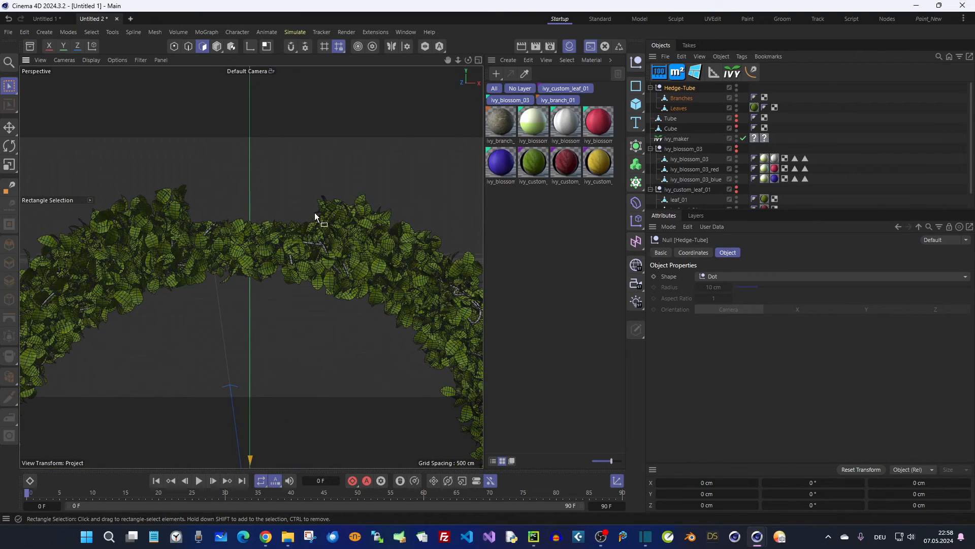
right_click_drag(319, 219, 298, 227, "alt")
left_click_drag(298, 227, 312, 239, "alt")
right_click_drag(322, 240, 325, 242, "alt")
left_click_drag(325, 241, 340, 250, "alt")
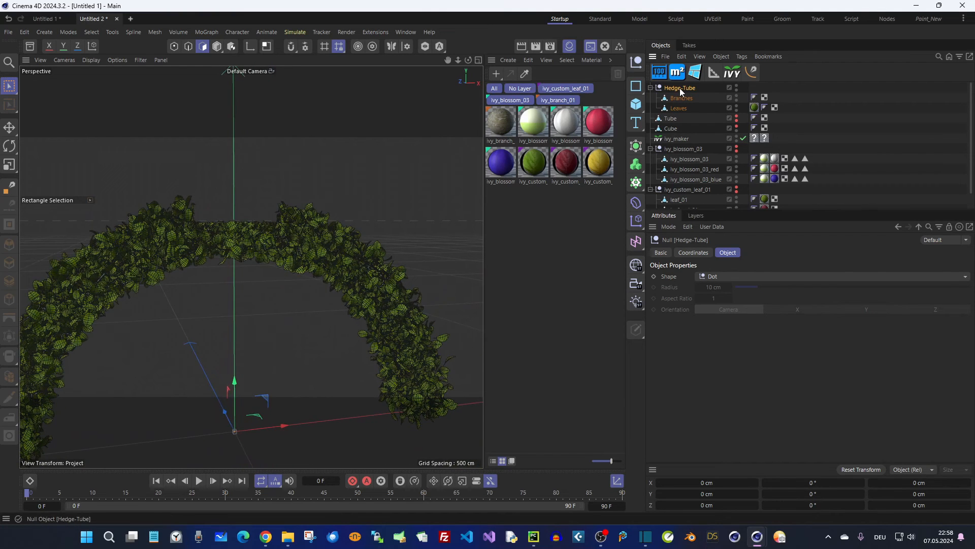
- Delete the Hedge-Tube group and generate a hedge on the Cube with ivy_blossom_03 as Blossom and a Blossom Count of 156
key("Delete")
left_click(681, 110)
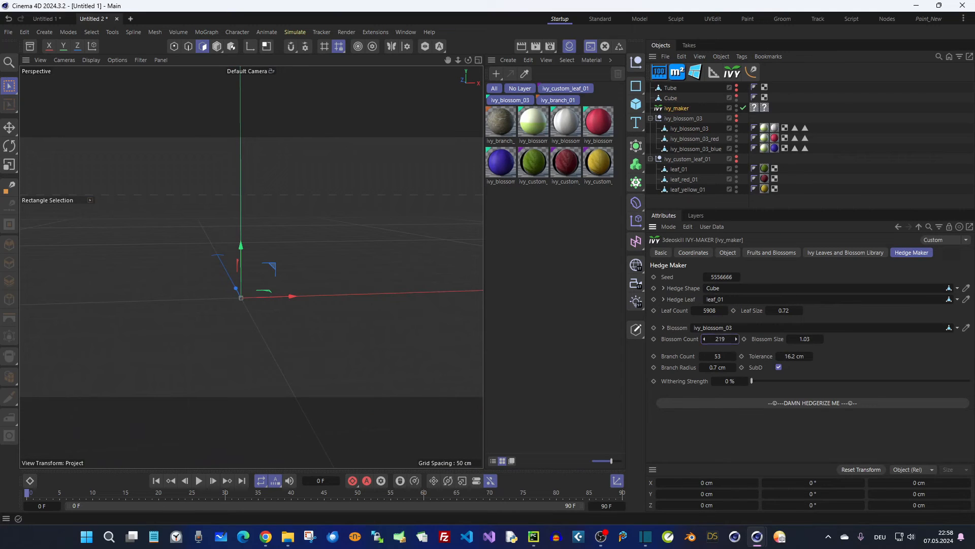
left_click(778, 401)
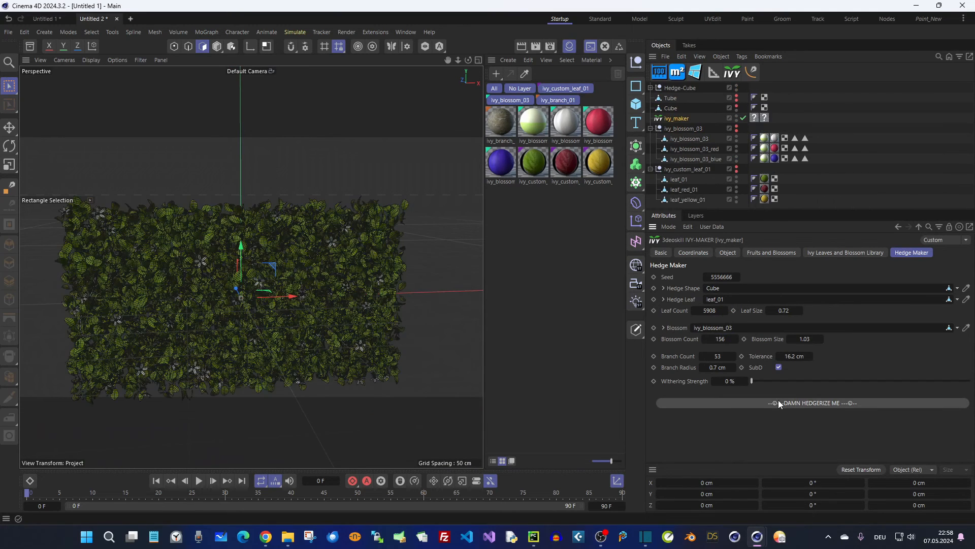
- Change the Hedge Maker Seed to 5556769 and generate two more hedges on the Cube
left_click_drag(722, 277, 739, 277)
left_click(792, 404)
left_click(774, 401)
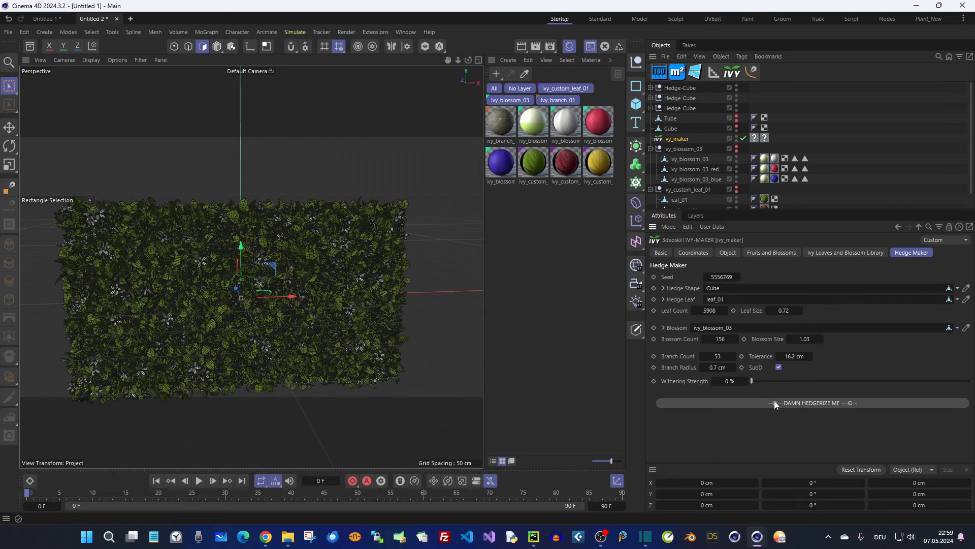
- Place the three Hedge-Cube groups inside a new Cloner and set its mode to Linear
scroll(390, 295, "down", 4)
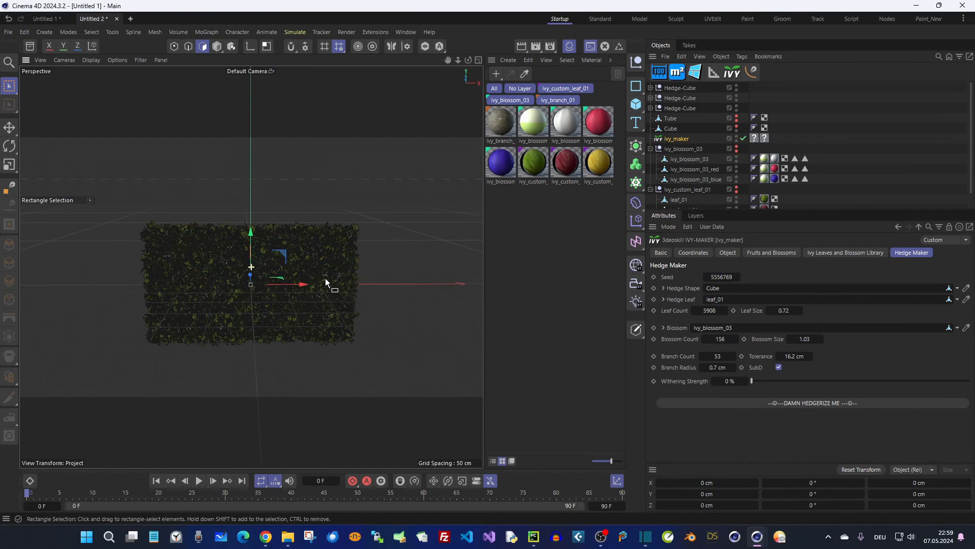
left_click(673, 88)
left_click(679, 109, "shift")
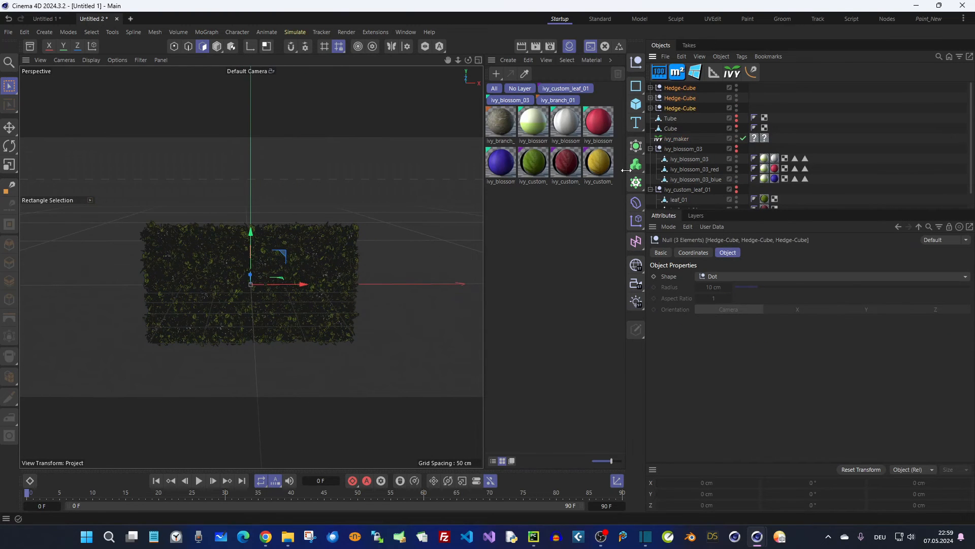
left_click(636, 183, "alt")
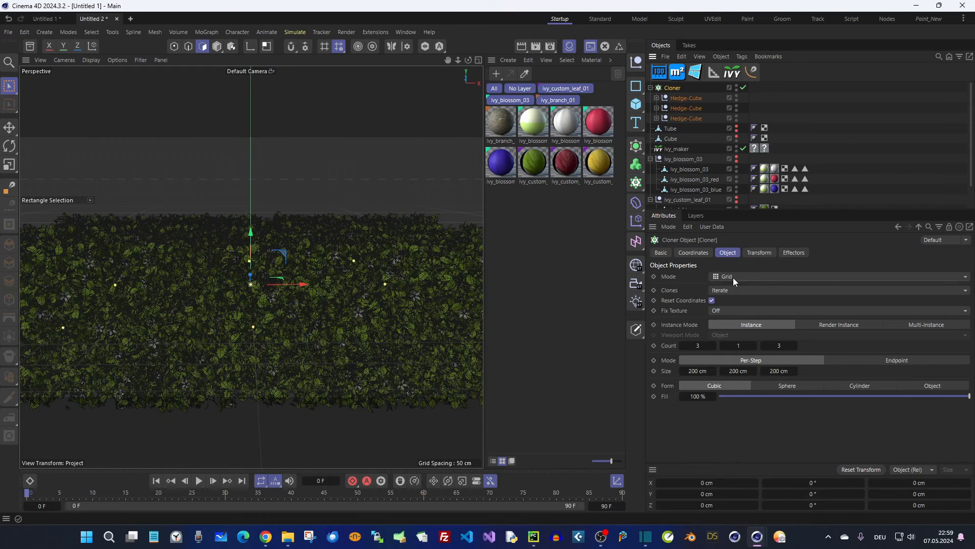
left_click(733, 278)
left_click(743, 295)
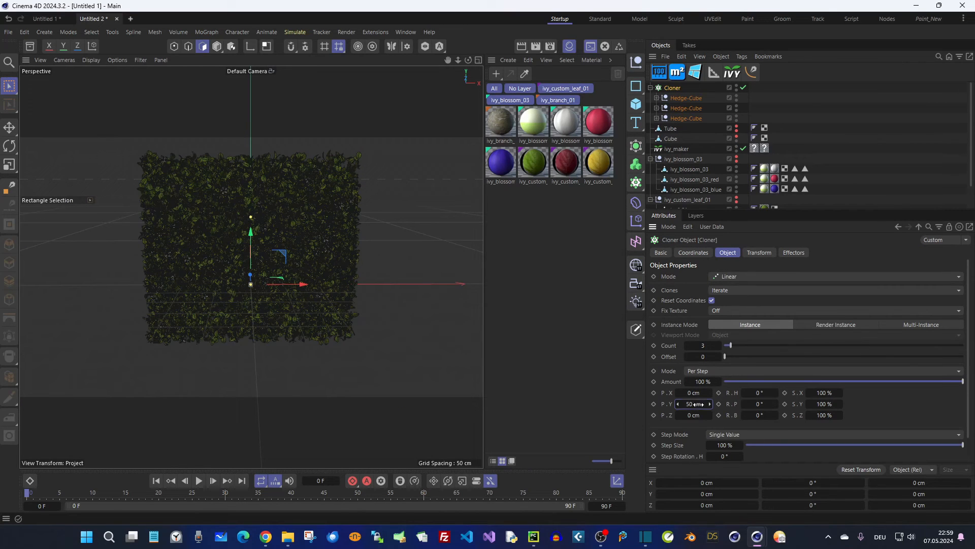
- Space the Cloner's copies 293 cm apart in X with 0 cm in Y, and set Clones to Random
left_click_drag(710, 393, 710, 243)
middle_click_drag(436, 324, 330, 325, "alt")
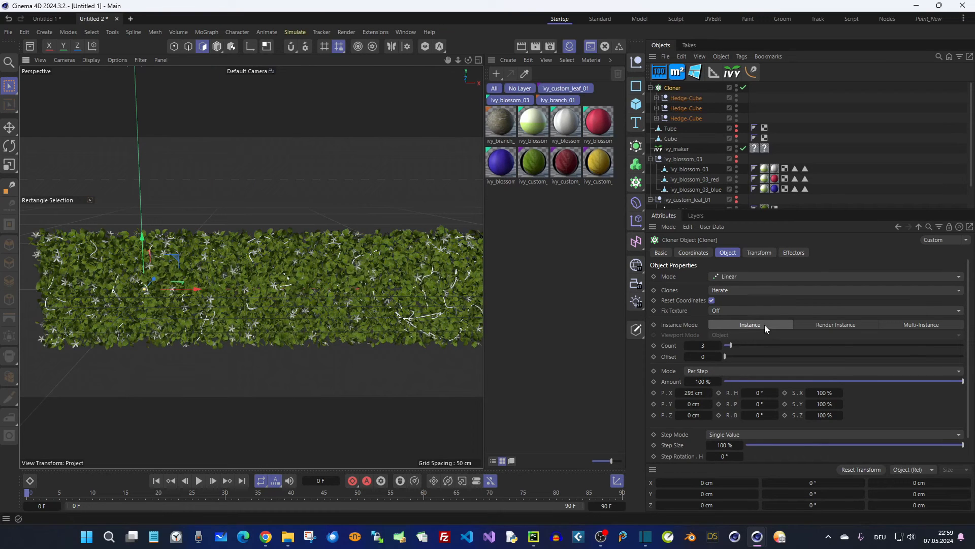
left_click(733, 291)
left_click(741, 312)
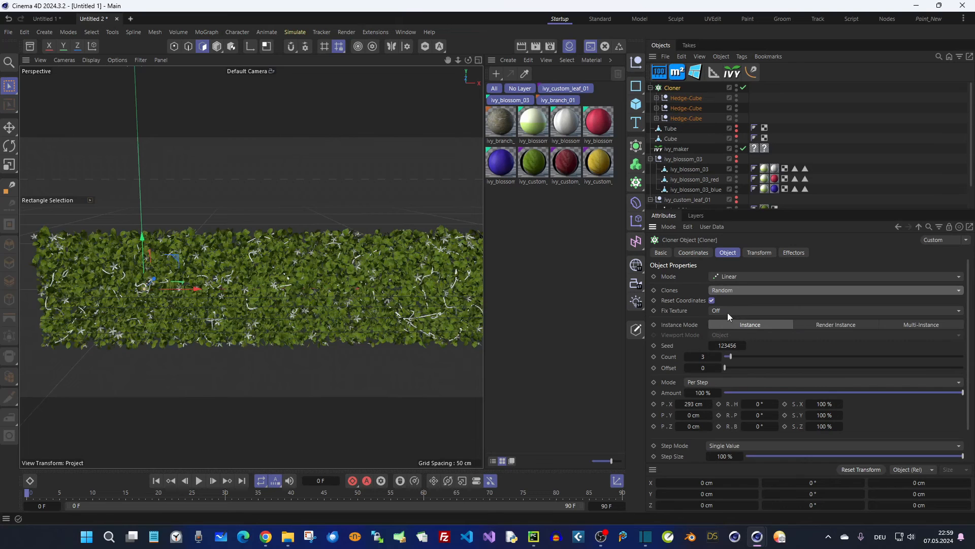
left_click_drag(366, 296, 334, 267, "alt")
scroll(334, 267, "up", 4)
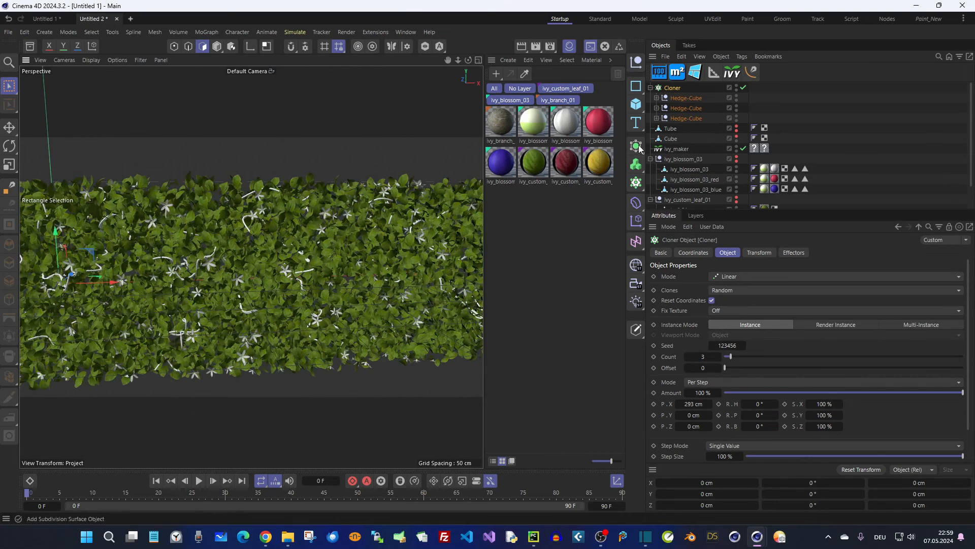
- Apply the ivy_branch_01 material to the Branches object in all three Hedge-Cube groups
left_click(656, 97)
left_click(656, 138)
left_click(656, 179)
left_click(504, 123)
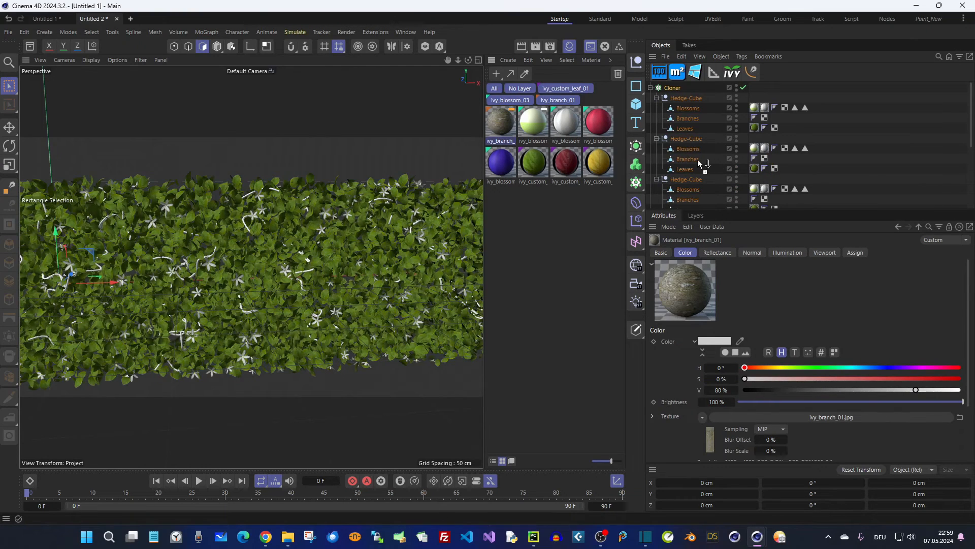
left_click_drag(698, 163, 694, 159)
left_click_drag(777, 159, 775, 199, "ctrl")
left_click_drag(771, 120, 772, 119, "ctrl")
left_click(656, 98)
left_click(656, 108)
left_click(657, 118)
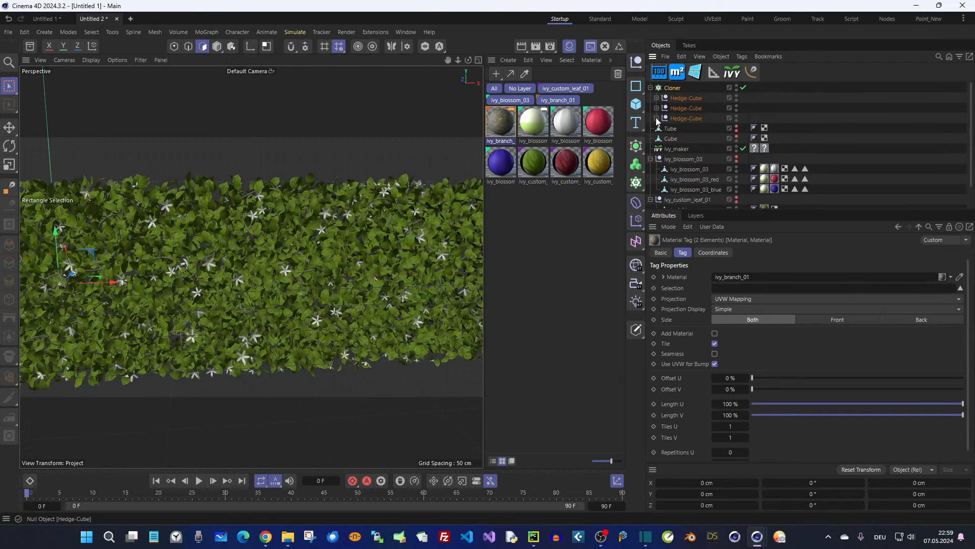
- Add a Random effector to the Cloner with Position off and Scale on, using an S.Y value of 0.09
left_click(672, 87)
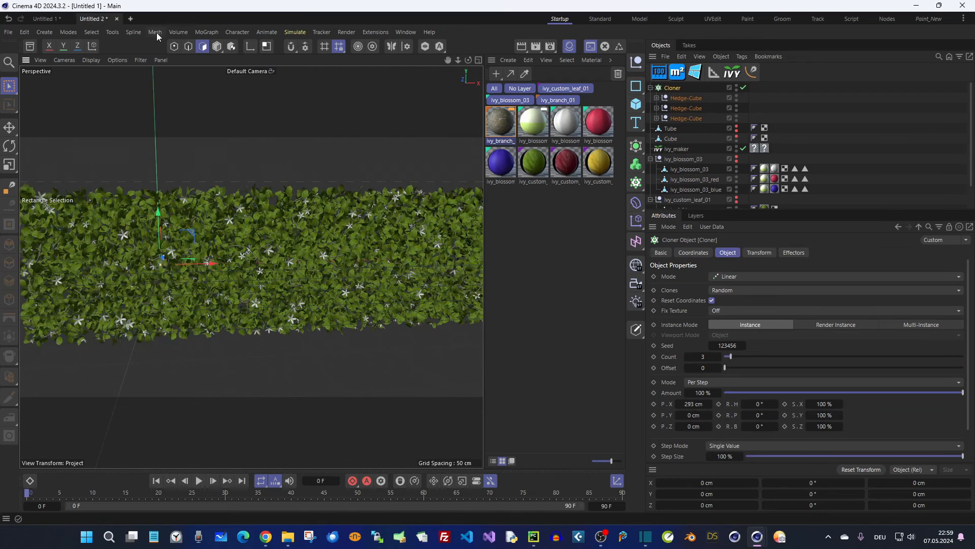
left_click(206, 31)
mouse_move(219, 51)
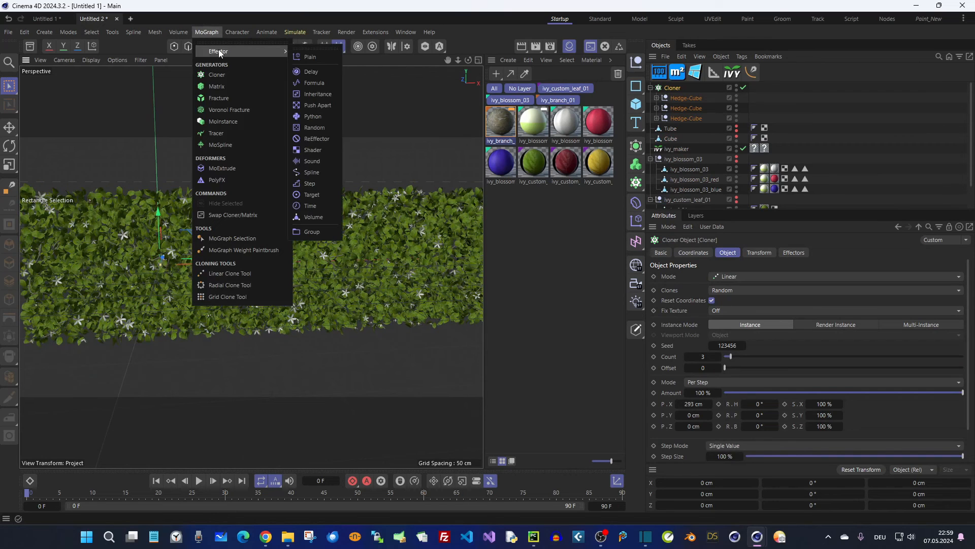
left_click(322, 128)
left_click(762, 253)
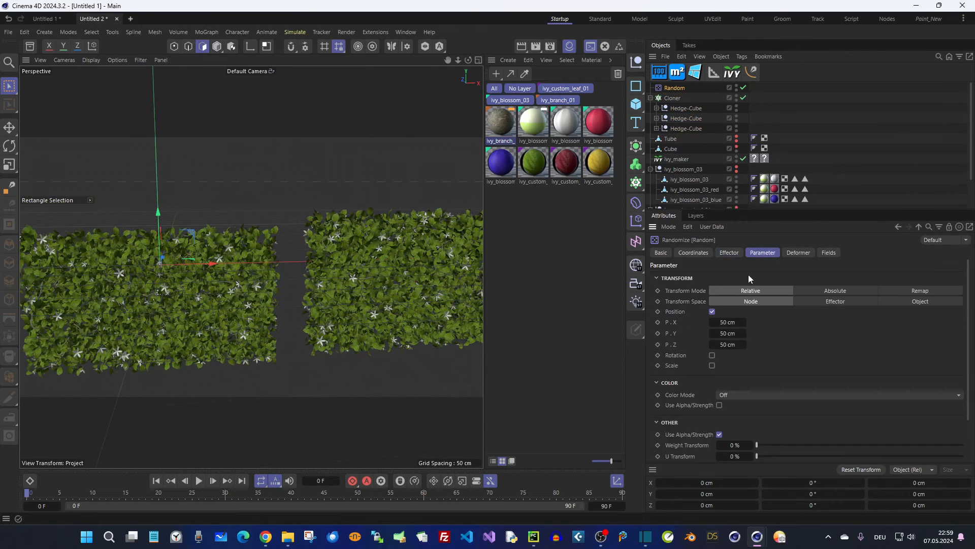
left_click(712, 311)
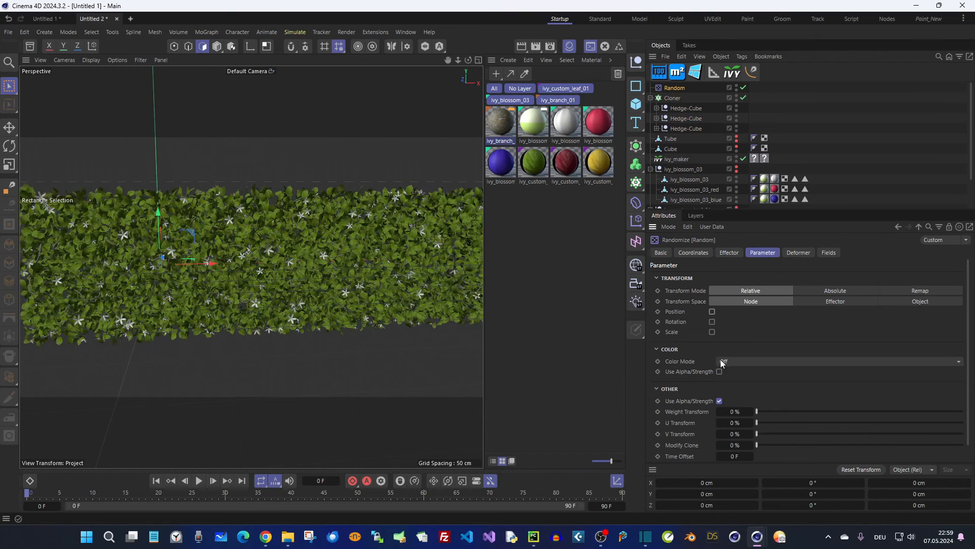
left_click(712, 332)
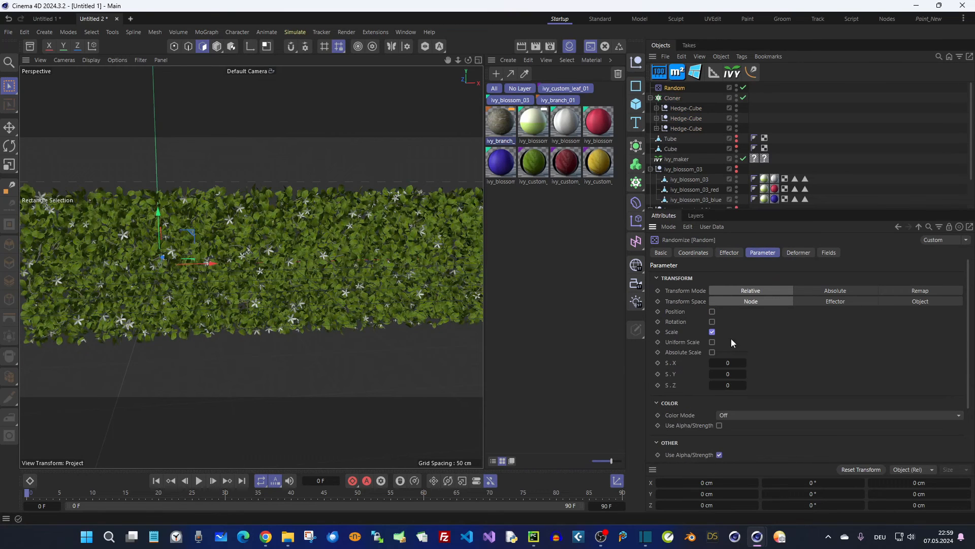
left_click_drag(734, 374, 752, 375)
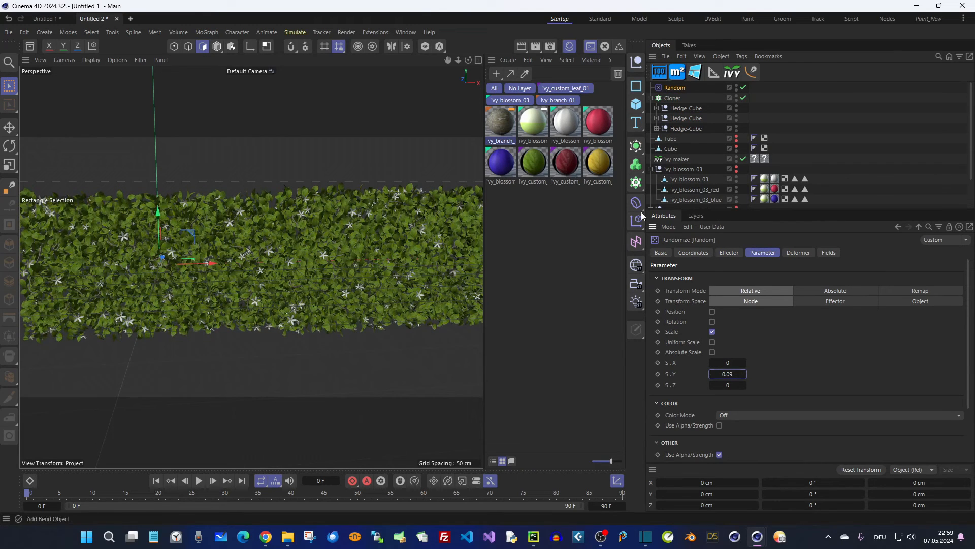
- Add a Floor object and raise the Cloner so the hedge stands on it
left_click(637, 264)
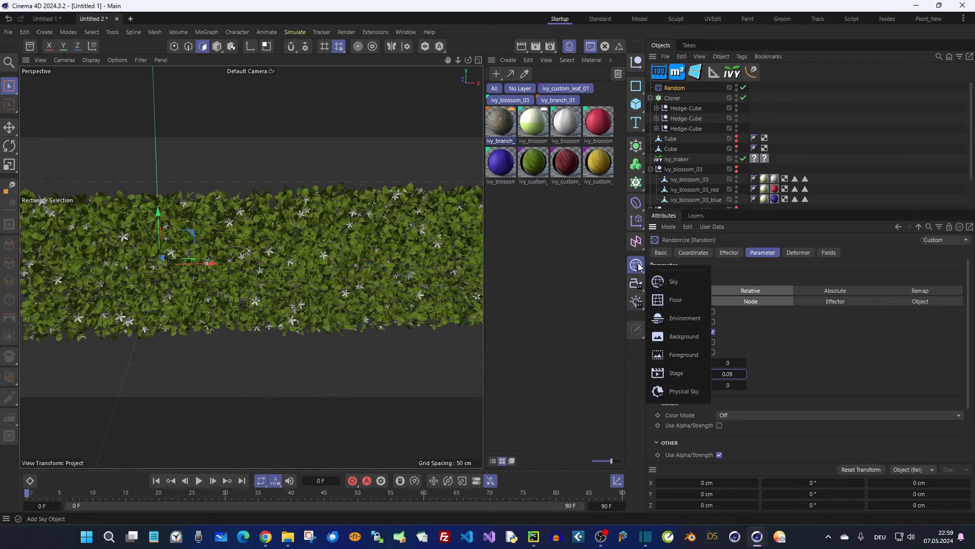
left_click(690, 300)
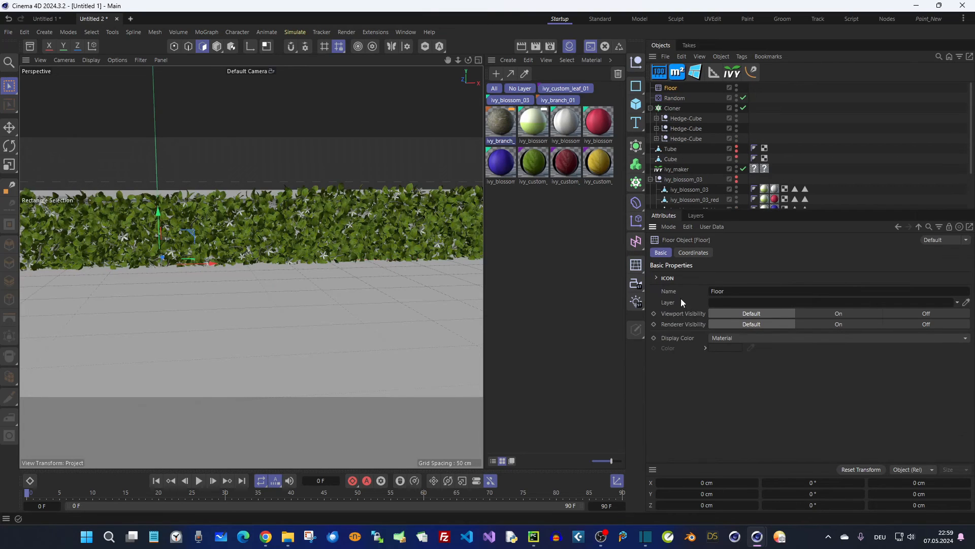
left_click(672, 108)
left_click_drag(247, 208, 258, 173)
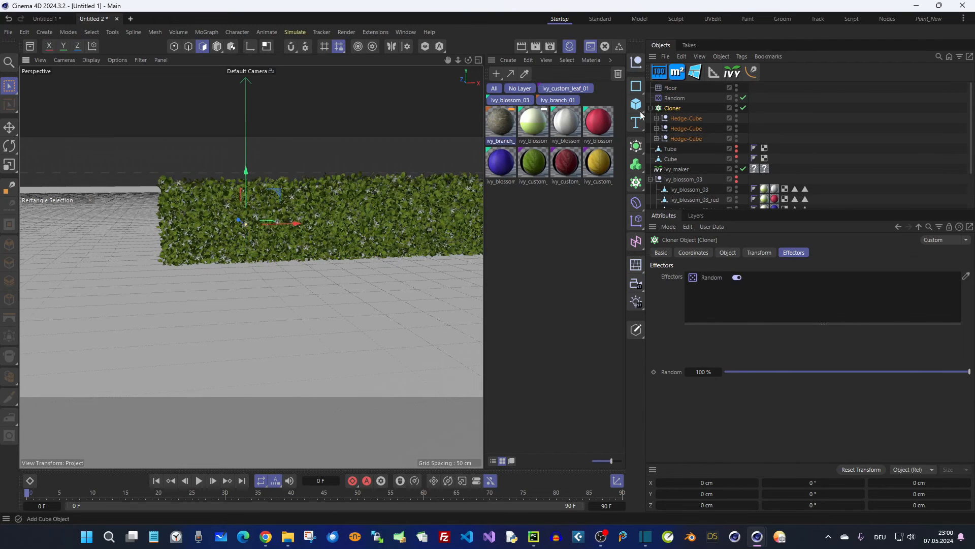
- Set the Cloner's Instance Mode to Multi-Instance and its Count to 30
left_click(727, 253)
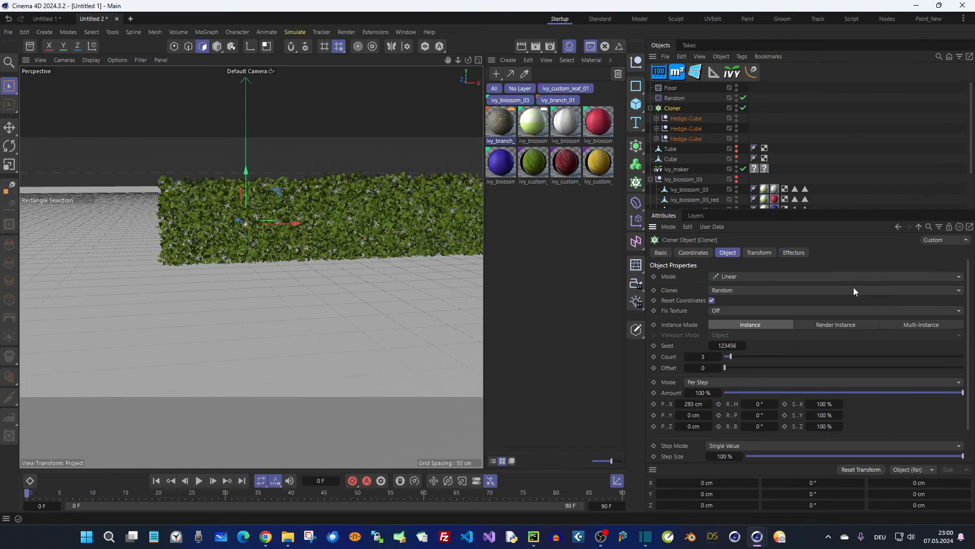
left_click(913, 328)
middle_click_drag(397, 249, 335, 257, "alt")
left_click_drag(335, 257, 339, 244, "alt")
middle_click_drag(340, 245, 378, 249, "alt")
left_click_drag(717, 357, 734, 358)
mouse_move(455, 280)
left_mouse_down("alt")
mouse_move(388, 275)
mouse_move(390, 253)
mouse_move(291, 252)
mouse_move(388, 253)
mouse_move(339, 237)
mouse_move(364, 237)
left_mouse_up("alt")
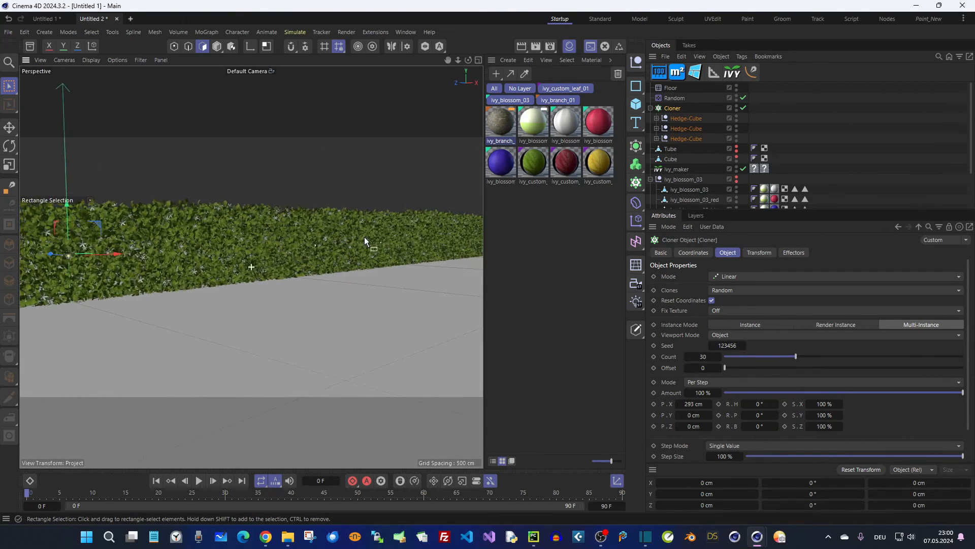
- Render the long cloned hedge in the viewport from two angles to check its appearance
left_click(521, 47)
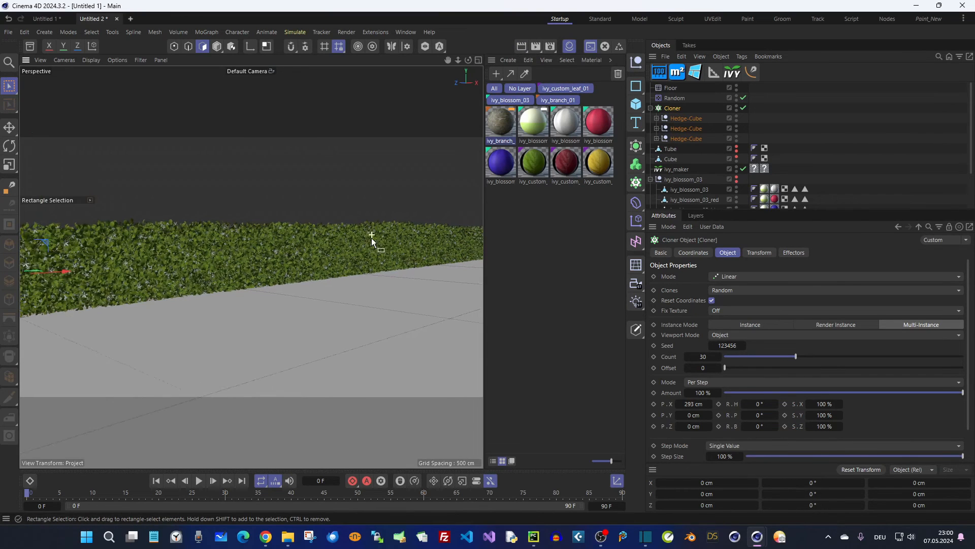
left_click(522, 45)
left_click_drag(358, 240, 285, 254, "alt")
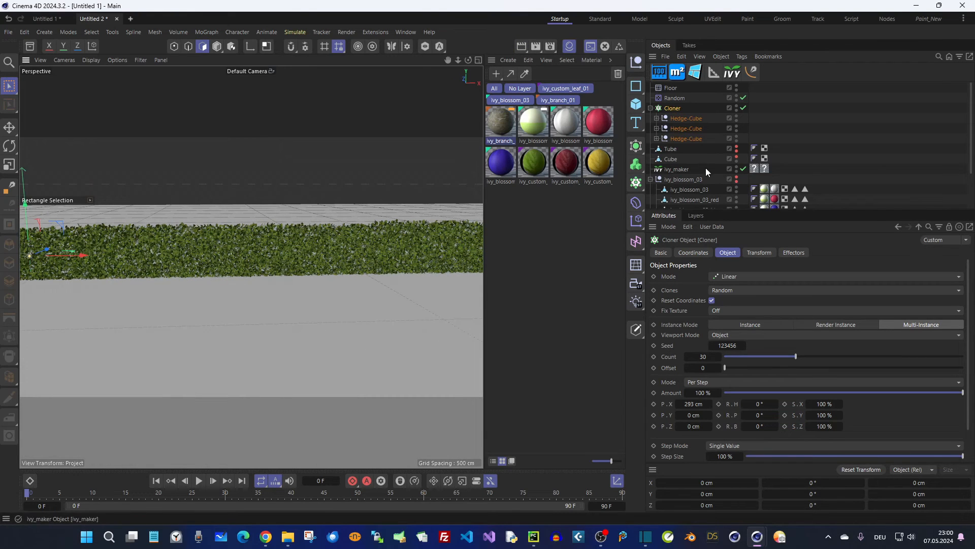
- Select the second Hedge-Cube's Blossoms, Branches and Leaves objects and frame them in the Front view
left_click(656, 118)
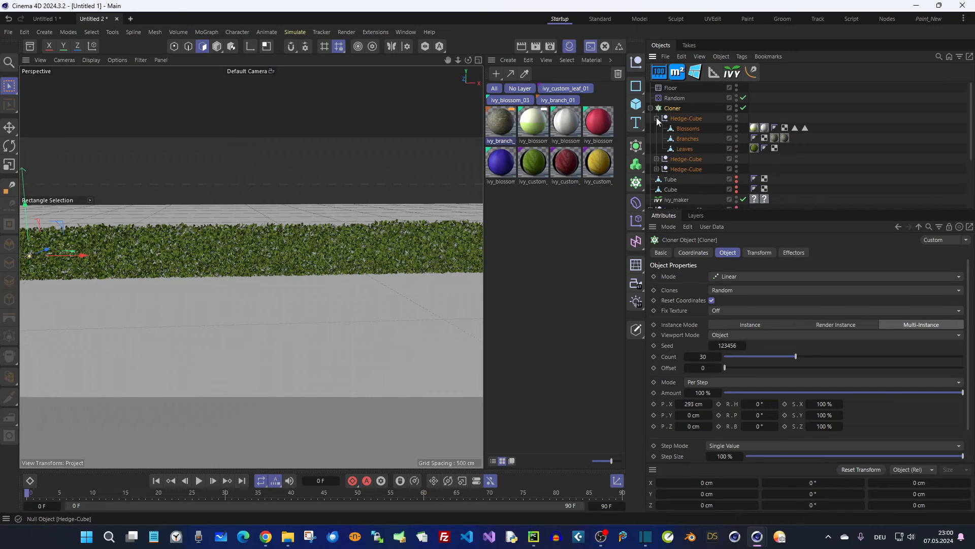
left_click(657, 169)
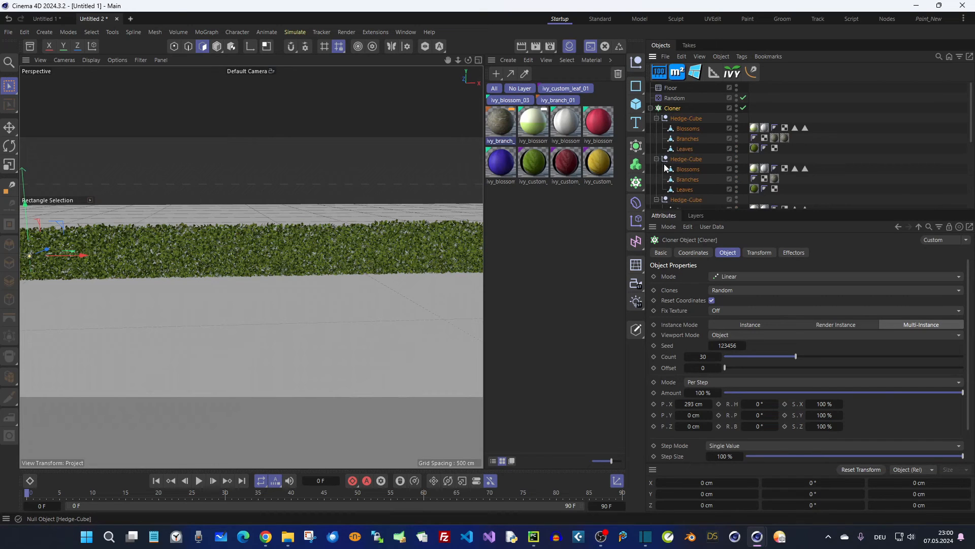
left_click(690, 171)
left_click(690, 179, "ctrl")
key("o")
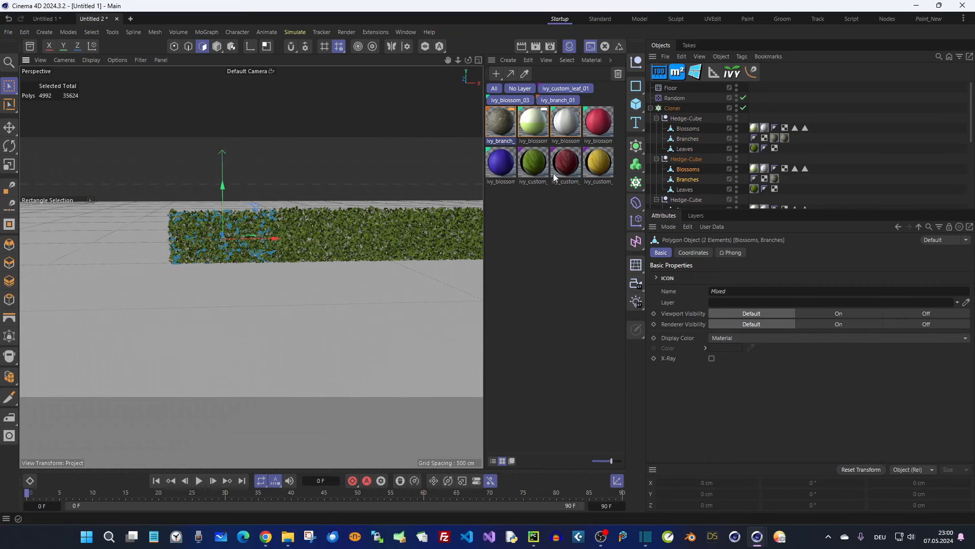
left_click(63, 60)
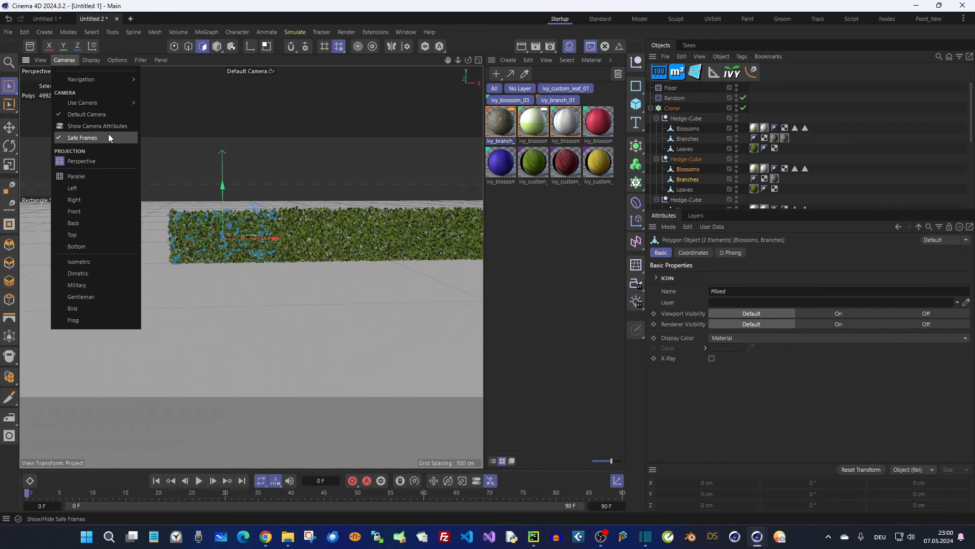
left_click(85, 210)
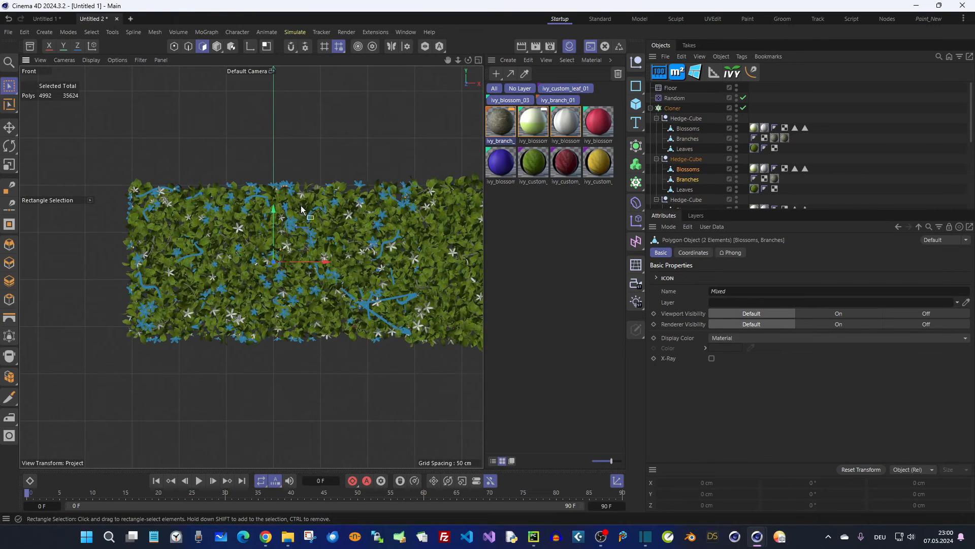
left_click(685, 189, "ctrl")
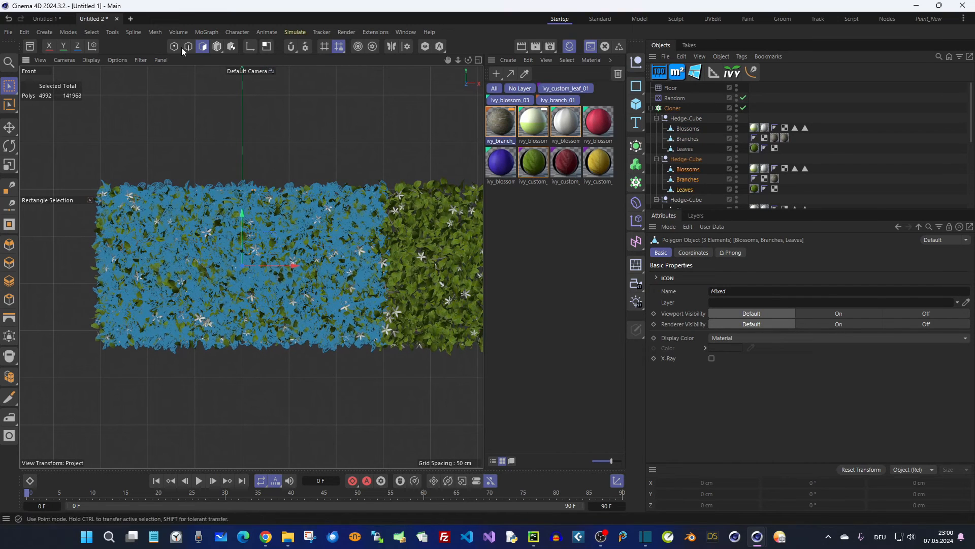
- Using Brush Selection at size 40 with Visible Only off, select a wavy strip along the second hedge's upper edge and delete its polygons
left_click(10, 86)
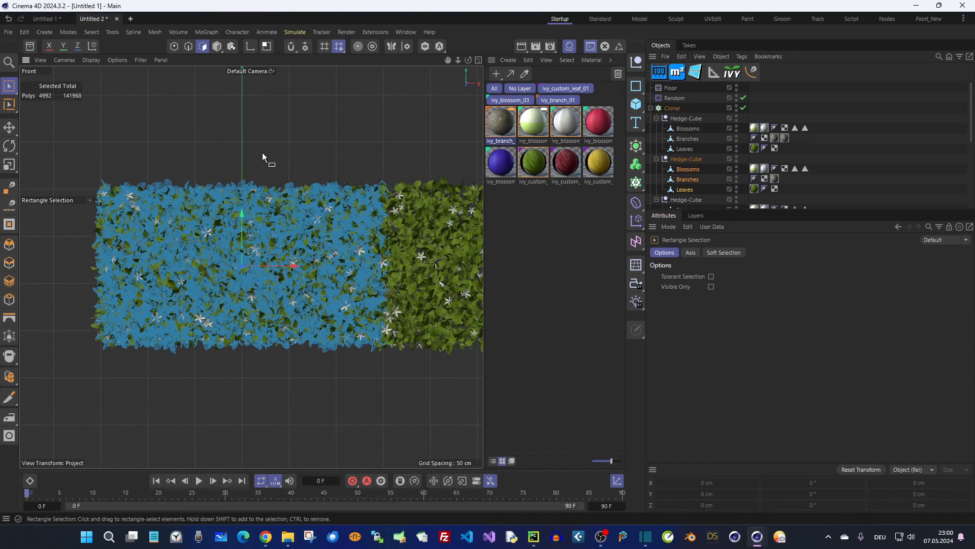
left_click(9, 86)
left_click(50, 99)
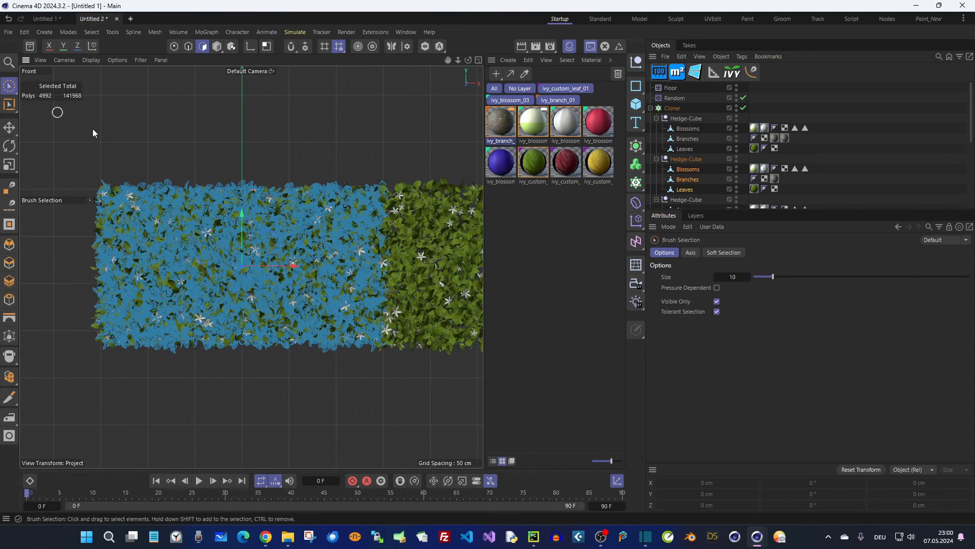
left_click(717, 301)
middle_click_drag(258, 227, 310, 227)
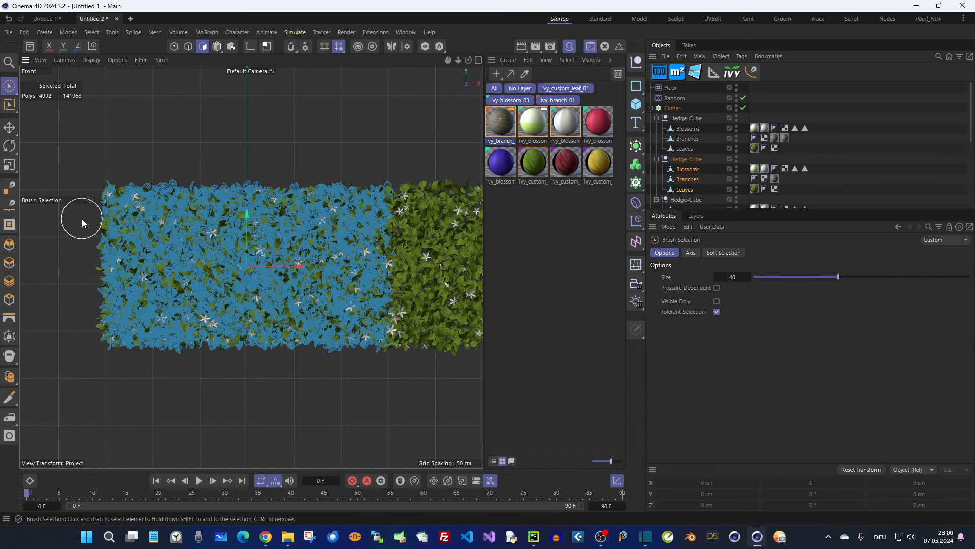
mouse_move(80, 219)
left_mouse_down()
mouse_move(157, 177)
mouse_move(263, 198)
left_mouse_up()
left_click_drag(353, 179, 480, 234)
key("Delete")
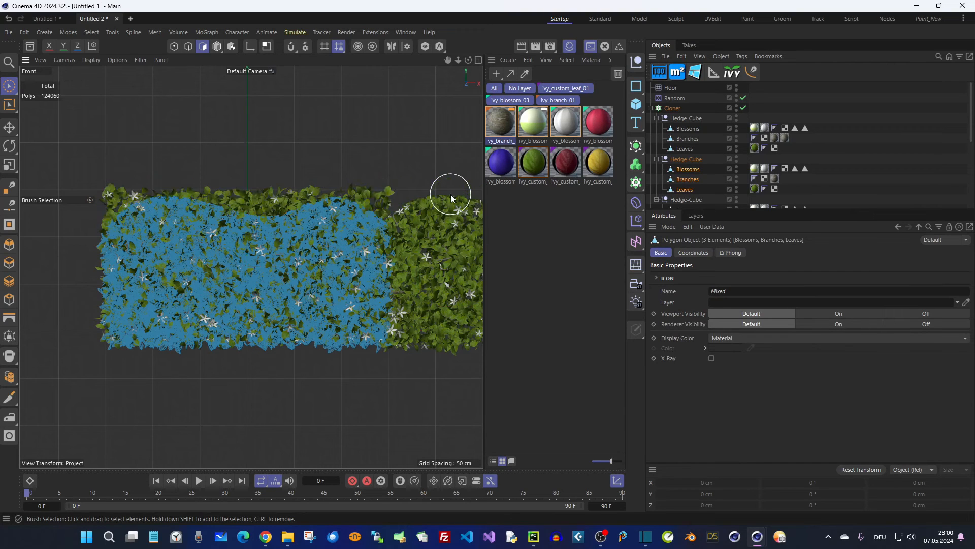
- Brush-select a wavy strip along the upper edge of the first Hedge-Cube's Blossoms, Branches and Leaves and delete those polygons
left_click(685, 118)
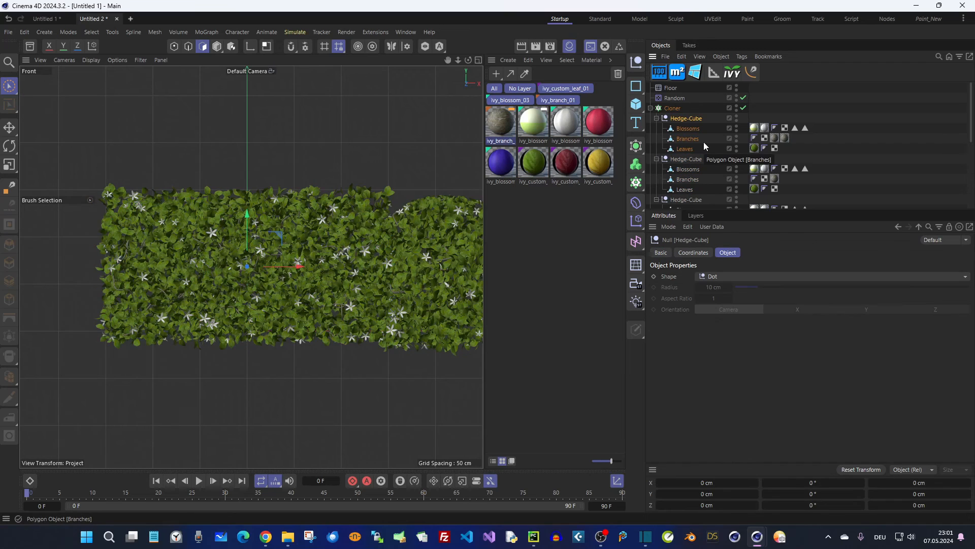
left_click(691, 129)
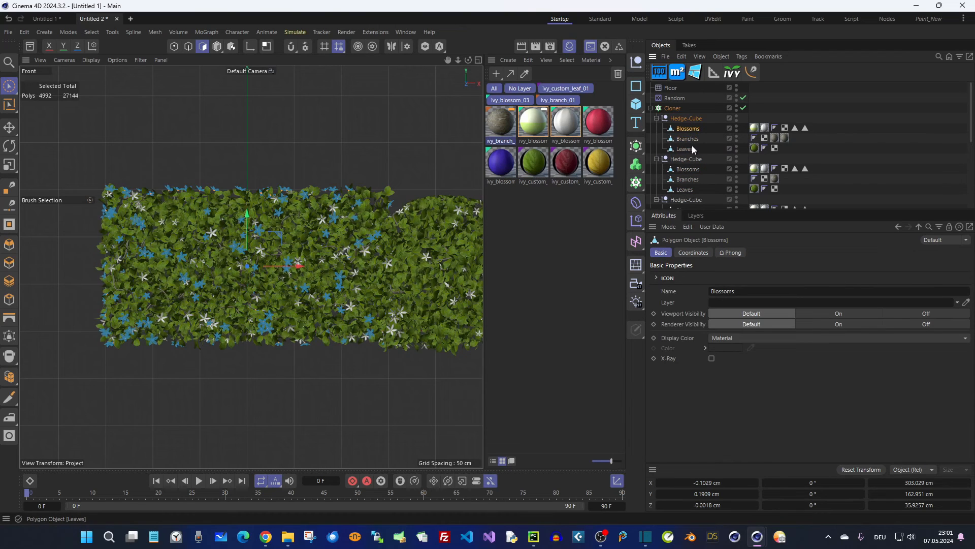
left_click(691, 147, "shift")
mouse_move(80, 220)
left_mouse_down()
mouse_move(146, 182)
mouse_move(300, 195)
mouse_move(359, 179)
mouse_move(416, 202)
left_mouse_up()
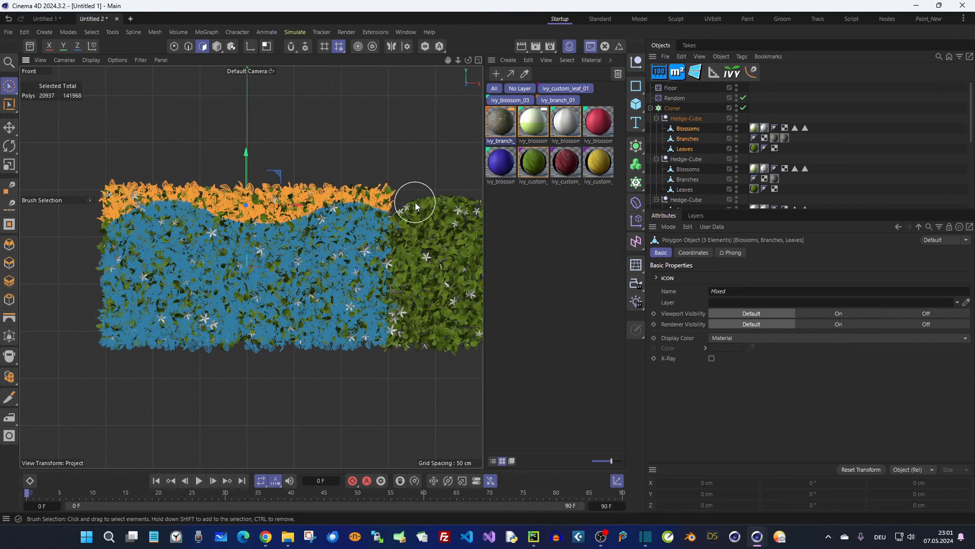
key("Delete")
- Trim the last Hedge-Cube's Blossoms, Branches and Leaves by brush-selecting a wavy strip along their upper edge and deleting its polygons
scroll(702, 163, "down", 3)
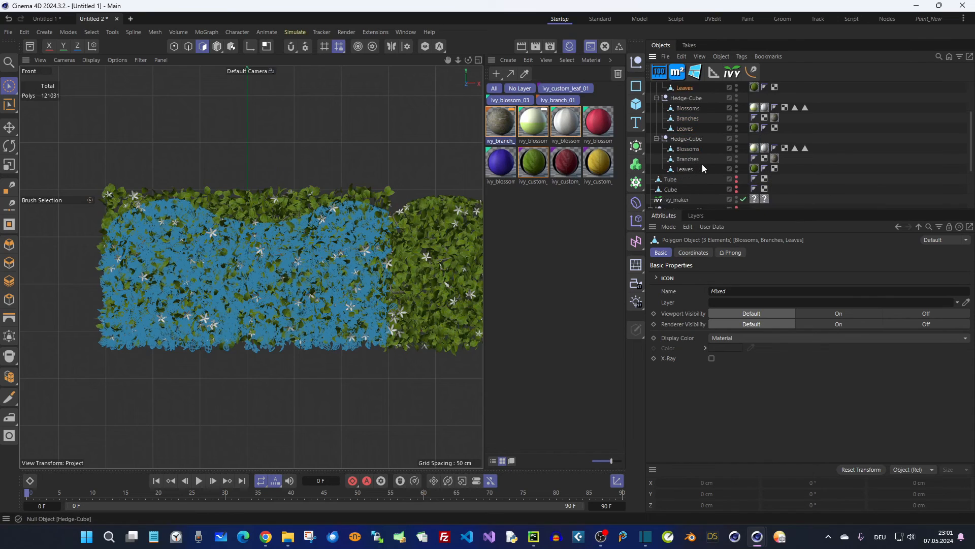
left_click(691, 150)
left_click(687, 169, "shift")
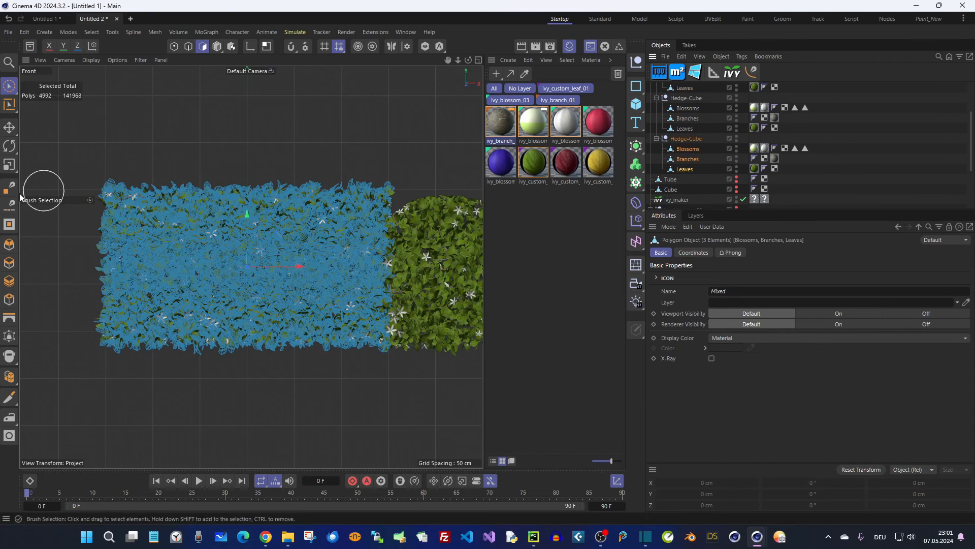
mouse_move(75, 221)
left_mouse_down()
mouse_move(109, 192)
mouse_move(192, 181)
mouse_move(283, 195)
left_mouse_up()
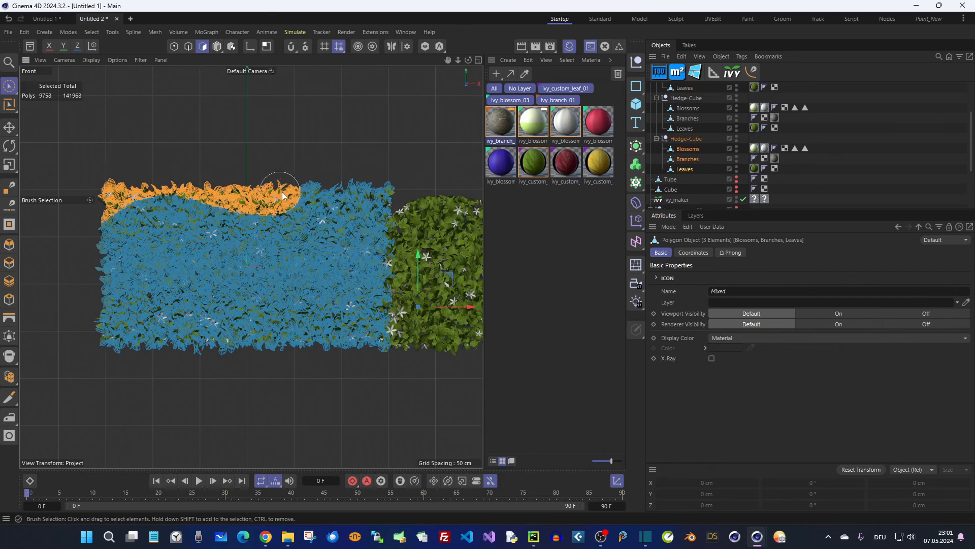
key("Delete")
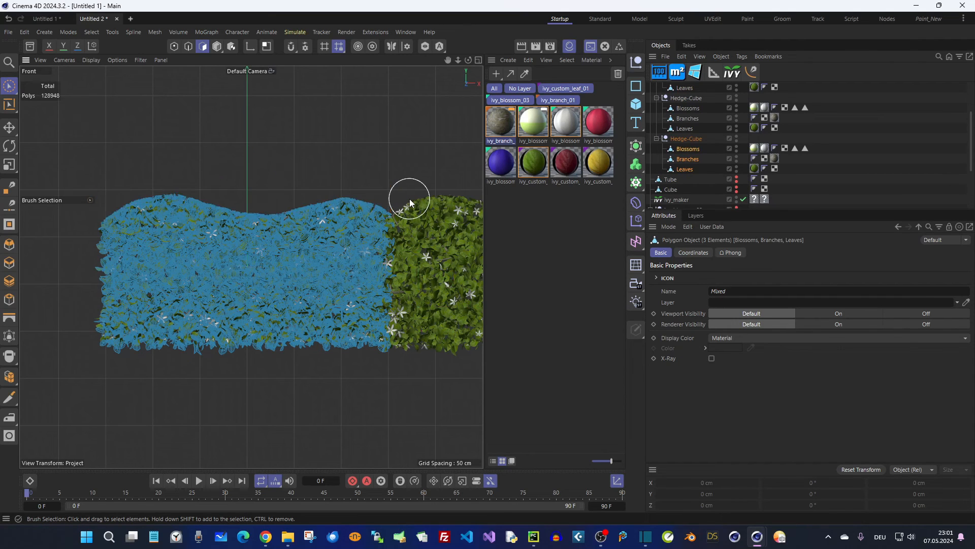
- Return to Model mode and the Perspective camera to examine the wavy upper contour of the long cloned hedge
left_click(217, 47)
left_click_drag(288, 163, 322, 237, "alt")
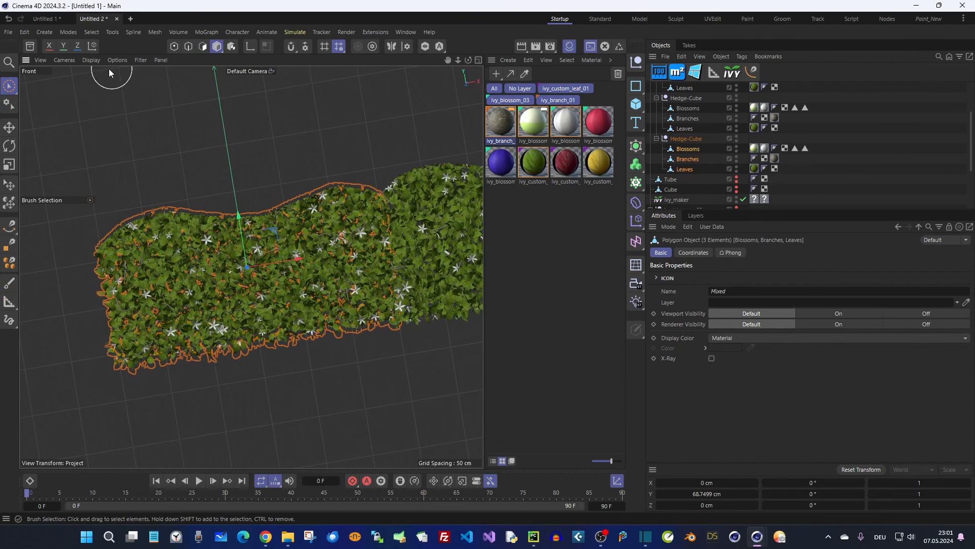
left_click(70, 60)
left_click(76, 160)
left_click_drag(356, 244, 84, 249, "alt")
right_click_drag(209, 251, 385, 234, "alt")
mouse_move(385, 234)
left_mouse_down("alt")
mouse_move(368, 217)
mouse_move(365, 255)
mouse_move(383, 252)
left_mouse_up("alt")
right_click_drag(318, 254, 259, 251, "alt")
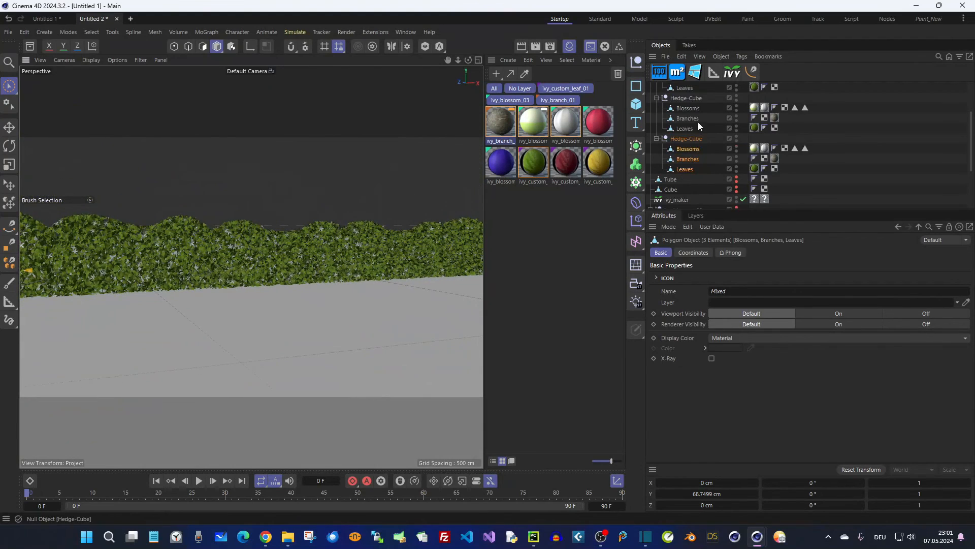
- Delete the Cloner with all its hedges and bring up the ivy_maker object's Hedge Maker settings
scroll(699, 118, "up", 2)
left_click(675, 109)
key("Delete")
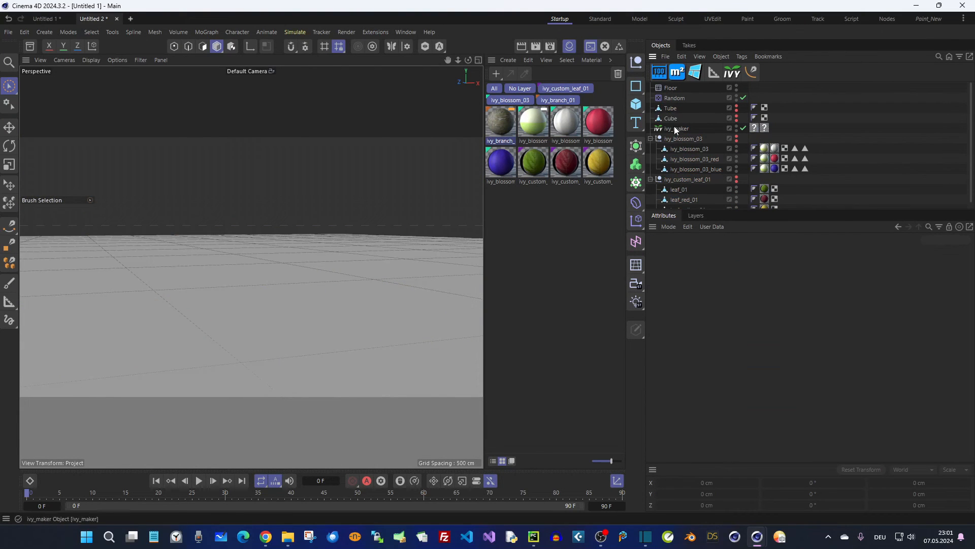
left_click(675, 127)
mouse_move(386, 285)
left_mouse_down("alt")
mouse_move(387, 263)
mouse_move(359, 279)
mouse_move(371, 274)
left_mouse_up("alt")
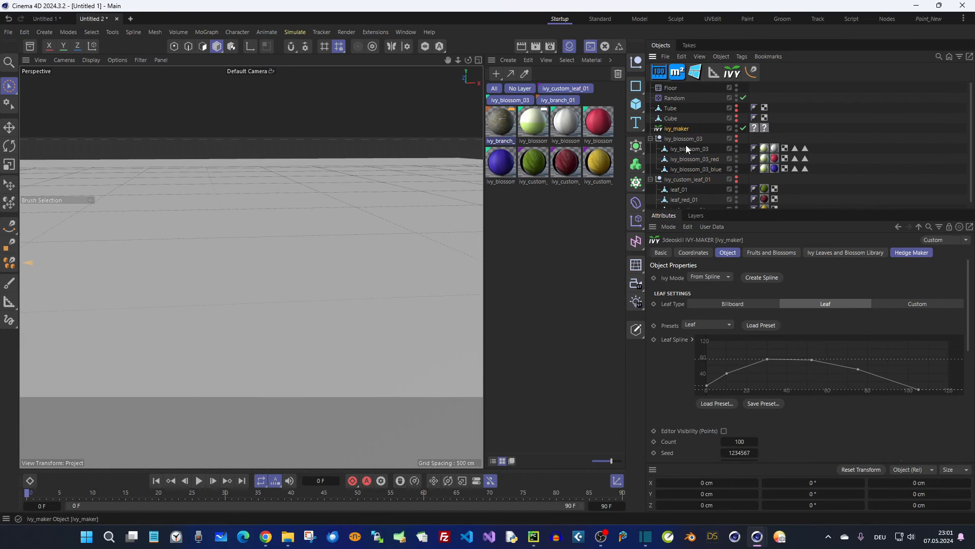
left_click(770, 252)
left_click(835, 253)
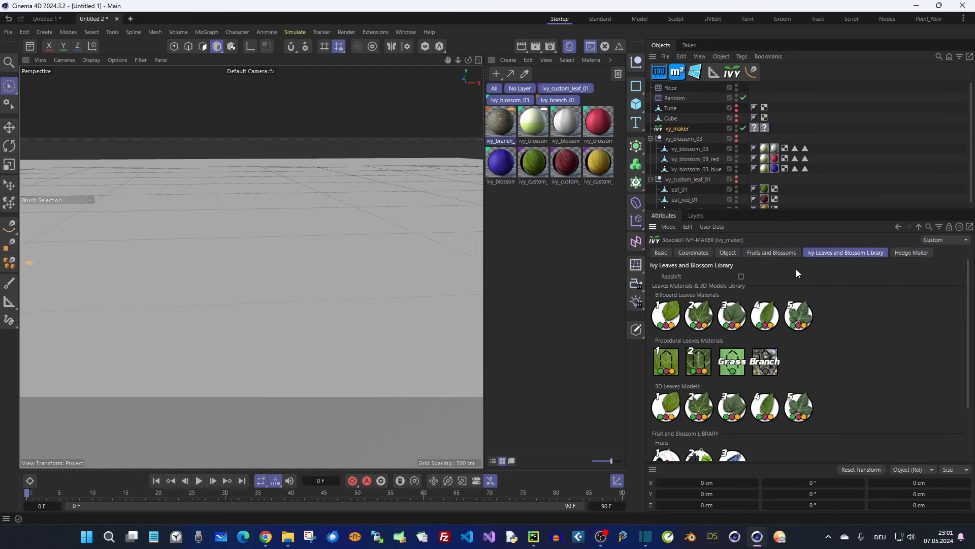
left_click(909, 253)
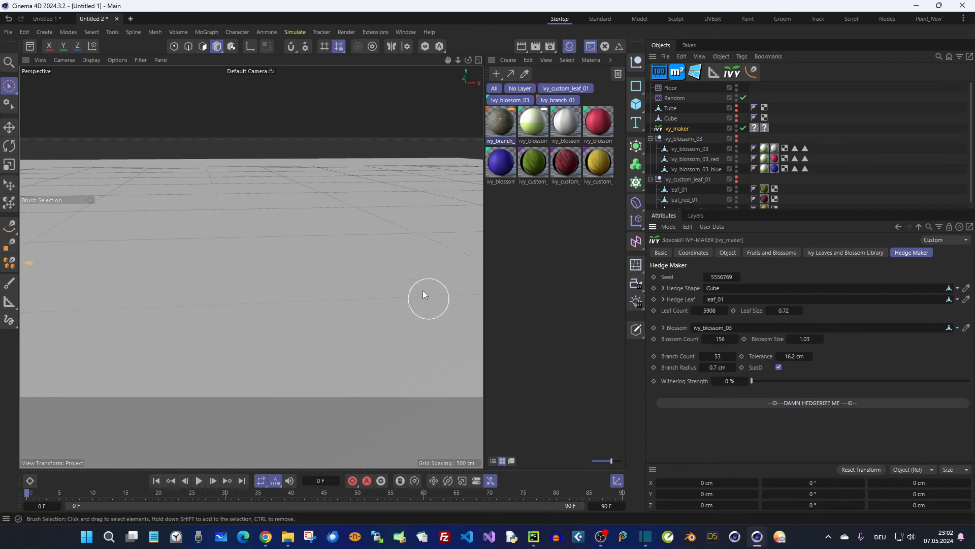
- Reset the Perspective view so that it frames the ivy_maker's origin on the floor
left_click(71, 63)
left_click(73, 188)
left_click(66, 60)
left_click(93, 159)
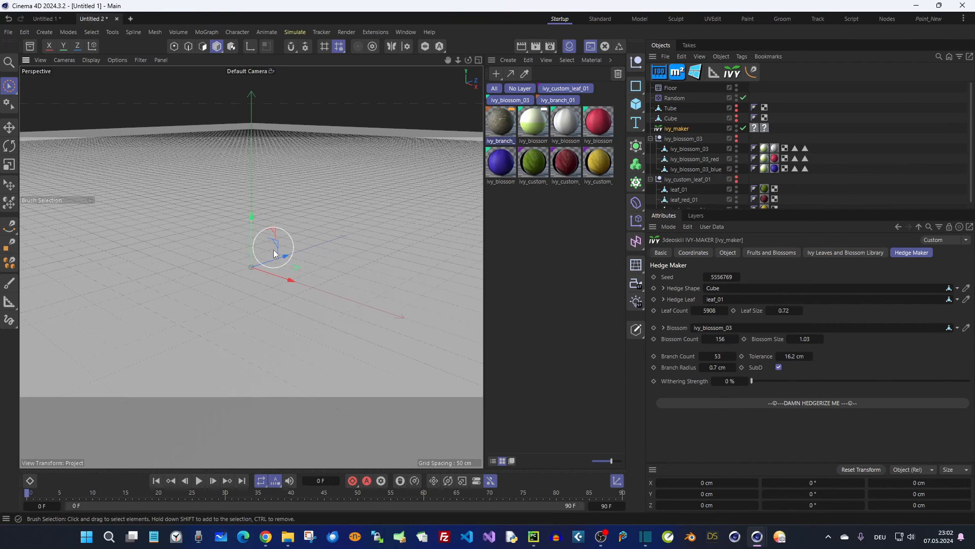
left_click_drag(268, 269, 380, 254, "alt")
left_click(737, 116)
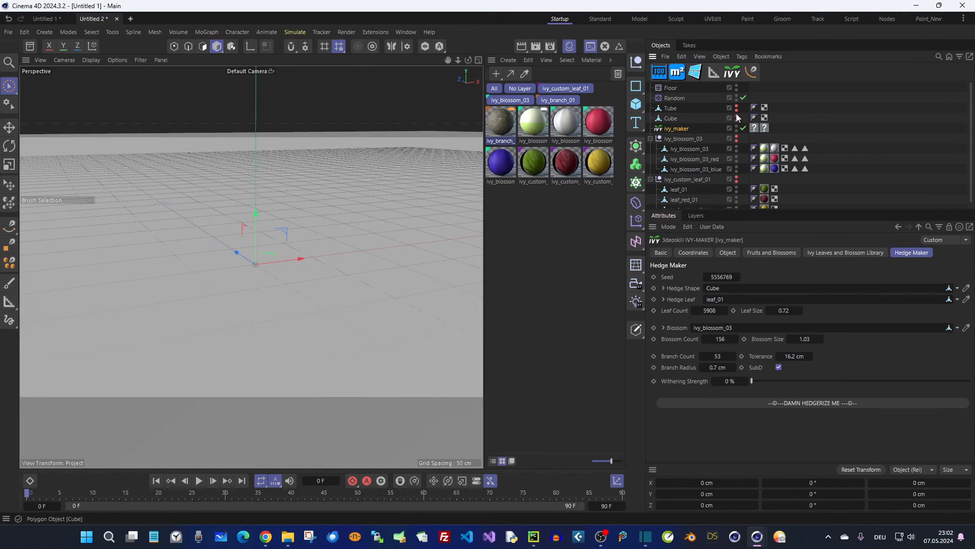
left_click(736, 115)
- Set Withering Strength to 14.7 %, generate a hedge from the Cube and inspect its thinned foliage
left_click_drag(752, 381, 793, 382)
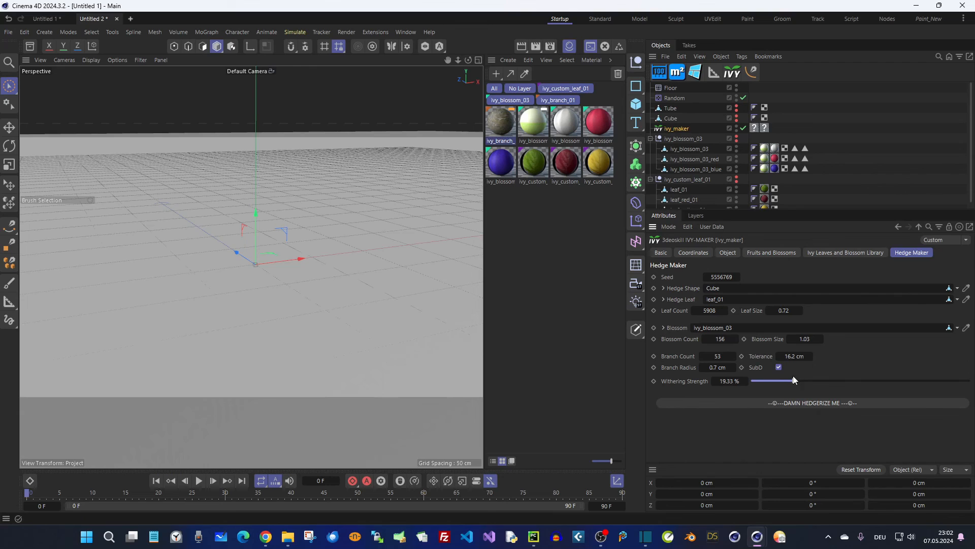
left_click_drag(793, 381, 969, 381)
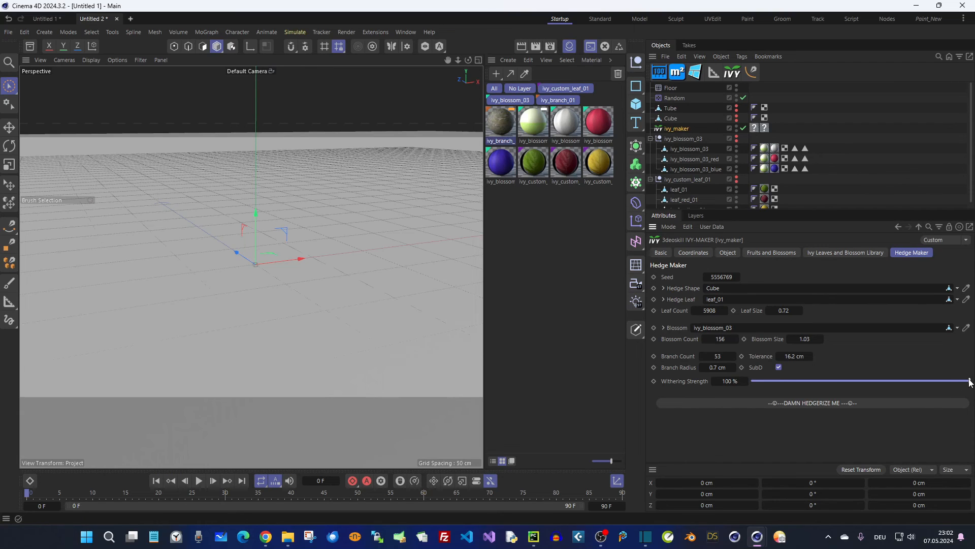
left_click_drag(970, 382, 868, 382)
mouse_move(776, 384)
left_mouse_down()
mouse_move(767, 384)
mouse_move(783, 382)
left_mouse_up()
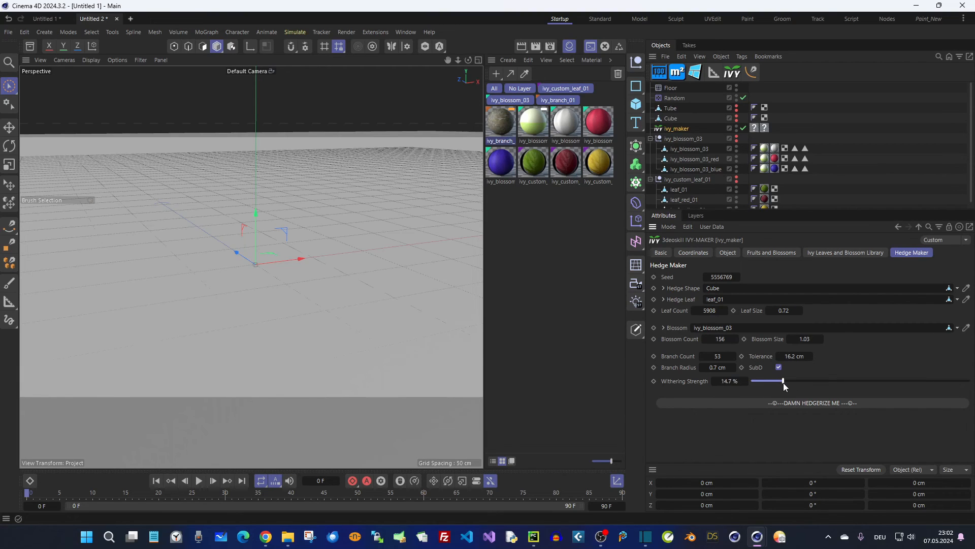
left_click(800, 403)
scroll(371, 248, "up", 10)
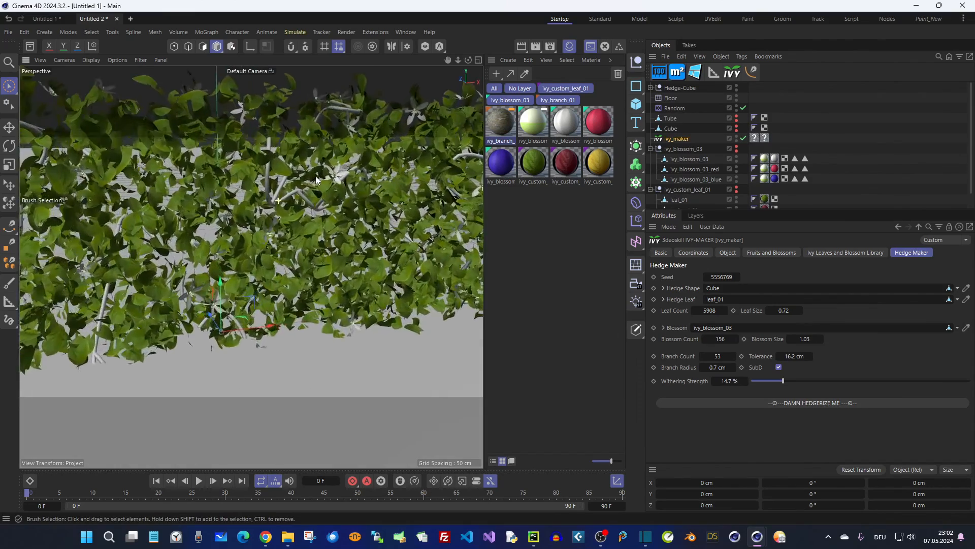
scroll(380, 201, "down", 8)
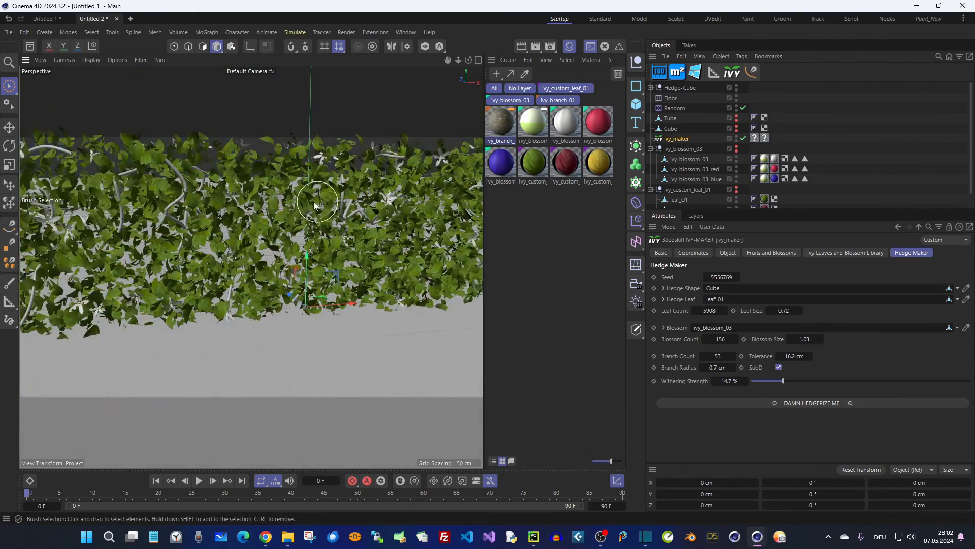
scroll(314, 203, "down", 5)
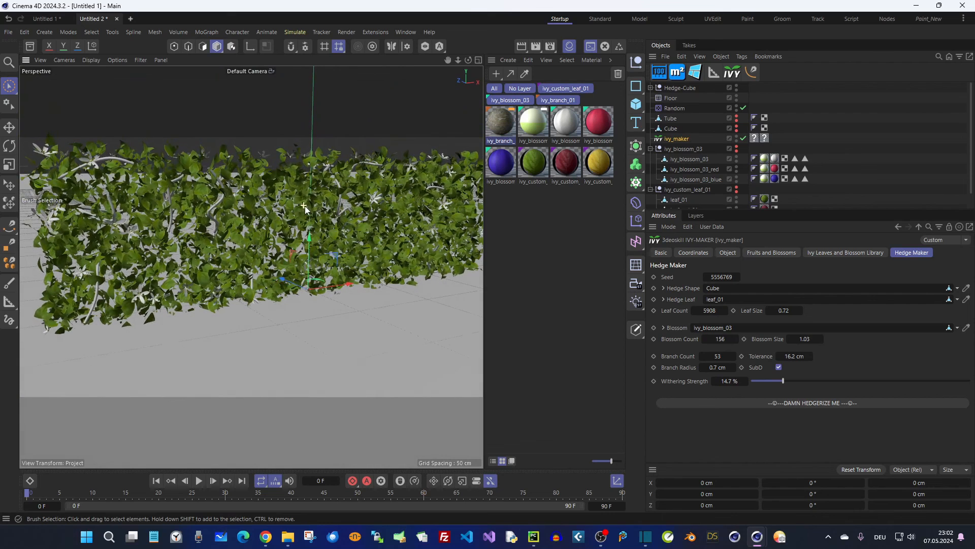
- Set the hedge's Withering Strength to 11.92 %, Leaf Count to 6232 and Leaf Size to 0.84
left_click_drag(785, 381, 776, 381)
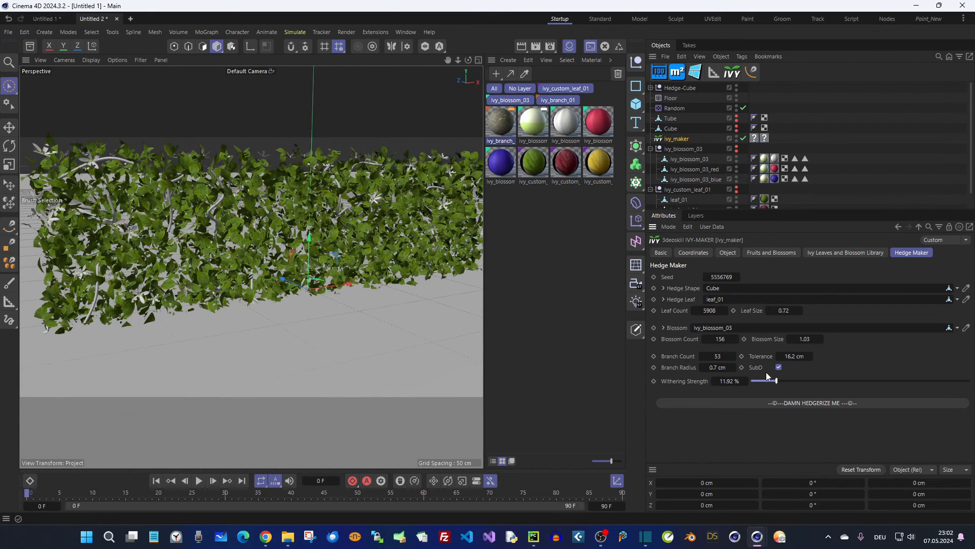
left_click(875, 363)
left_click_drag(699, 311, 721, 310)
- Delete the existing Hedge-Cube and generate a fresh hedge from the current ivy_maker settings
left_click(676, 88)
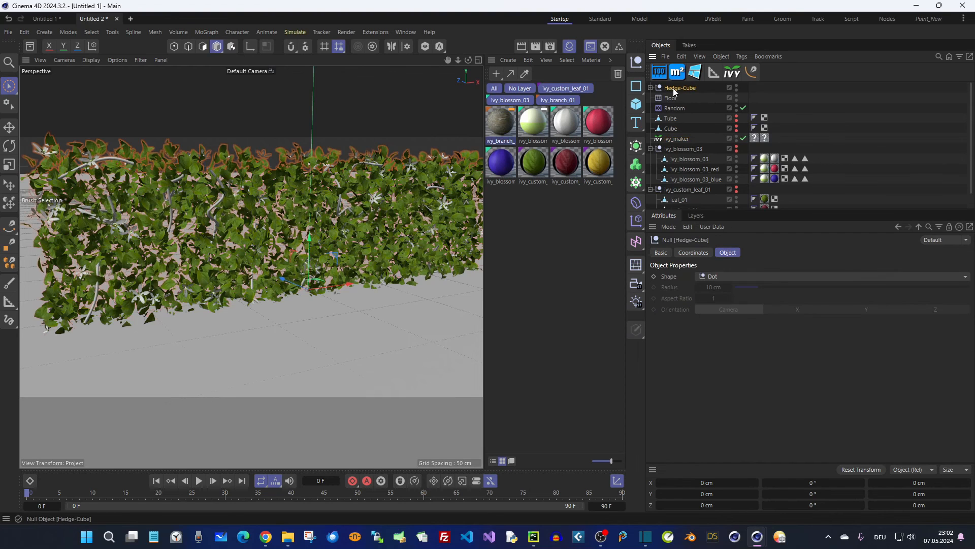
key("Delete")
left_click(678, 129)
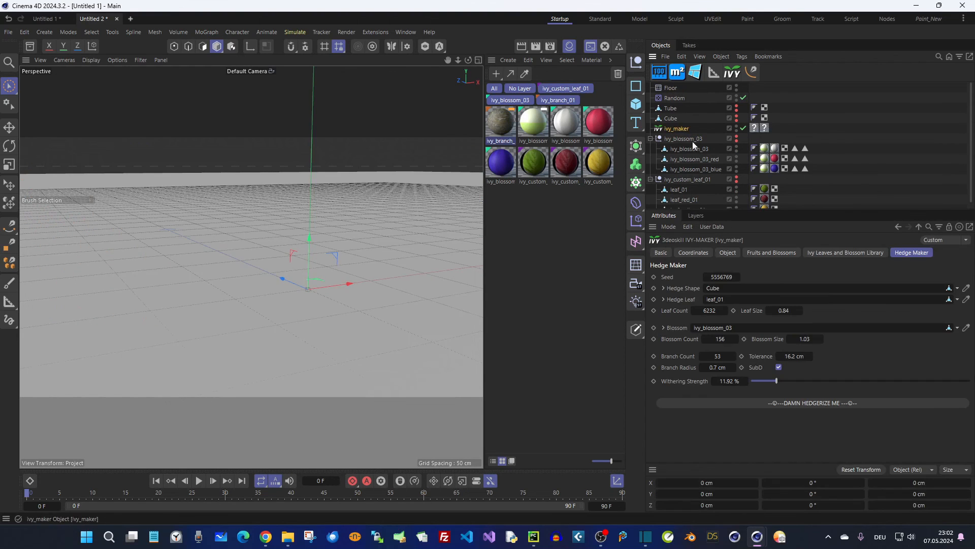
left_click(791, 401)
middle_click_drag(379, 227, 276, 225)
left_click_drag(276, 224, 353, 231, "alt")
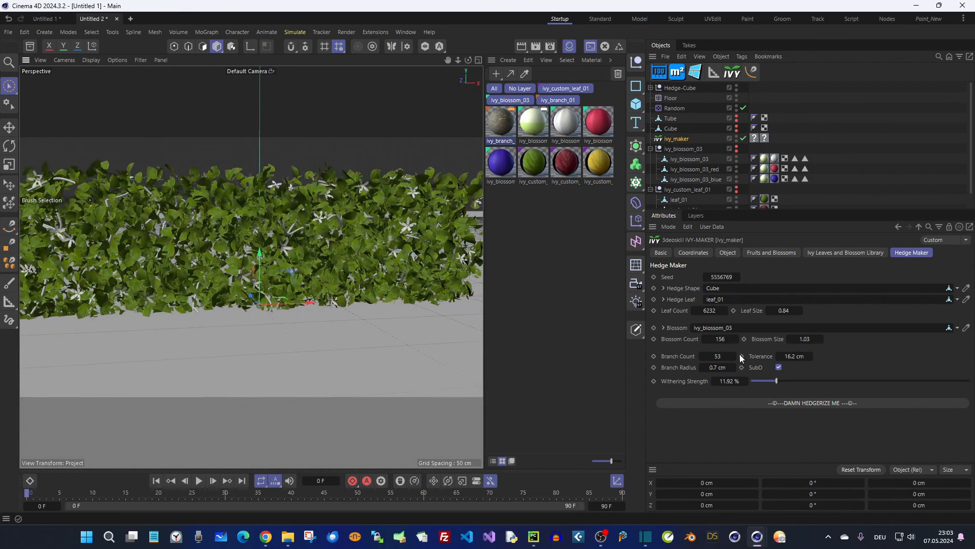
- Generate a second hedge with Withering Strength at 0 % and hide the previous withered one
left_click(761, 403)
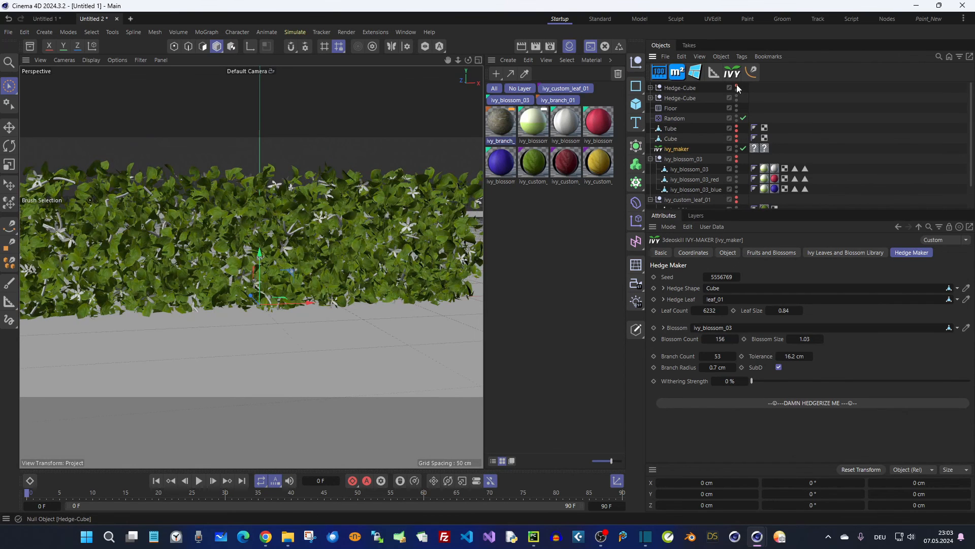
mouse_move(337, 223)
left_mouse_down("alt")
mouse_move(282, 232)
mouse_move(338, 240)
mouse_move(332, 233)
left_mouse_up("alt")
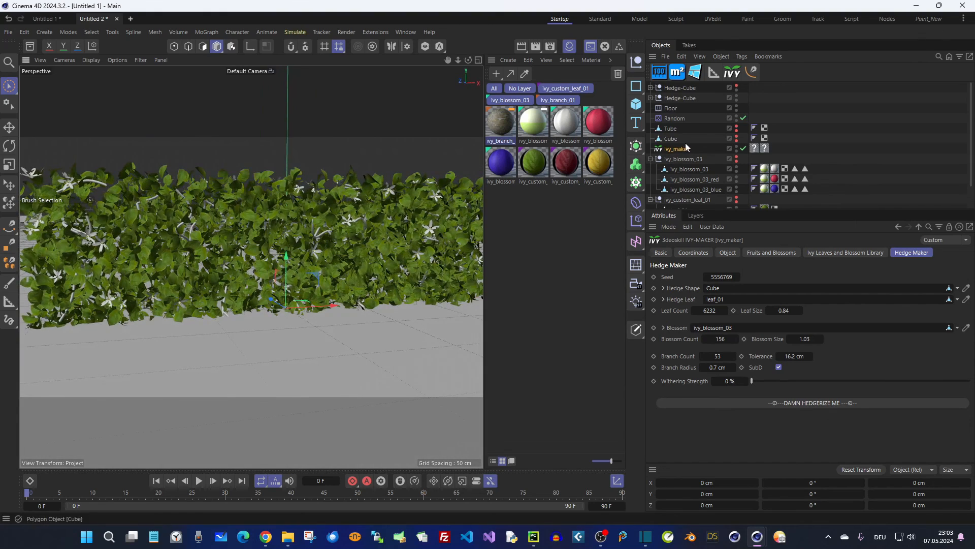
left_click(737, 95)
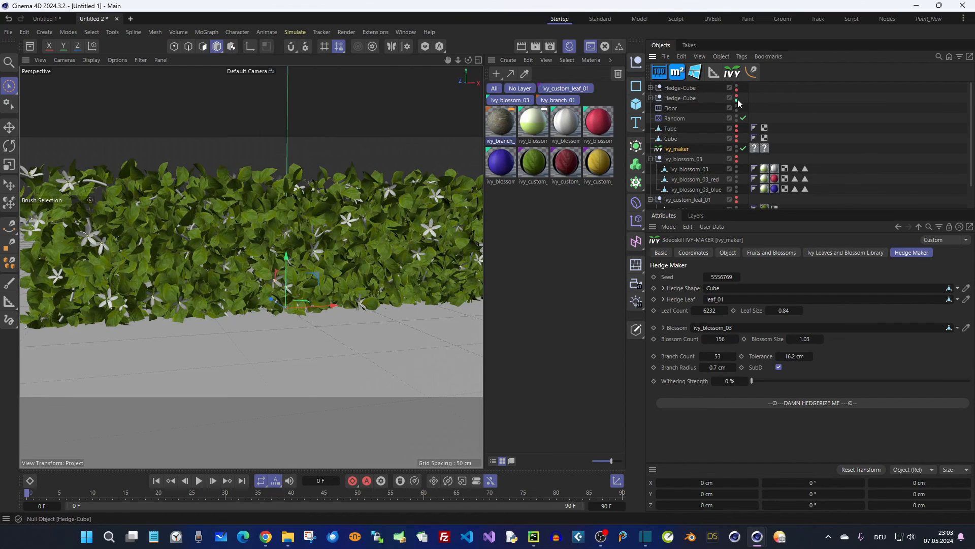
- Expand the new Hedge-Cube and select only its Blossoms and Leaves objects, leaving out Branches
left_click(651, 88)
left_click(682, 98)
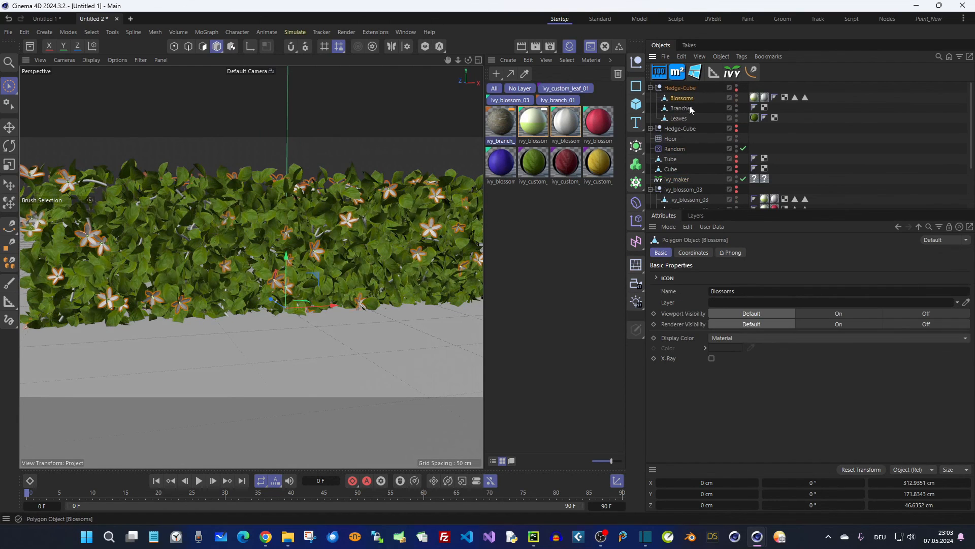
left_click(681, 108, "ctrl")
left_click_drag(289, 246, 312, 251, "alt")
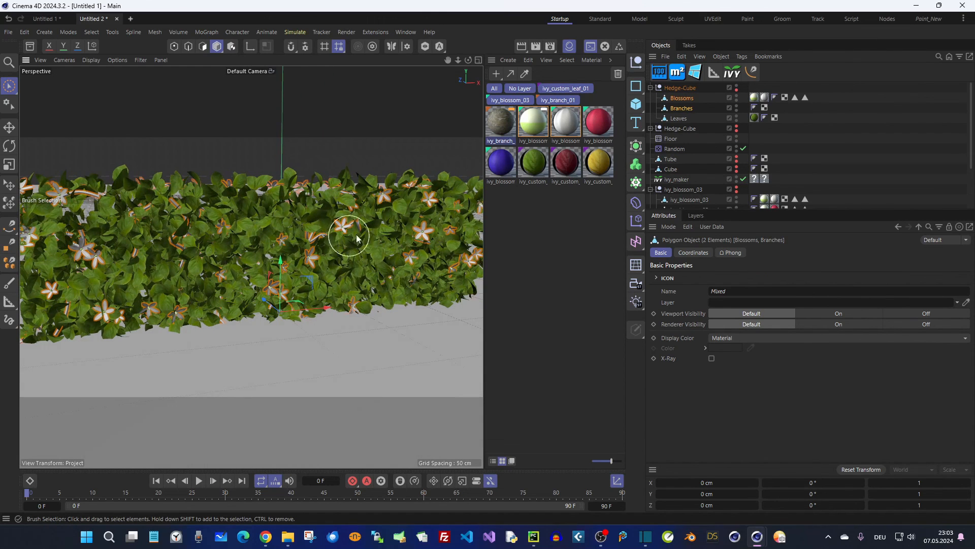
left_click(679, 118)
left_click(680, 99, "ctrl")
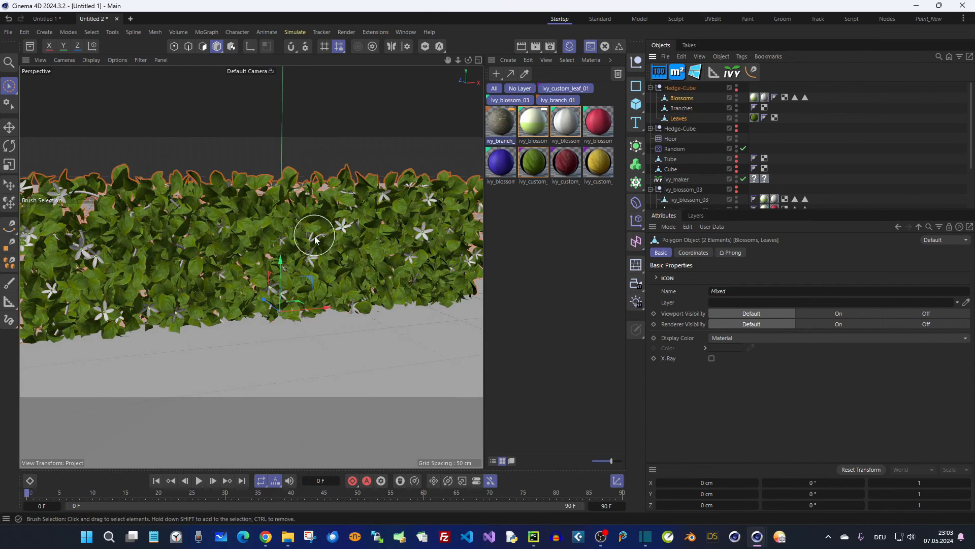
middle_click_drag(314, 234, 325, 215, "alt")
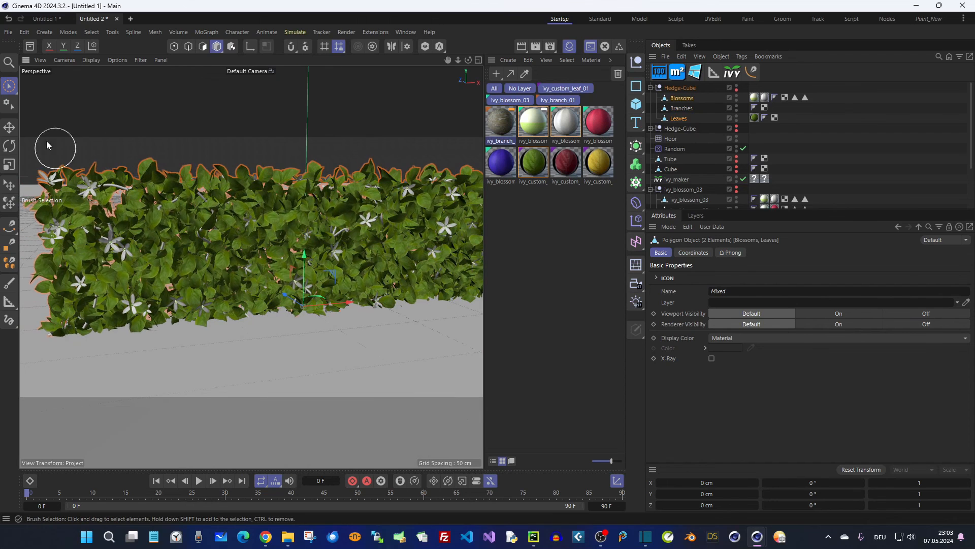
- In Polygon mode, use Brush Selection at size 40 with Visible Only on to select patches on the hedge's front and delete their polygons
left_click(203, 45)
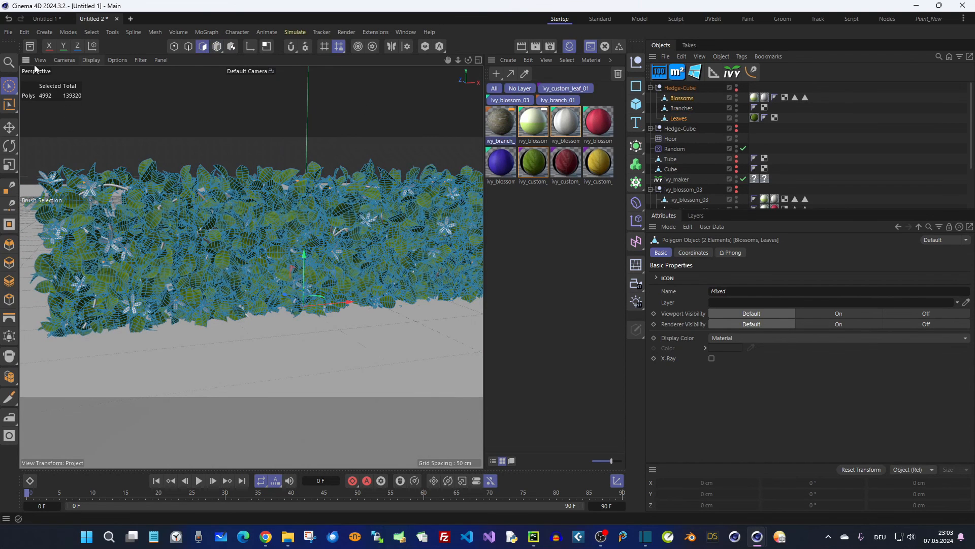
left_click(9, 87)
left_click(716, 303)
left_click_drag(386, 240, 314, 254, "alt")
mouse_move(205, 248)
left_mouse_down()
mouse_move(174, 229)
mouse_move(152, 229)
mouse_move(281, 231)
mouse_move(329, 250)
mouse_move(349, 223)
mouse_move(308, 252)
mouse_move(263, 234)
mouse_move(249, 251)
mouse_move(323, 252)
mouse_move(163, 231)
mouse_move(203, 250)
mouse_move(107, 237)
mouse_move(343, 236)
mouse_move(284, 212)
mouse_move(359, 233)
mouse_move(350, 241)
mouse_move(264, 211)
mouse_move(381, 233)
mouse_move(233, 259)
mouse_move(286, 225)
left_mouse_up()
key("Delete")
left_click(250, 254)
key("Delete")
key("Delete")
key("Delete")
- Make the new Hedge-Cube visible in renders and render the thinned hedge in the viewport from two distances
left_click(521, 46)
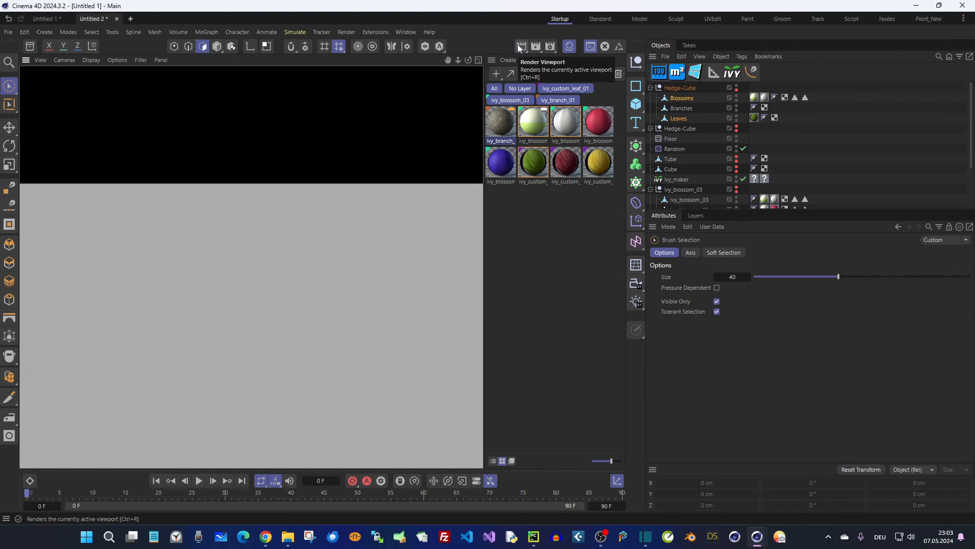
scroll(401, 195, "down", 3)
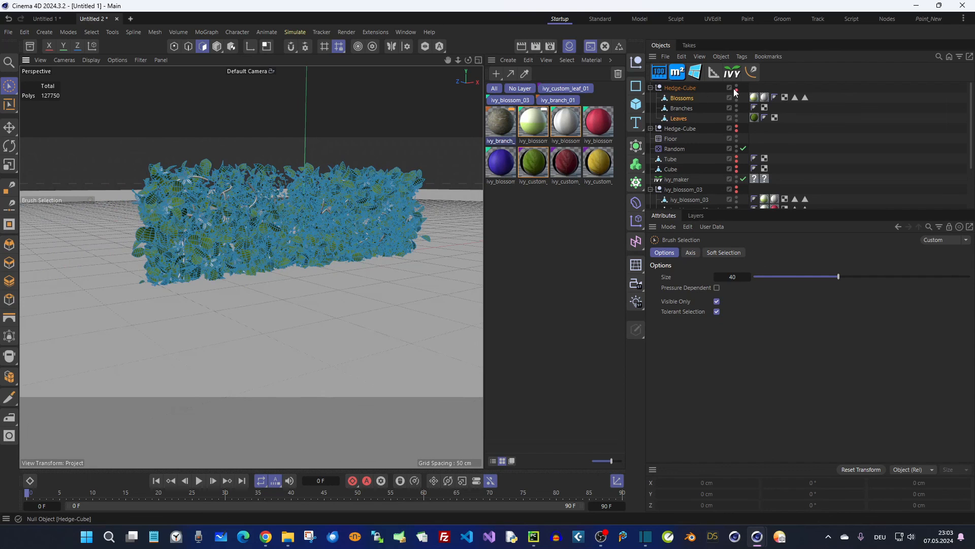
left_click(522, 48)
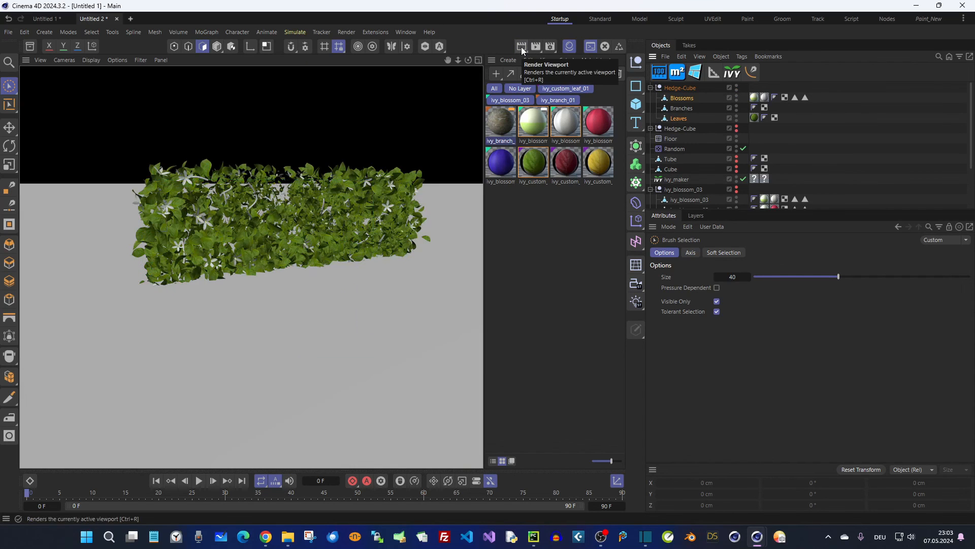
scroll(425, 165, "up", 3)
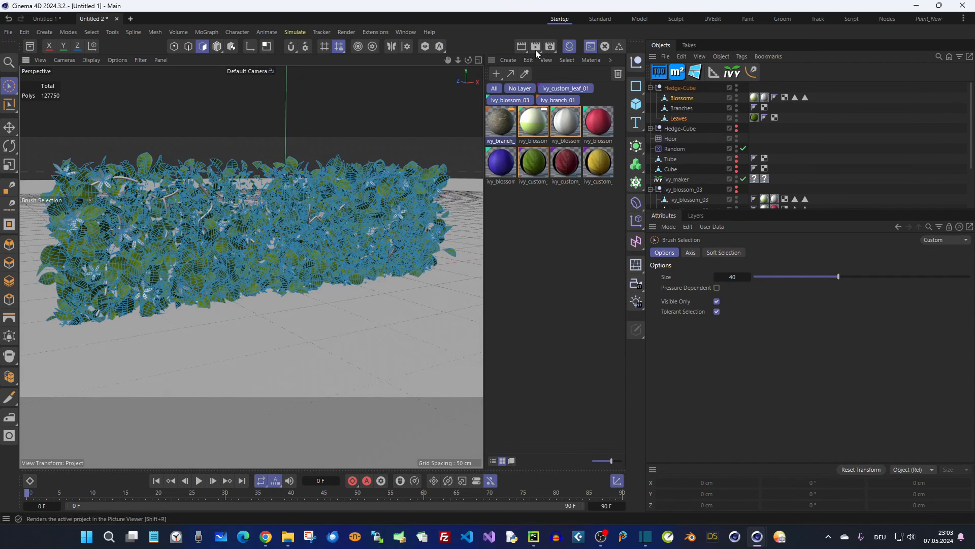
left_click(518, 44)
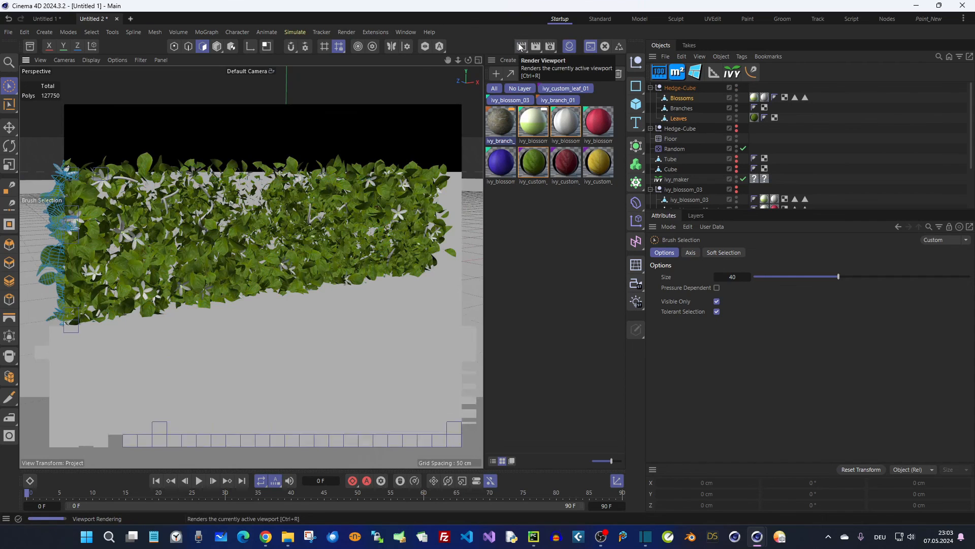
scroll(422, 193, "down", 8)
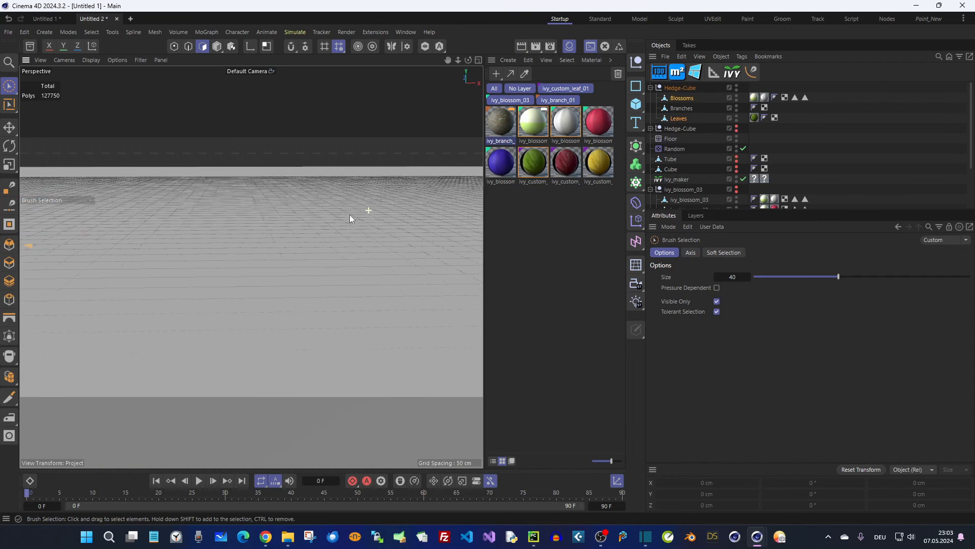
left_click_drag(284, 222, 324, 244, "alt")
scroll(324, 244, "up", 5)
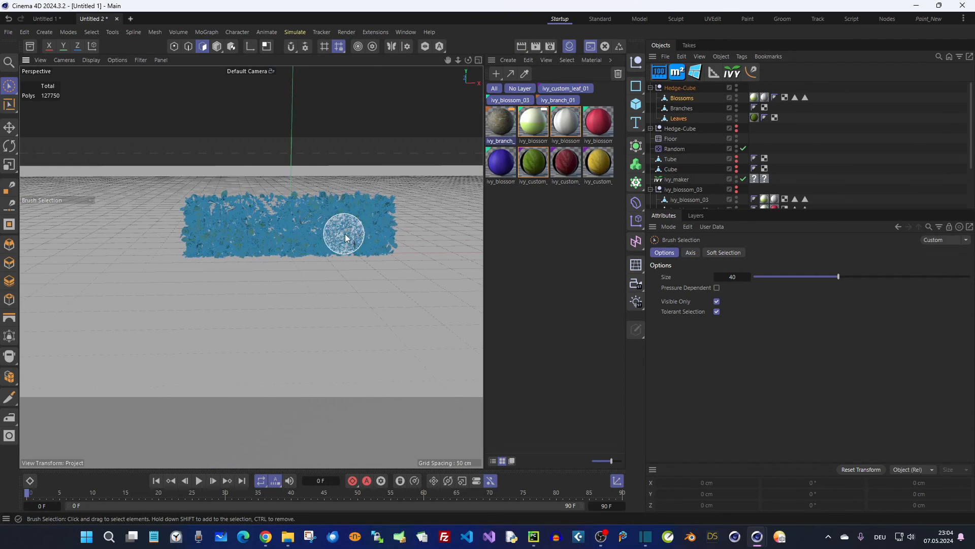